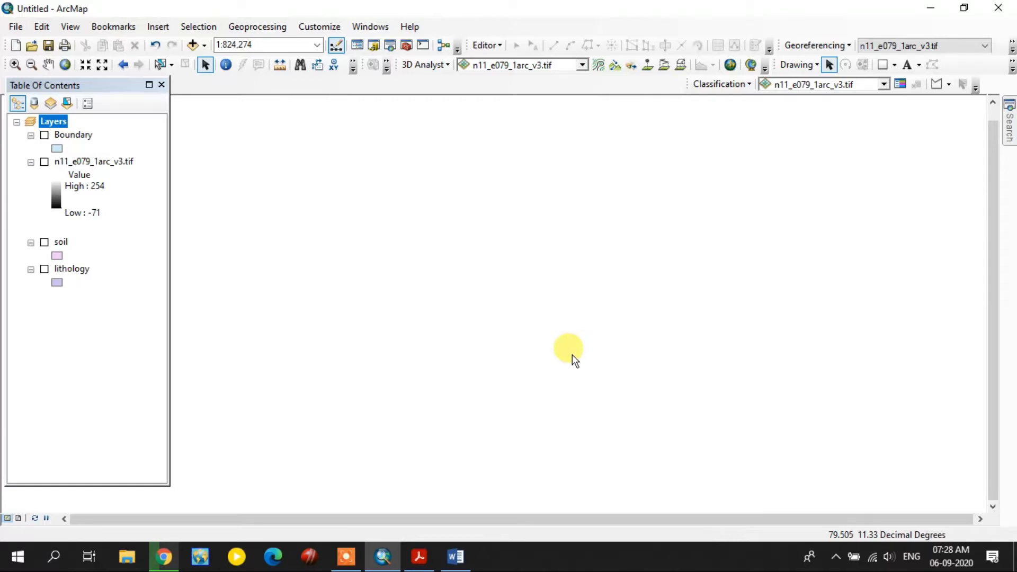
Review the parameter list in Word and locate Table 1, the AHP pairwise comparison matrix, in the groundwater potential article in Acrobat Reader.
click(444, 560)
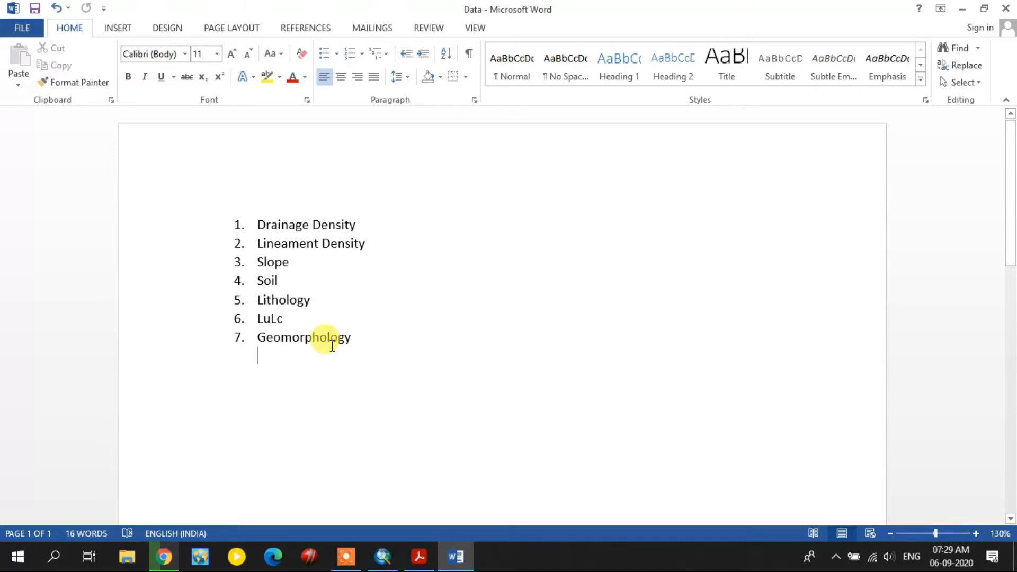
click(418, 568)
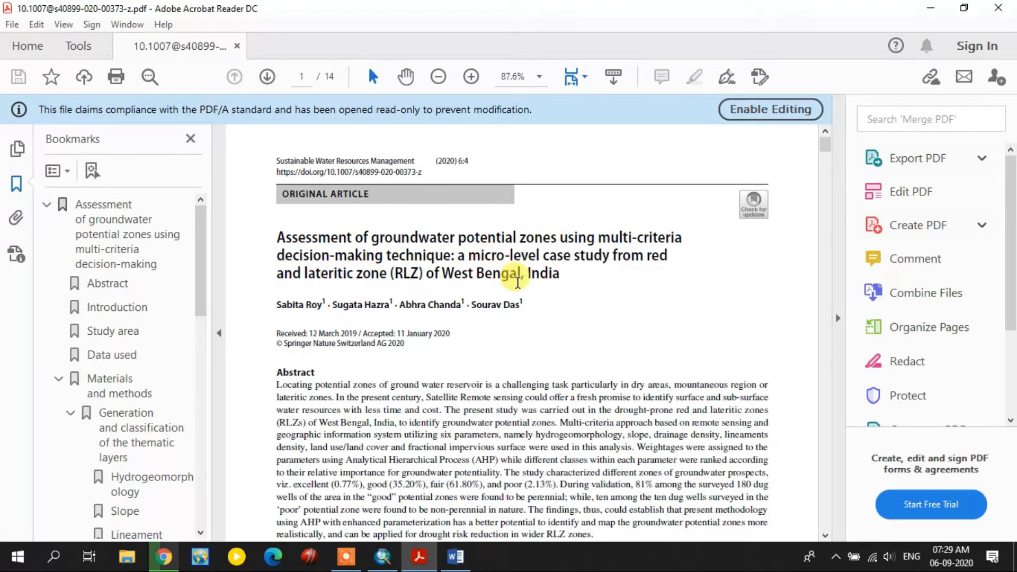
scroll(515, 273, down, 10)
scroll(521, 276, down, 12)
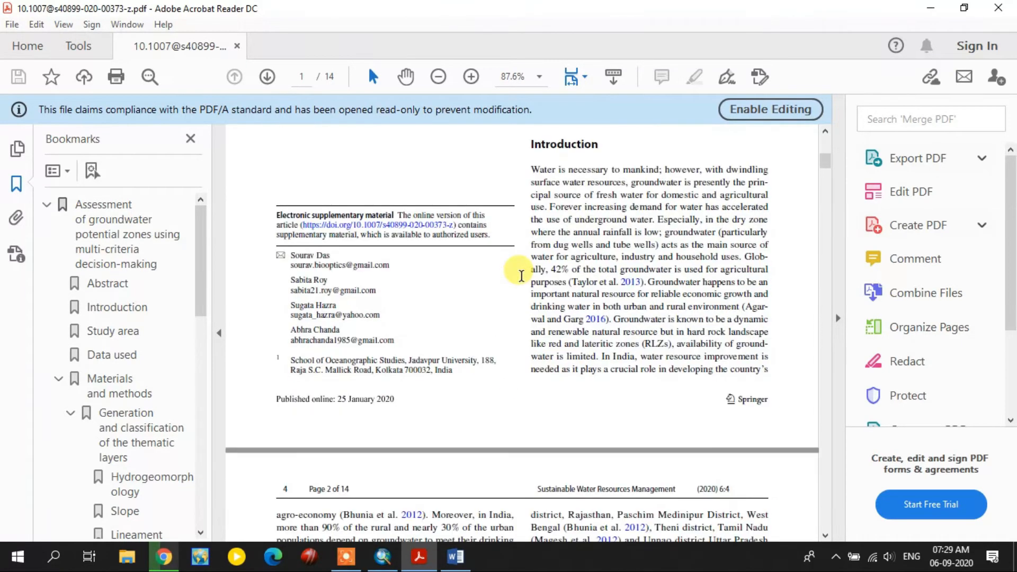
scroll(521, 273, down, 12)
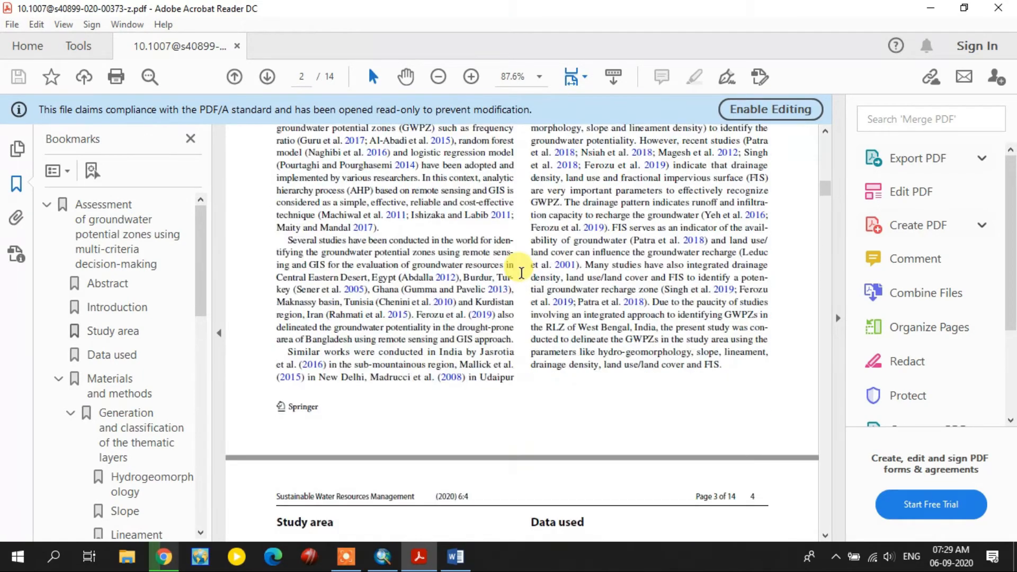
scroll(521, 273, down, 15)
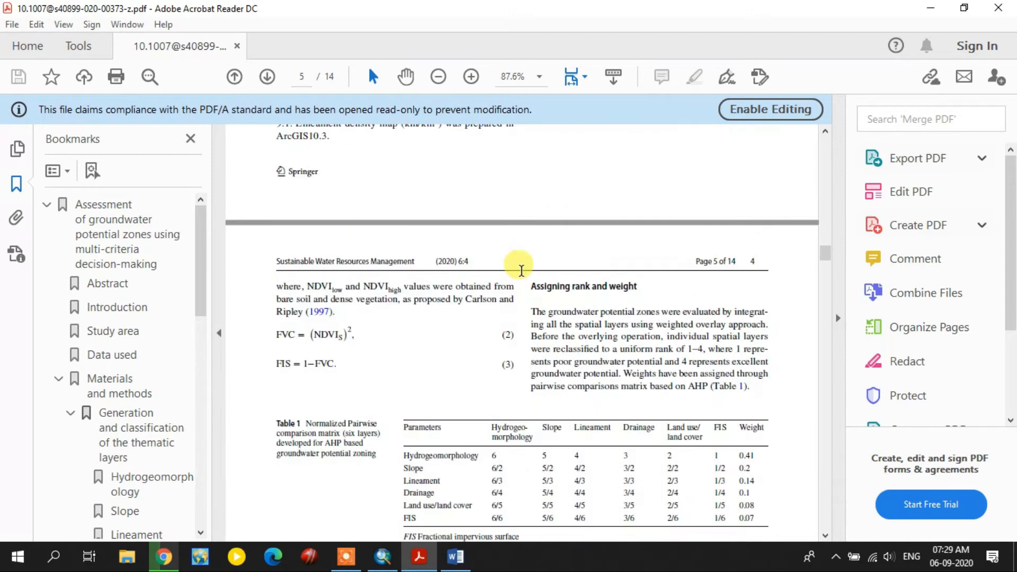
scroll(522, 271, down, 5)
scroll(521, 271, up, 1)
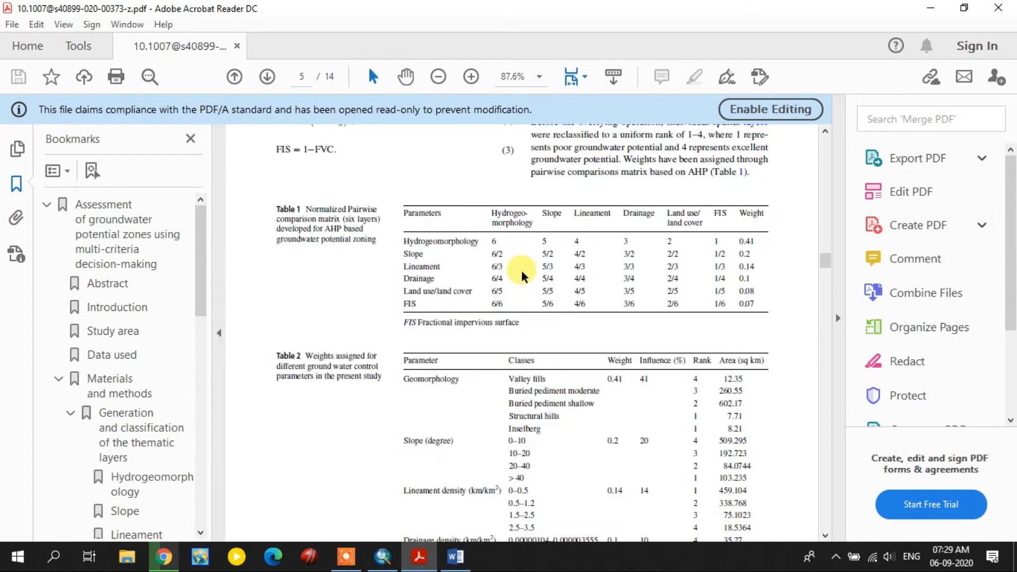
scroll(522, 273, up, 1)
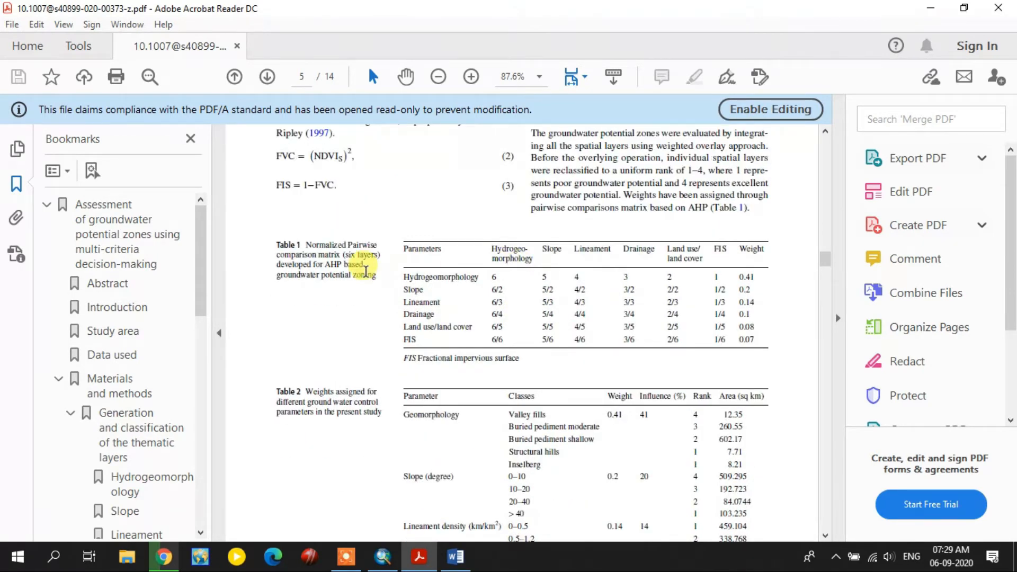
scroll(368, 276, down, 1)
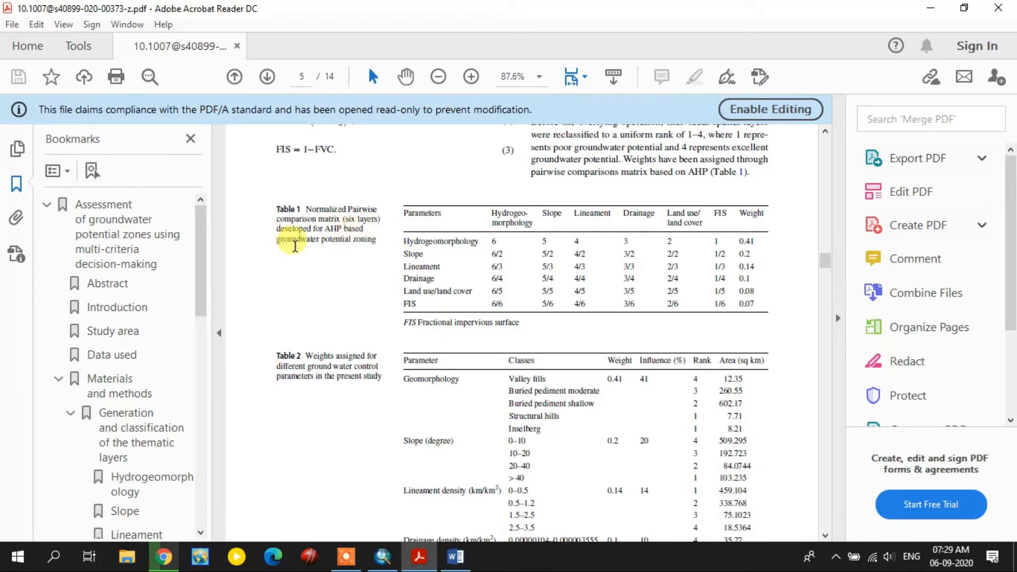
Examine the AHP parameter weights in Table 1 and the class weights, influence percentages and ranks in Table 2.
double_click(331, 230)
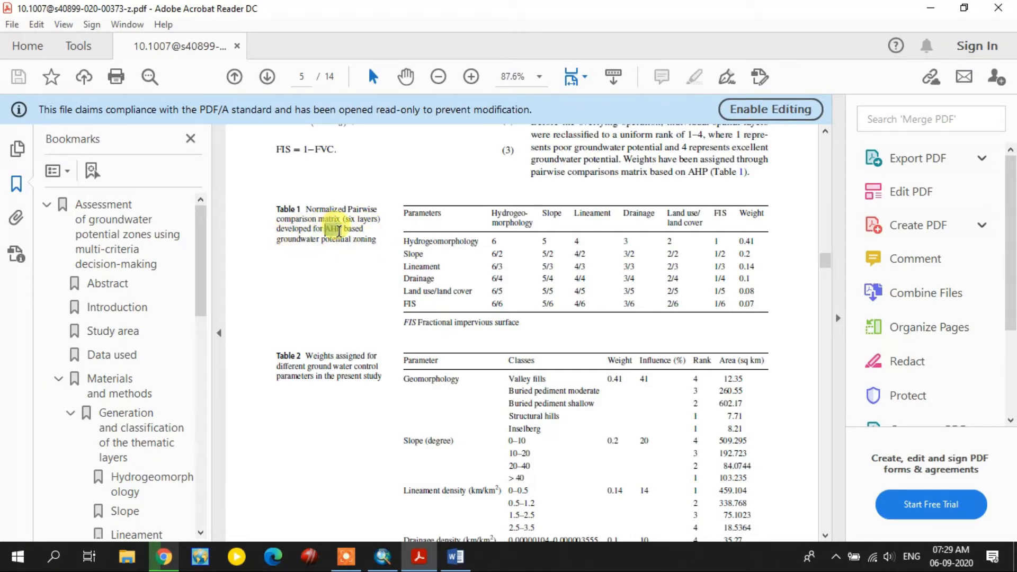
click(461, 243)
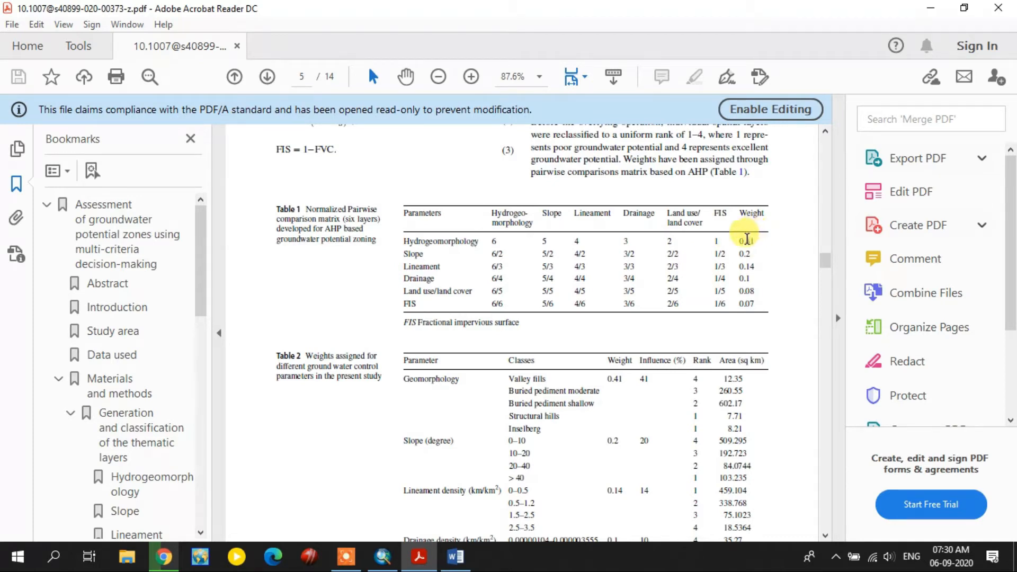
drag(741, 241, 767, 297)
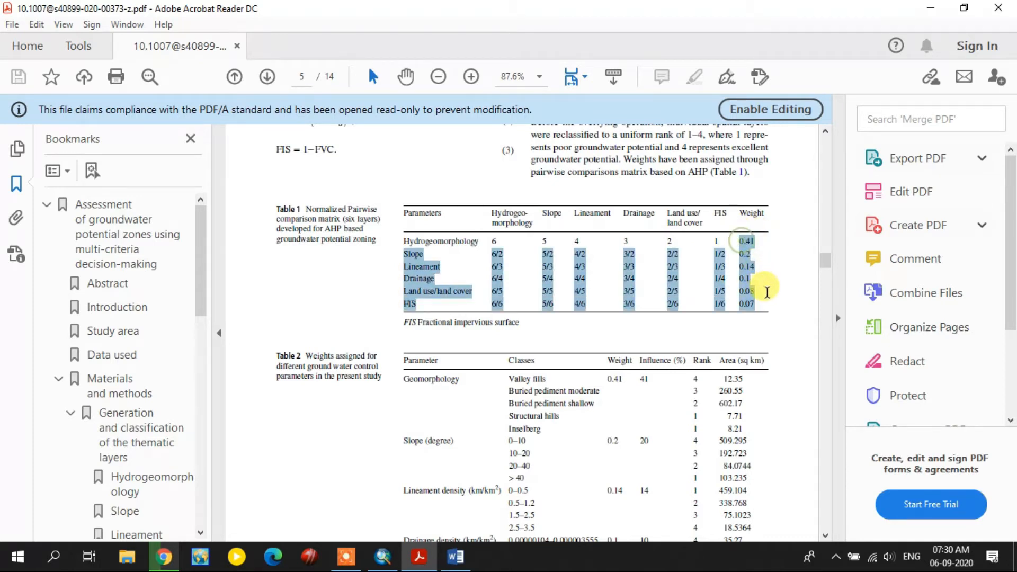
click(740, 336)
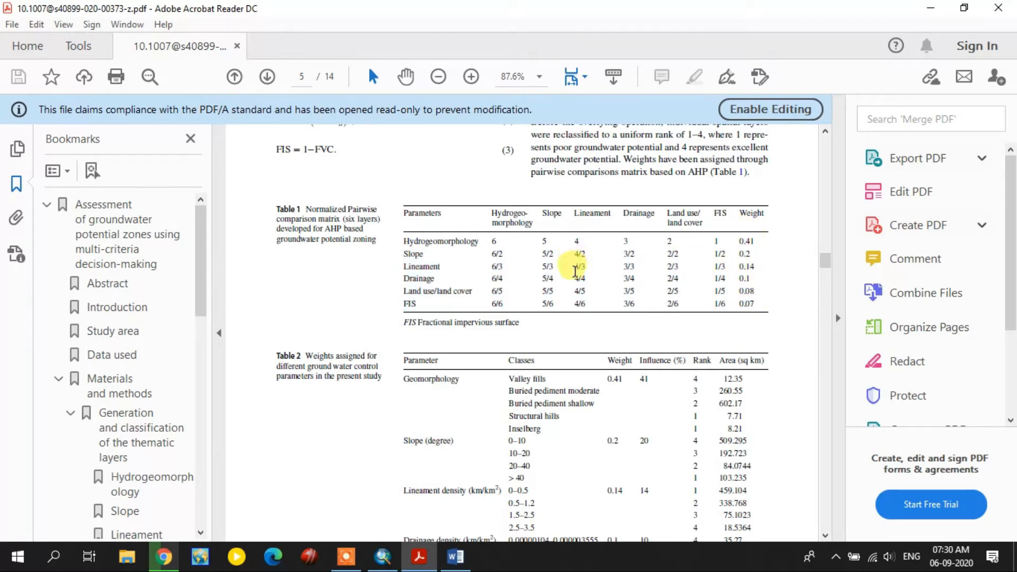
scroll(573, 259, down, 3)
scroll(625, 249, down, 1)
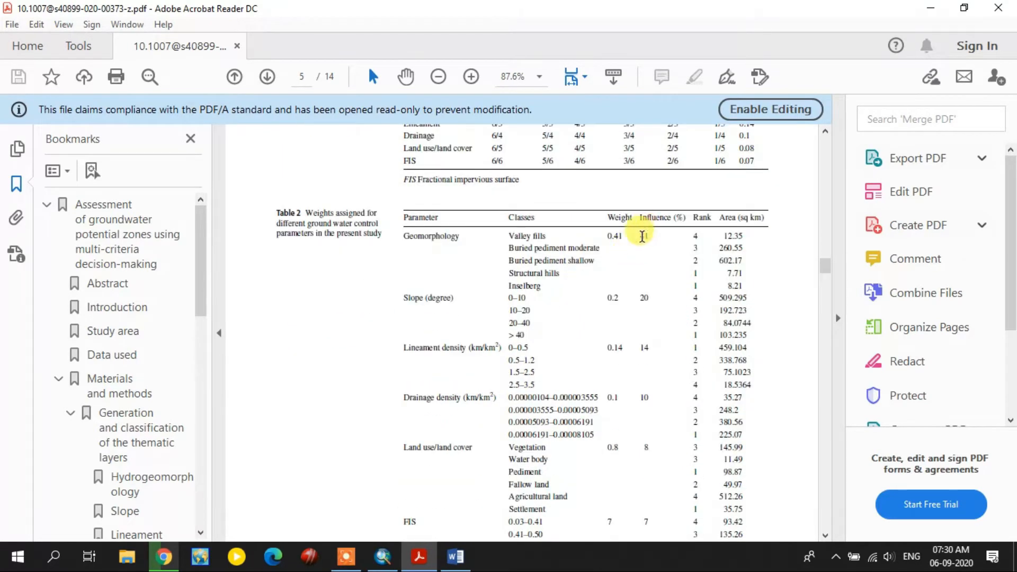
scroll(642, 238, down, 1)
scroll(647, 199, down, 1)
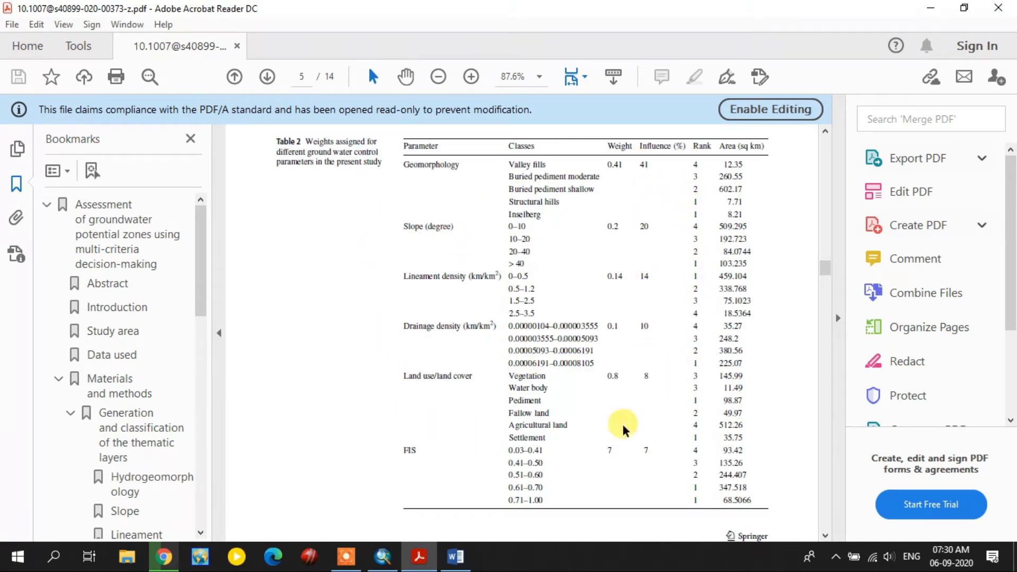
scroll(490, 271, up, 6)
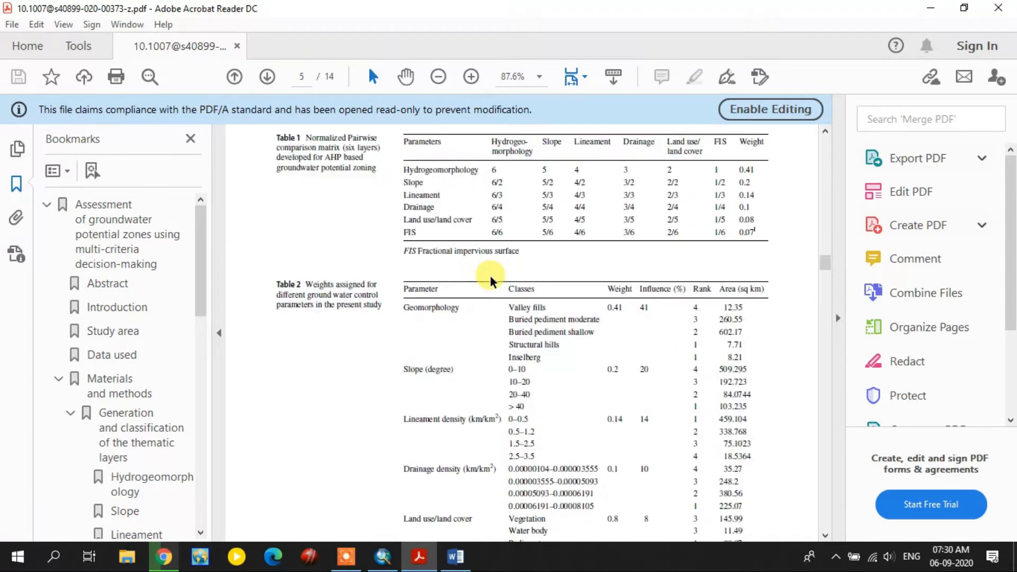
Return to the Word document and review the listed thematic parameters, from Drainage Density to Geomorphology.
click(930, 7)
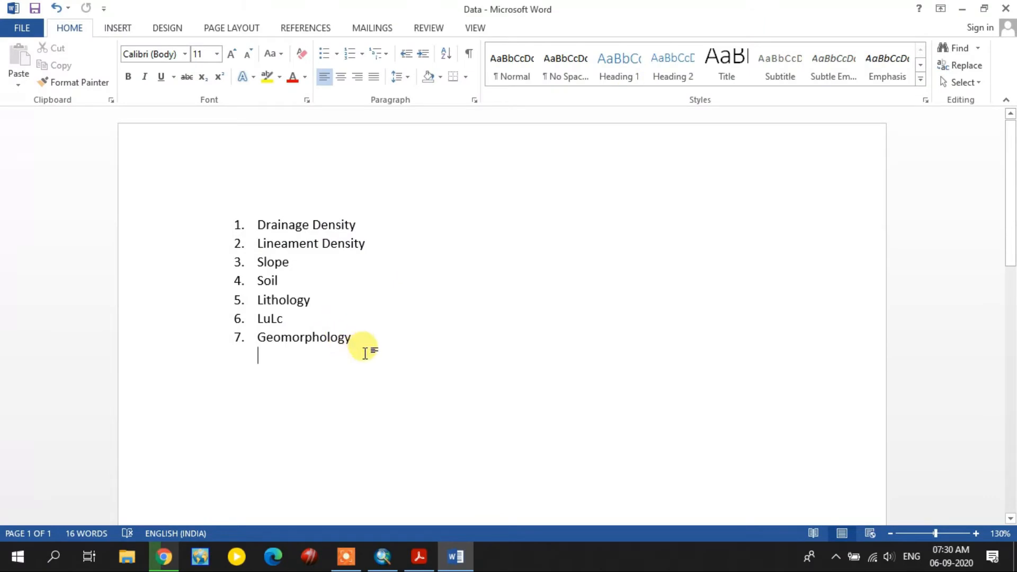
drag(314, 301, 261, 229)
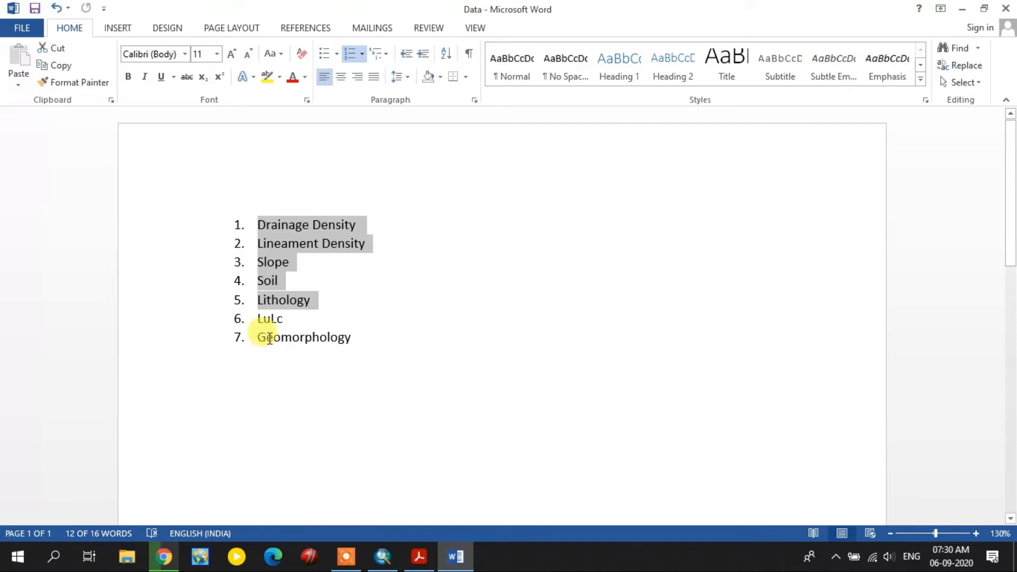
double_click(261, 318)
drag(338, 352, 352, 352)
click(370, 370)
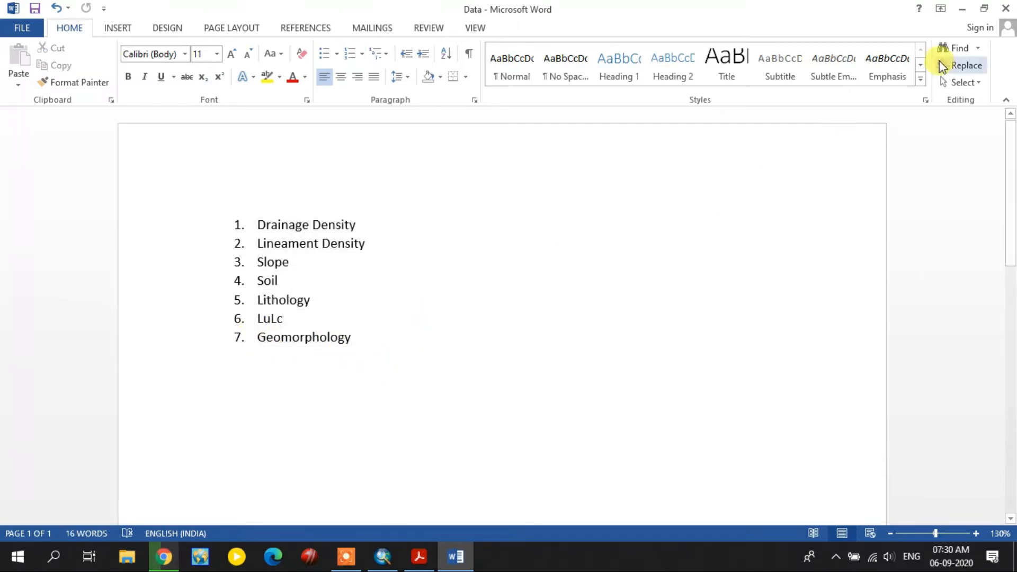
Switch to ArcMap and display the Boundary layer together with the n11_e079_1arc_v3.tif elevation raster.
click(960, 12)
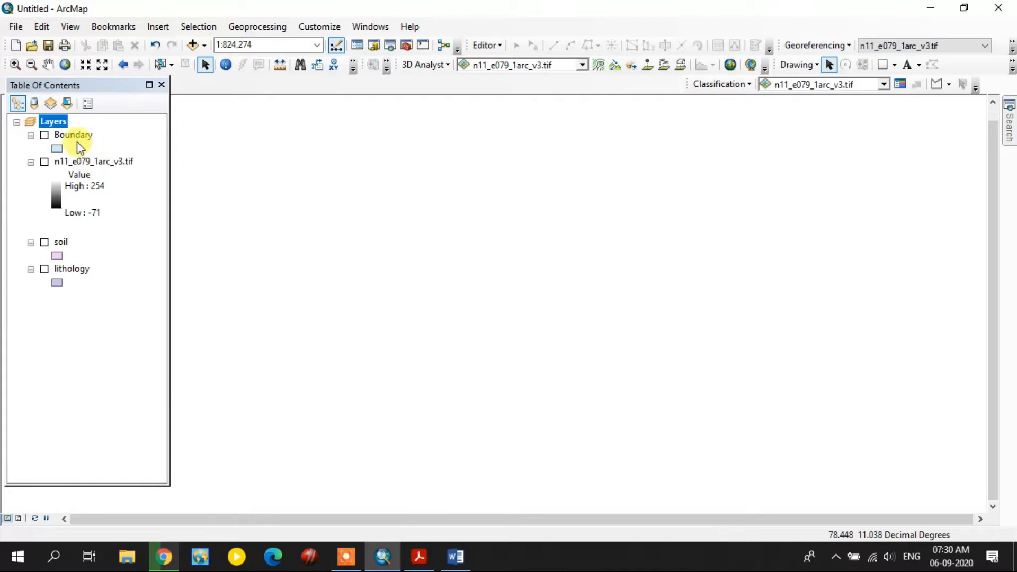
click(45, 135)
scroll(523, 278, up, 5)
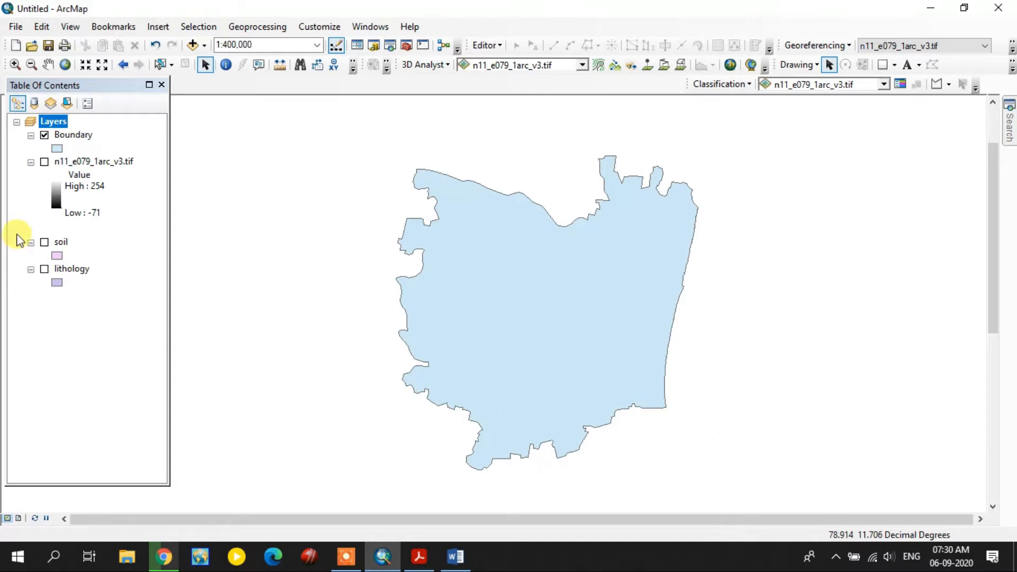
click(45, 163)
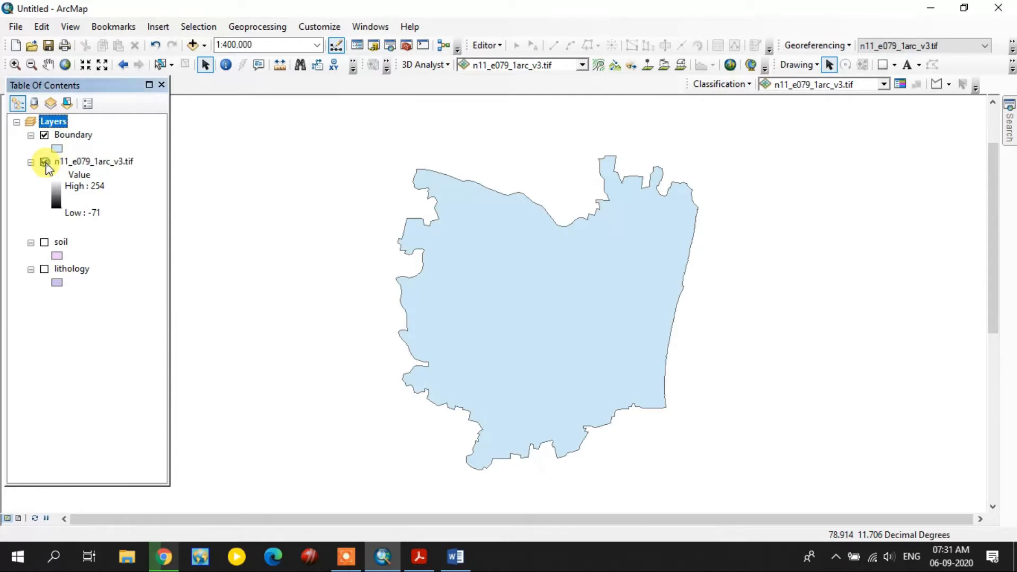
drag(376, 228, 406, 239)
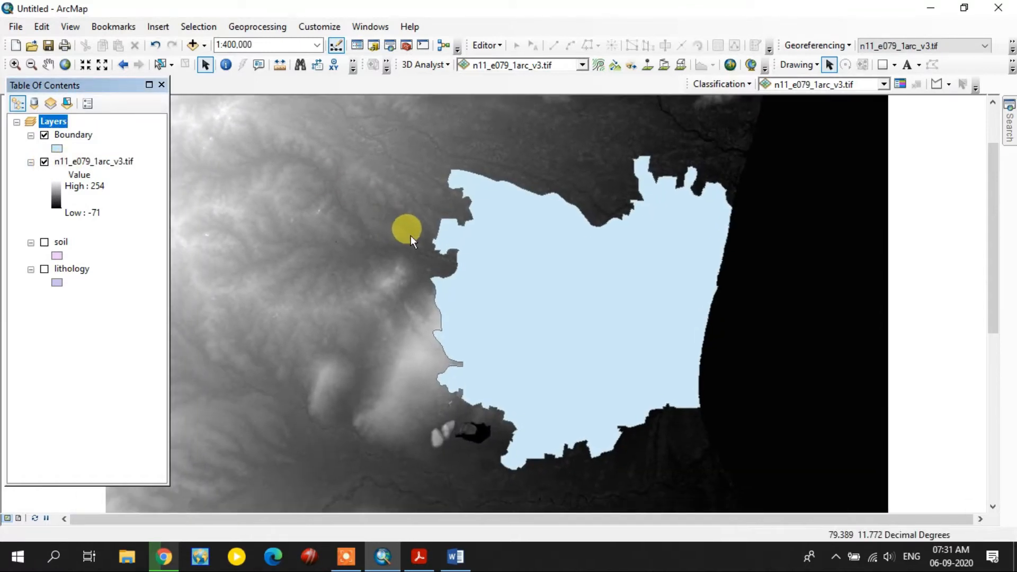
scroll(520, 278, up, 2)
scroll(510, 309, down, 1)
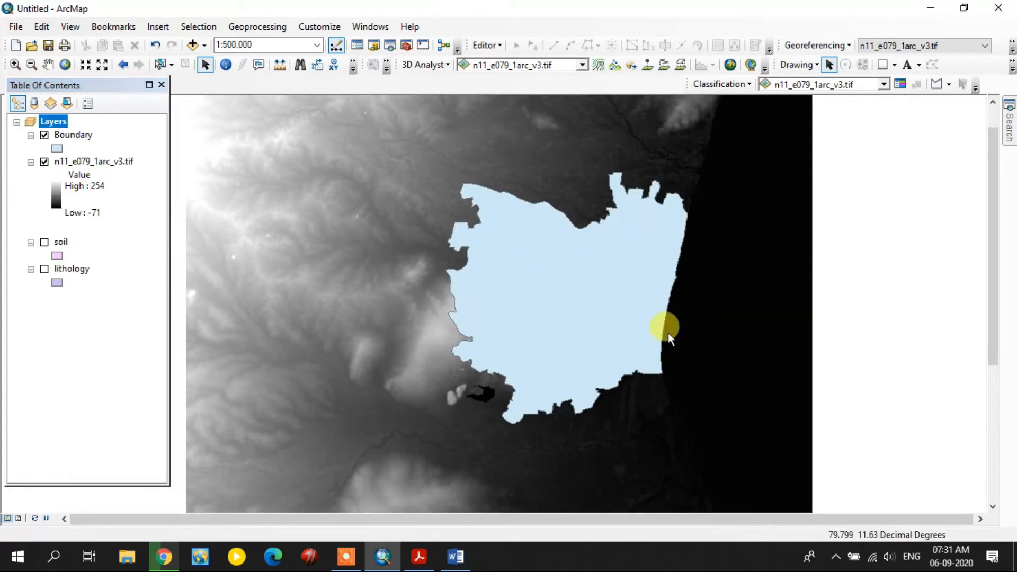
click(82, 350)
scroll(522, 311, up, 3)
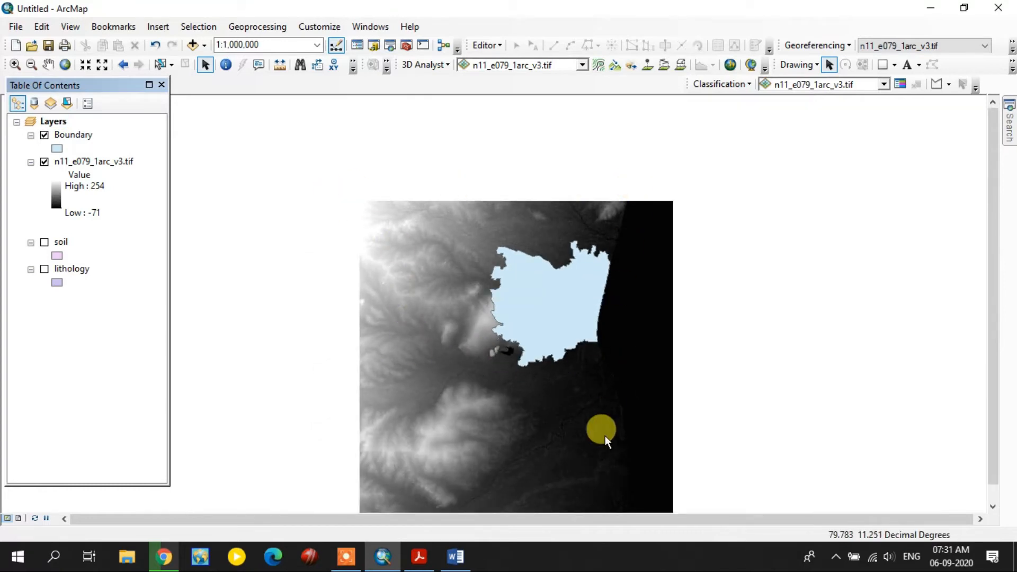
drag(491, 381, 502, 337)
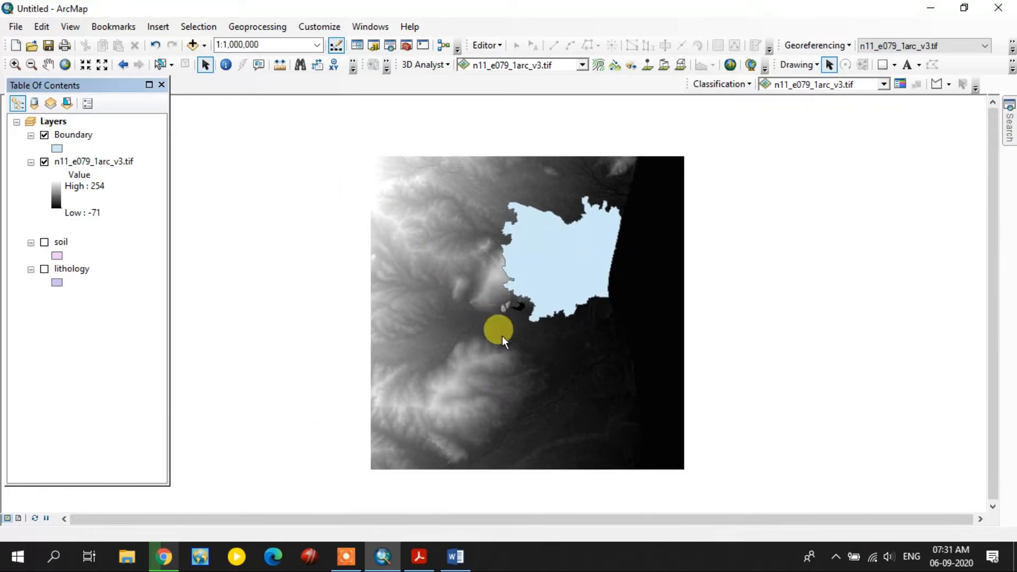
Restyle the Boundary layer with no fill colour and a yellow outline of width 2.
click(57, 148)
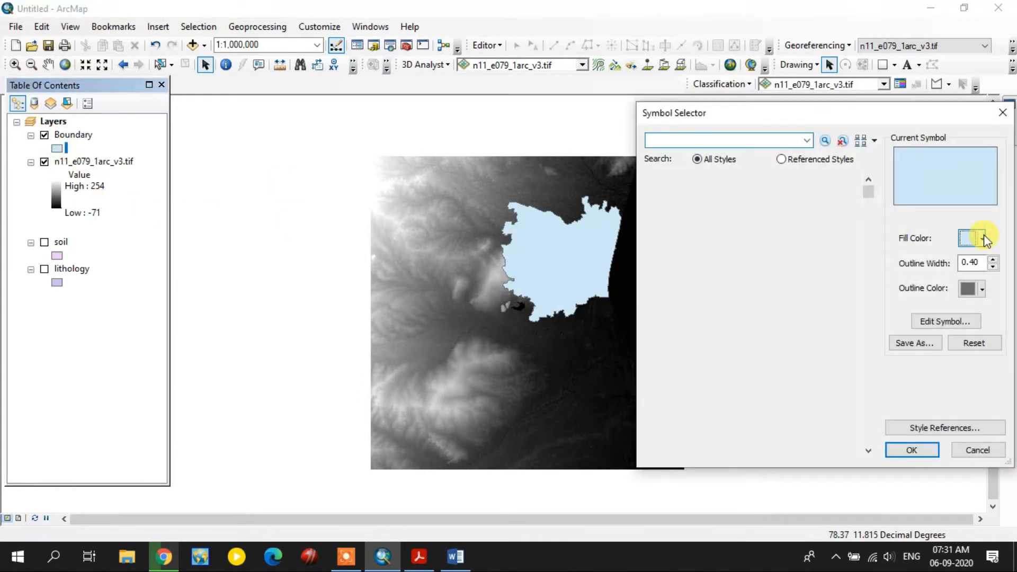
click(983, 238)
click(892, 263)
click(993, 260)
click(992, 260)
click(983, 289)
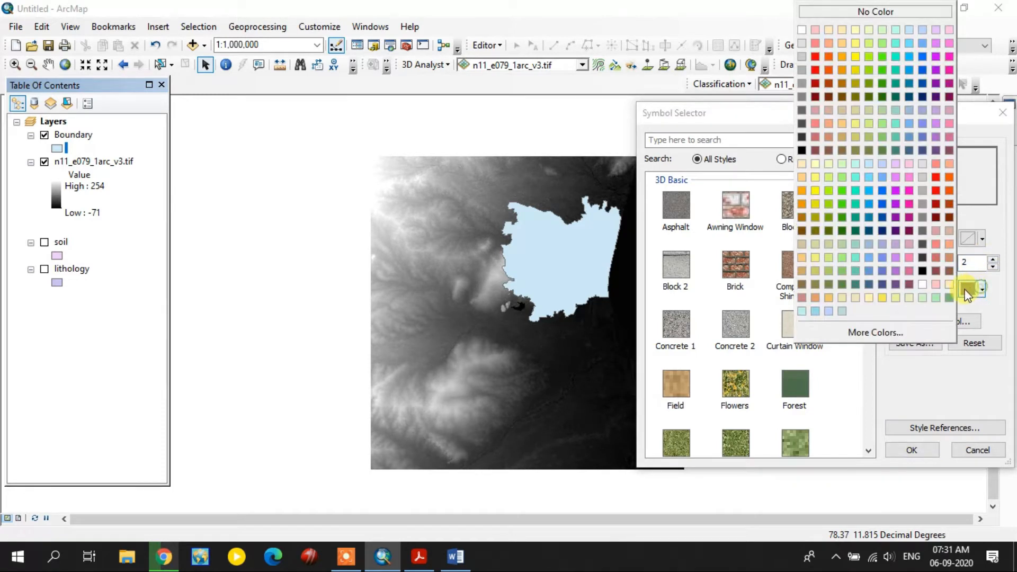
click(853, 57)
click(914, 448)
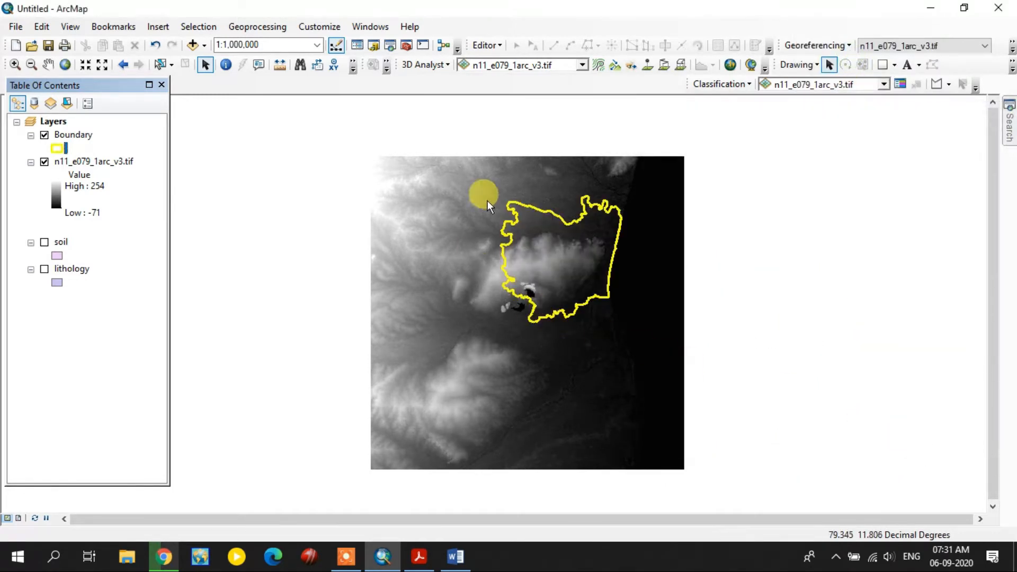
Open the raster Clip tool from the Raster Processing toolset of Data Management Tools.
scroll(551, 192, down, 1)
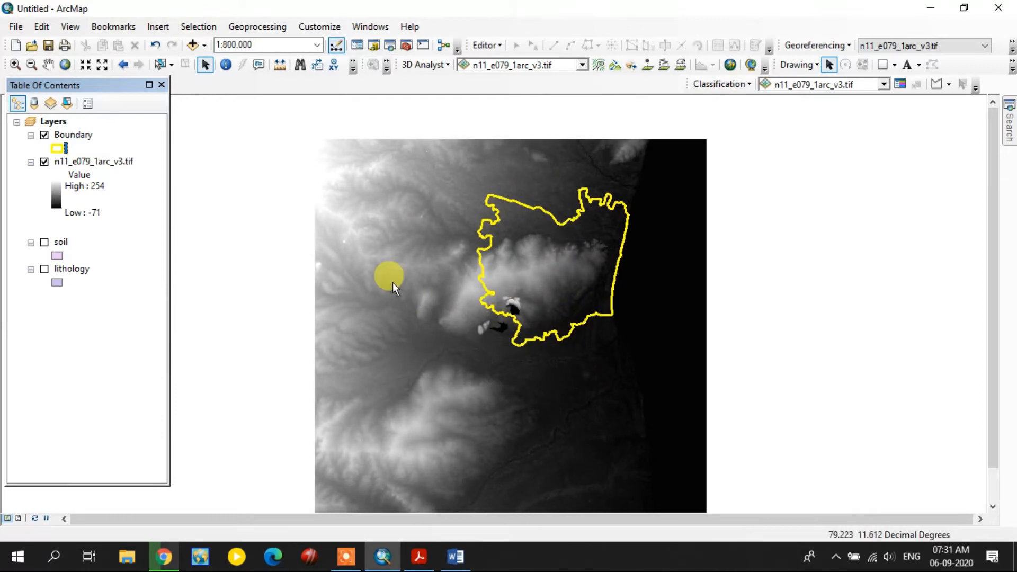
click(408, 46)
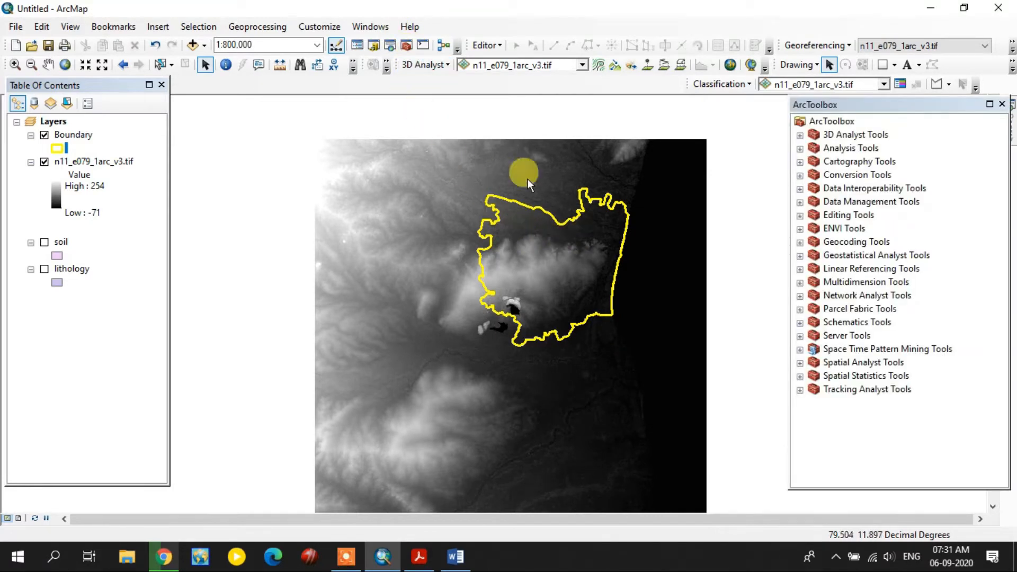
double_click(859, 202)
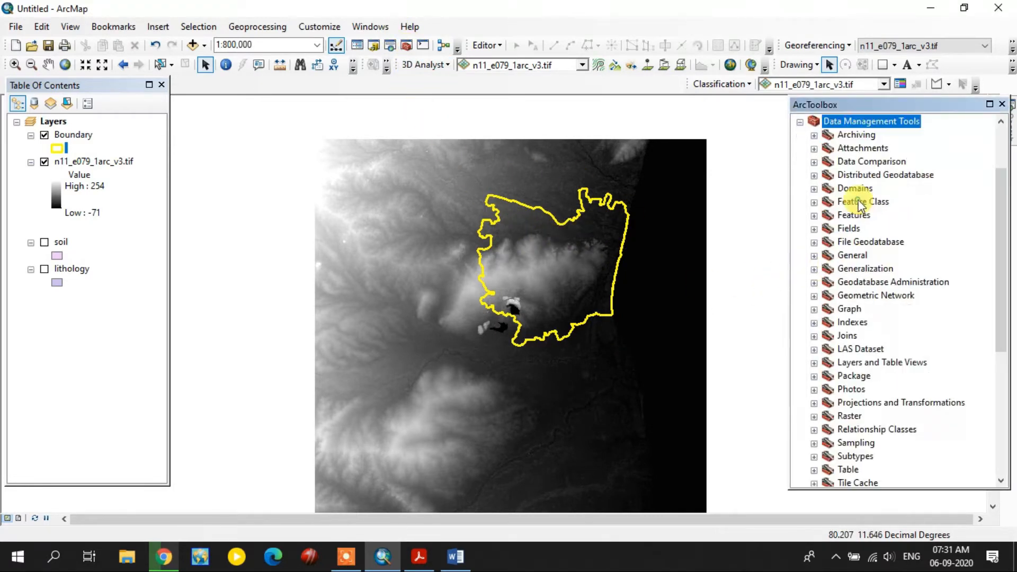
scroll(867, 318, down, 1)
double_click(851, 376)
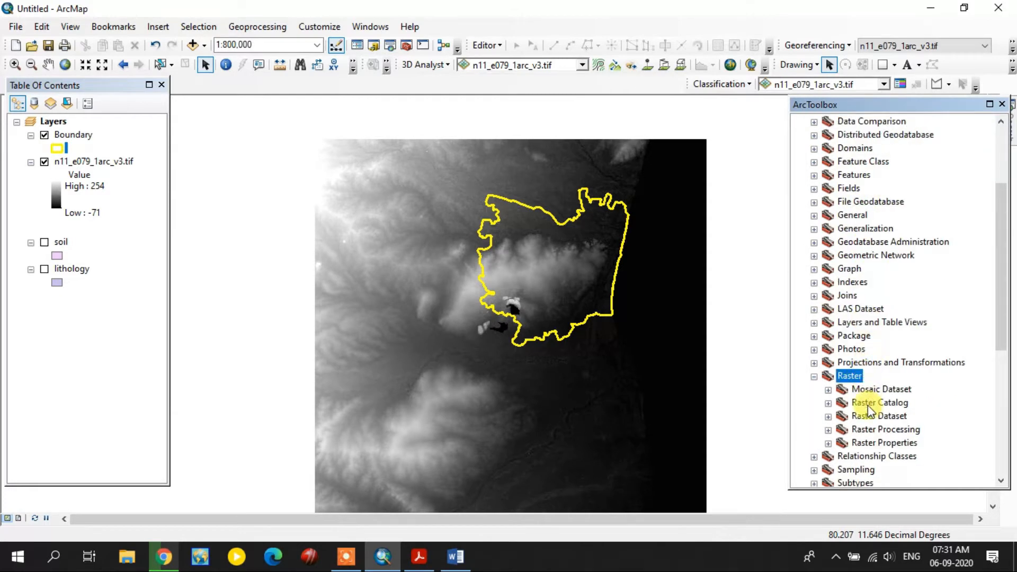
double_click(882, 430)
double_click(873, 349)
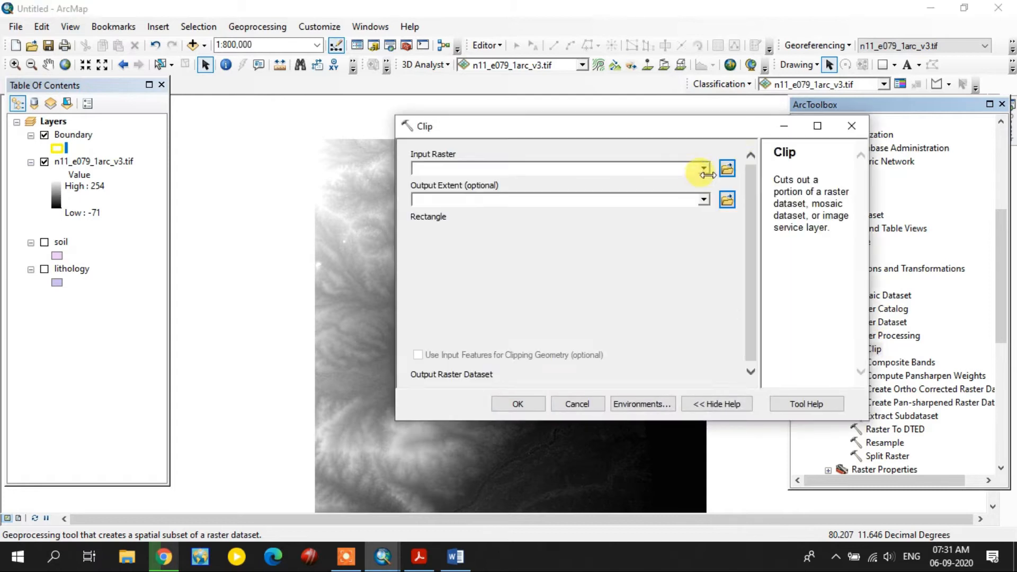
Clip the n11_e079_1arc_v3.tif raster to the Boundary layer, using the input features as clipping geometry.
click(703, 169)
click(501, 184)
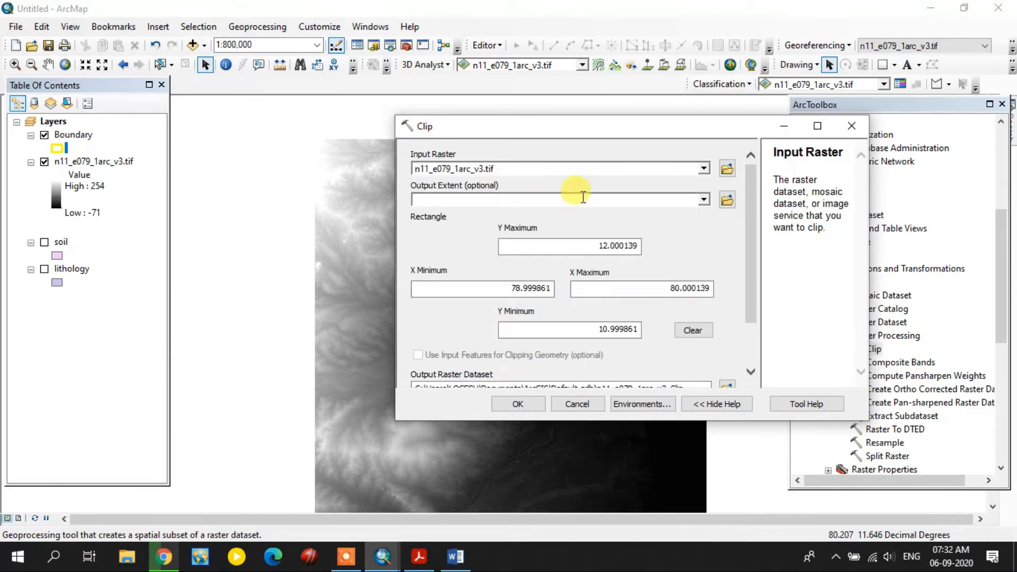
click(704, 200)
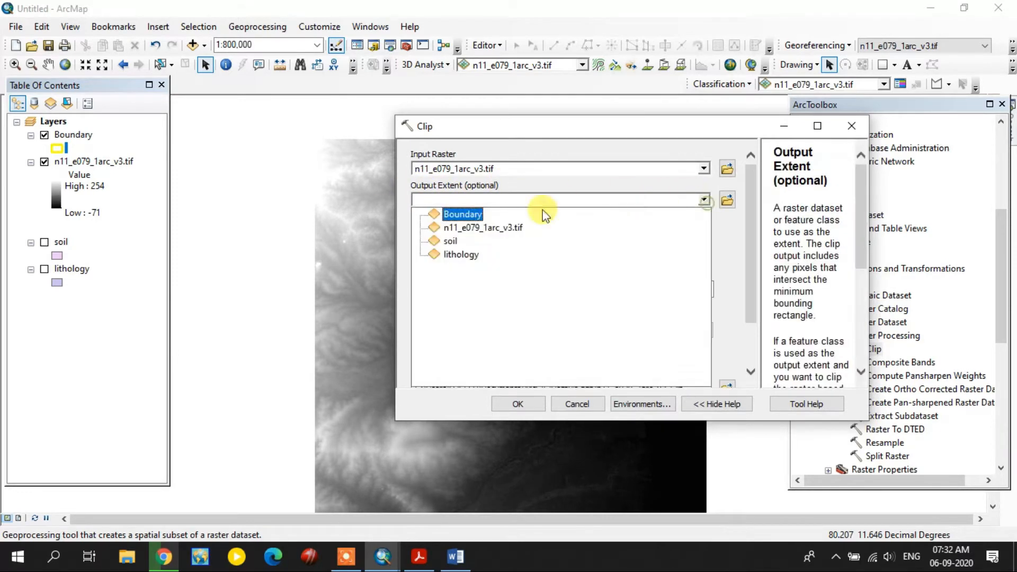
click(464, 214)
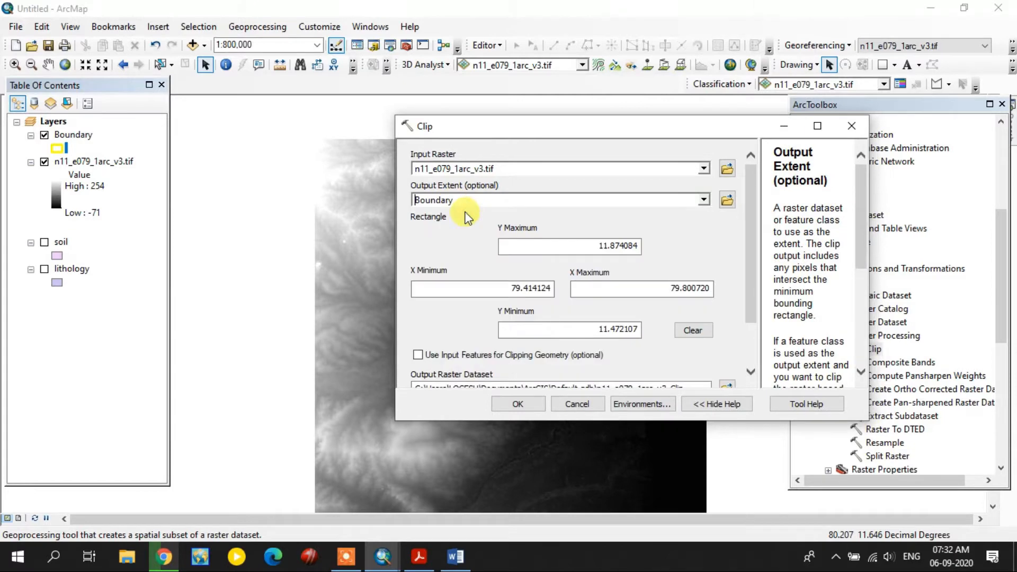
click(418, 354)
click(514, 404)
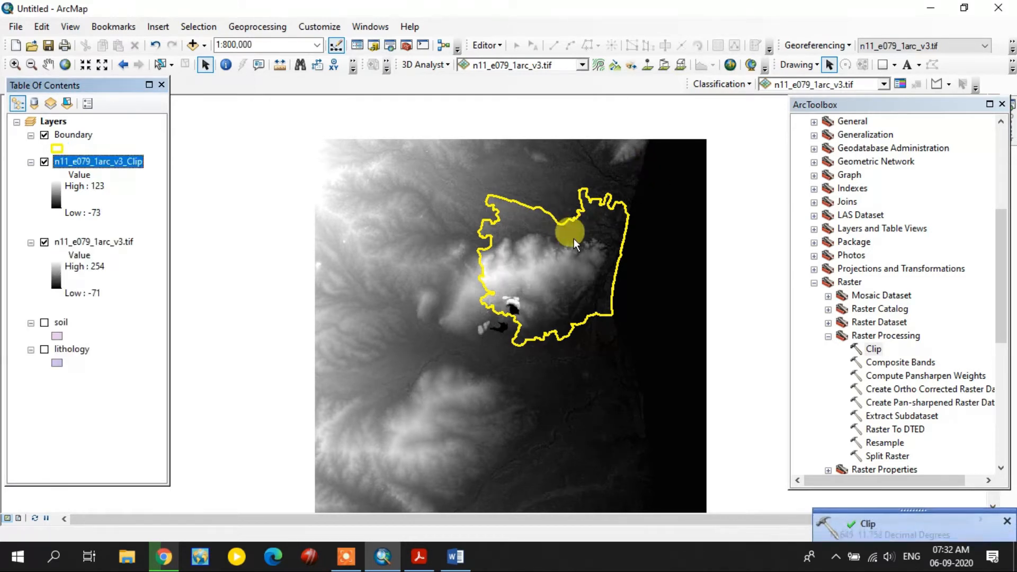
Hide the original elevation raster and the Boundary layer to inspect the clipped raster alone.
click(45, 243)
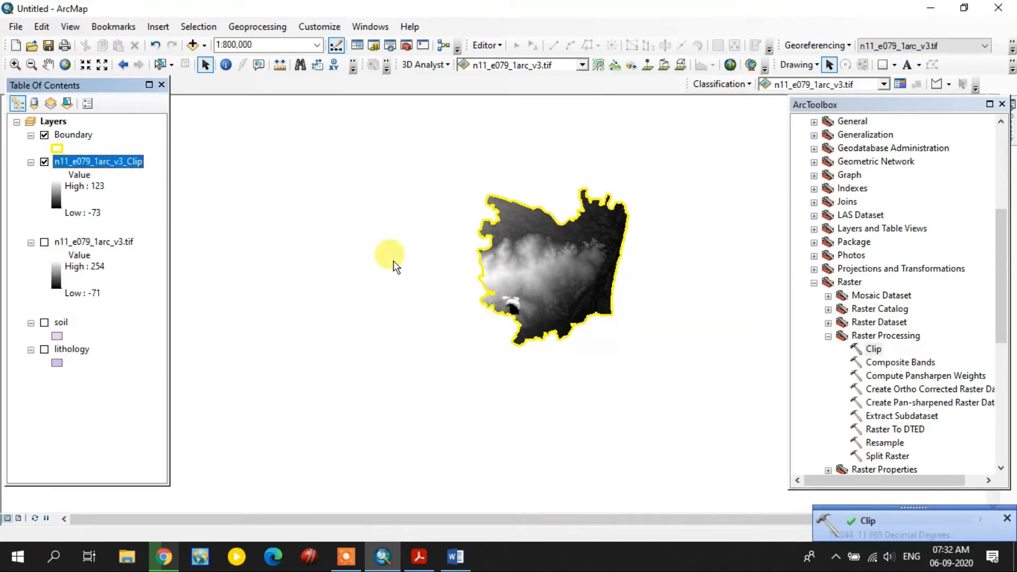
click(44, 136)
drag(564, 215, 500, 227)
scroll(443, 259, up, 2)
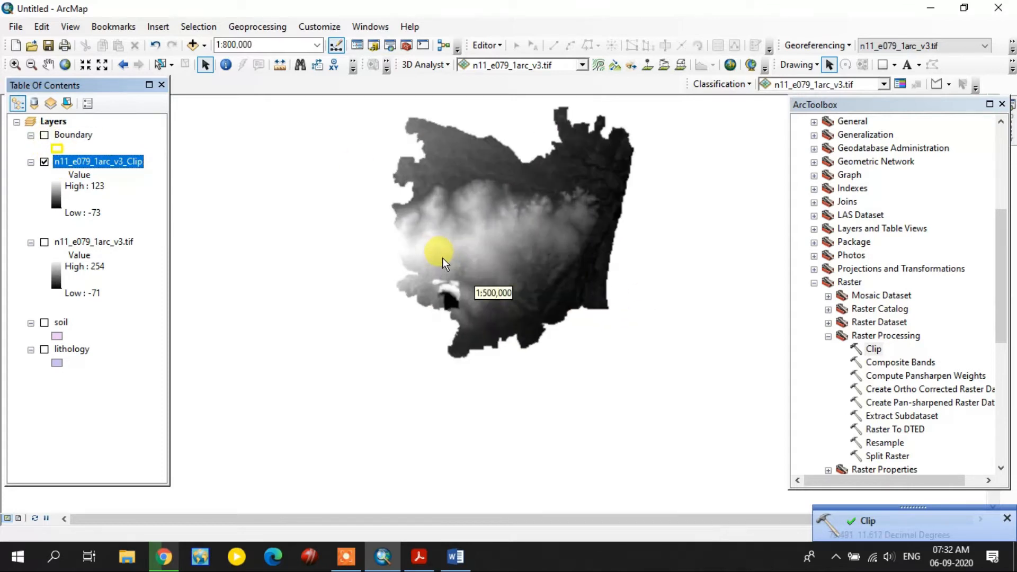
drag(451, 202, 472, 232)
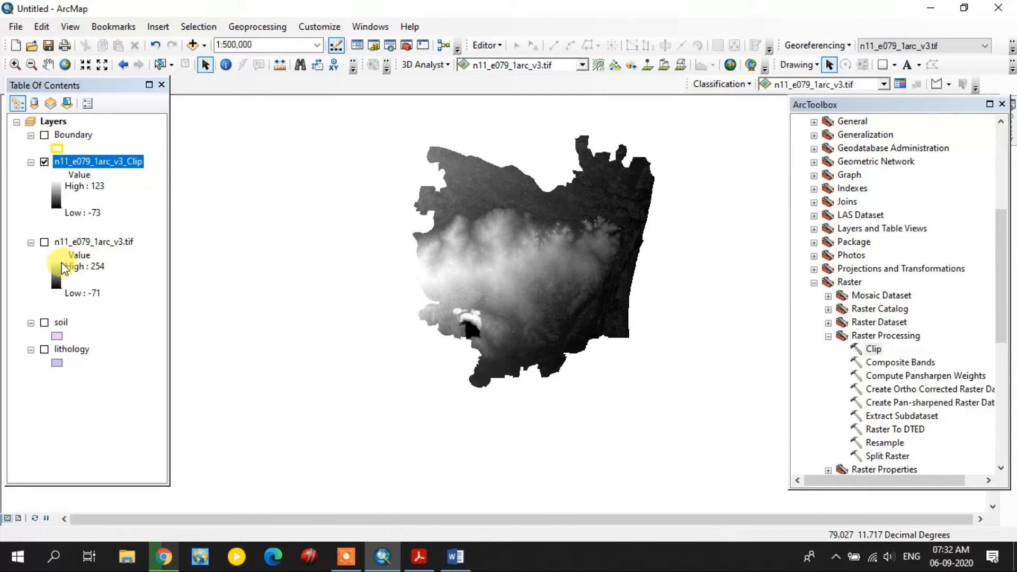
Remove the original n11_e079_1arc_v3.tif layer from the map and select the clipped raster layer.
right_click(89, 242)
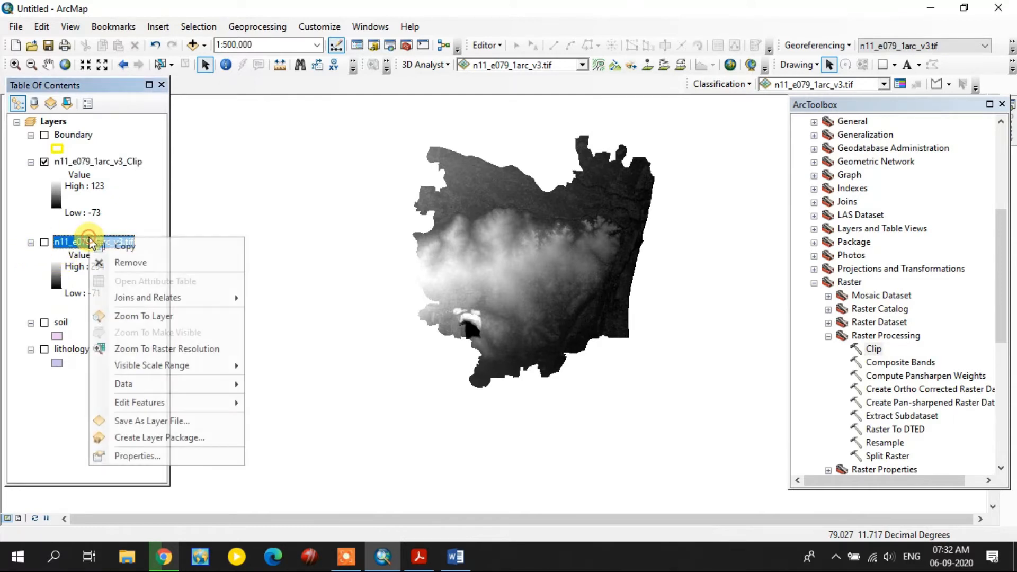
click(119, 262)
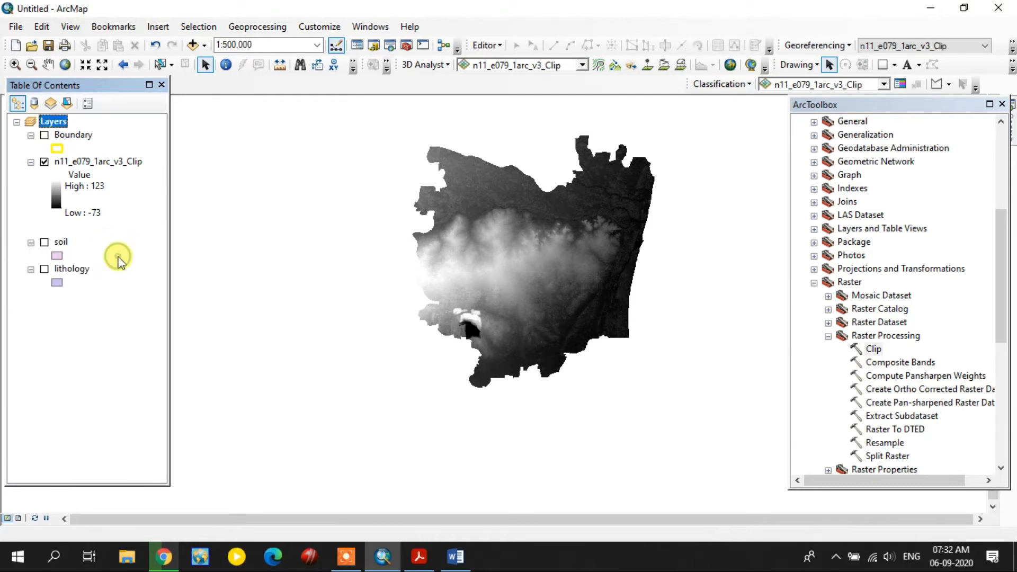
click(100, 162)
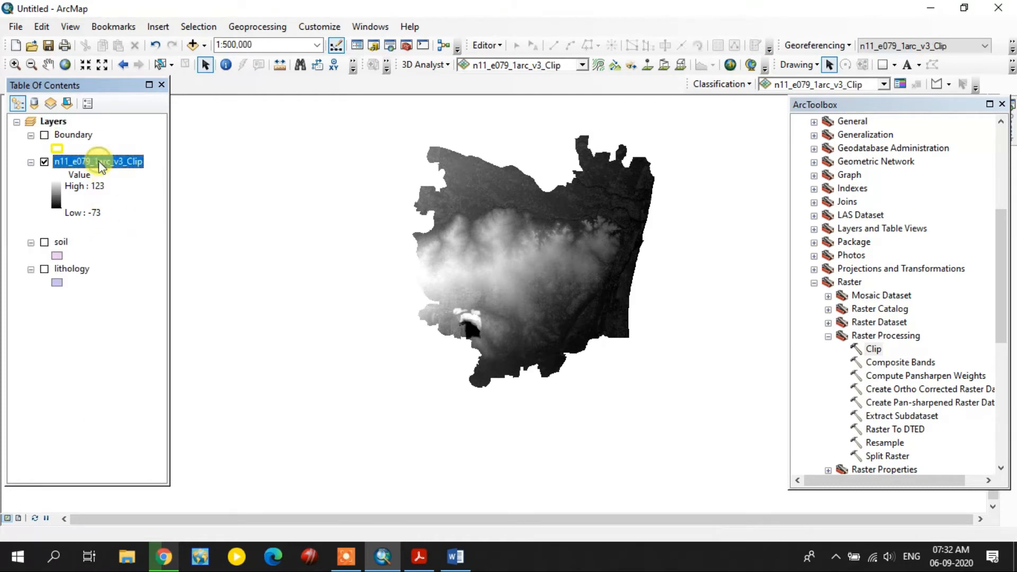
Collapse the Data Management toolsets and expand the Hydrology toolset of Spatial Analyst Tools.
click(828, 337)
click(815, 283)
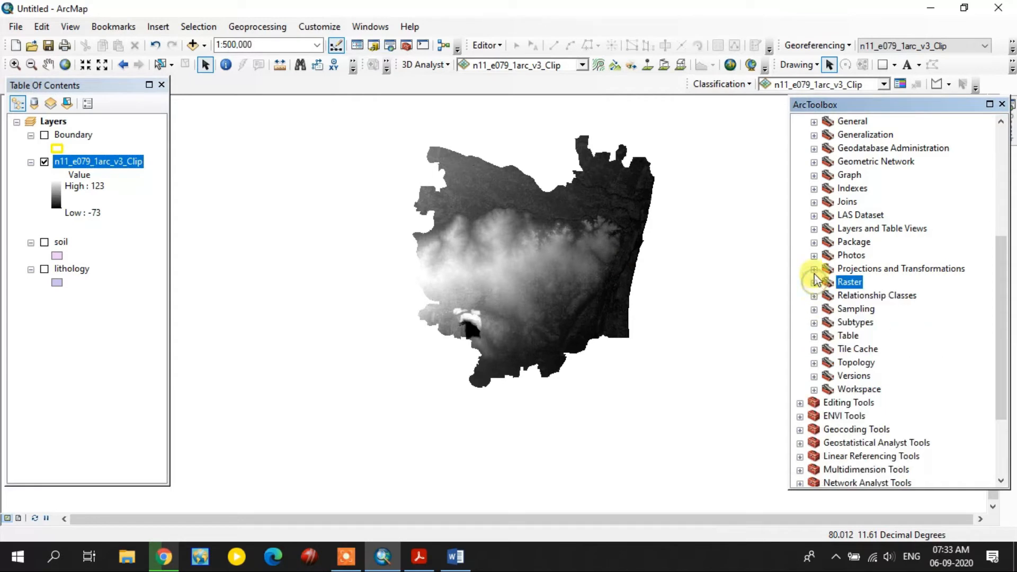
scroll(819, 199, up, 2)
scroll(816, 194, up, 4)
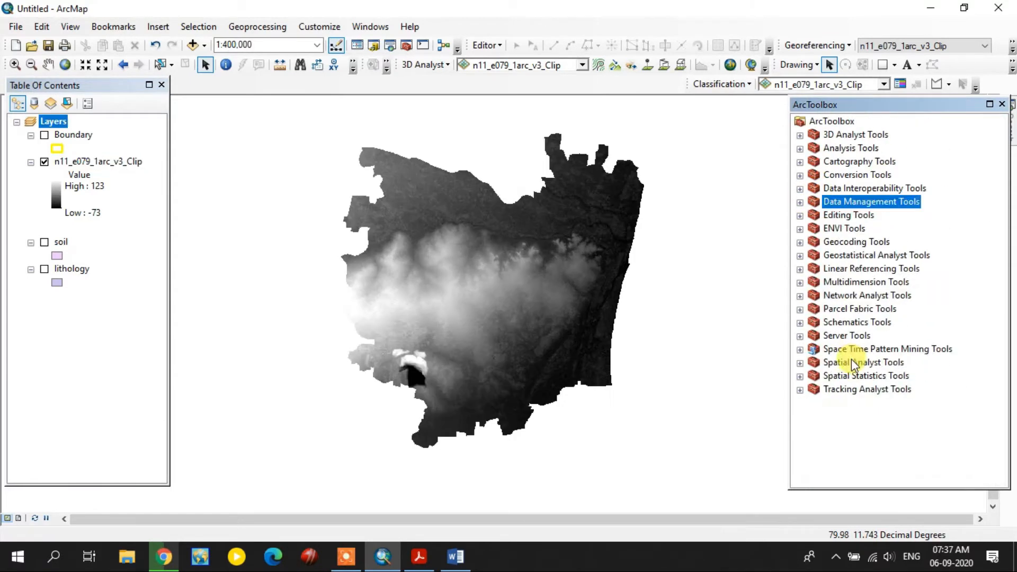
double_click(867, 362)
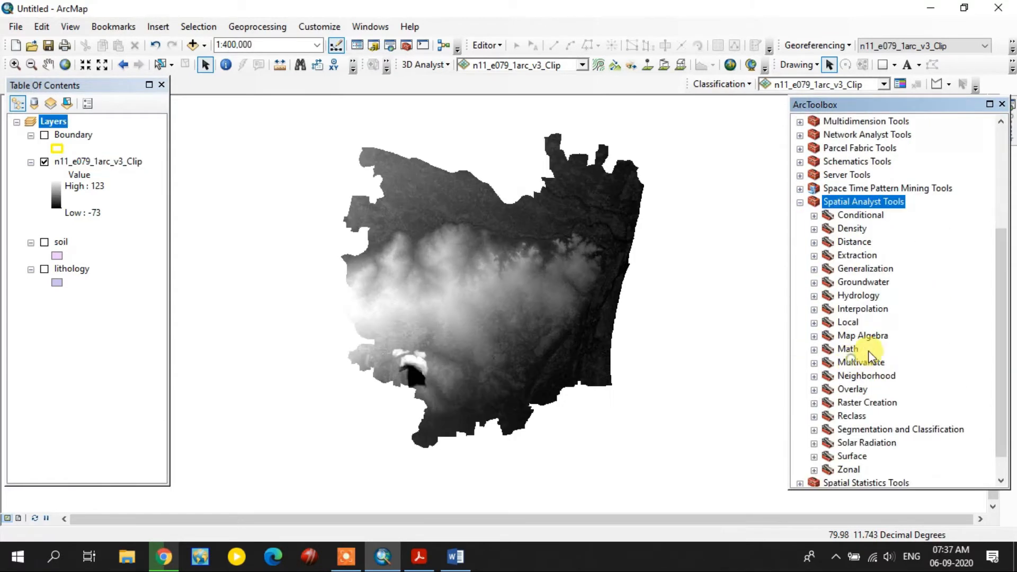
scroll(872, 348, down, 1)
double_click(877, 268)
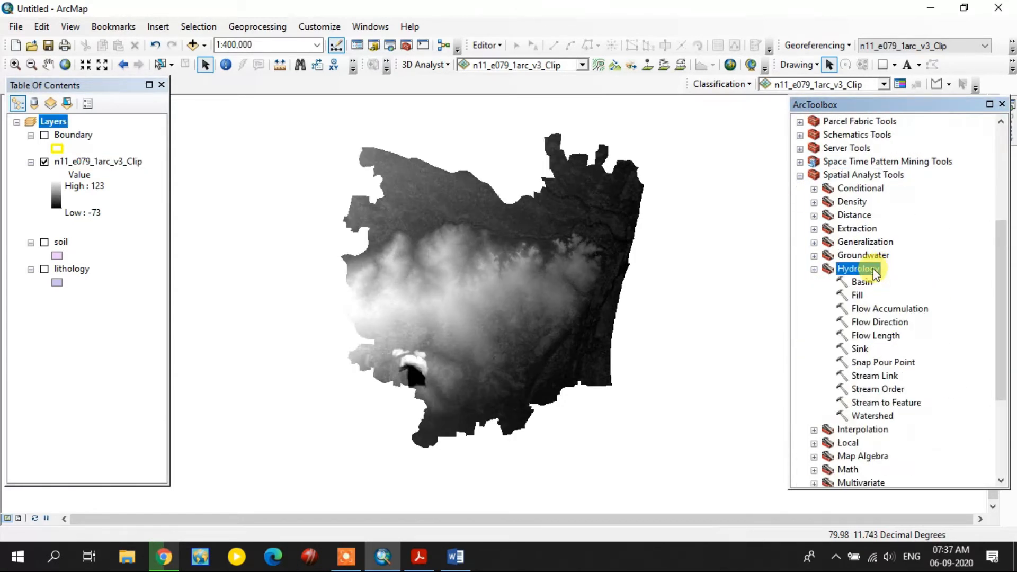
Run the Fill tool on the n11_e079_1arc_v3_Clip raster, keeping the default output and no Z limit.
double_click(860, 296)
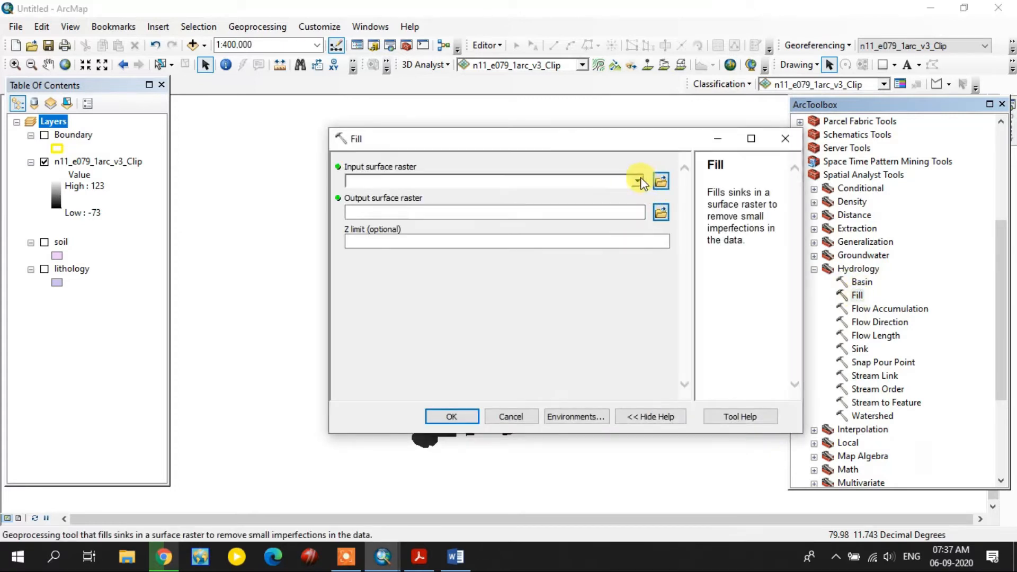
click(638, 180)
click(447, 196)
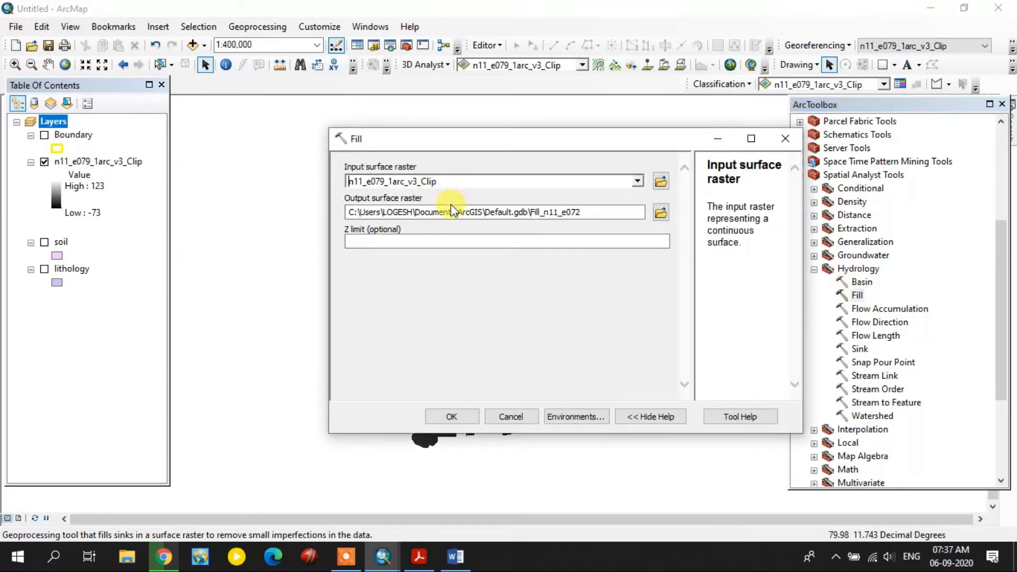
click(444, 416)
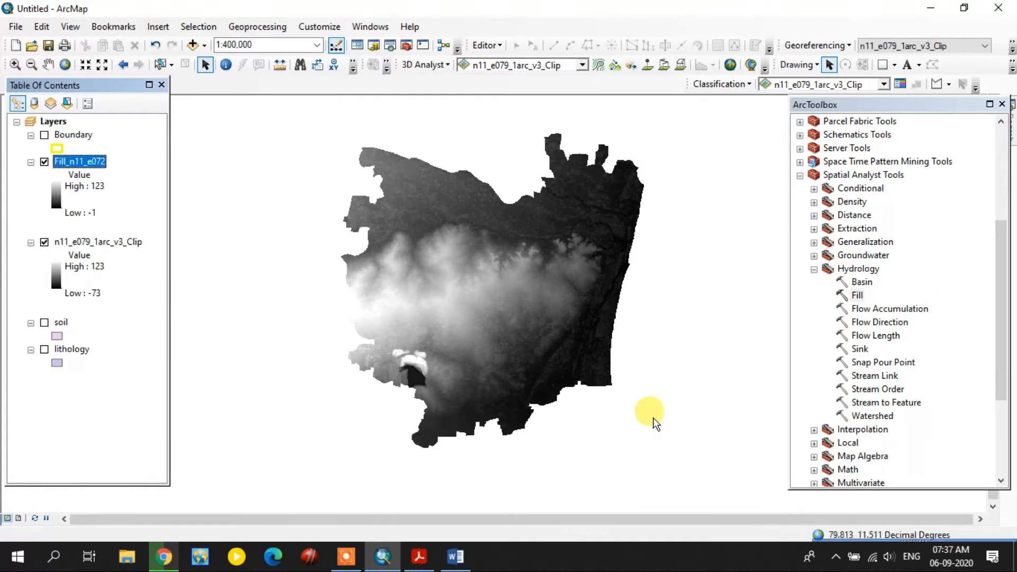
Run the Flow Direction tool with the filled raster Fill_n11_e072 as the input surface.
double_click(909, 322)
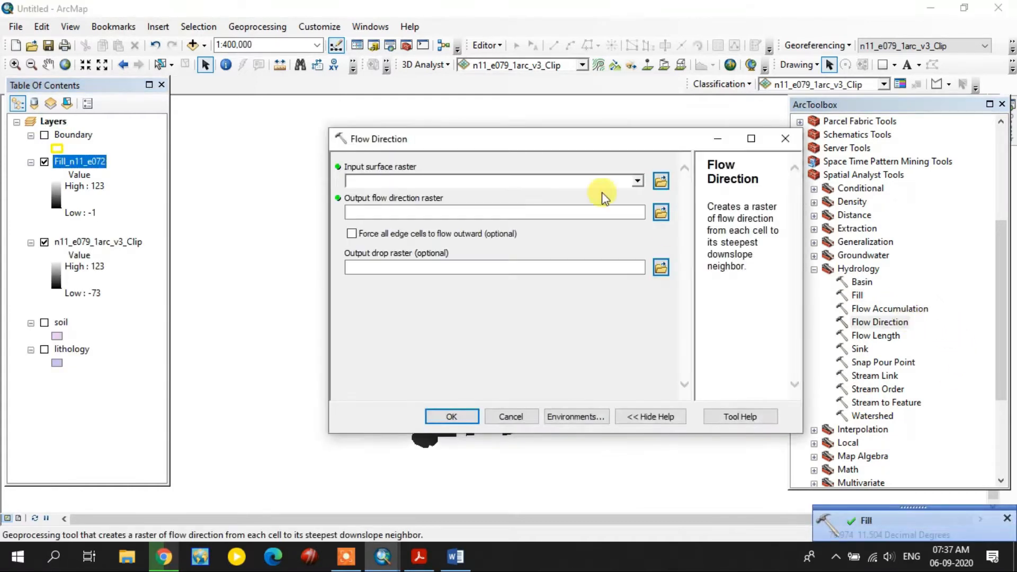
click(637, 181)
click(403, 196)
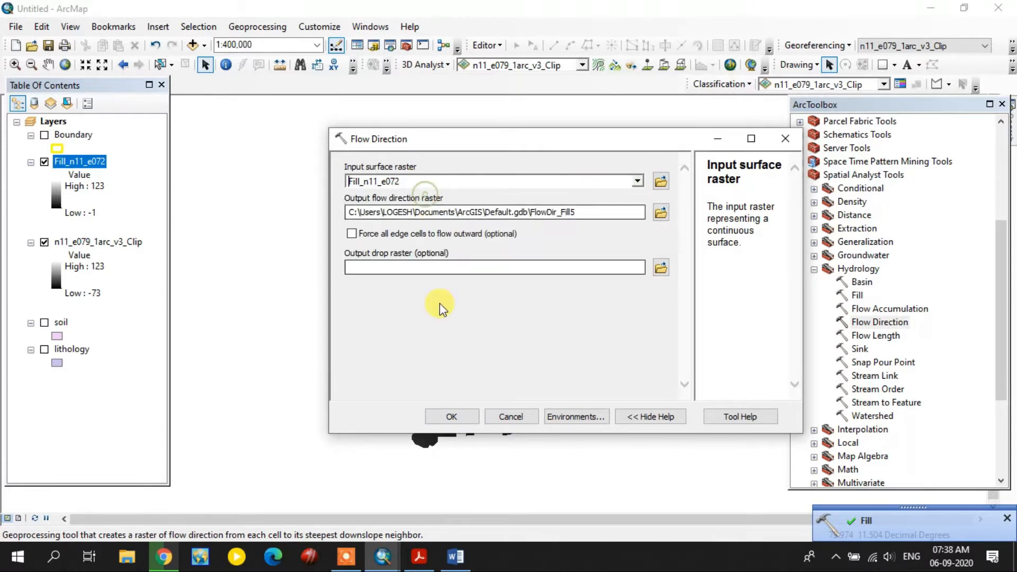
click(452, 415)
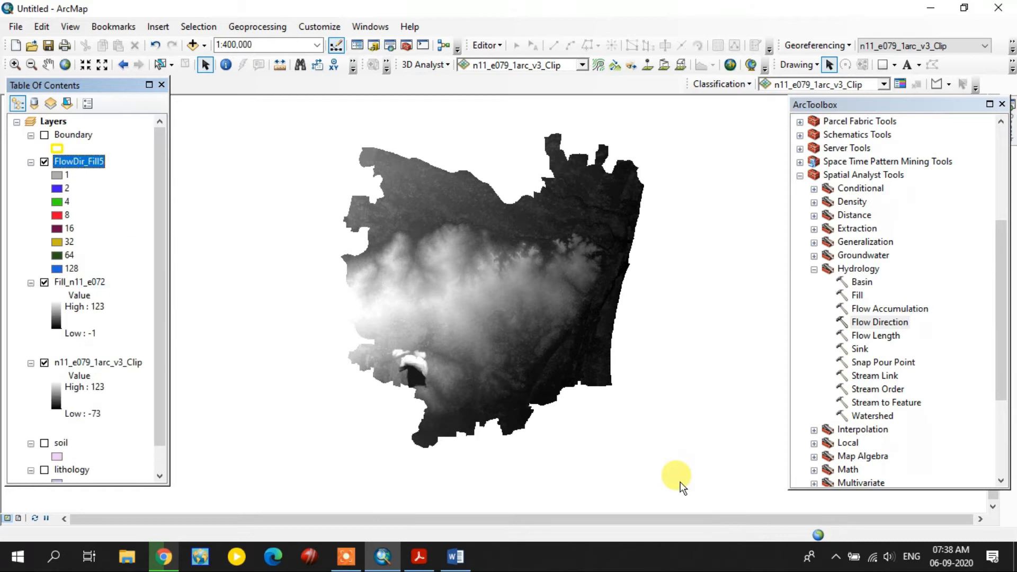
Run the Flow Accumulation tool on the FlowDir_Fill5 flow direction raster with the FLOAT output data type.
double_click(891, 308)
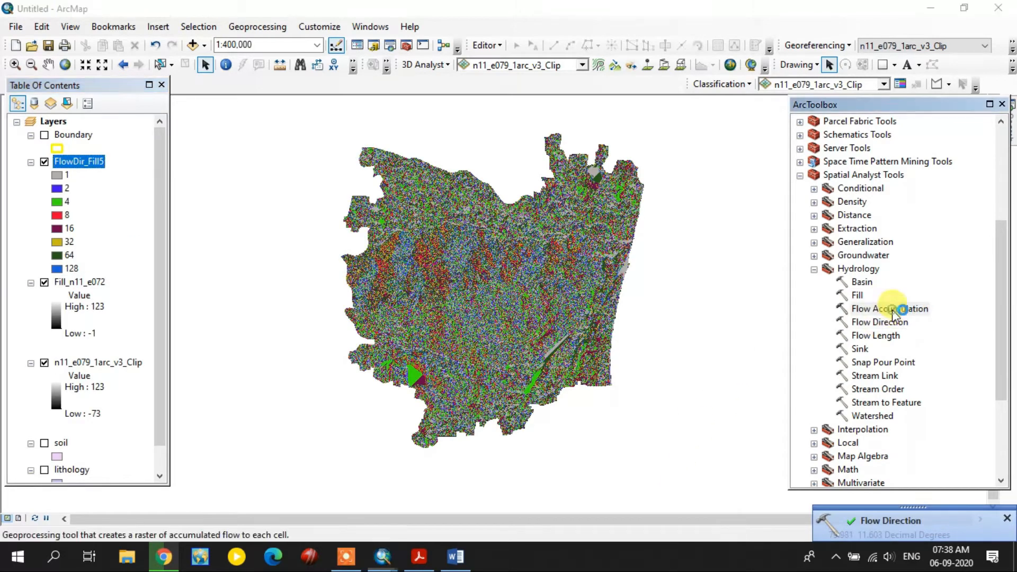
click(637, 182)
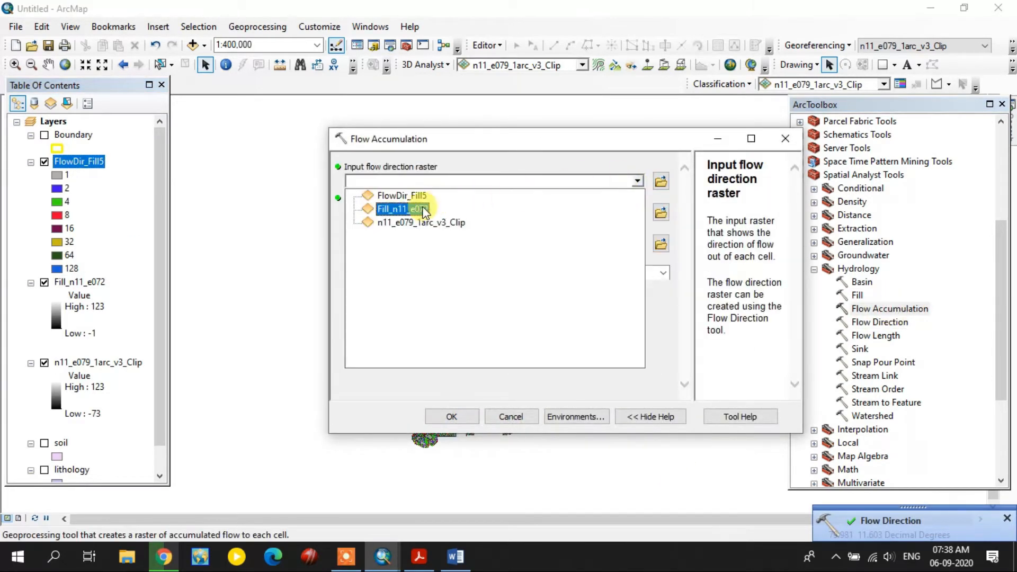
click(411, 196)
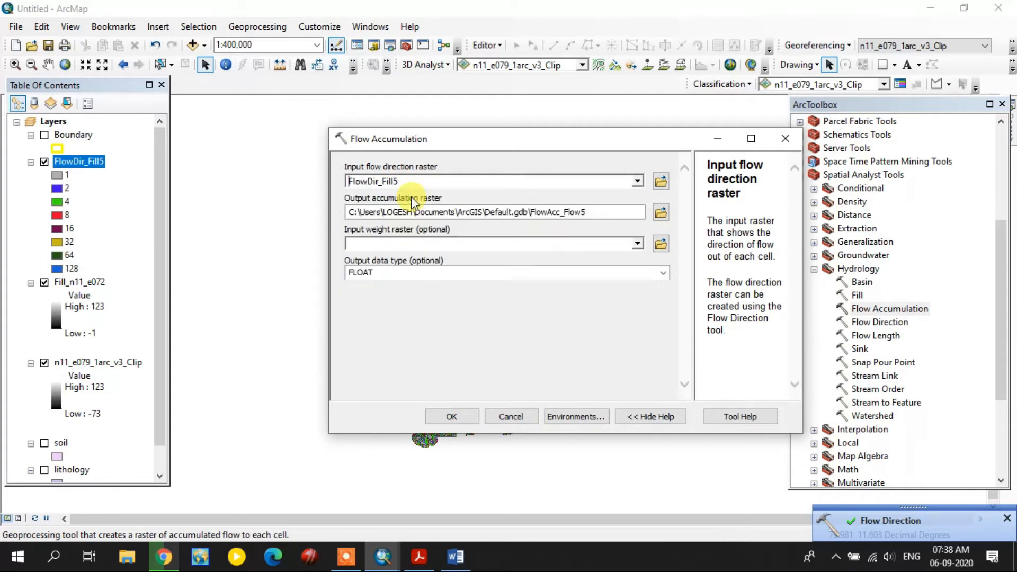
click(449, 417)
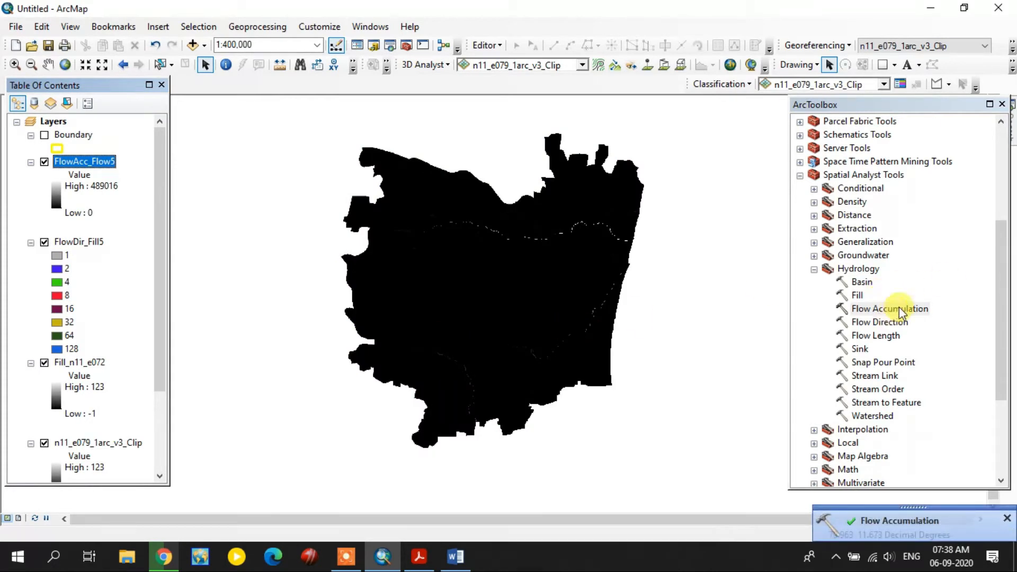
Set up the Con tool from the Conditional toolset with FlowAcc_Flow5 as conditional raster and n11_e079_1arc_v3_Clip as true raster.
scroll(895, 302, up, 1)
double_click(860, 227)
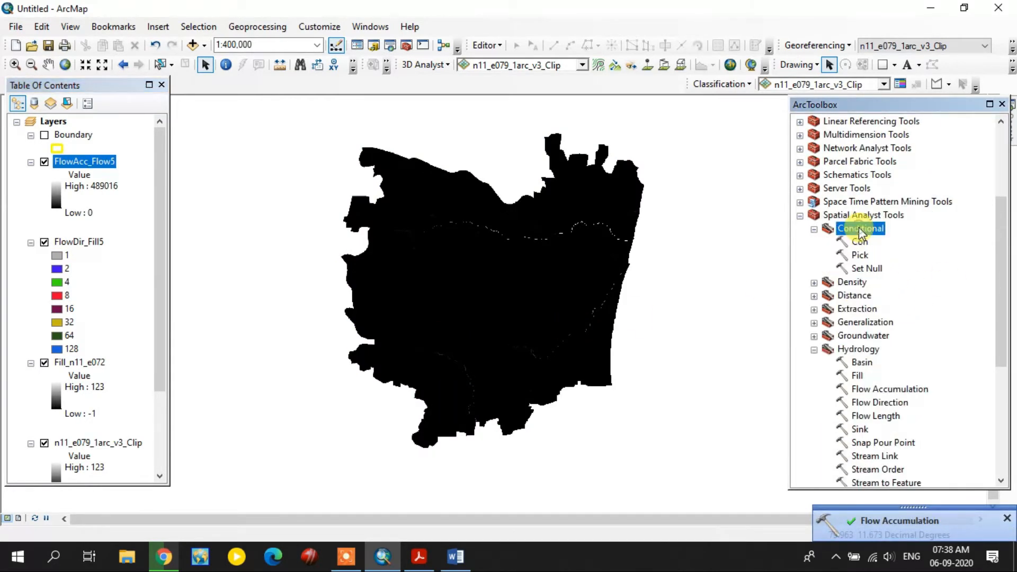
click(858, 242)
double_click(860, 243)
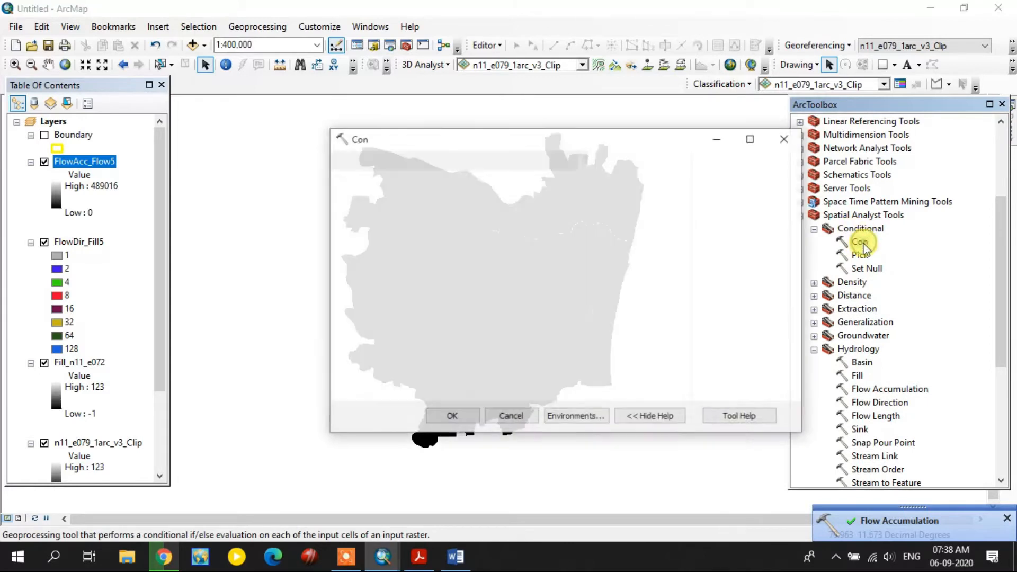
click(639, 181)
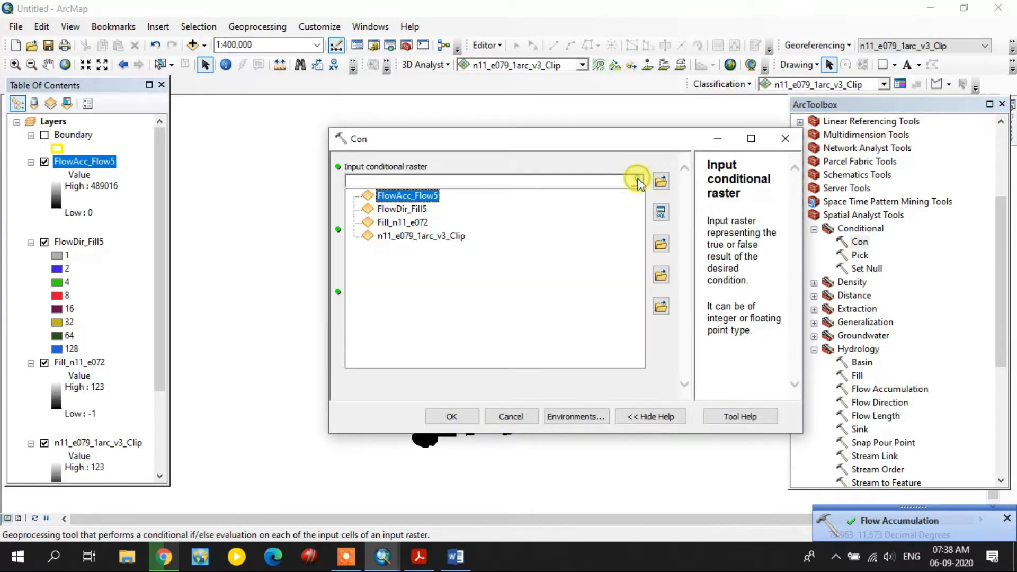
click(412, 197)
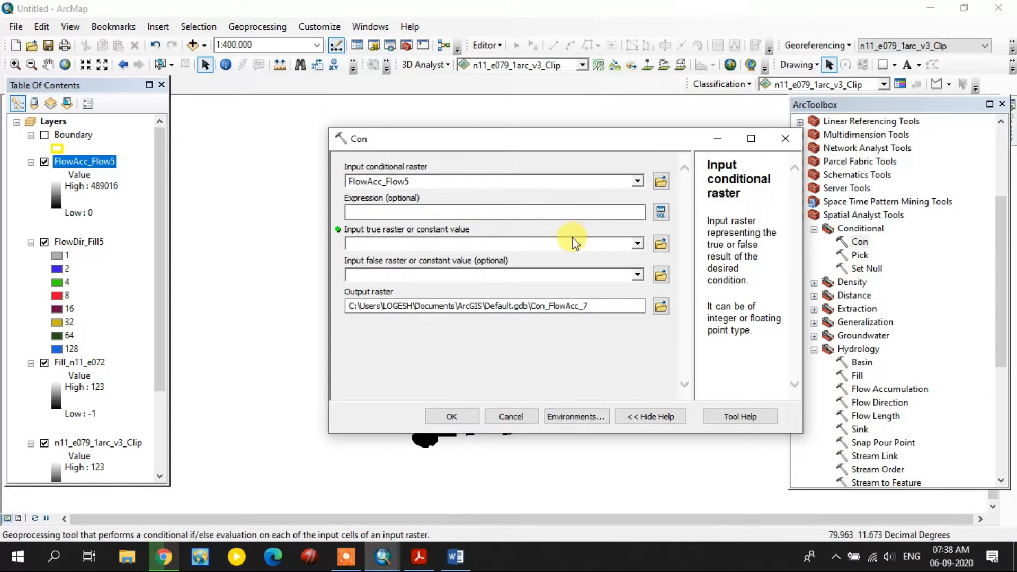
click(637, 243)
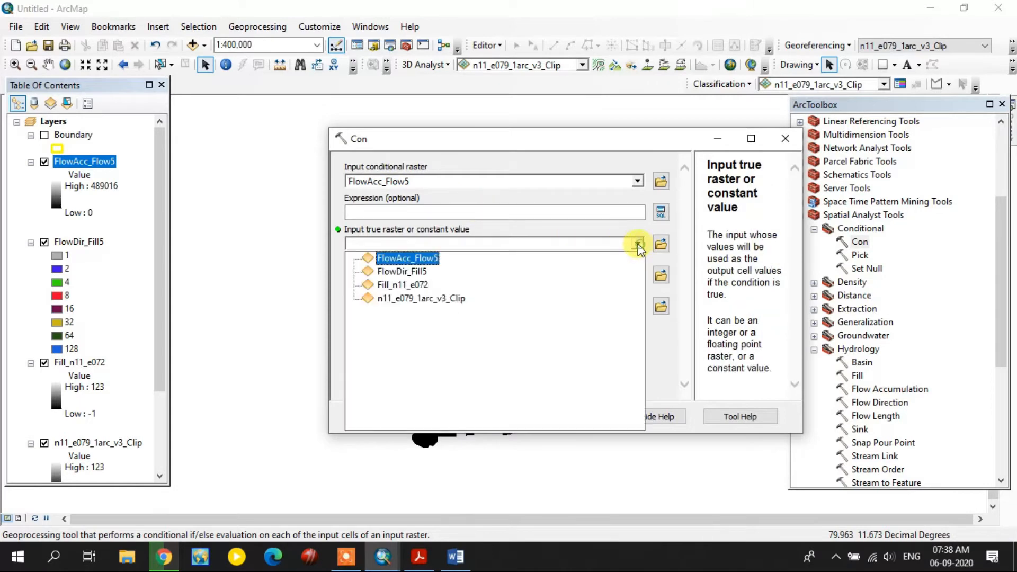
click(404, 285)
click(638, 243)
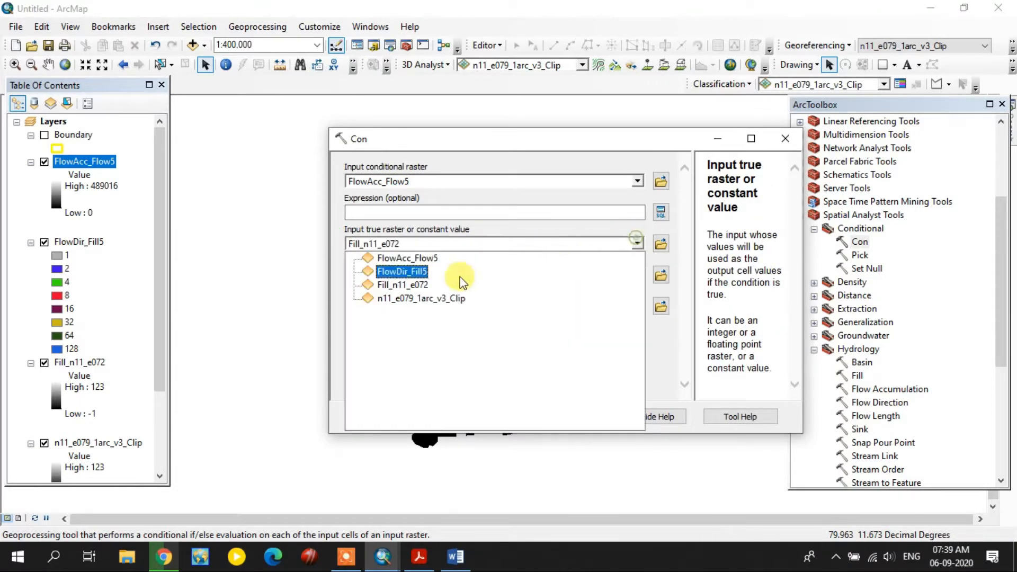
click(420, 297)
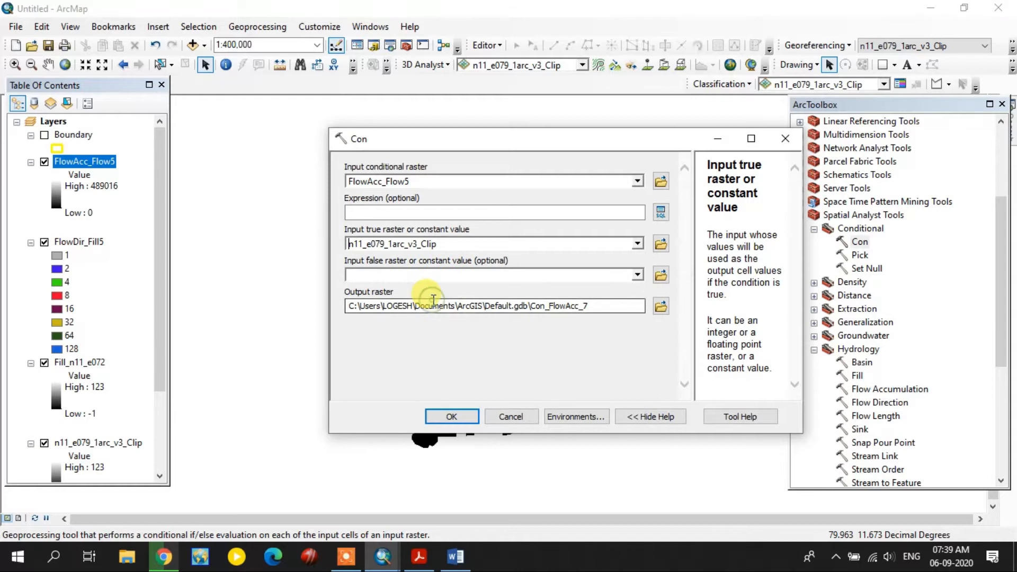
Enter the conditional expression "Value >500" and run the Con tool.
click(661, 211)
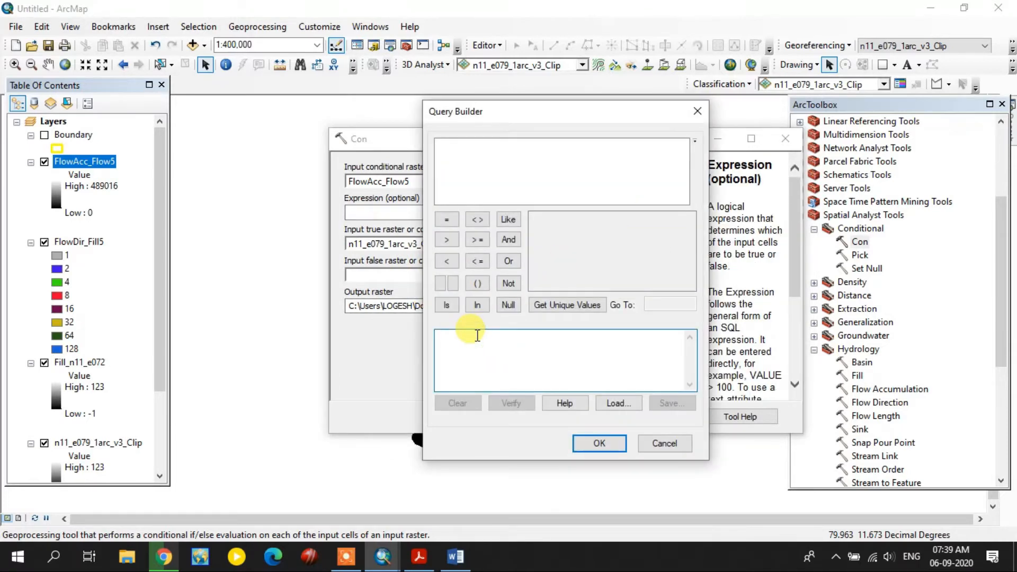
text(Value >500)
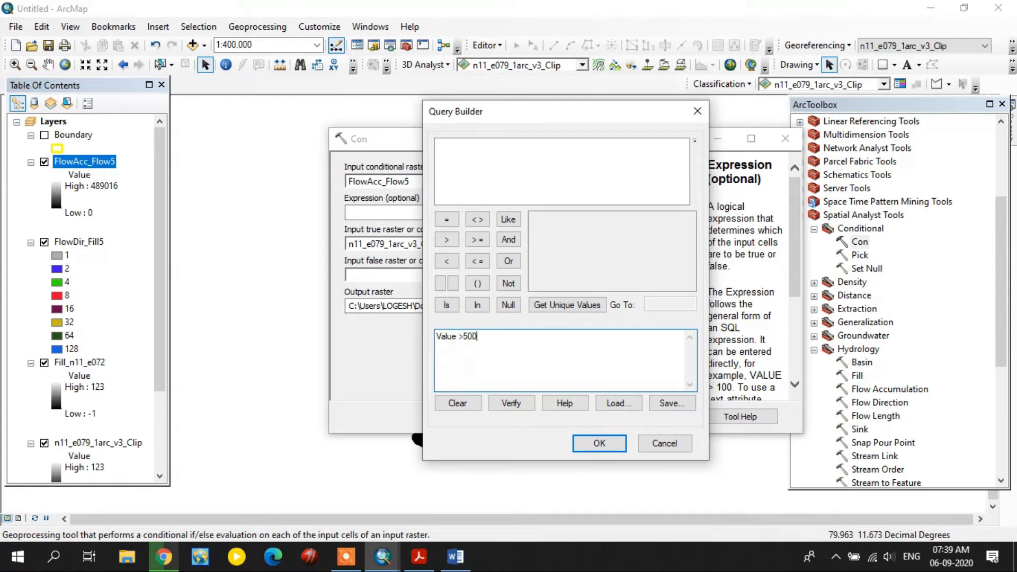
click(598, 443)
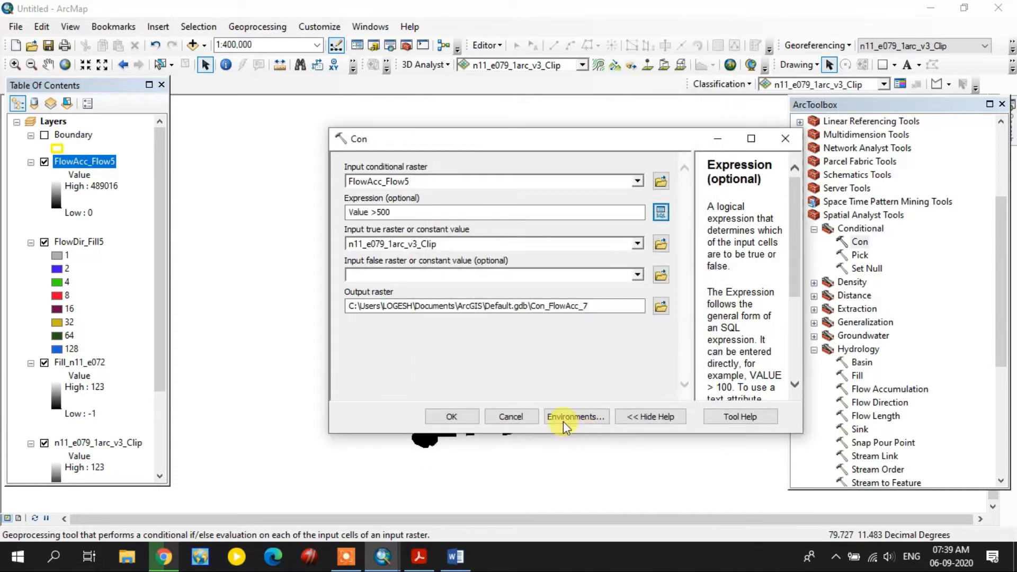
click(453, 416)
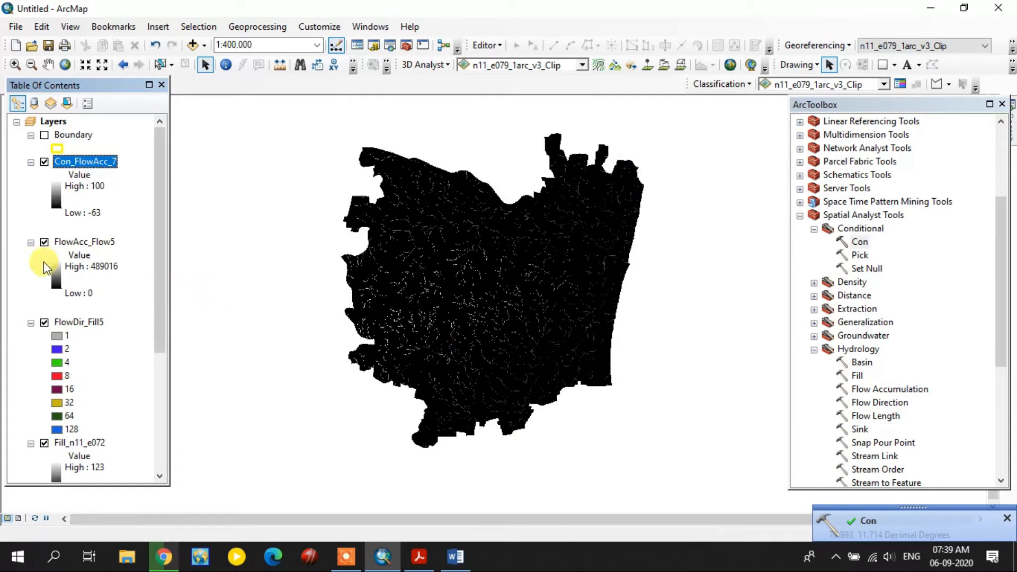
Run the Stream Order tool with Con_FlowAcc_7 as stream raster and FlowDir_Fill5 as flow direction raster, using the STRAHLER method.
click(815, 229)
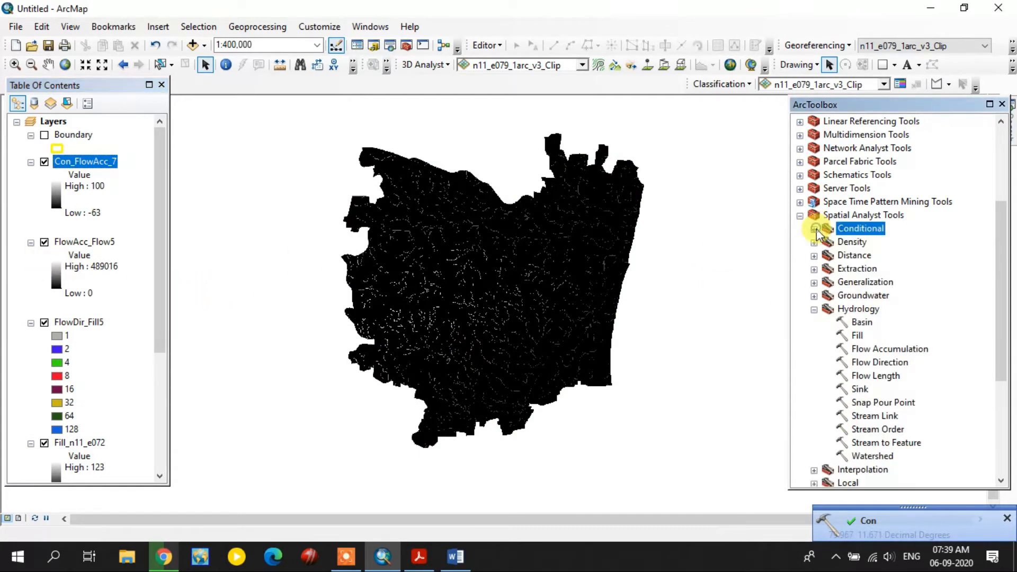
double_click(872, 430)
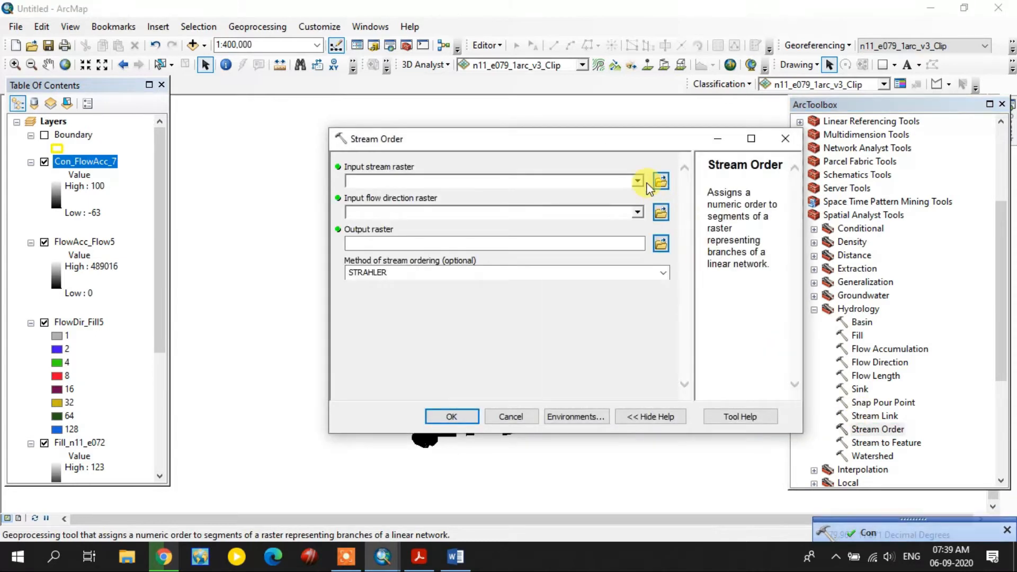
click(639, 181)
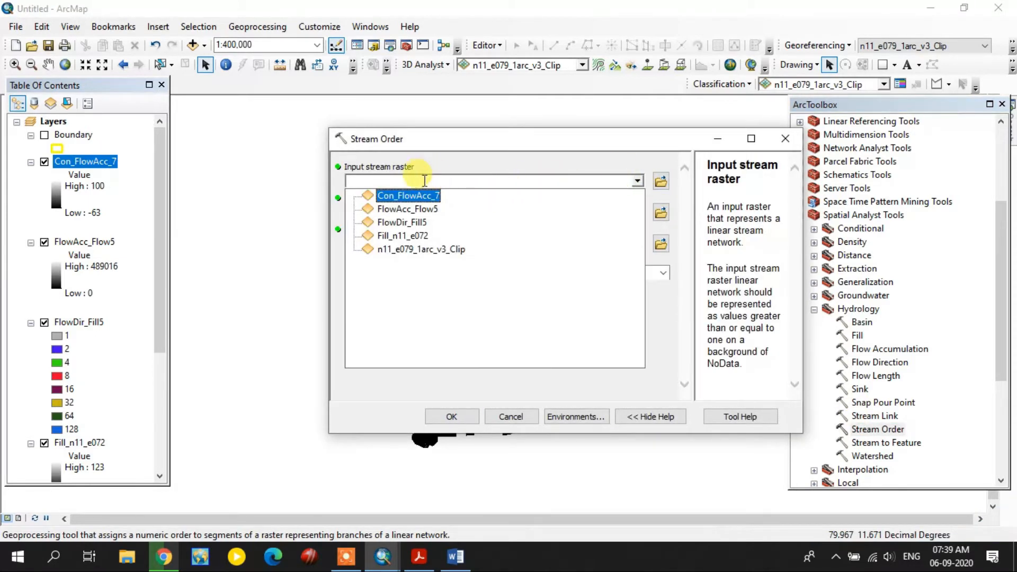
click(415, 195)
click(637, 212)
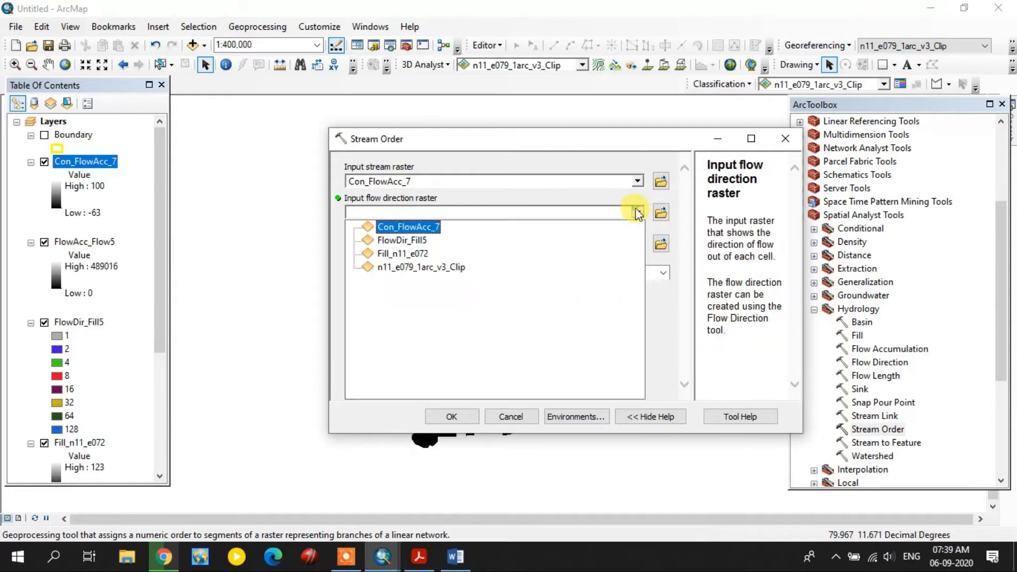
click(409, 241)
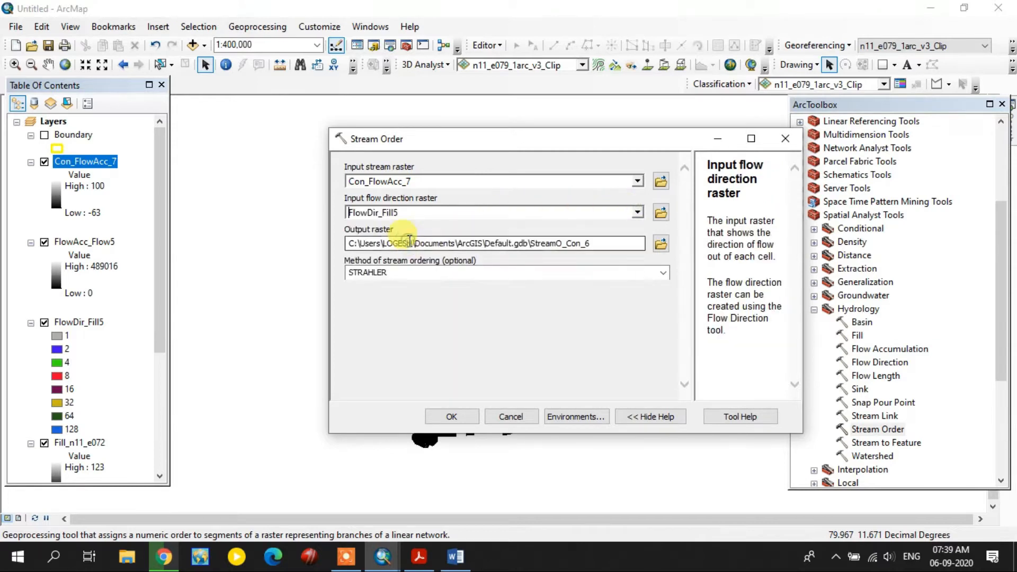
click(430, 418)
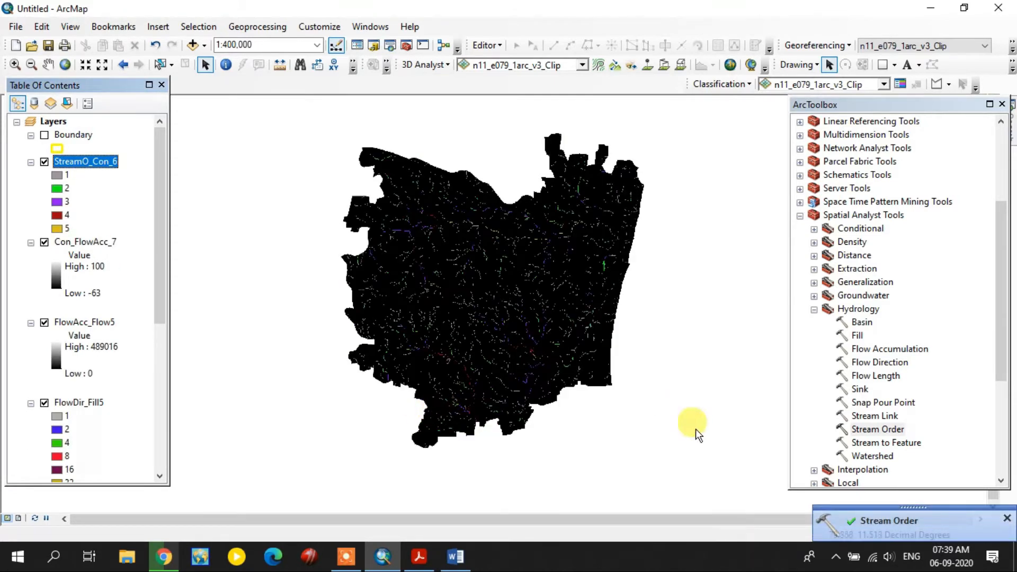
Run Stream to Feature with StreamO_Con_6 as stream raster and FlowDir_Fill5 as flow direction raster, keeping polylines simplified.
double_click(895, 446)
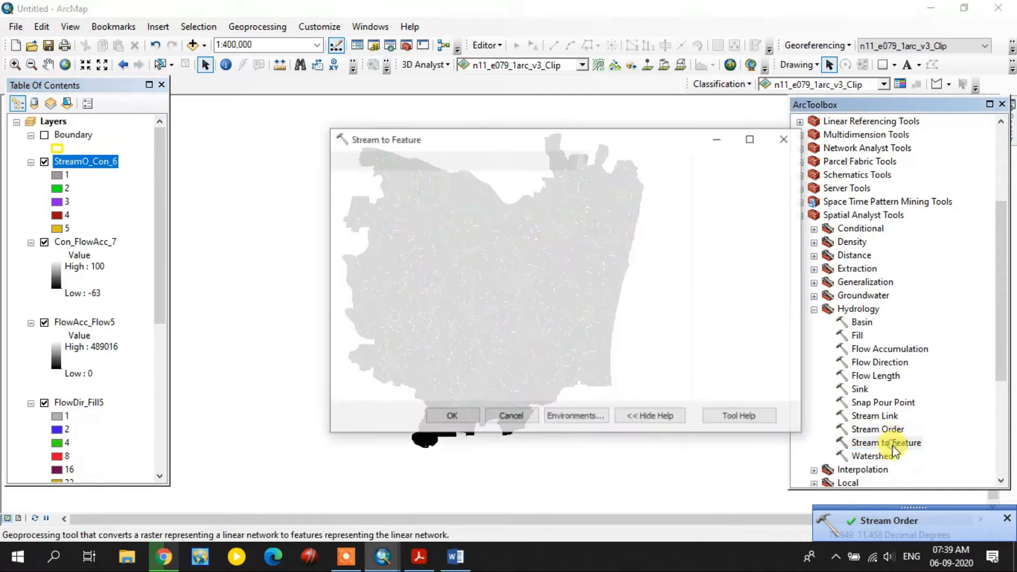
click(640, 181)
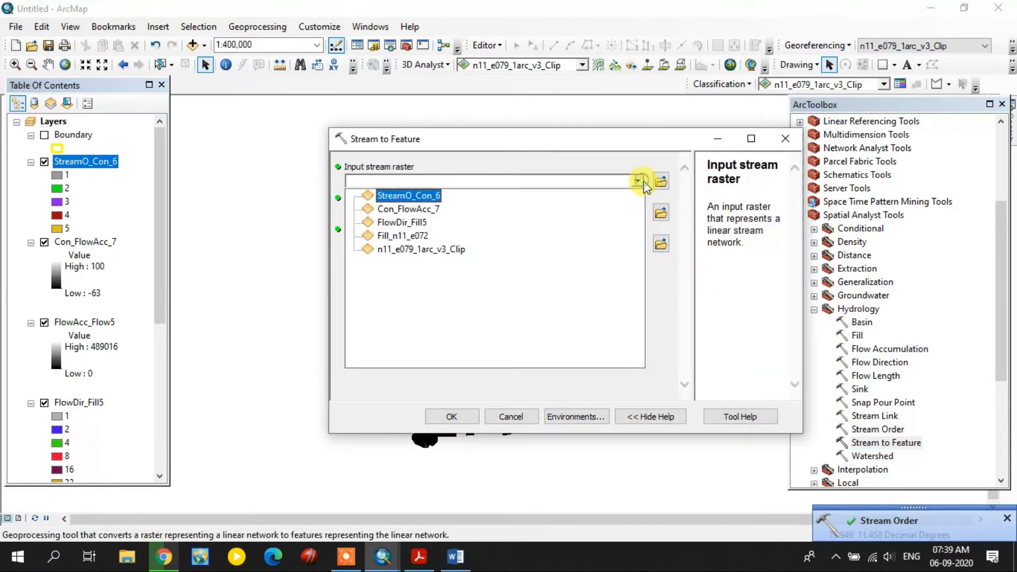
click(412, 195)
click(626, 210)
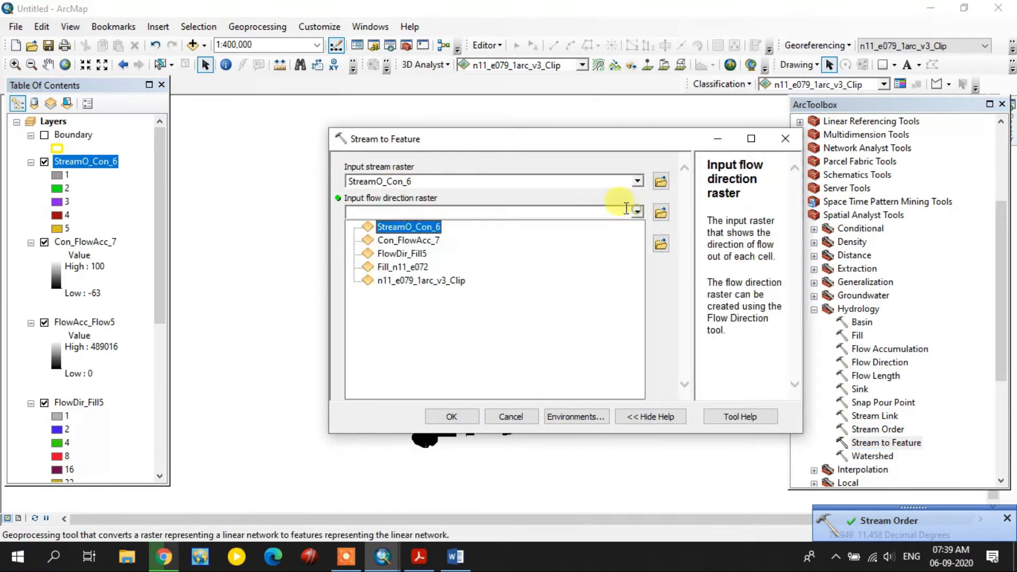
click(413, 254)
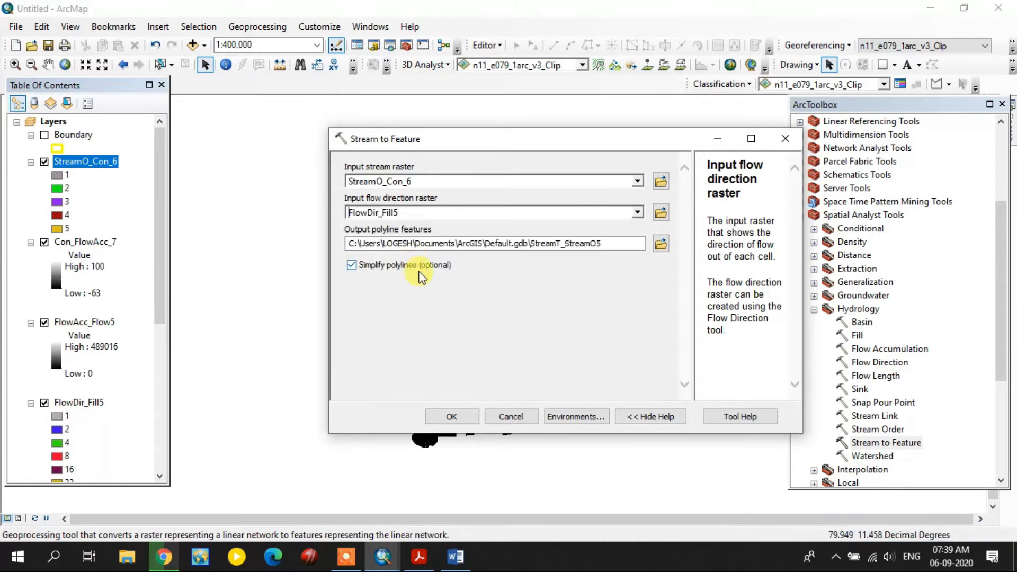
click(447, 417)
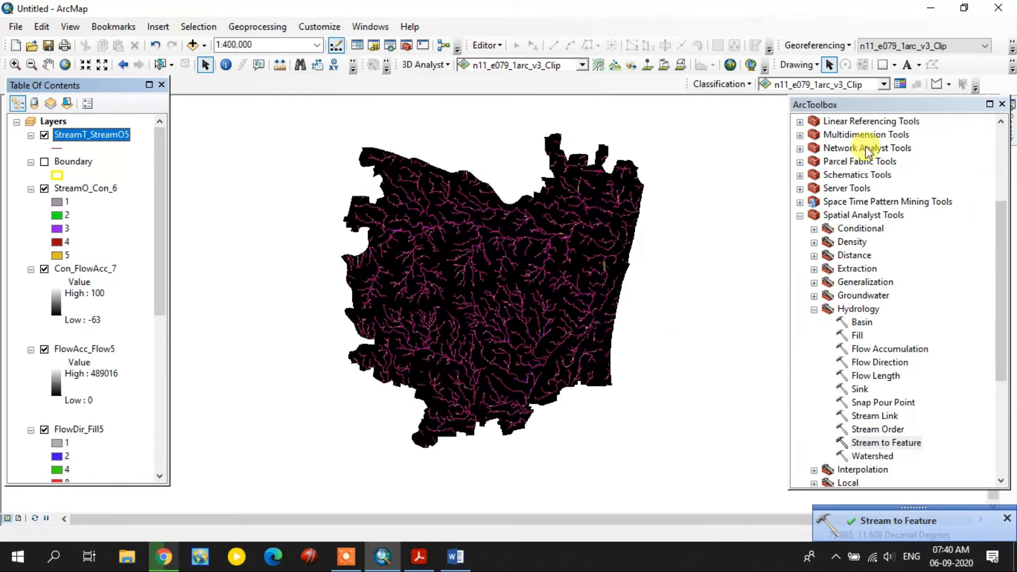
Hide the StreamO_Con_6, Con_FlowAcc_7, FlowAcc_Flow5, FlowDir_Fill5 and Fill_n11_e072 layers so the stream lines show over the clipped elevation raster.
click(45, 189)
click(45, 269)
click(45, 350)
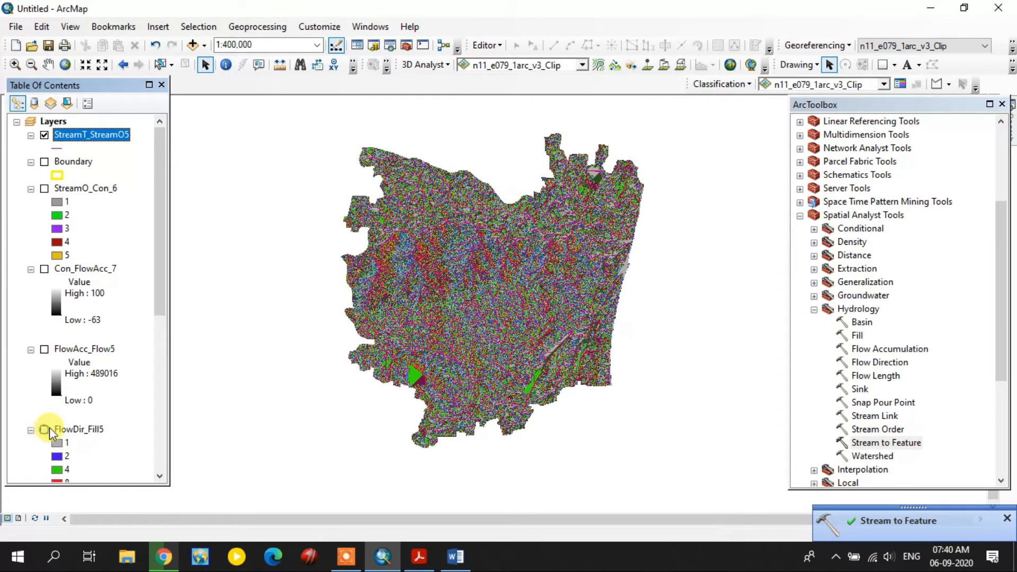
click(47, 430)
scroll(68, 417, down, 5)
click(45, 390)
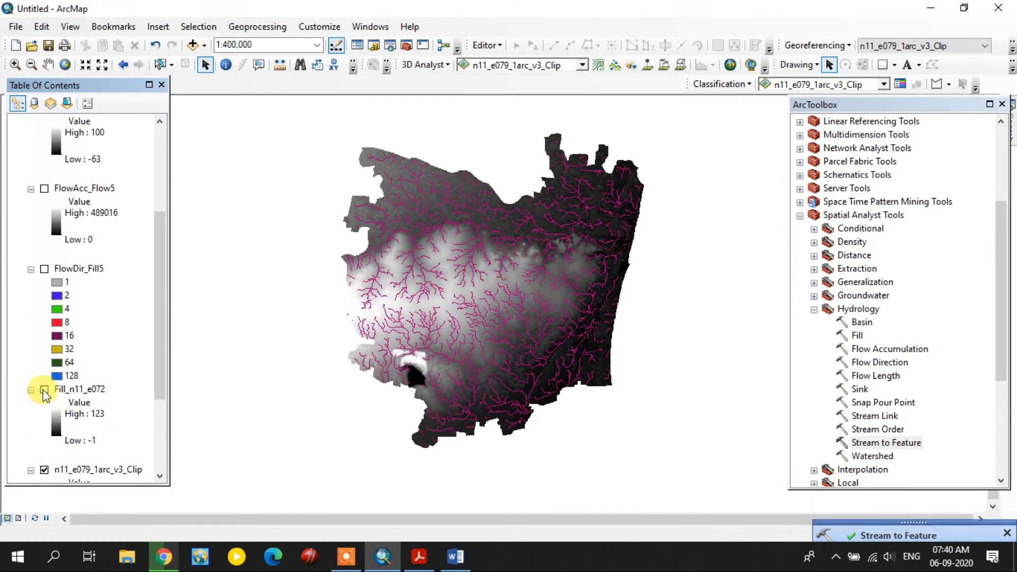
scroll(493, 267, down, 5)
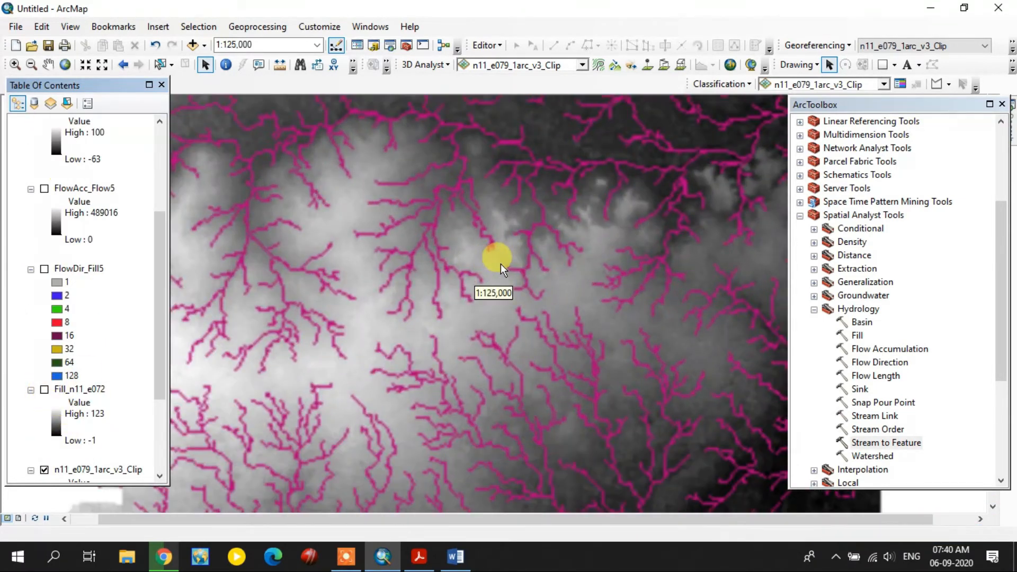
scroll(501, 264, up, 4)
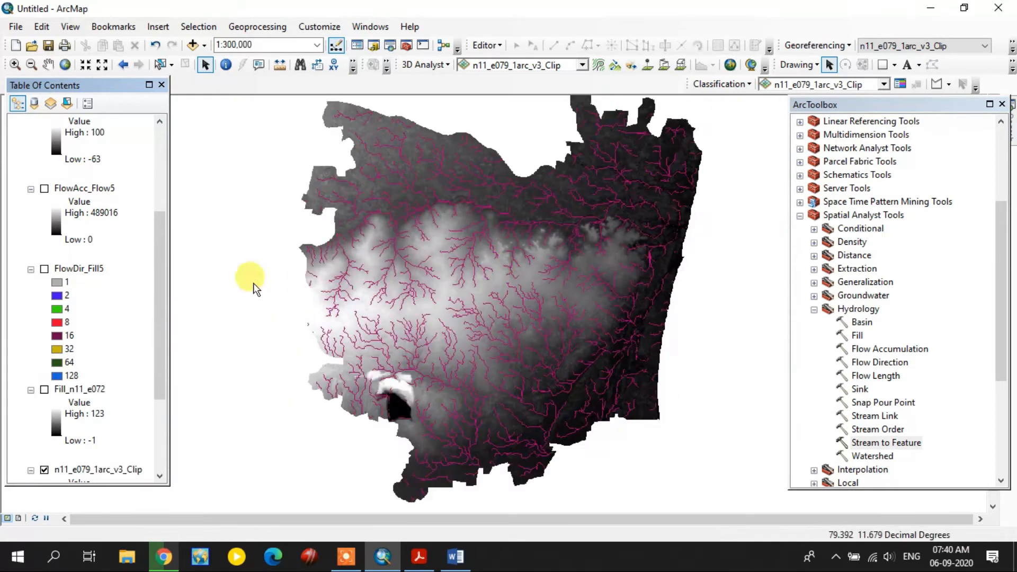
scroll(99, 233, up, 4)
right_click(92, 136)
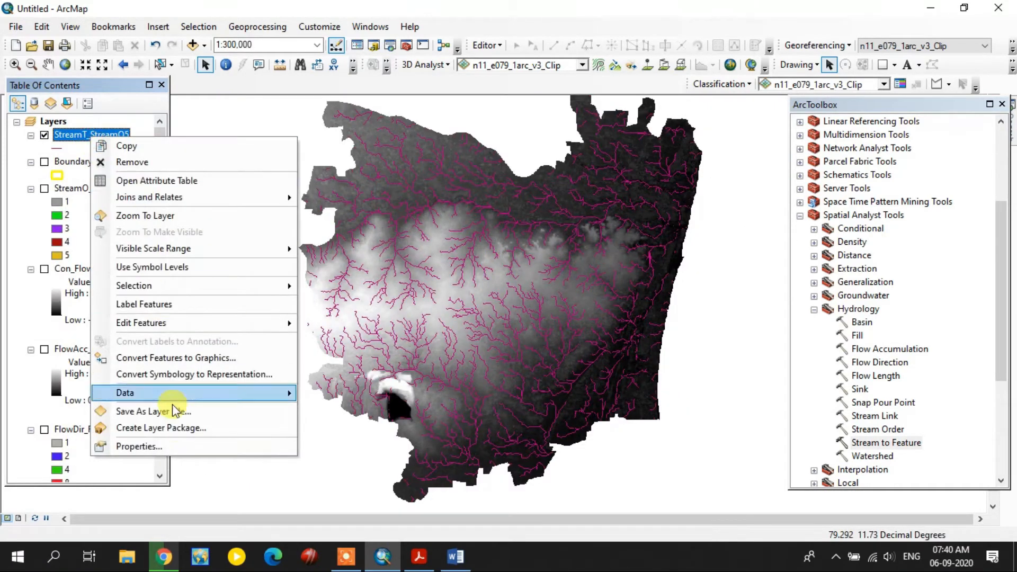
click(174, 443)
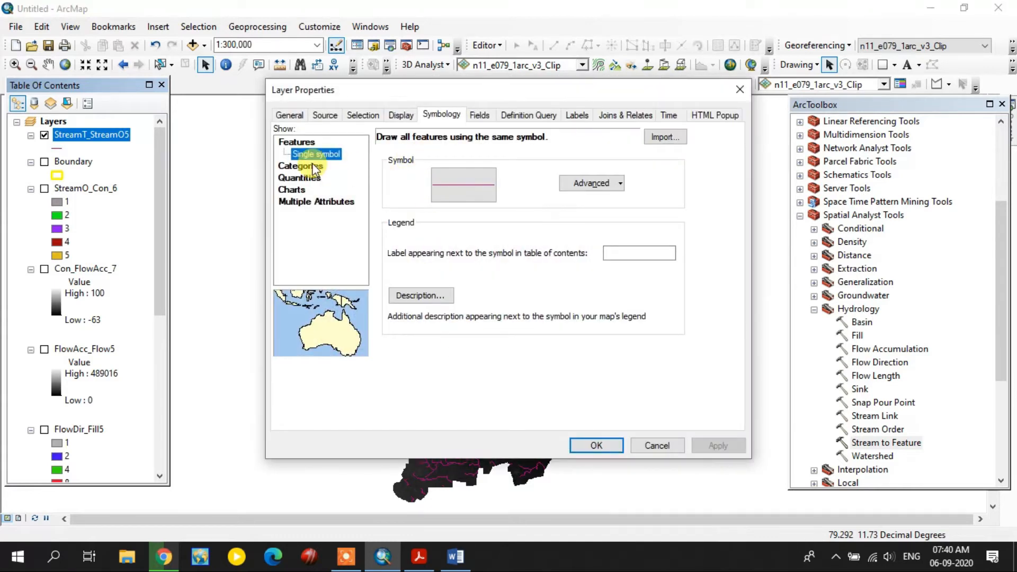
click(741, 87)
Examine the grid_code field in the attribute table of the StreamT_StreamO5 layer.
right_click(116, 135)
click(167, 174)
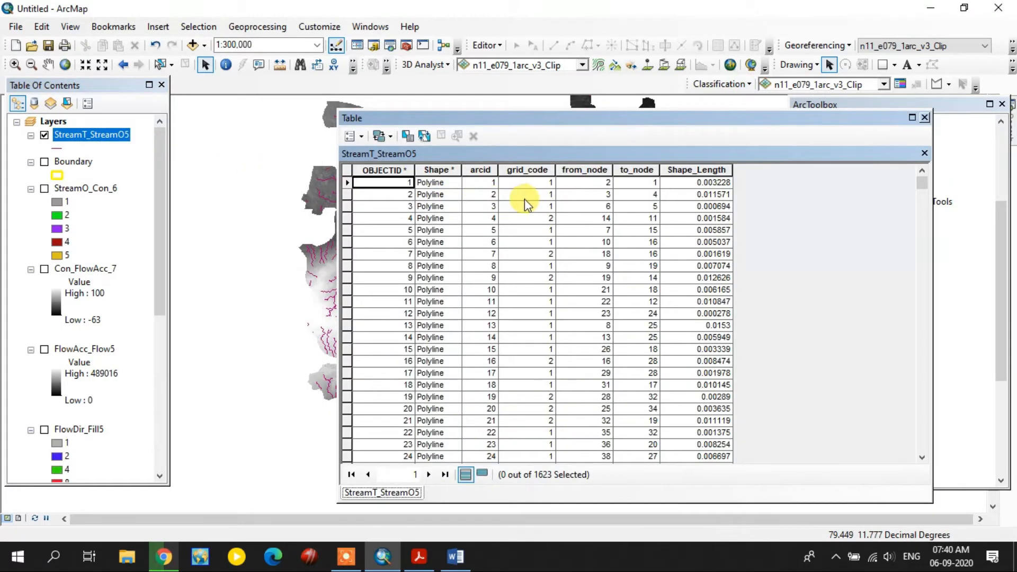
click(528, 169)
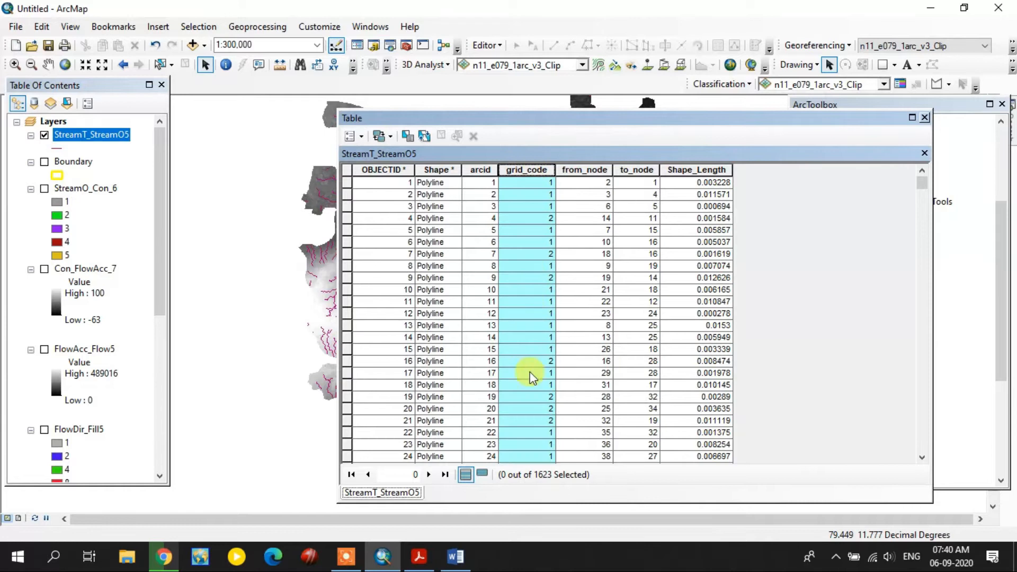
click(925, 117)
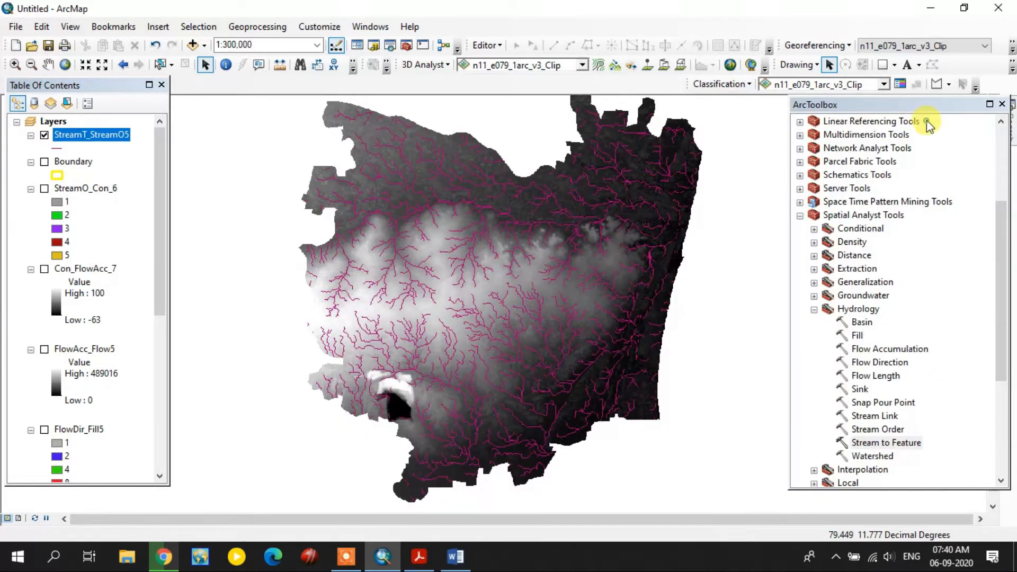
Symbolize the StreamT_StreamO5 layer by unique values of the grid_code field, adding all values.
right_click(72, 136)
click(145, 444)
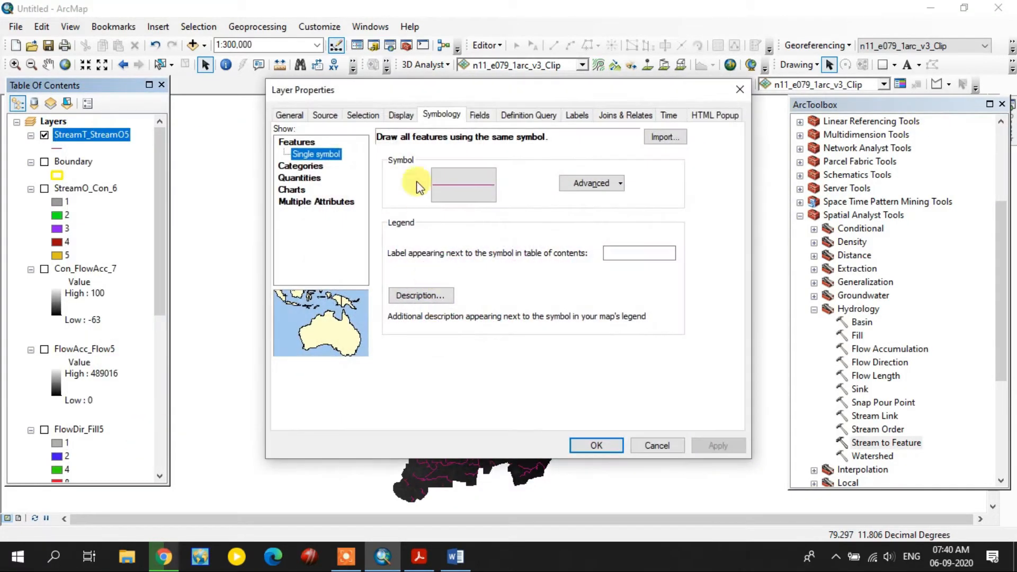
click(310, 165)
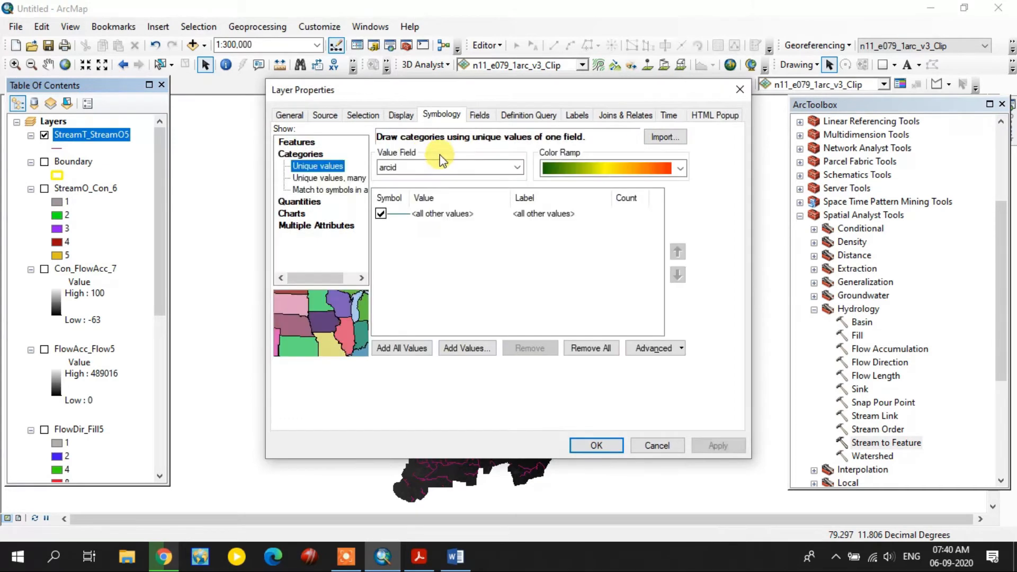
click(433, 173)
click(403, 191)
click(400, 346)
click(705, 445)
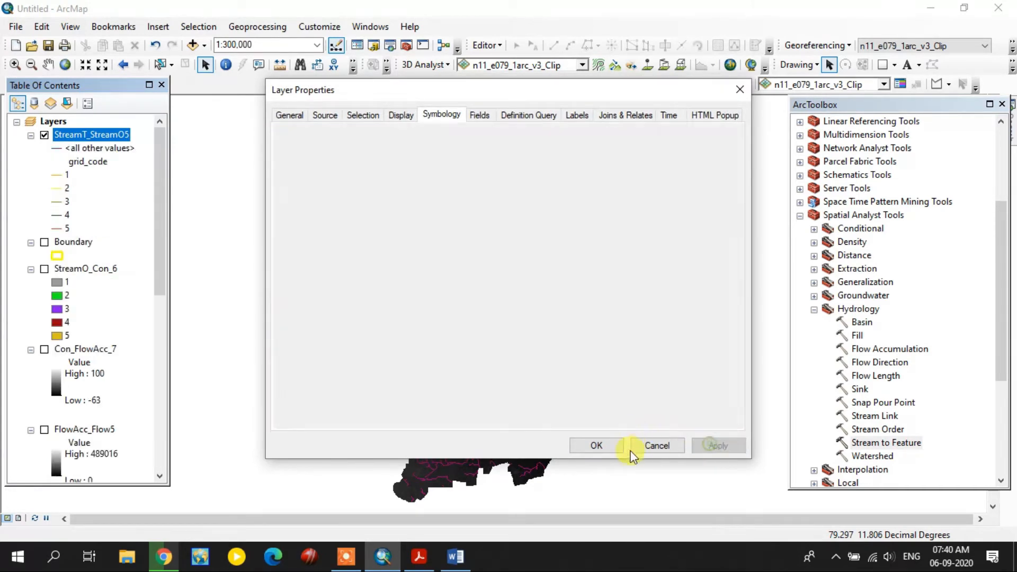
click(596, 446)
Examine the stream network colored by order against the elevation raster at several map scales.
scroll(543, 370, up, 2)
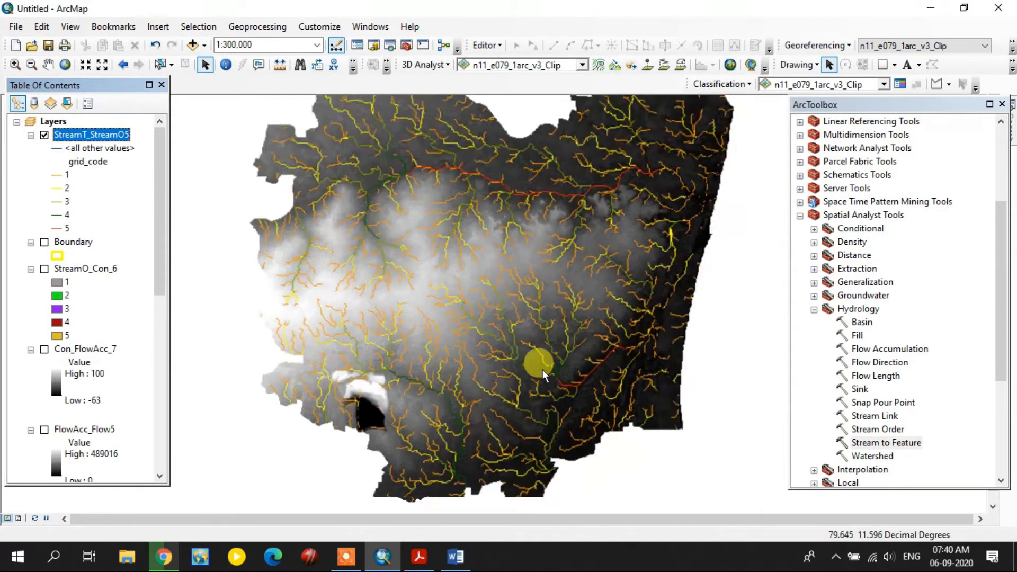
scroll(544, 367, down, 2)
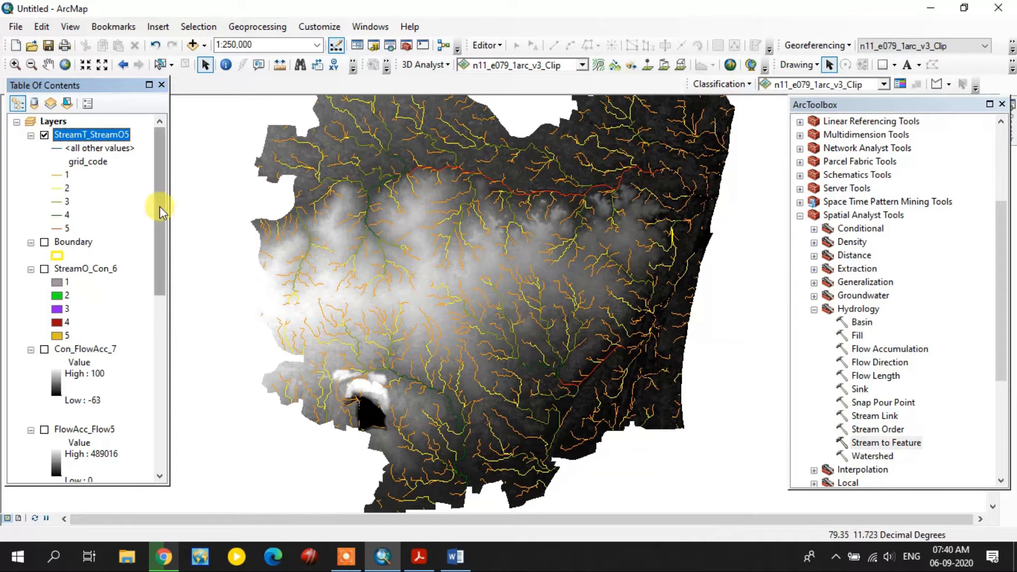
scroll(529, 304, down, 1)
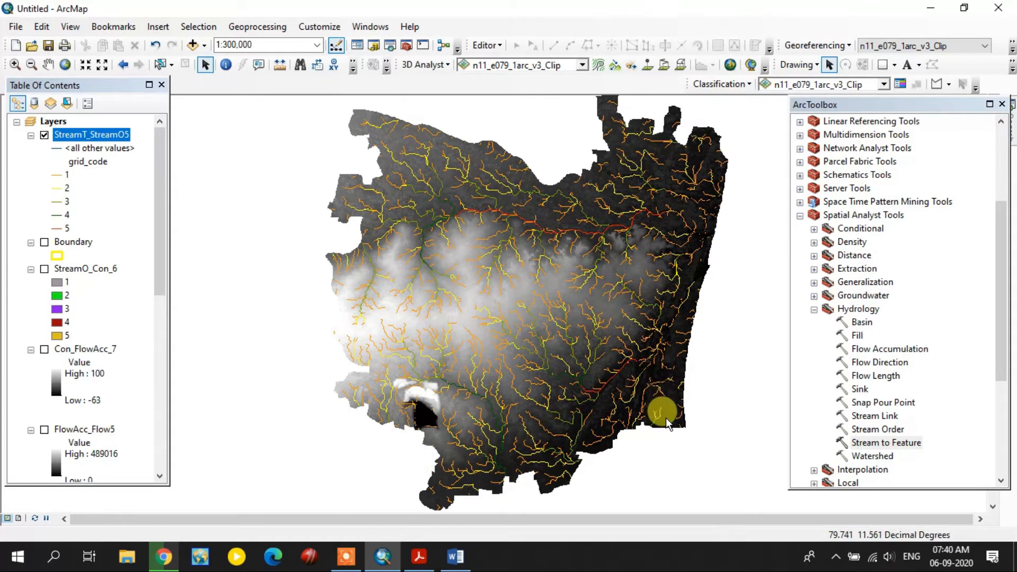
scroll(435, 416, up, 1)
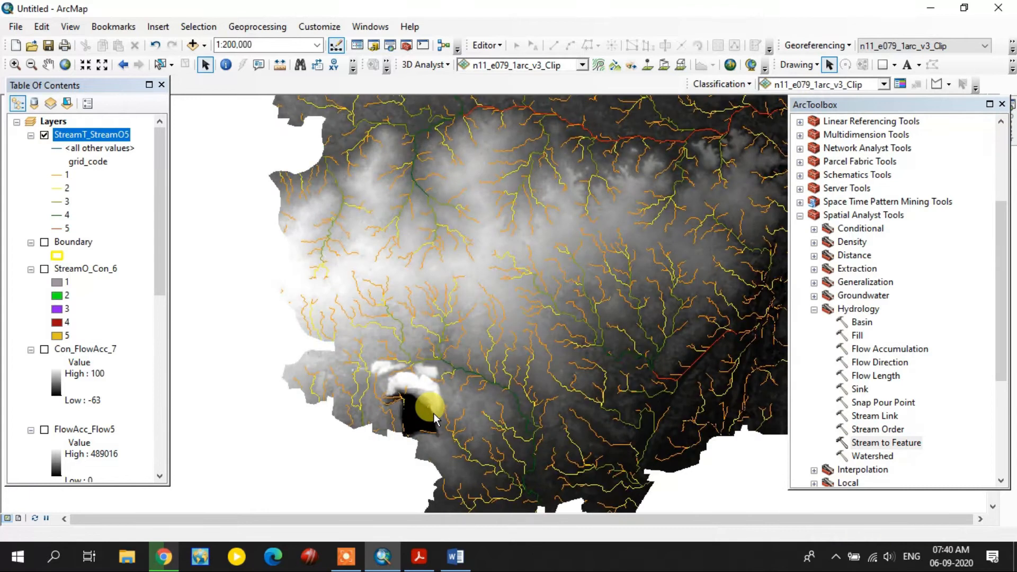
scroll(434, 409, down, 1)
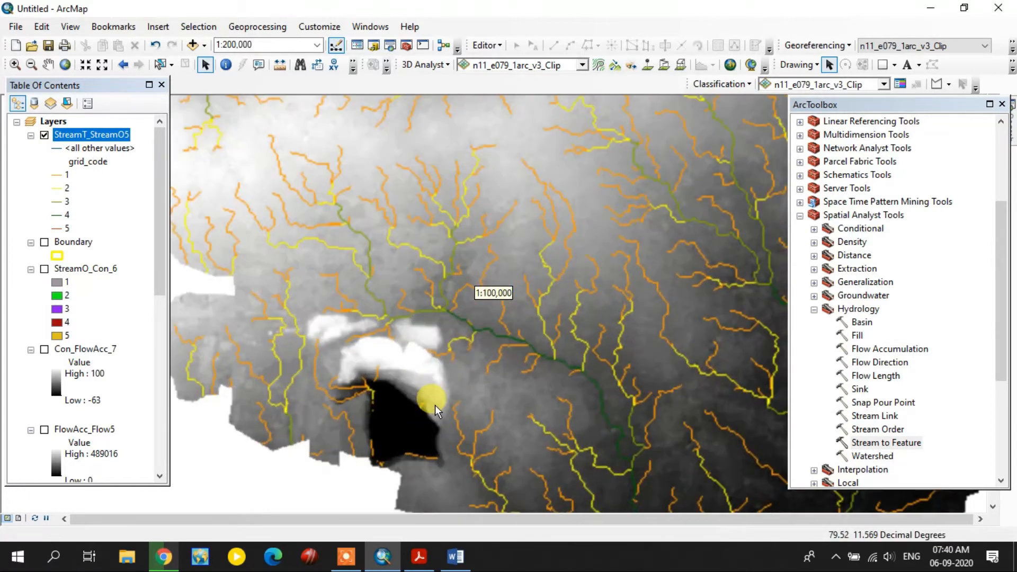
scroll(438, 403, down, 1)
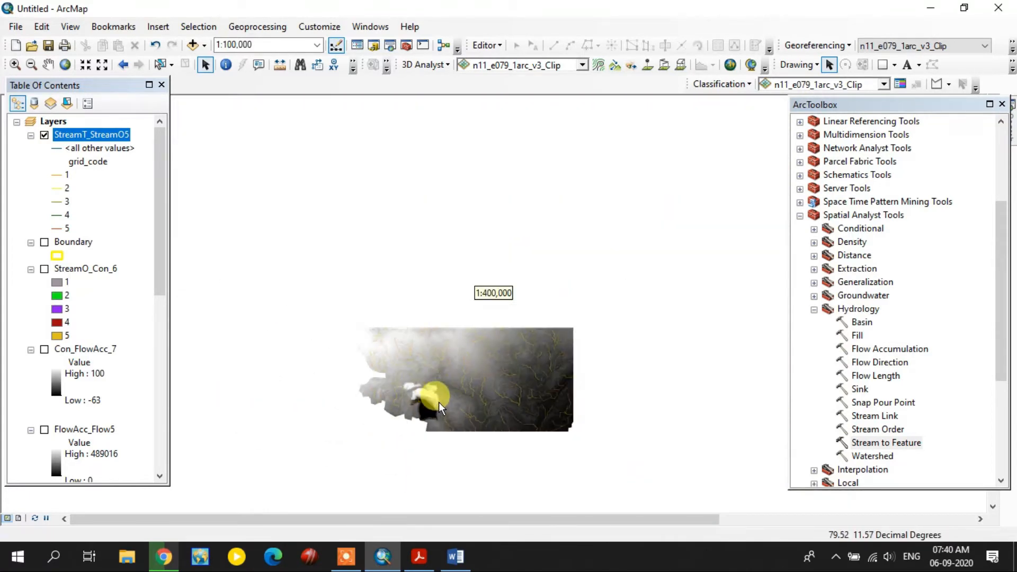
Set up the Line Density tool from the Density toolset with StreamT_StreamO5 as the input polyline features.
click(815, 310)
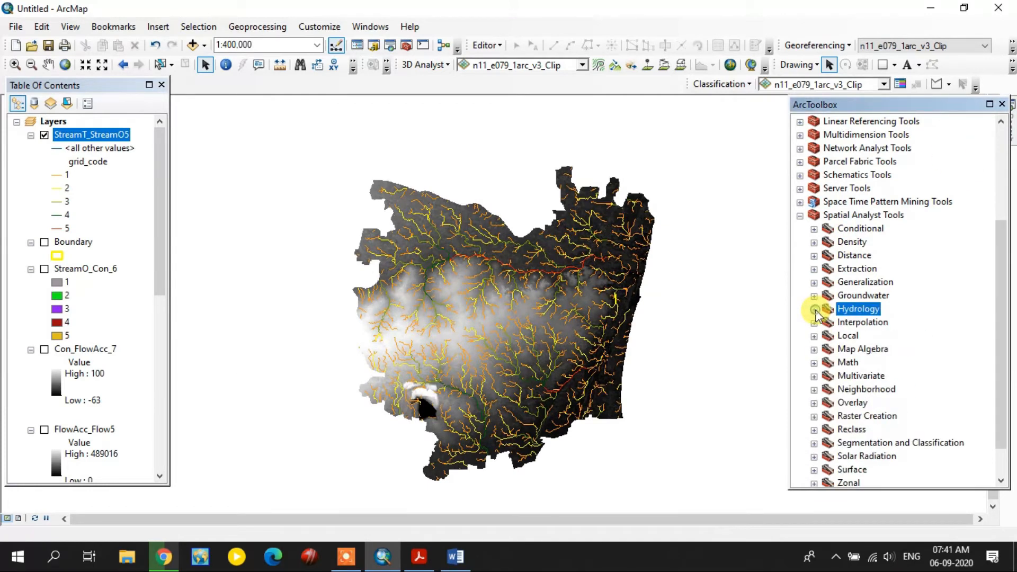
click(845, 216)
double_click(852, 242)
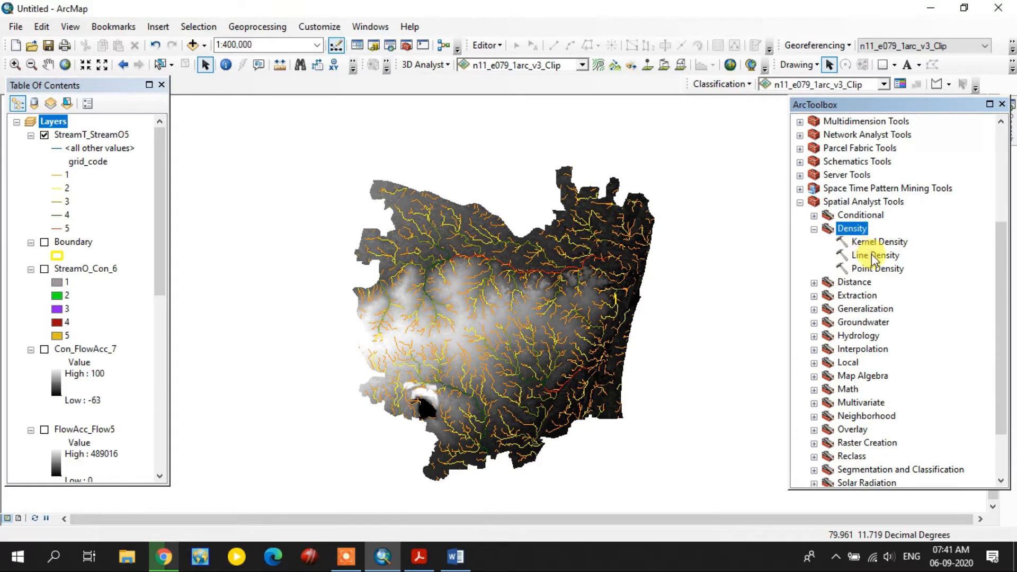
double_click(873, 254)
click(638, 181)
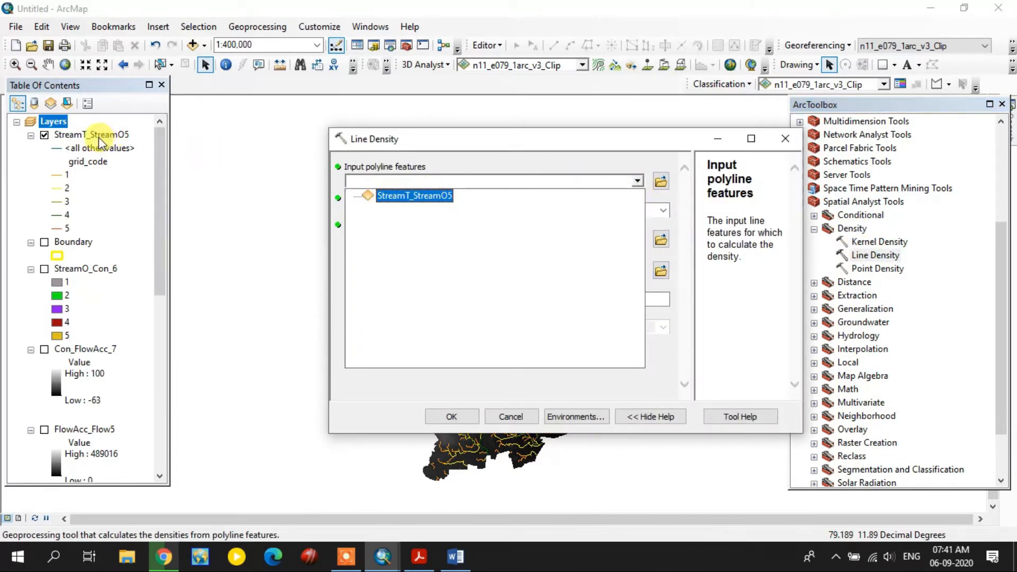
click(413, 196)
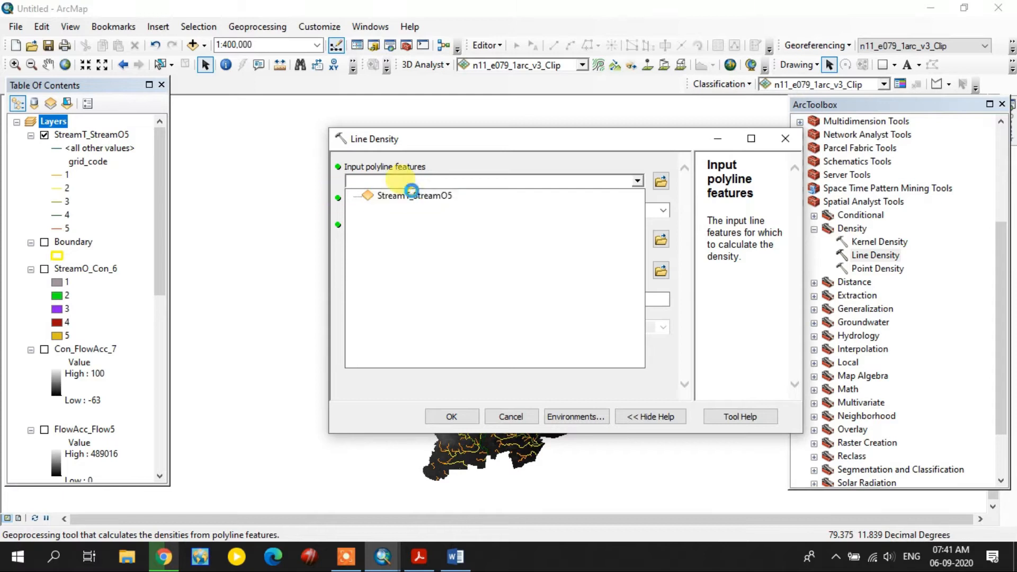
Set the Line Density tool's processing extent to match the Boundary layer in its environment settings.
click(574, 415)
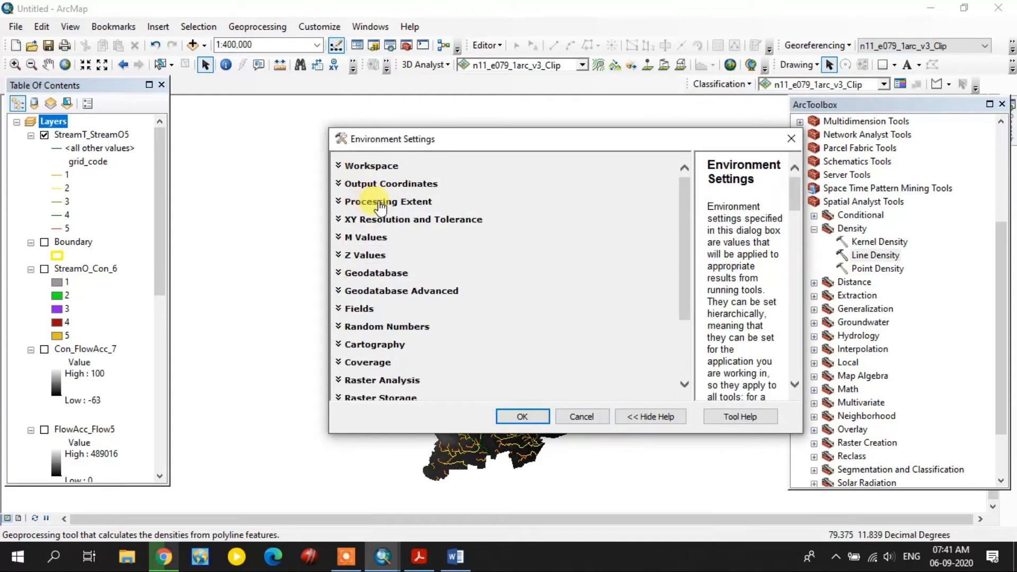
click(374, 202)
click(401, 224)
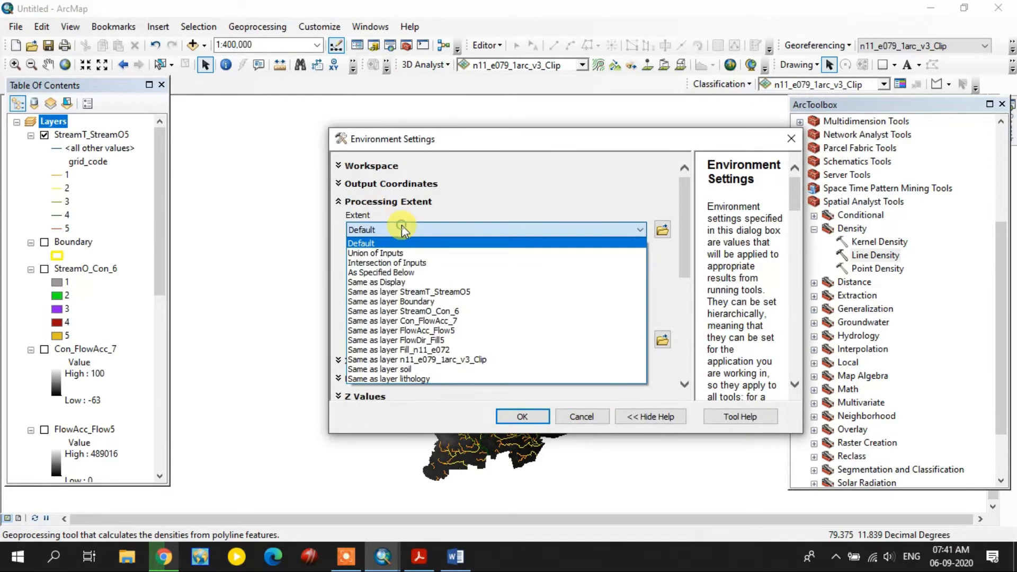
click(400, 301)
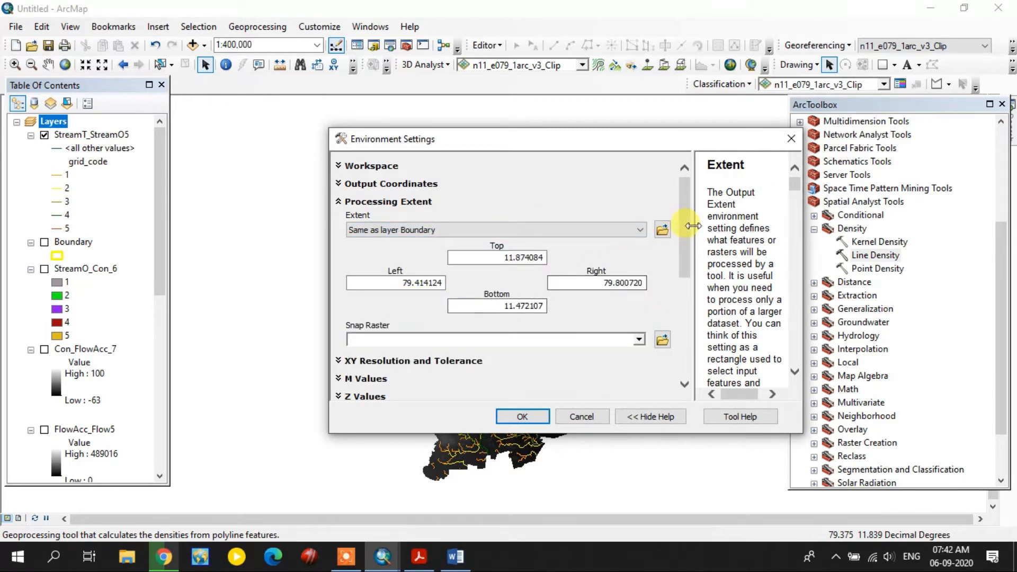
Set Boundary as the raster analysis mask and run Line Density on the stream network.
scroll(686, 232, down, 1)
drag(686, 232, 683, 324)
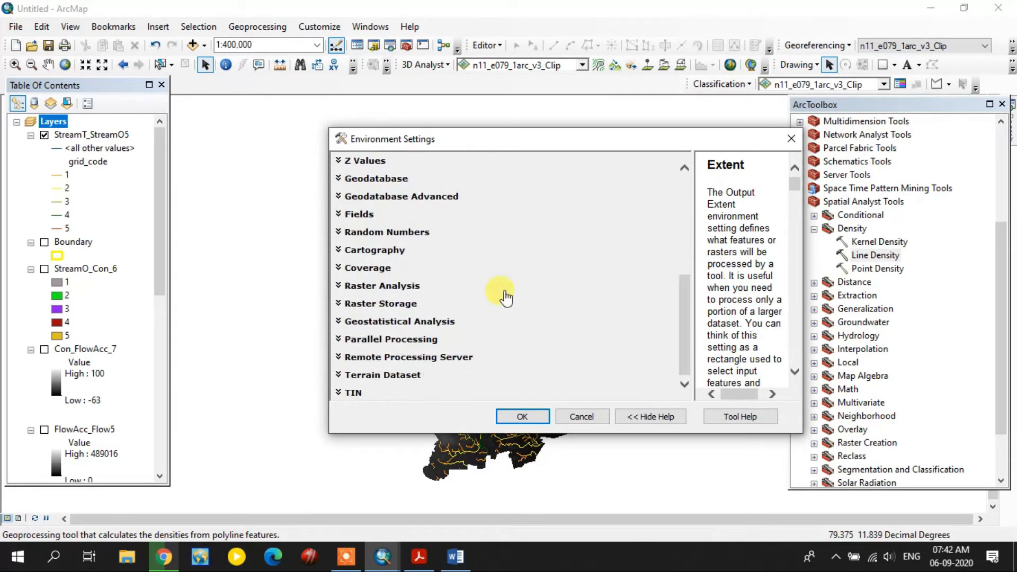
click(406, 290)
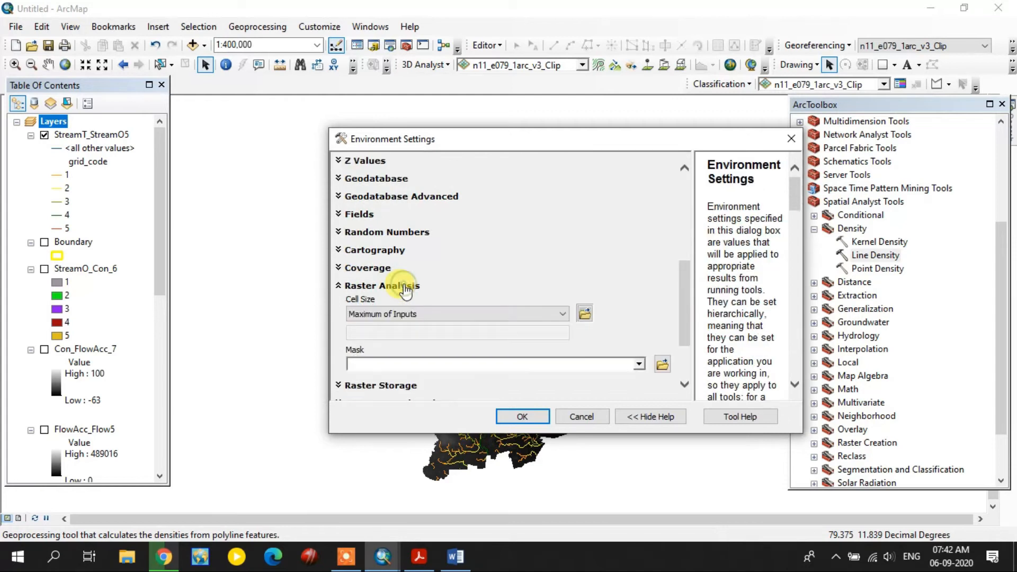
click(640, 365)
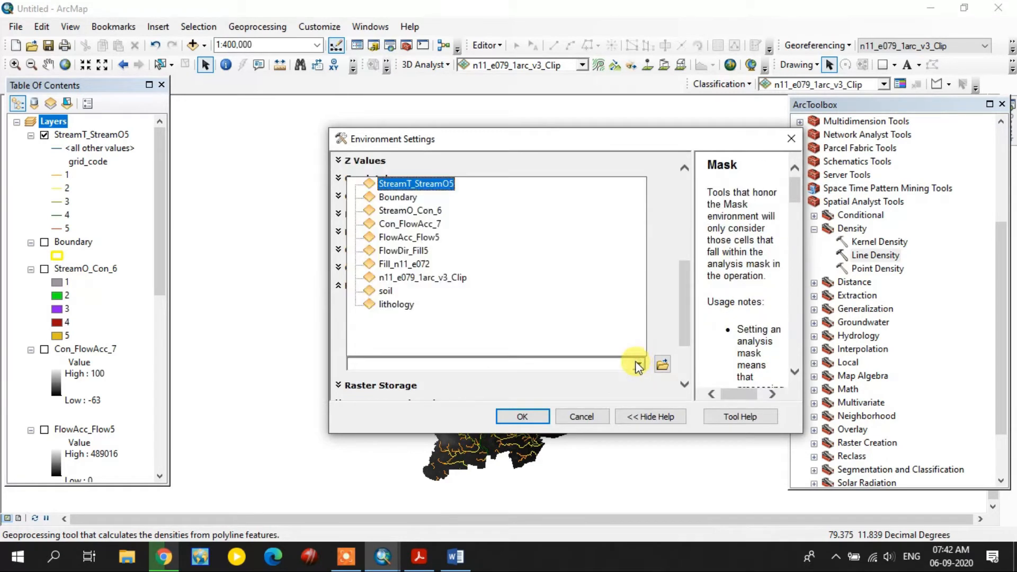
click(396, 197)
click(525, 418)
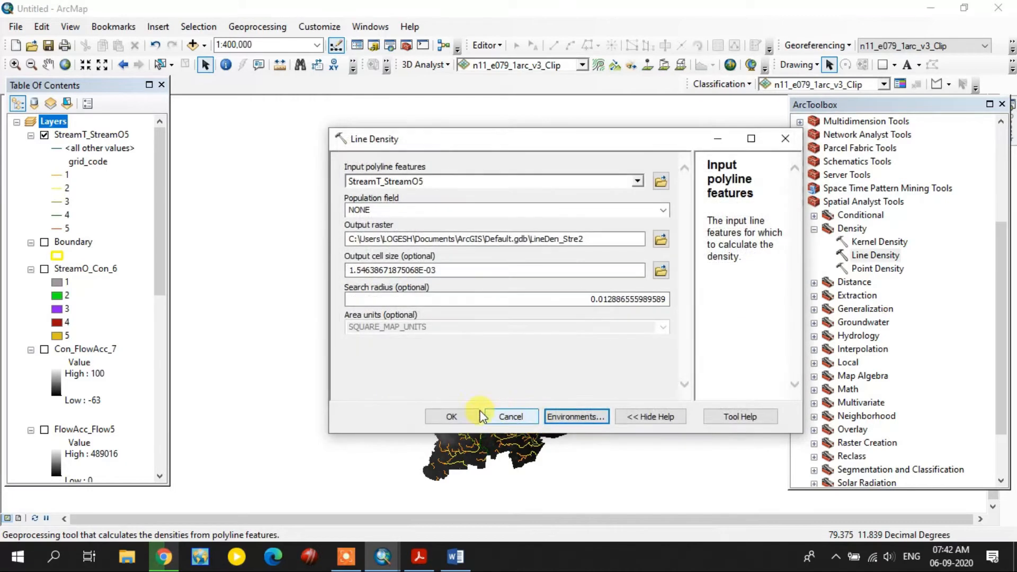
click(452, 417)
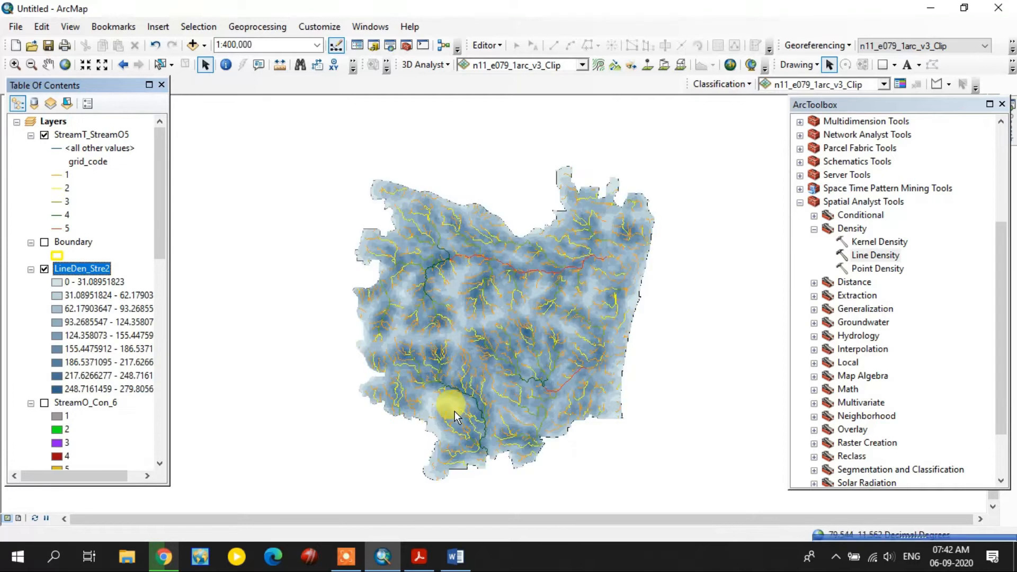
Compare the new line density raster with the overlaid StreamT_StreamO5 stream network.
drag(485, 352, 482, 333)
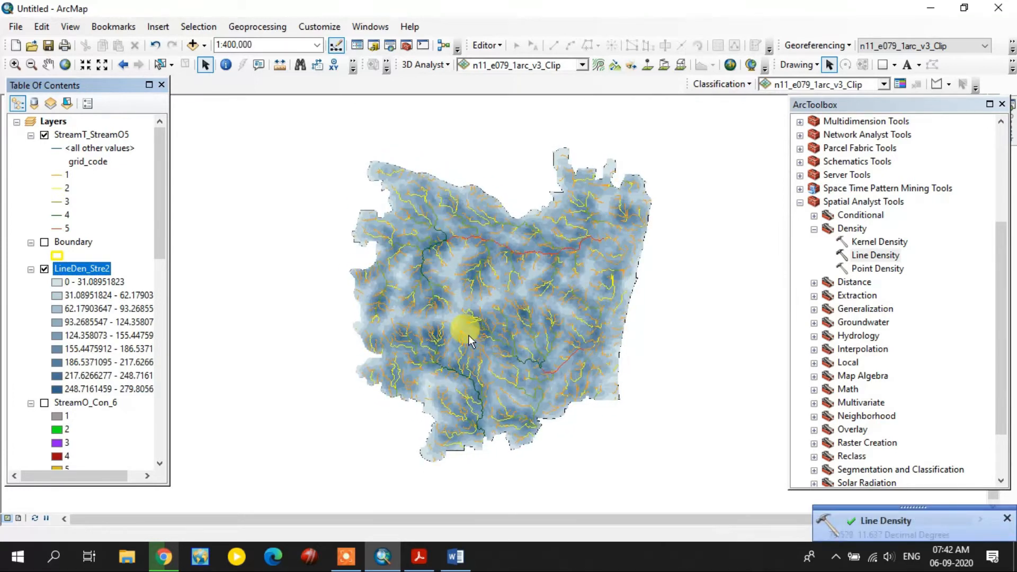
click(27, 294)
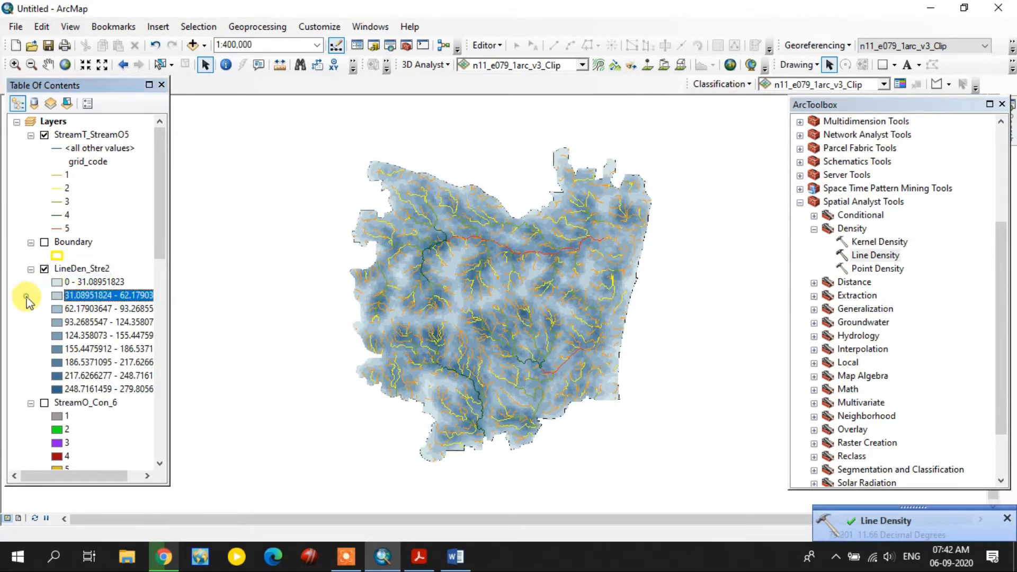
click(45, 135)
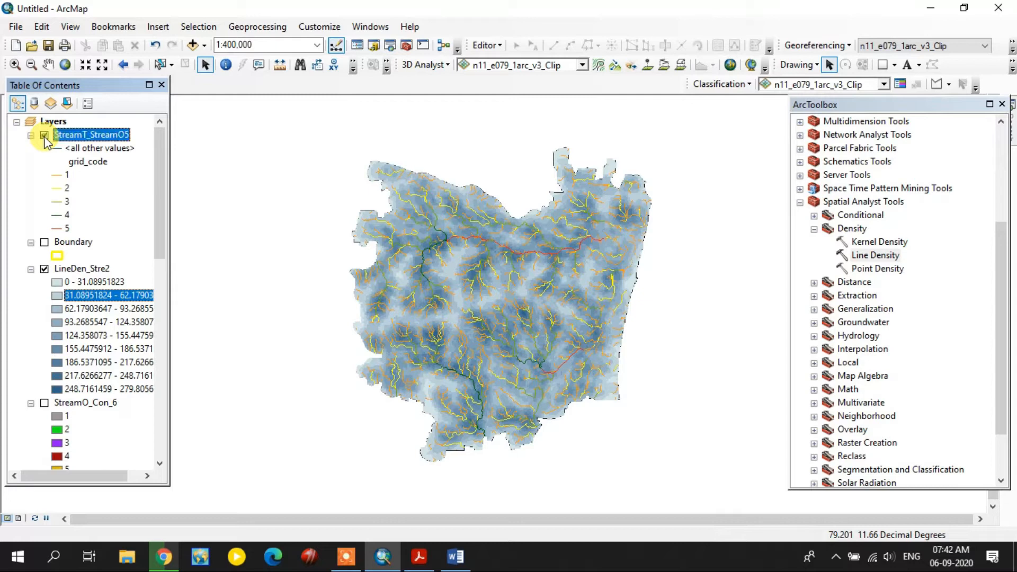
click(45, 136)
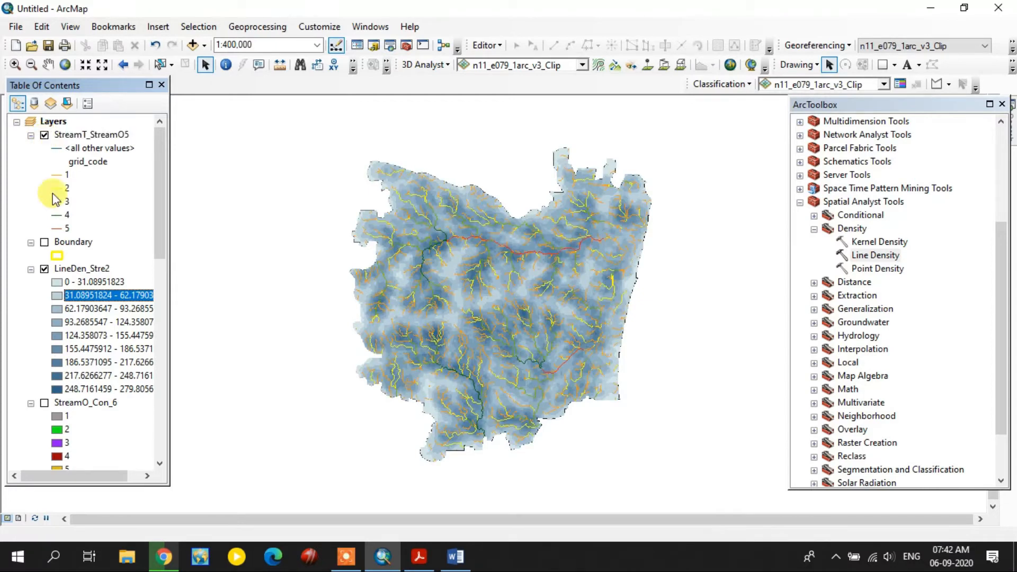
Remove the intermediate hydrology layers from StreamO_Con_6 through Fill_n11_e072 from the map.
scroll(77, 298, down, 3)
click(77, 283)
right_click(78, 282)
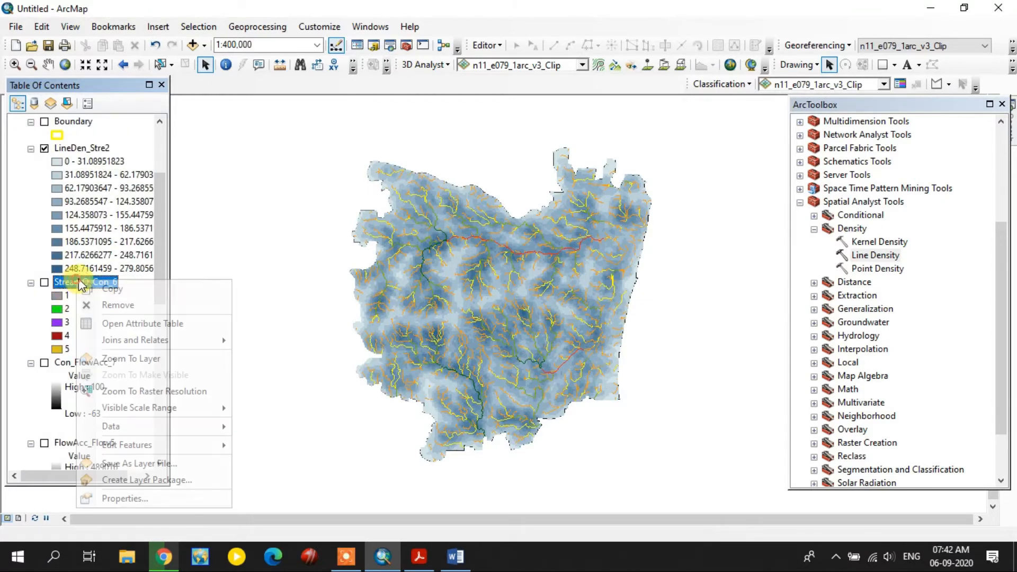
click(39, 336)
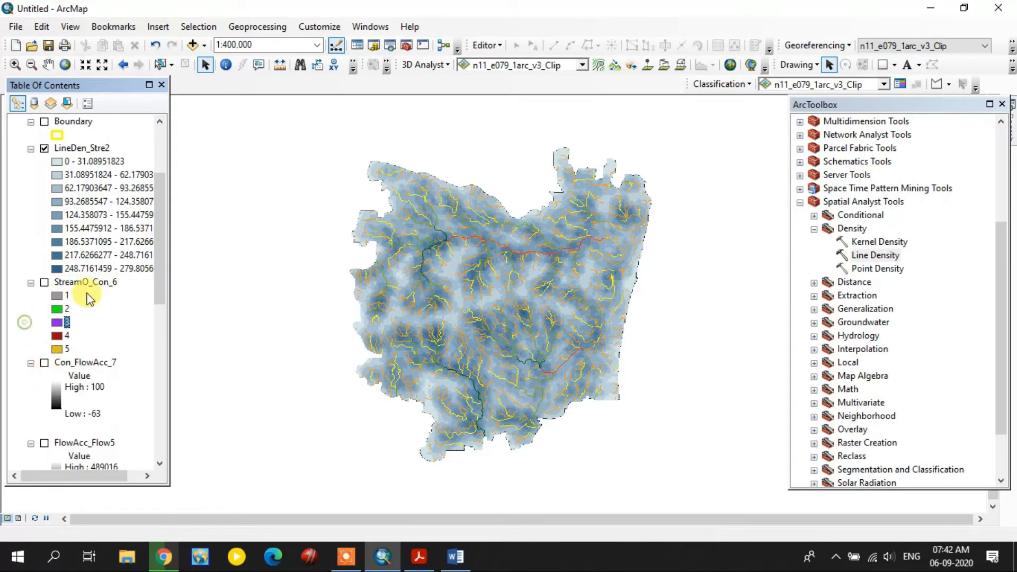
scroll(104, 362, down, 2)
scroll(104, 363, down, 6)
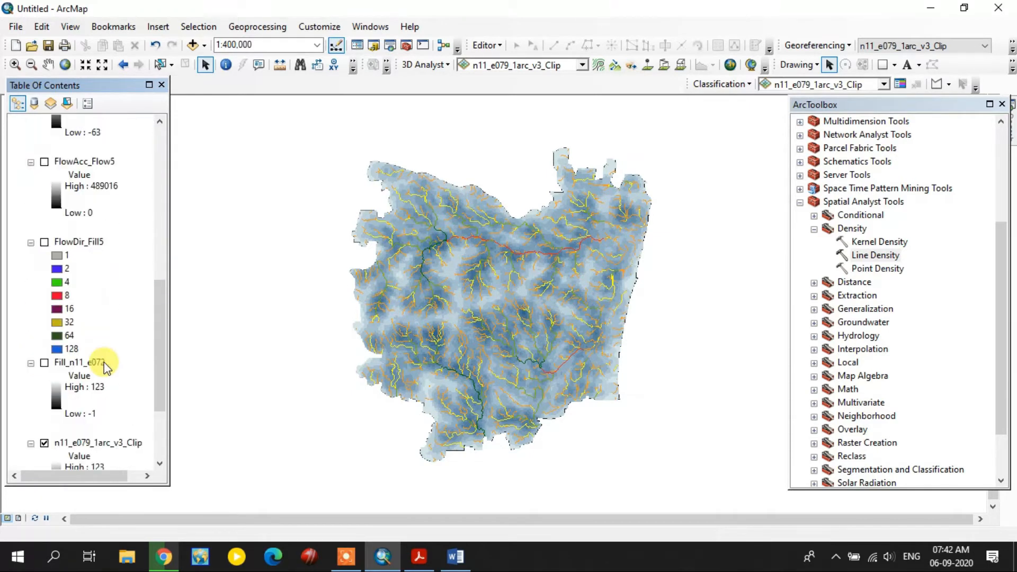
shift+click(90, 329)
right_click(90, 329)
click(152, 352)
Rename the StreamT_StreamO5 layer as Drainage.
click(89, 134)
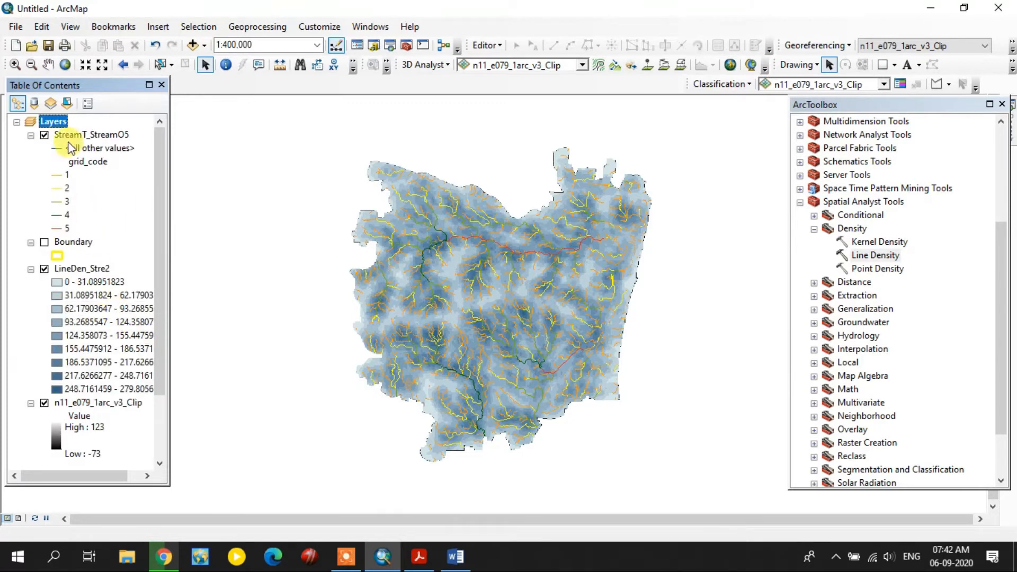
double_click(89, 134)
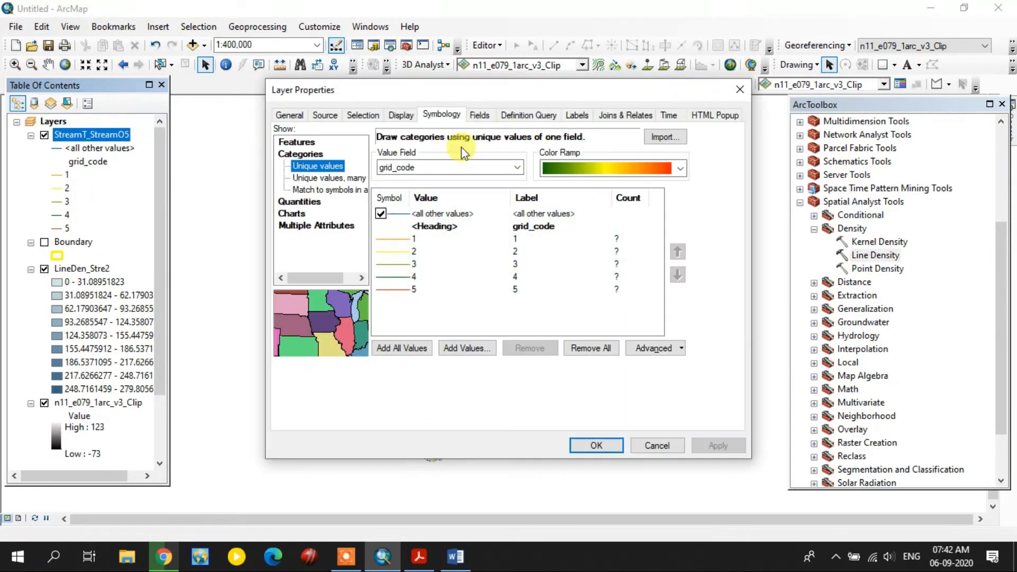
click(742, 94)
click(101, 135)
key(BackSpace)
text(Dra)
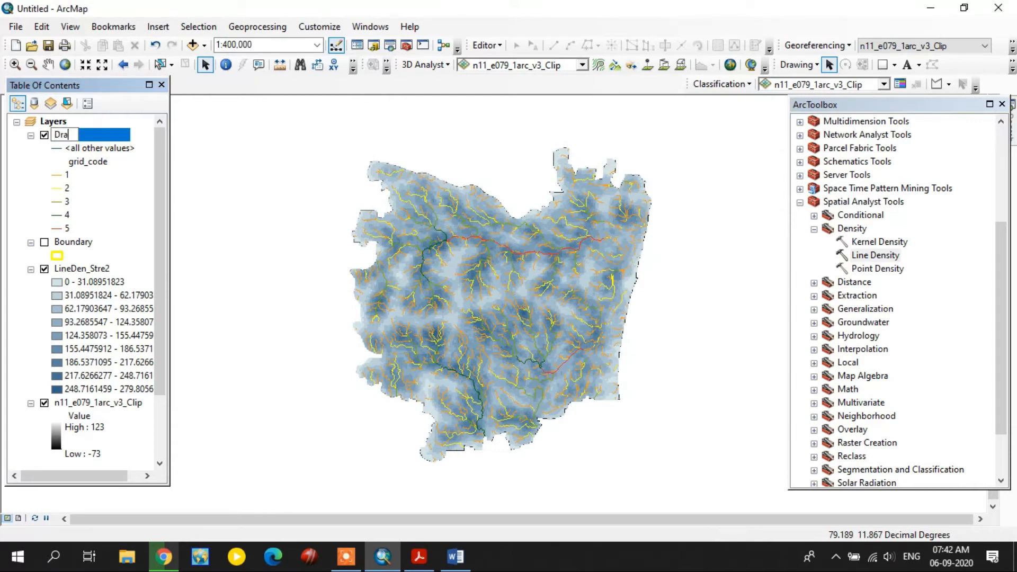
text(inage)
key(Return)
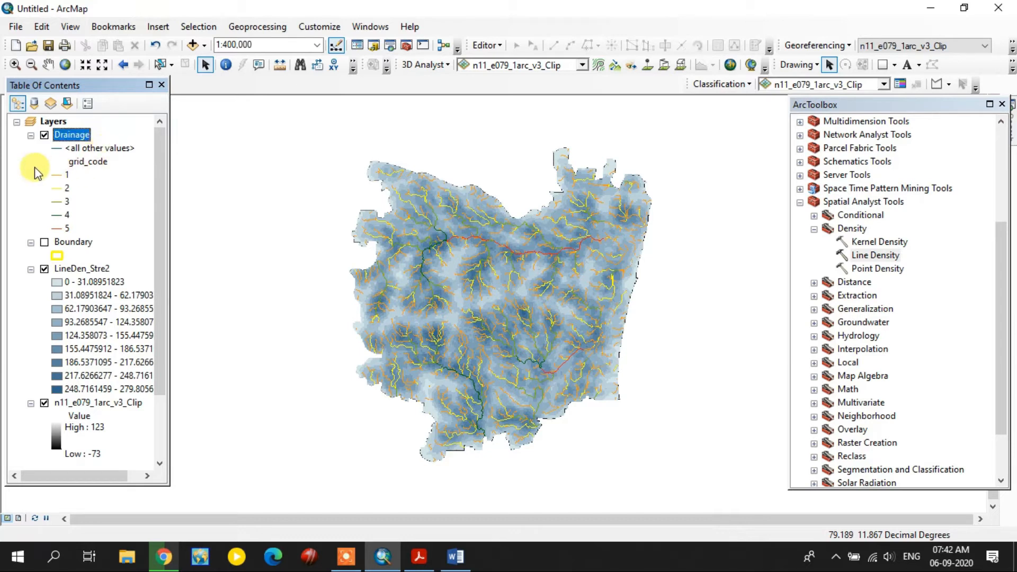
Set up the Reclassify tool from the Spatial Analyst Reclass toolset with LineDen_Stre2 as the input raster.
drag(501, 305, 517, 313)
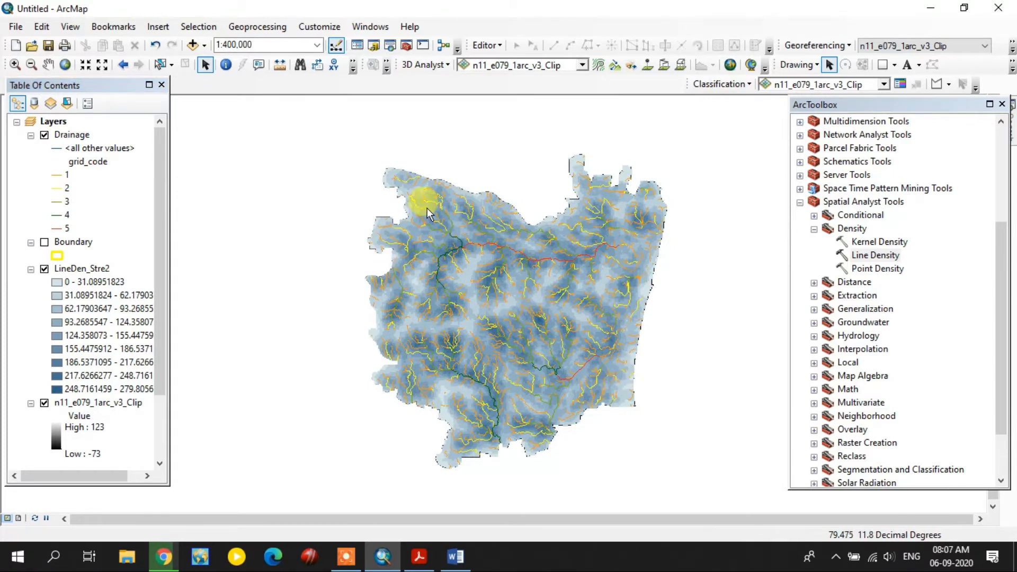
click(813, 229)
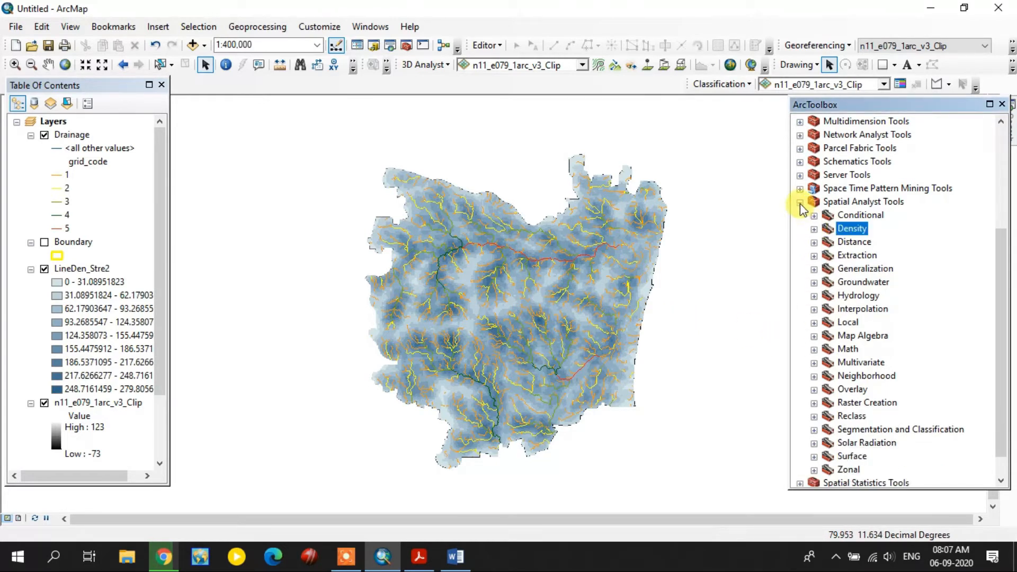
scroll(837, 265, down, 1)
click(857, 393)
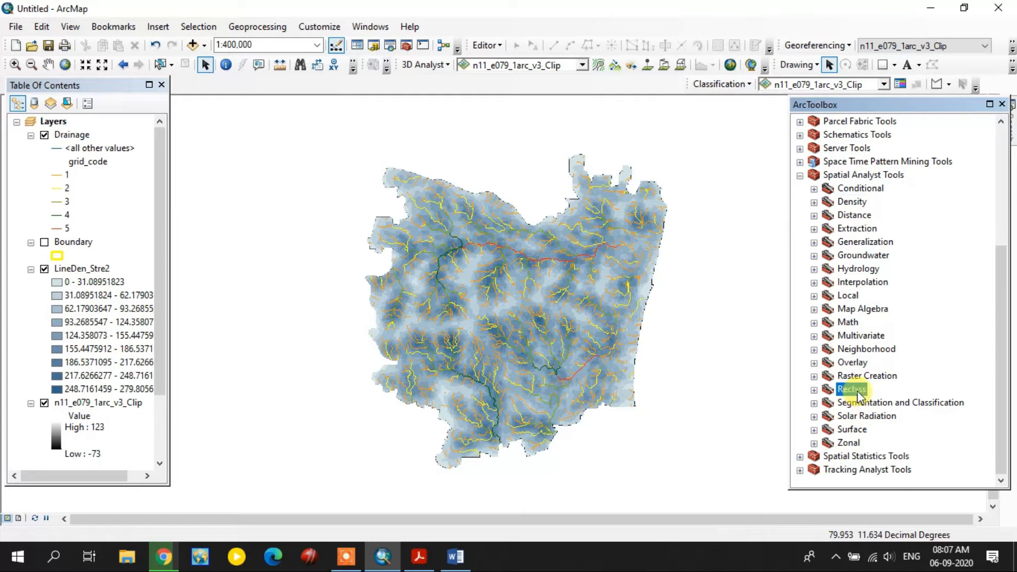
double_click(858, 394)
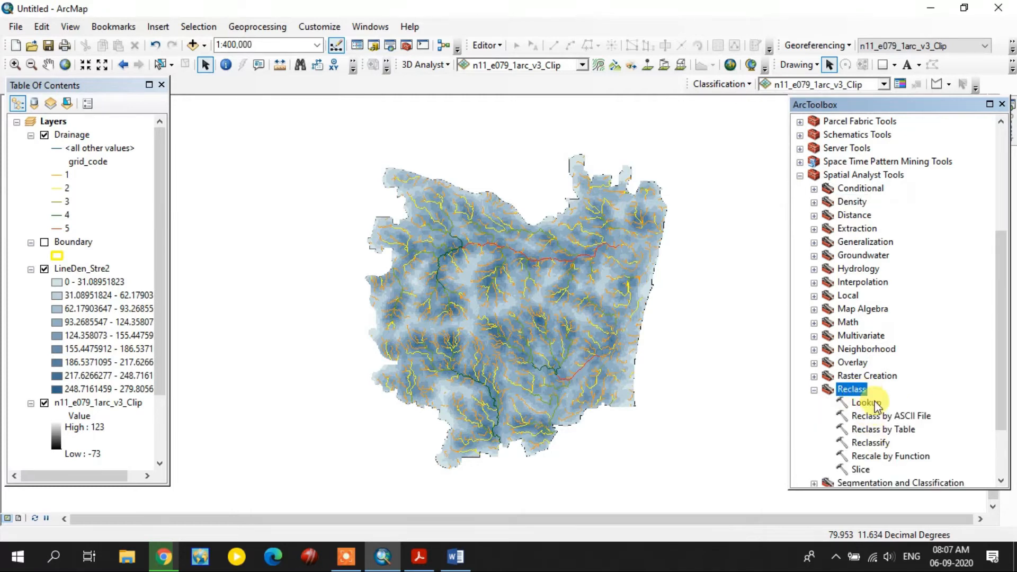
click(872, 443)
double_click(872, 443)
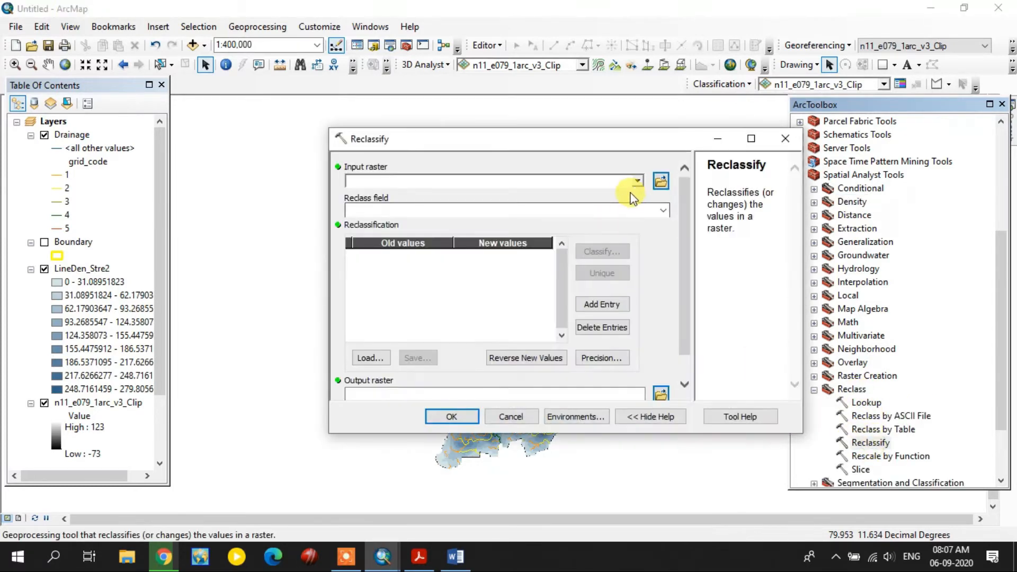
click(638, 181)
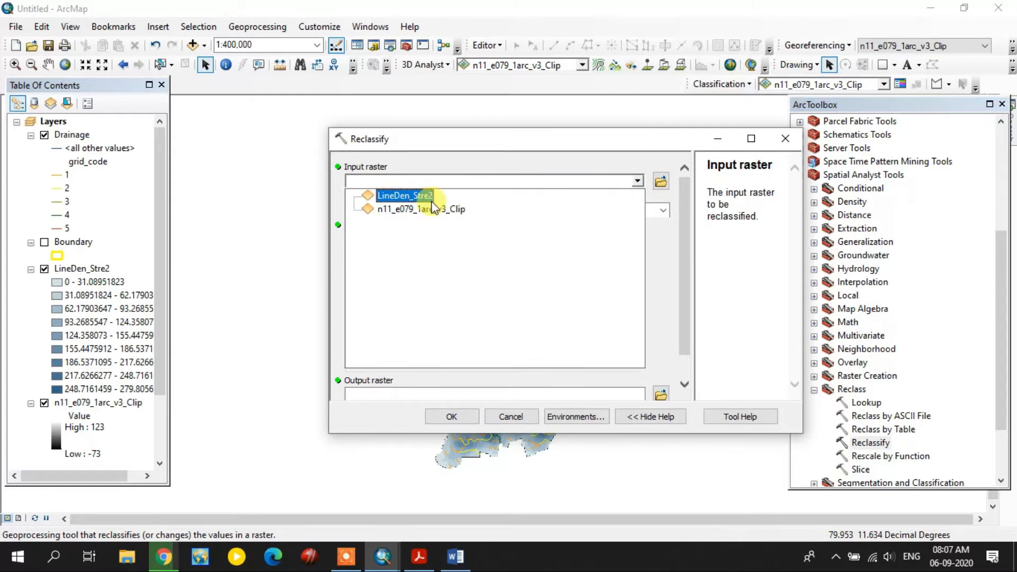
click(416, 196)
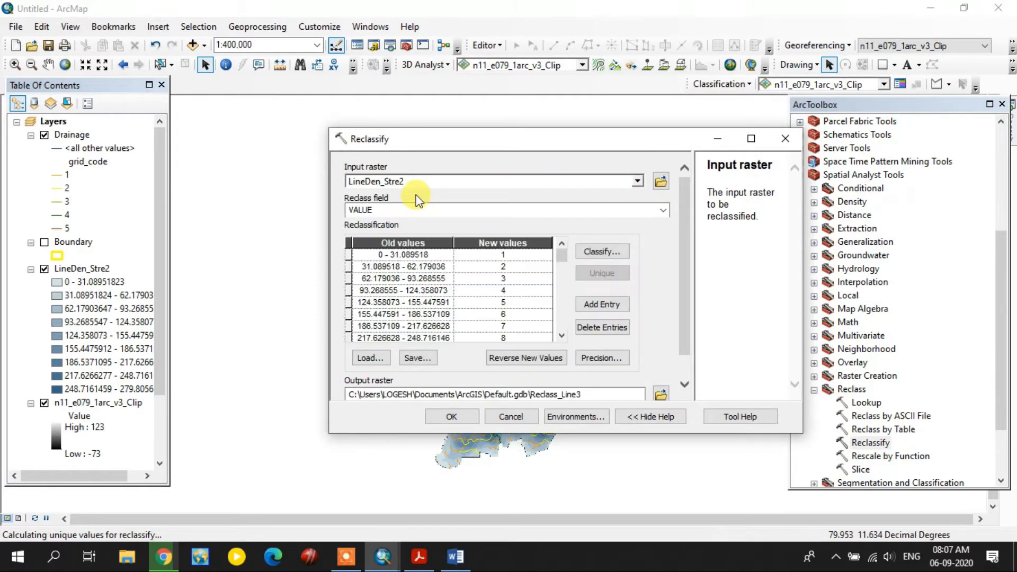
Classify the line density values into 5 Natural Breaks (Jenks) classes and run the reclassification.
click(607, 250)
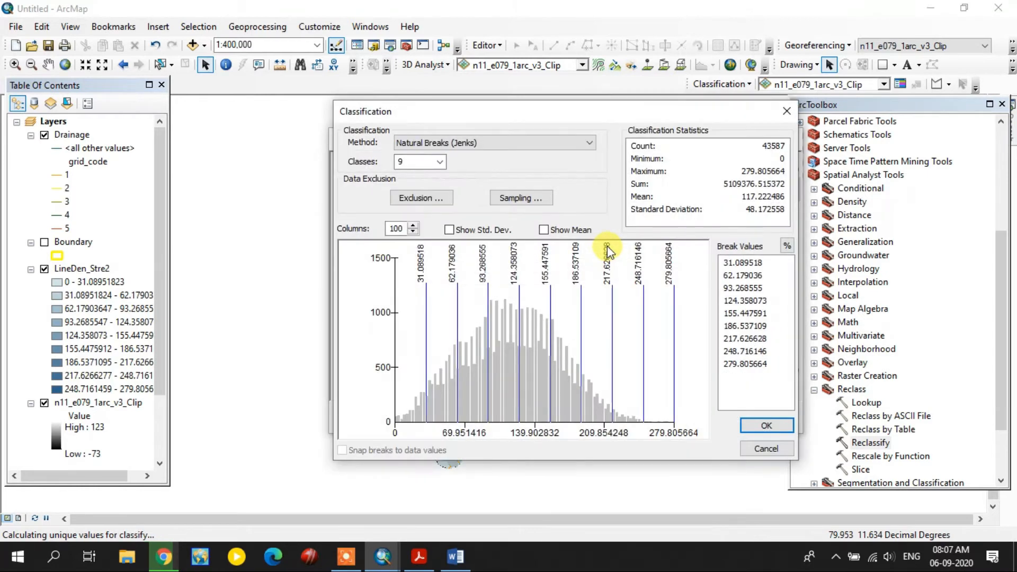
click(444, 160)
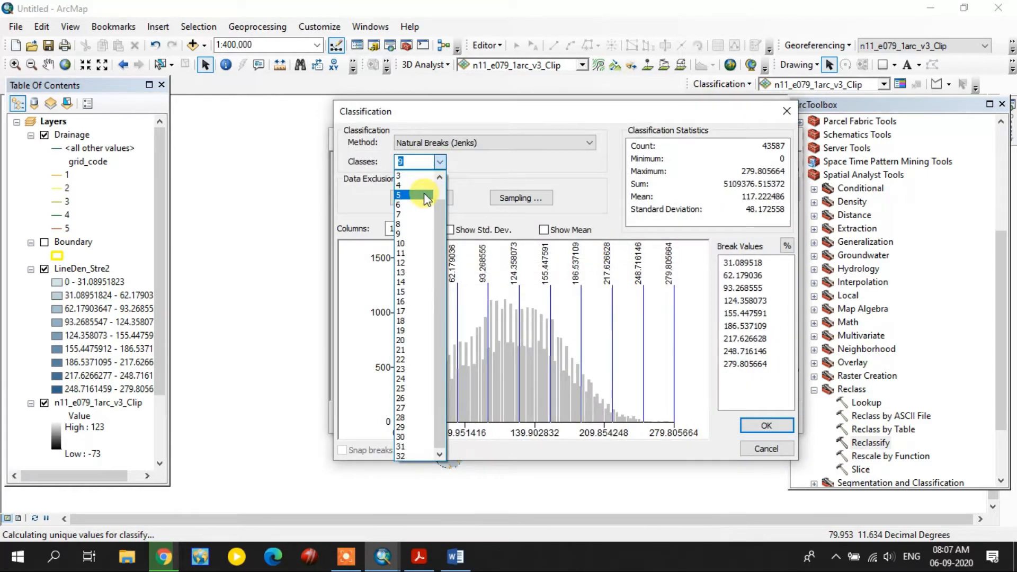
click(424, 193)
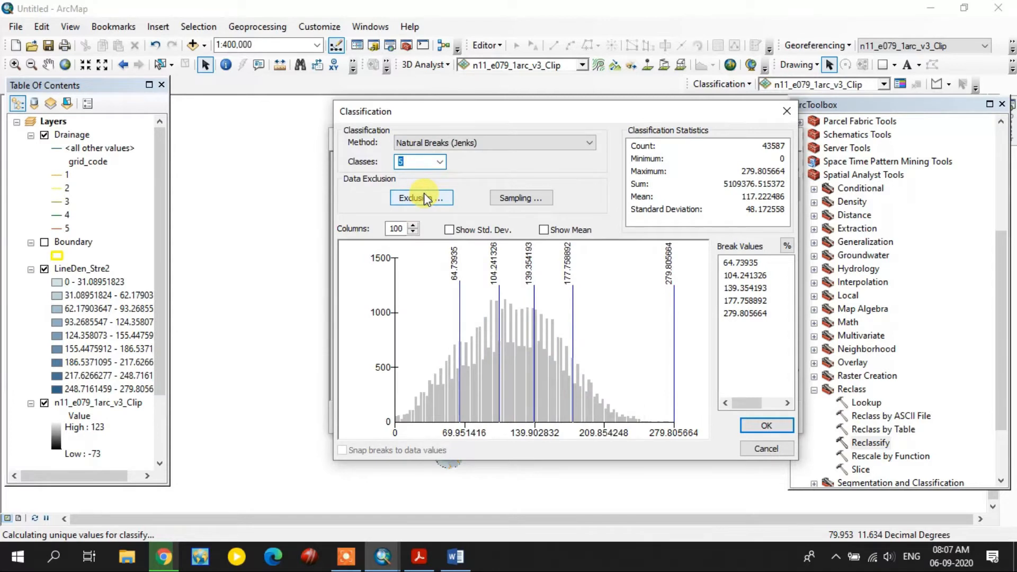
click(748, 425)
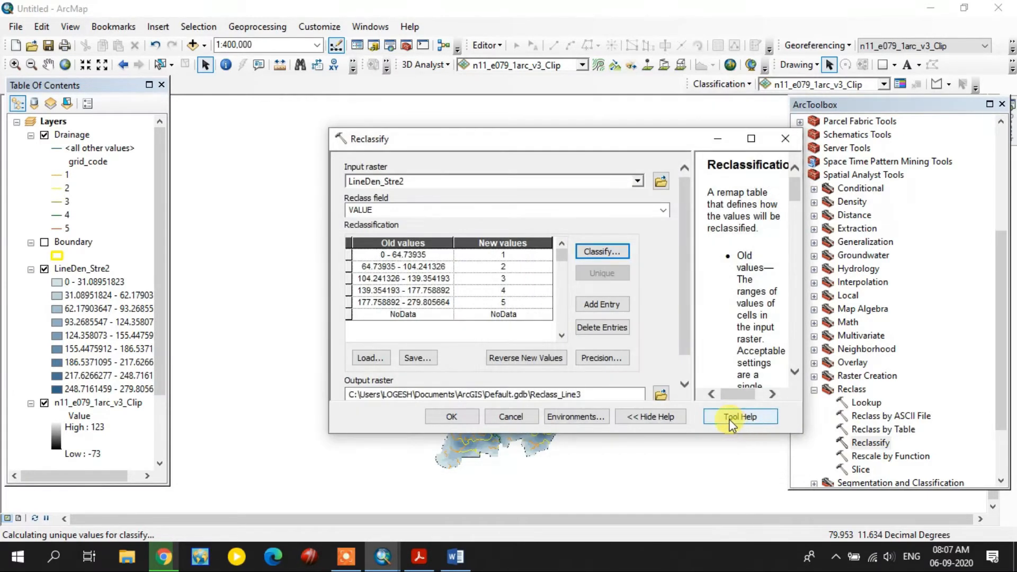
click(465, 415)
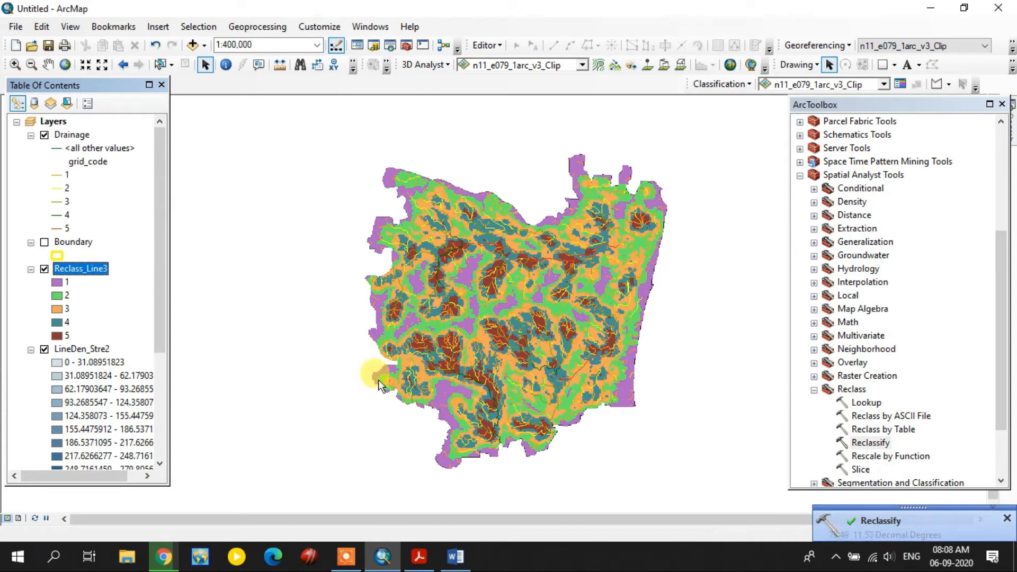
Examine the reclassified drainage density classes against the drainage lines at several map scales.
click(31, 309)
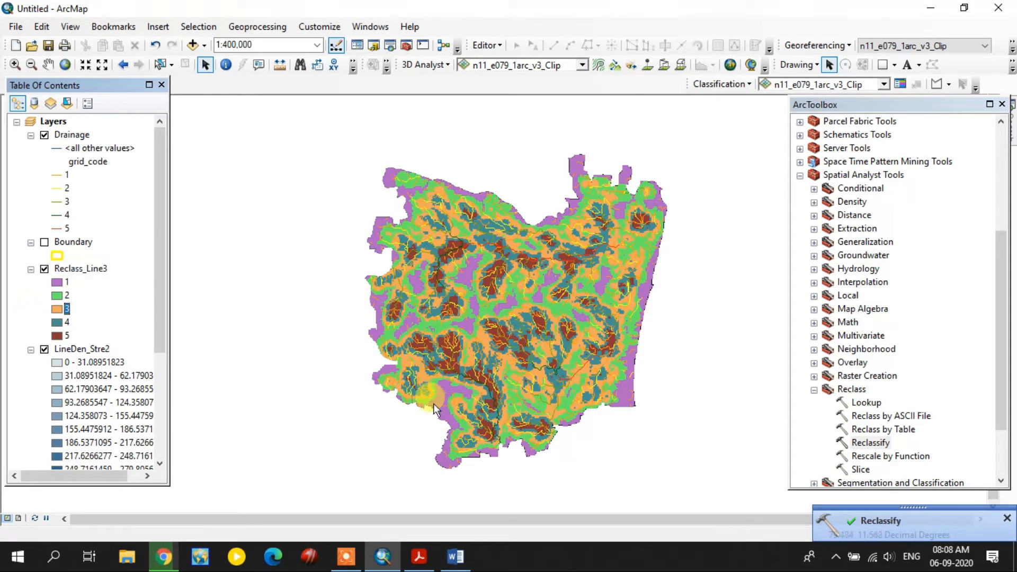
scroll(423, 389, up, 3)
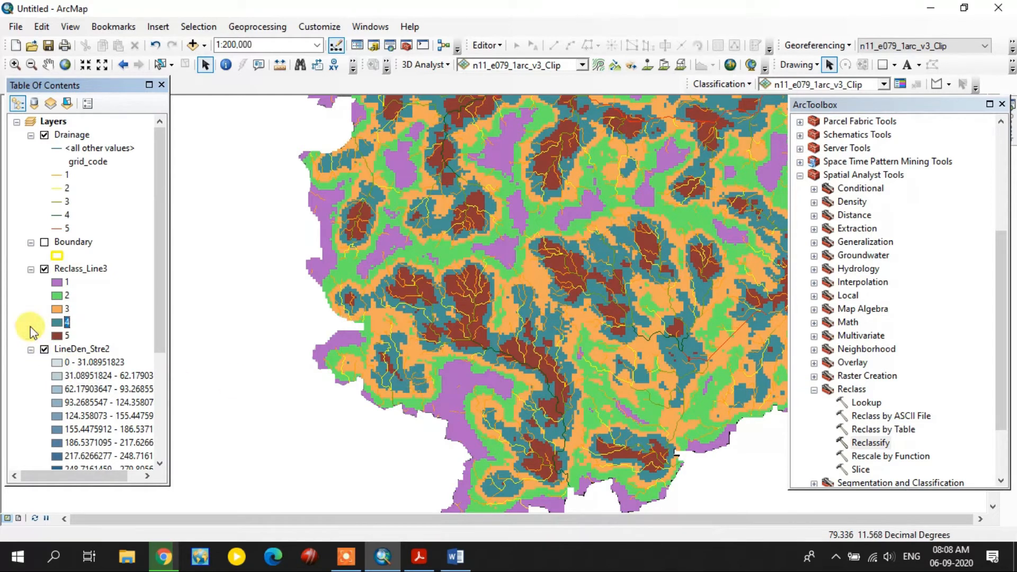
scroll(510, 307, down, 1)
scroll(513, 307, up, 4)
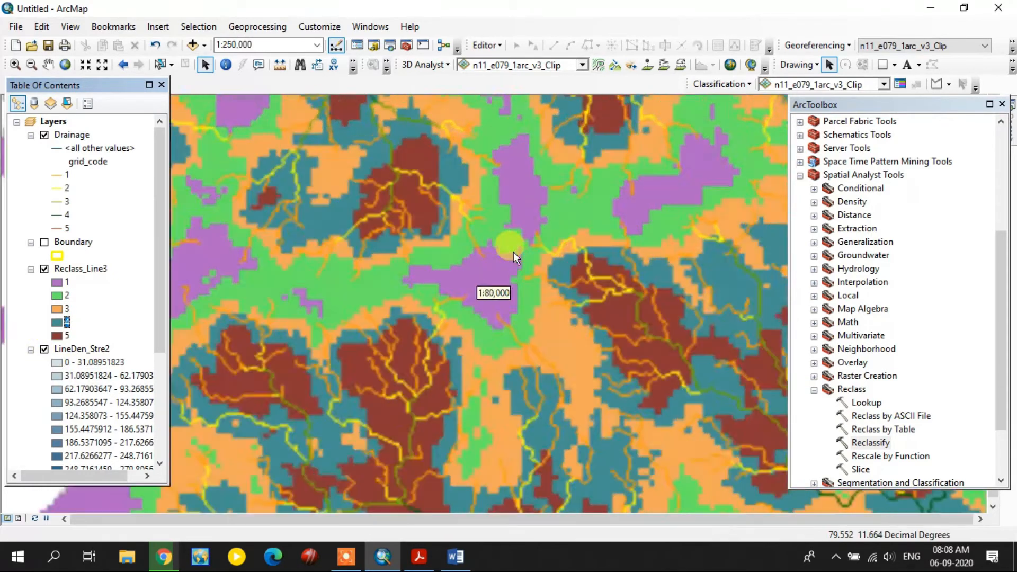
scroll(513, 252, down, 5)
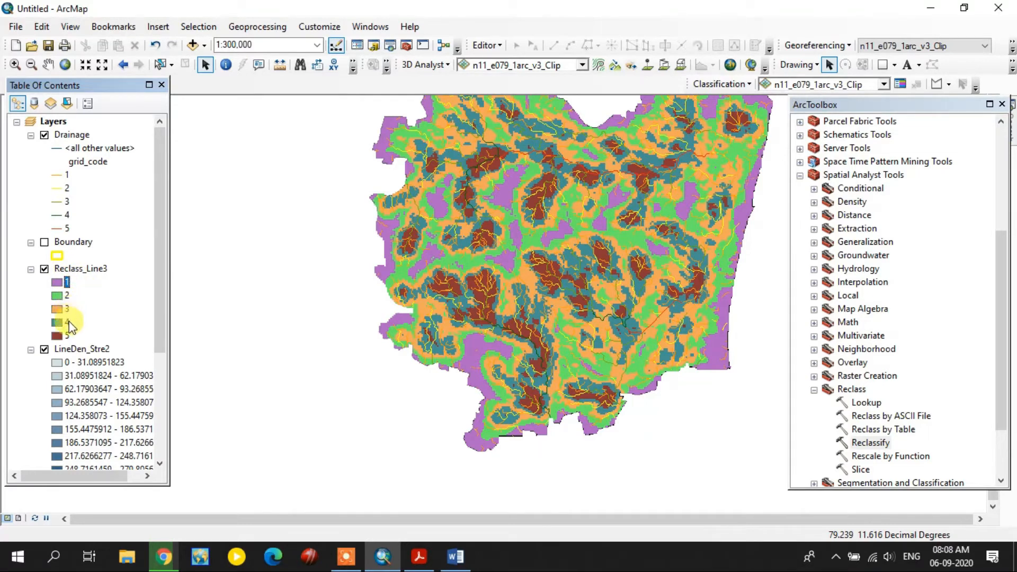
Convert the Reclass_Line3 raster to polygon features with the Raster to Polygon conversion tool, using Value as the field.
click(56, 308)
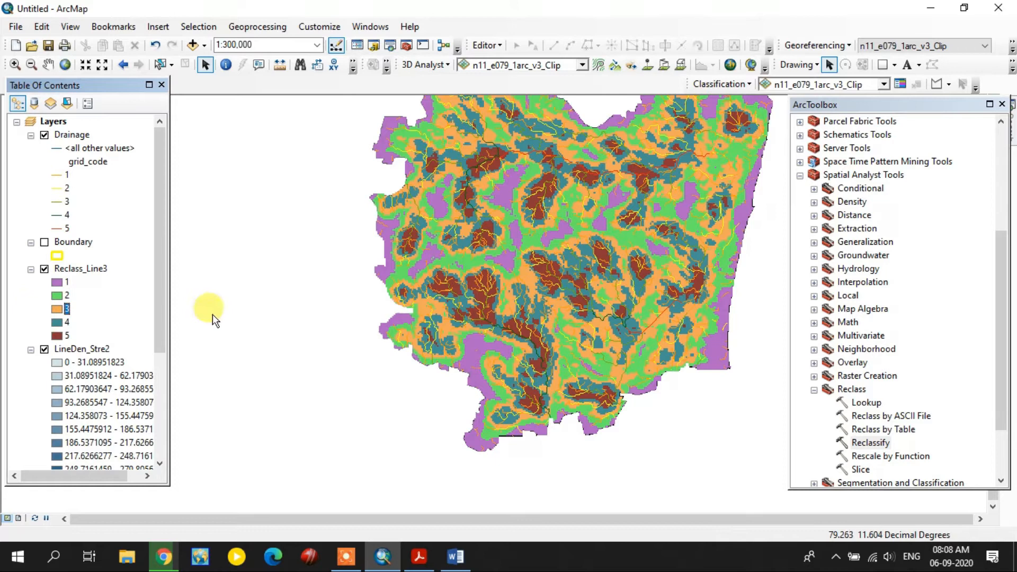
click(800, 175)
double_click(853, 174)
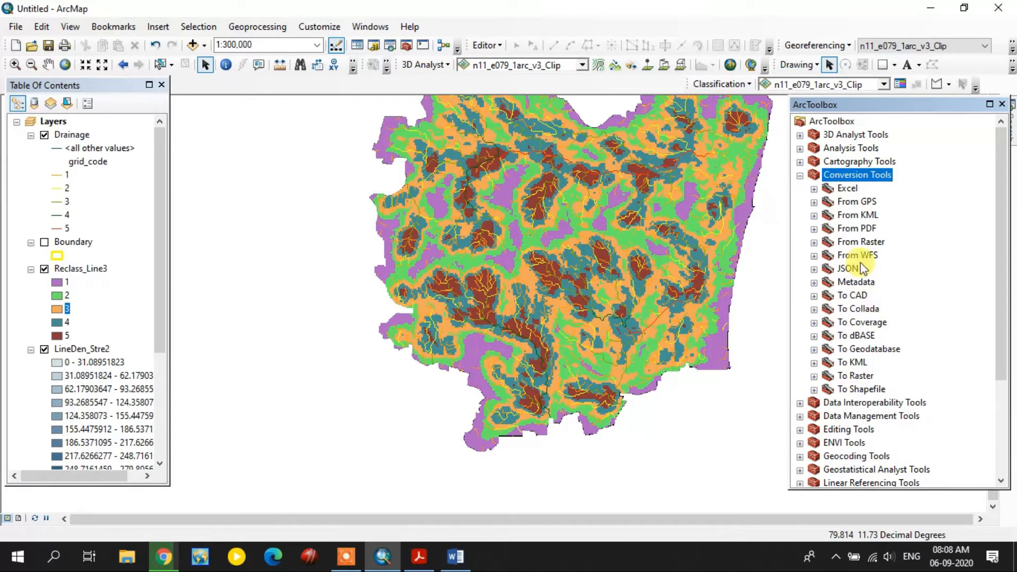
double_click(860, 243)
double_click(883, 296)
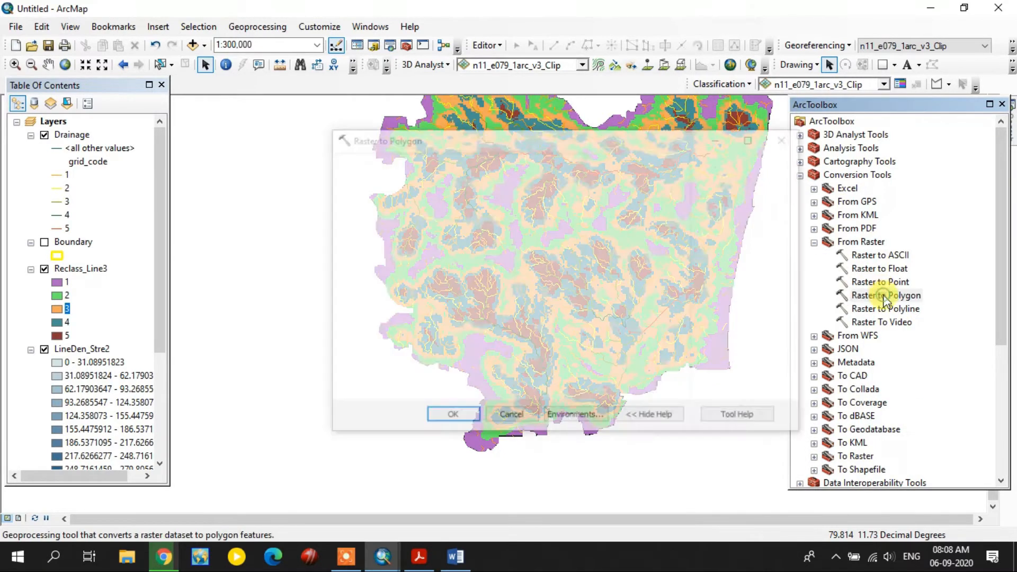
click(638, 181)
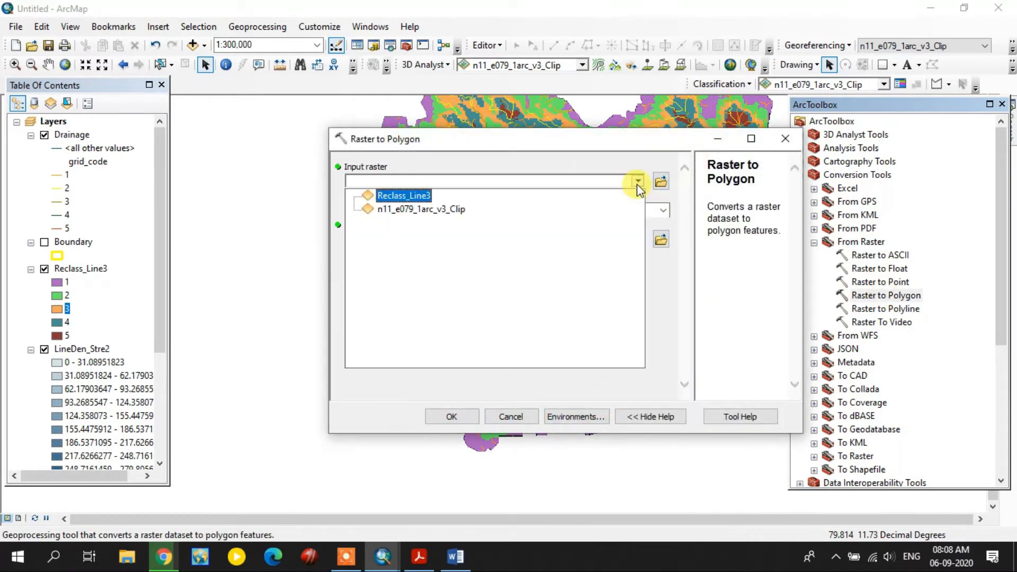
click(421, 194)
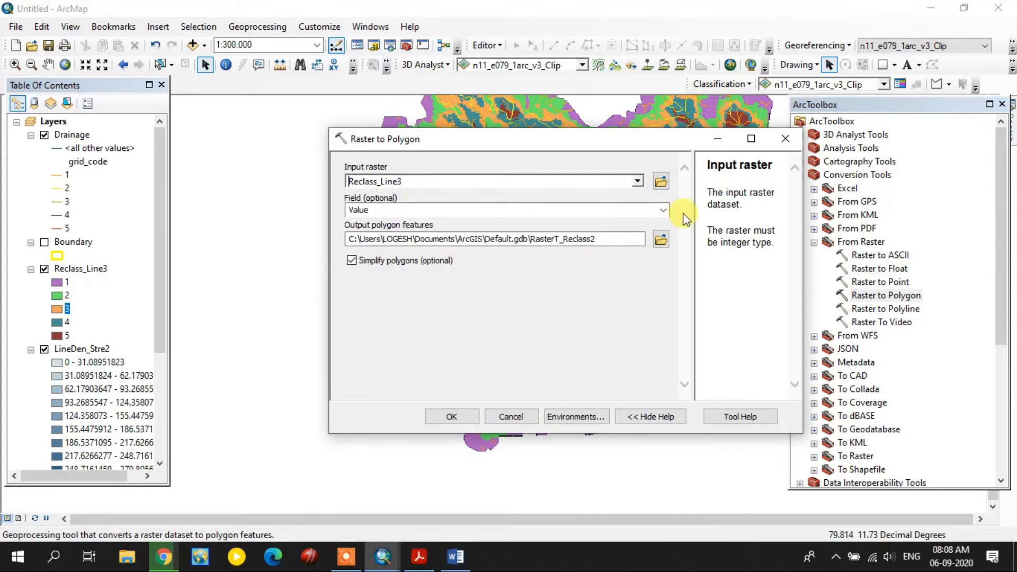
click(666, 211)
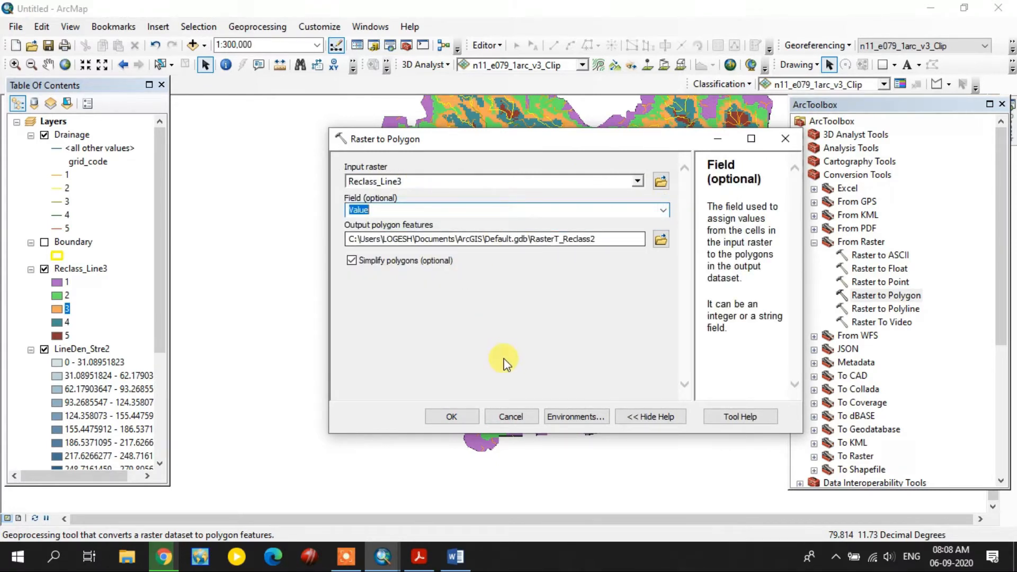
click(451, 417)
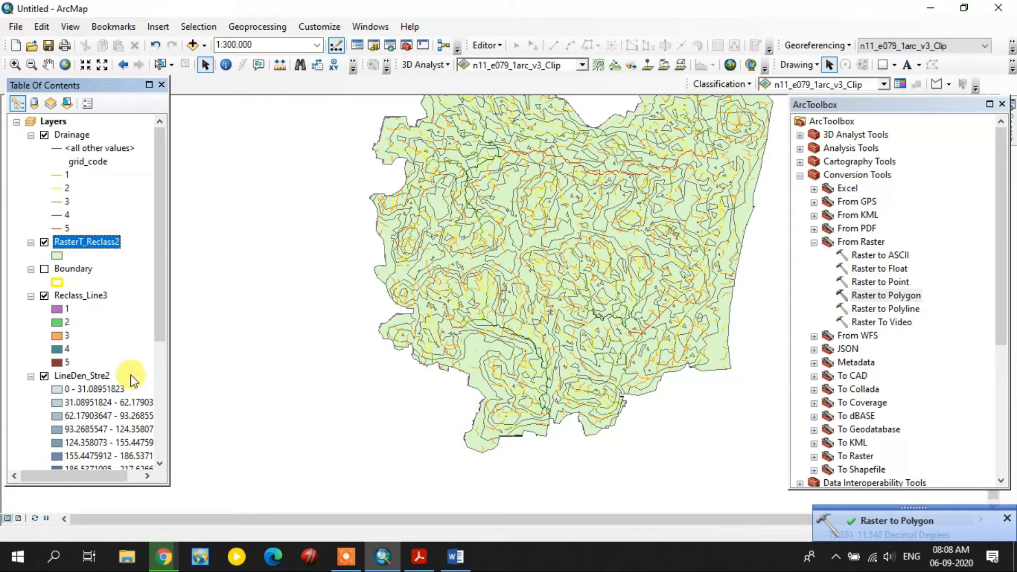
Hide the Reclass_Line3 and Drainage layers, and sort the attribute table of RasterT_Reclass2 by gridcode in ascending order.
click(45, 296)
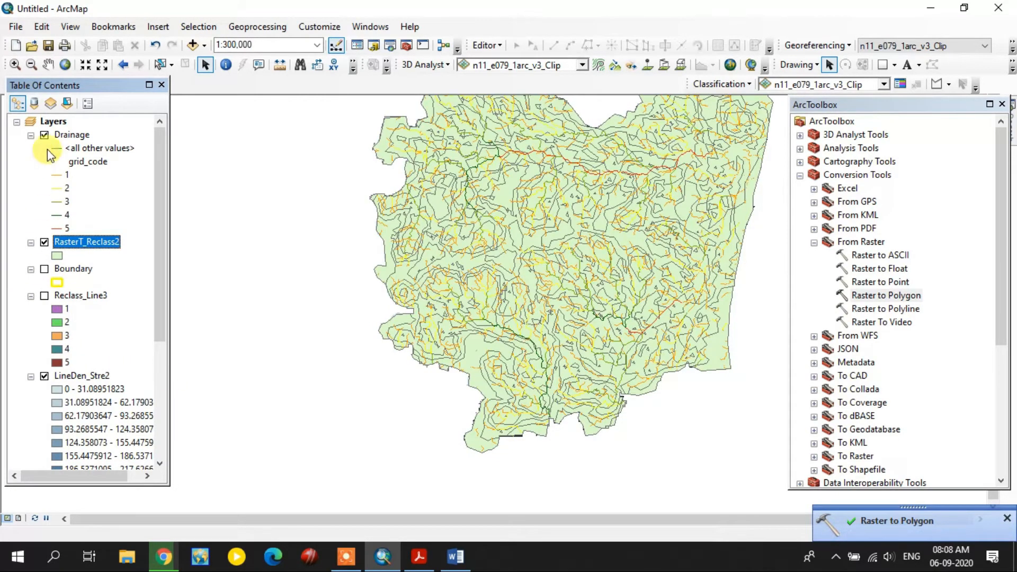
click(45, 135)
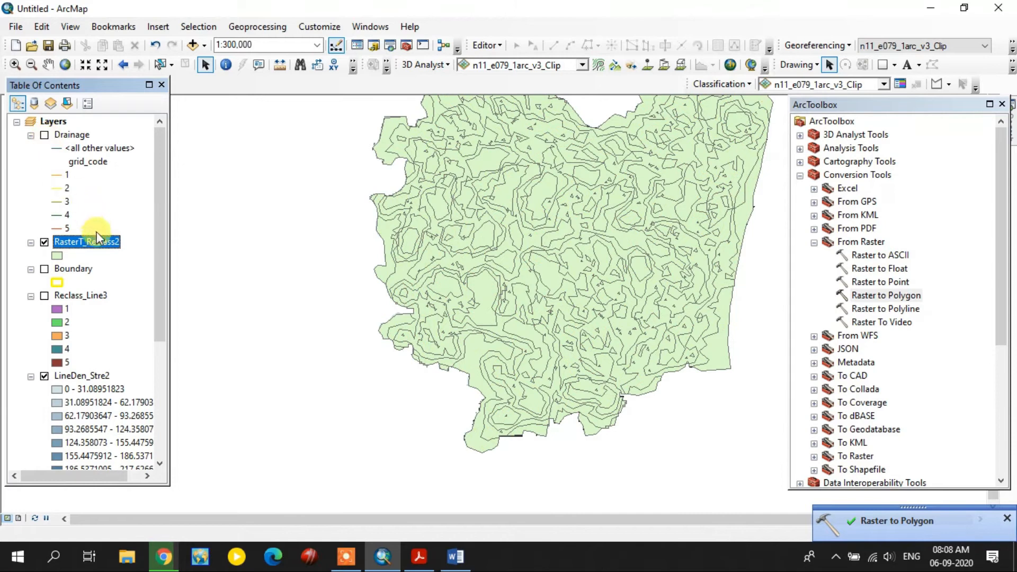
right_click(99, 245)
click(161, 260)
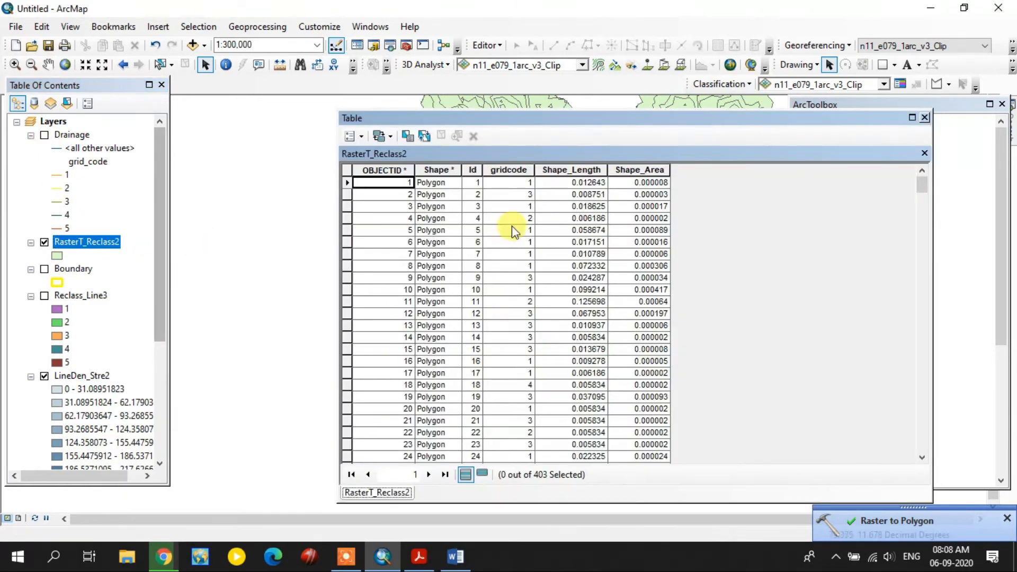
right_click(522, 169)
click(542, 183)
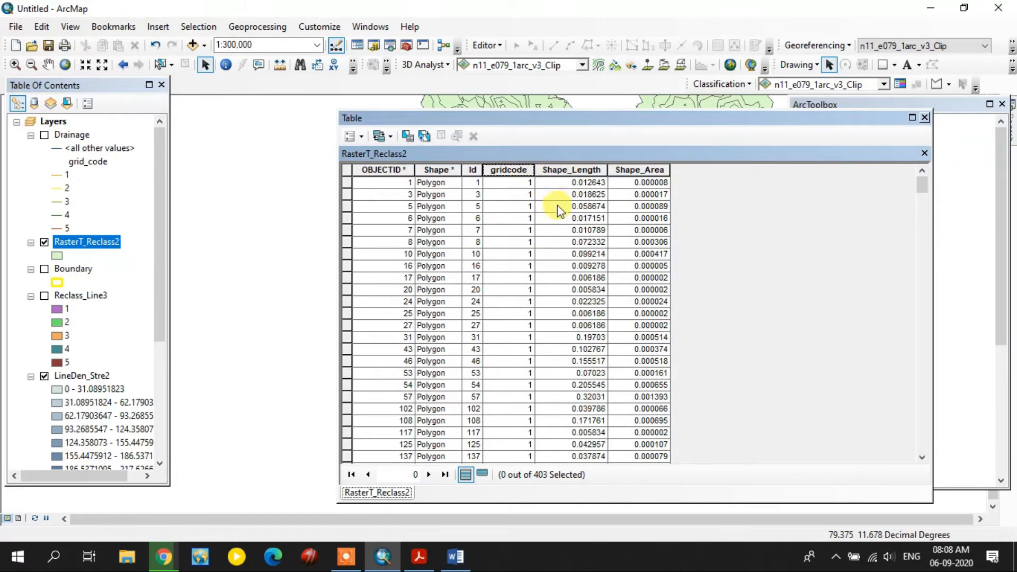
click(577, 171)
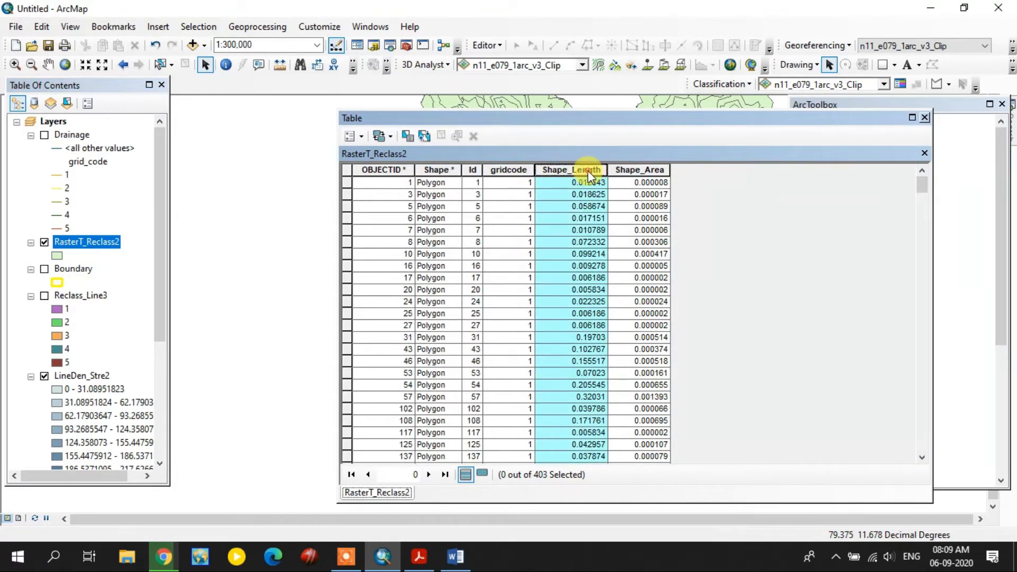
right_click(588, 177)
click(771, 272)
click(483, 46)
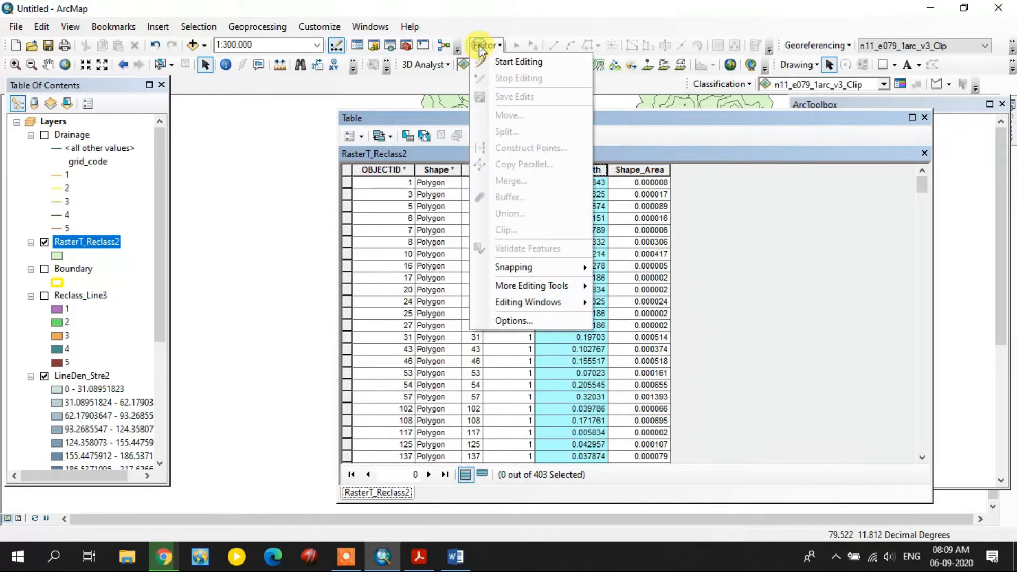
click(820, 312)
Add a Text field named Type to the RasterT_Reclass2 attribute table and narrow its column.
click(367, 138)
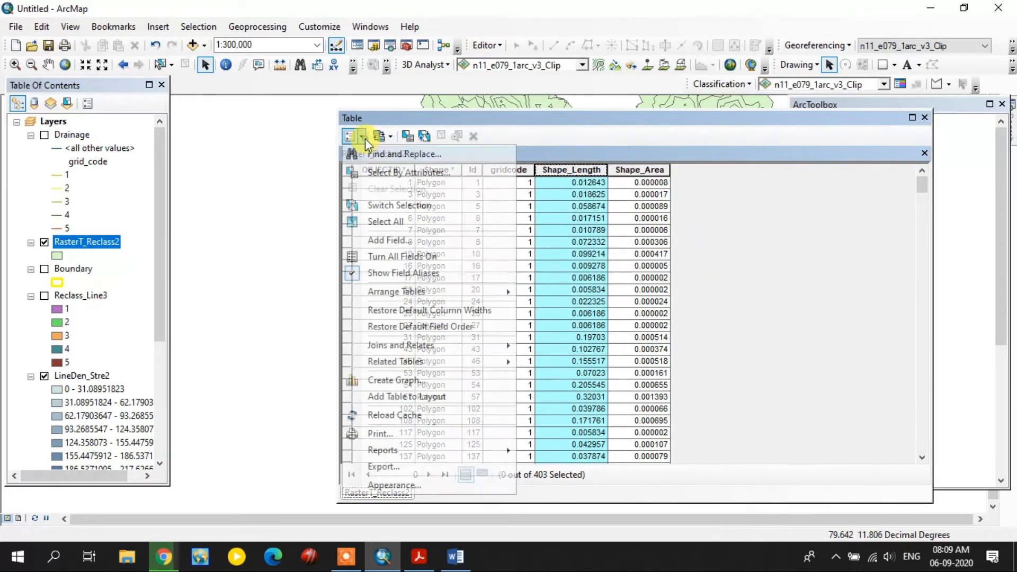
click(386, 240)
text(Type)
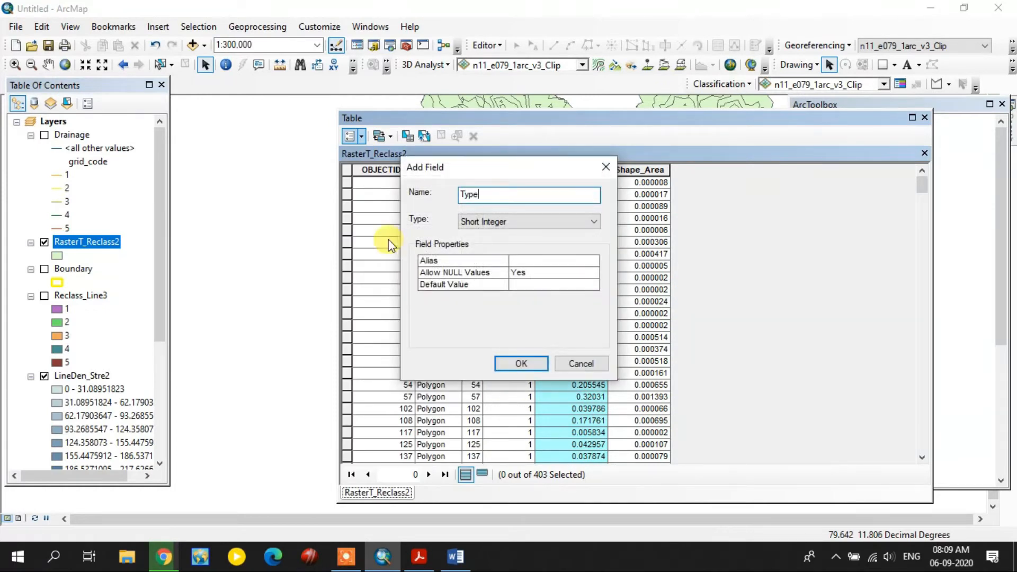
click(551, 221)
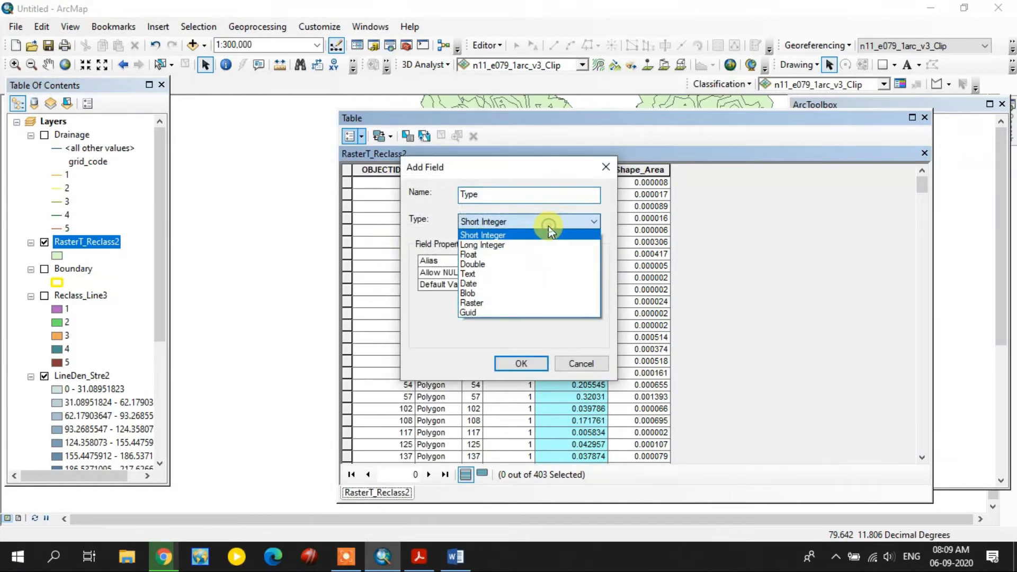
click(498, 282)
click(527, 363)
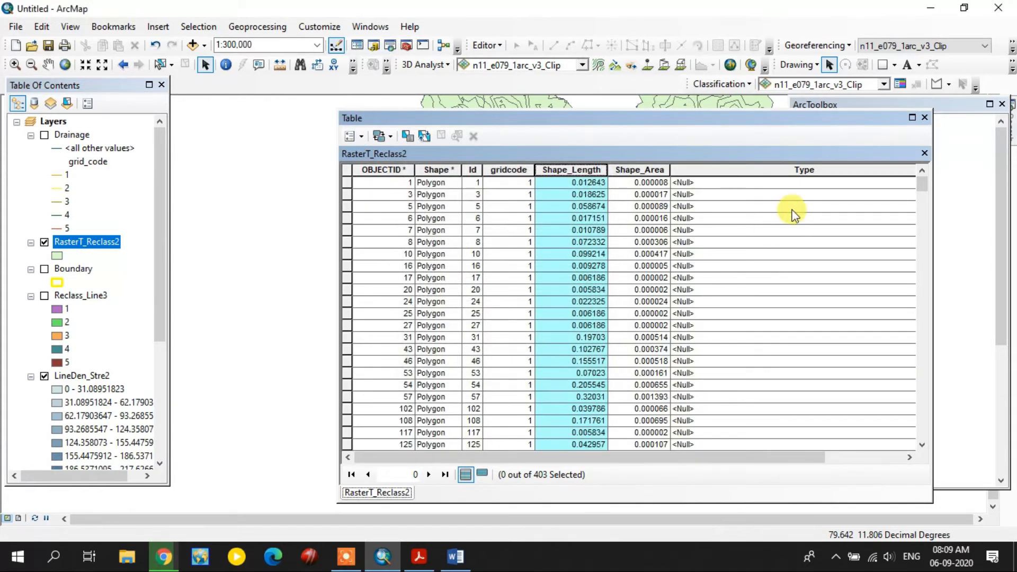
drag(772, 457, 843, 458)
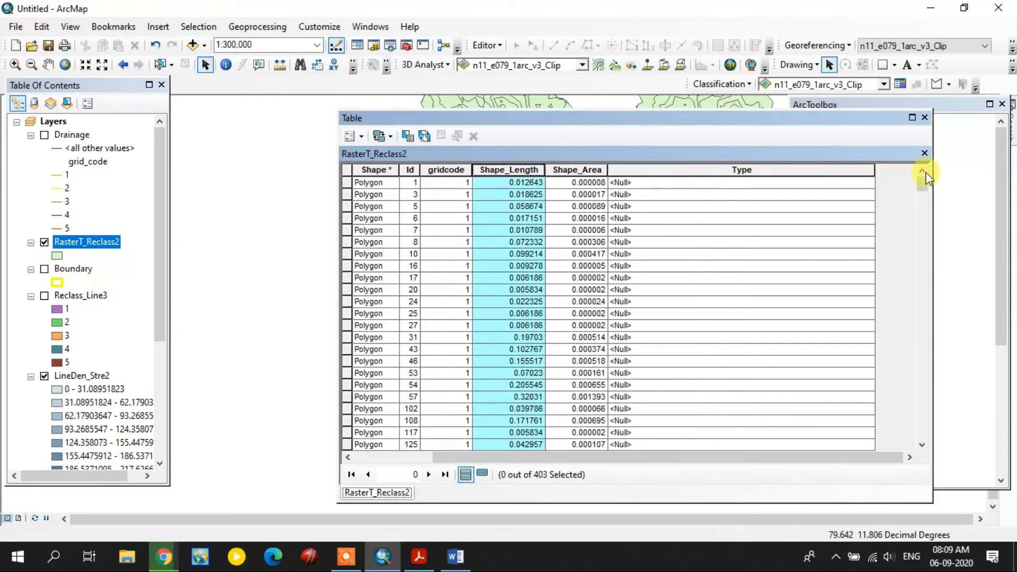
drag(874, 168, 718, 179)
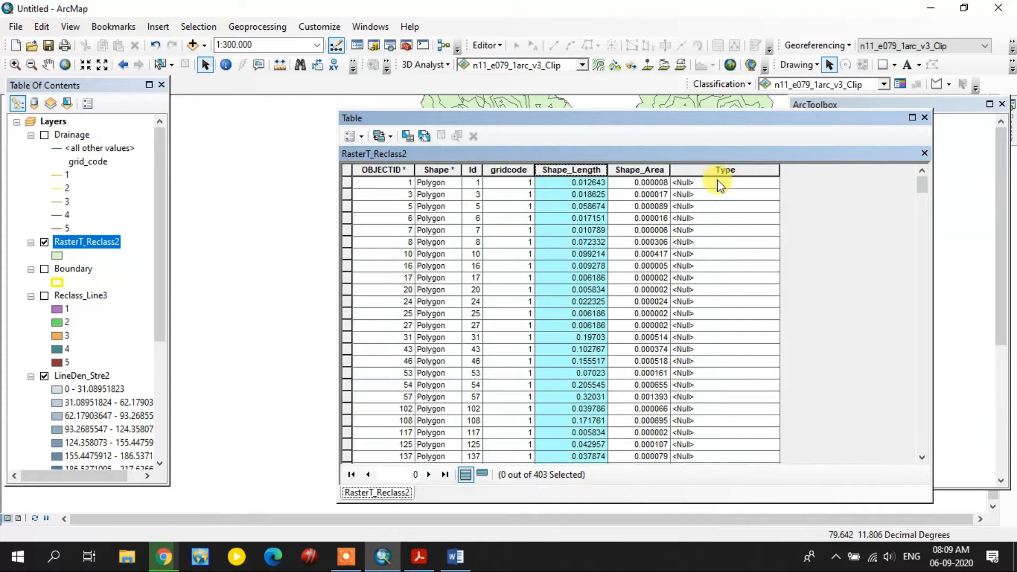
Select all records with gridcode 1 and fill their Type field with "Very Low" using the Field Calculator.
click(350, 182)
scroll(474, 329, down, 10)
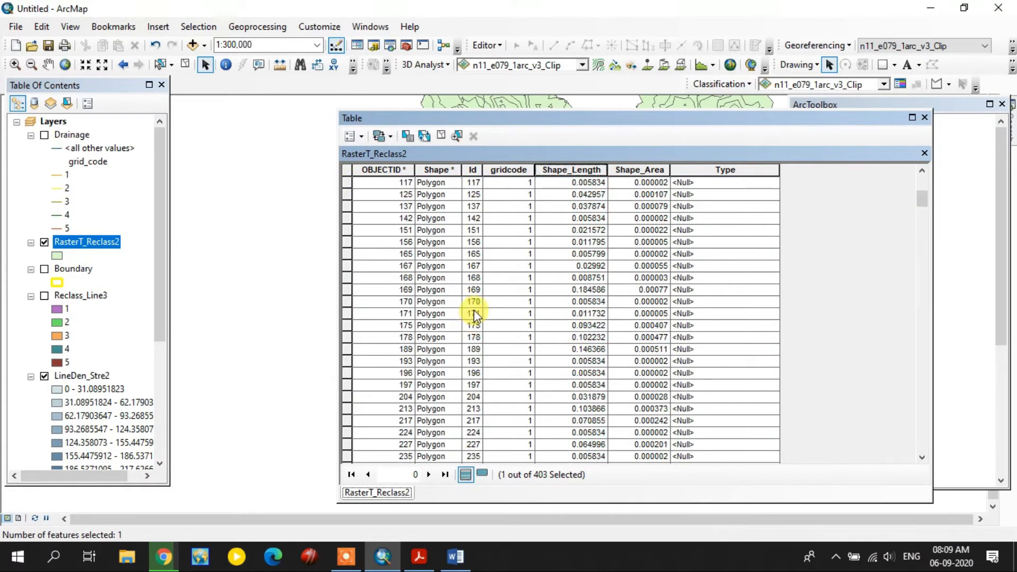
scroll(477, 313, up, 5)
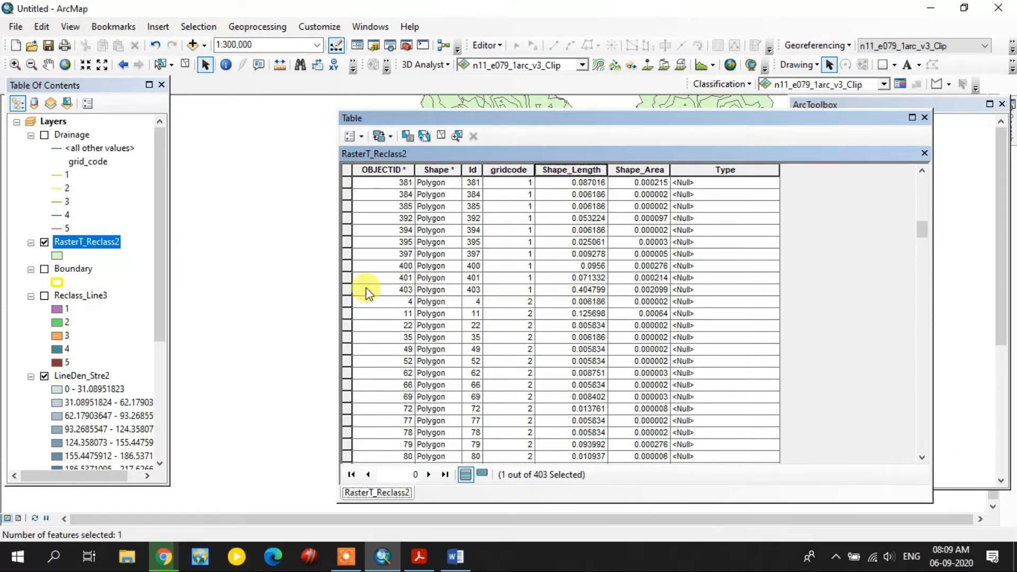
shift+click(345, 289)
right_click(723, 168)
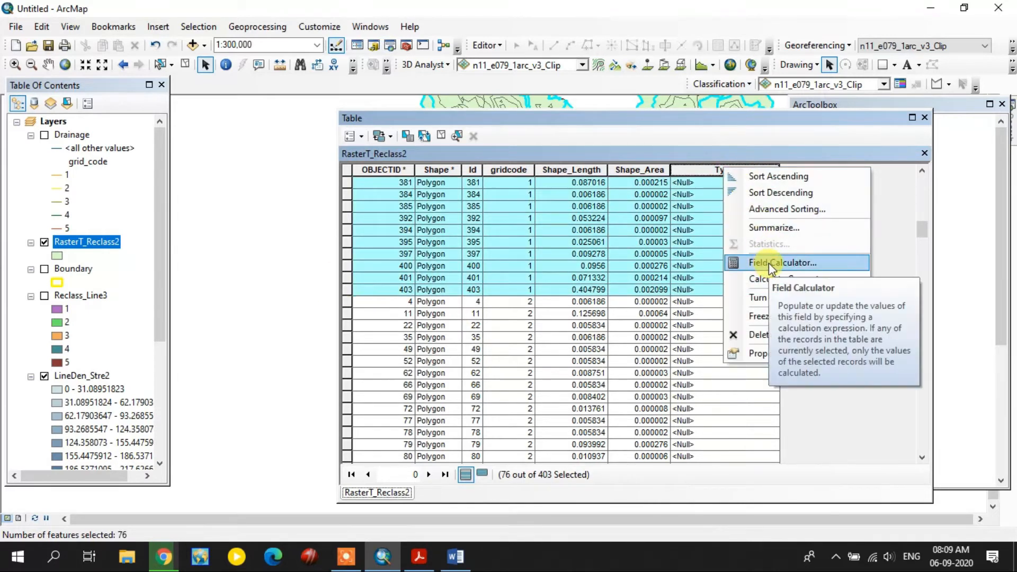
click(769, 263)
text("Very Low)
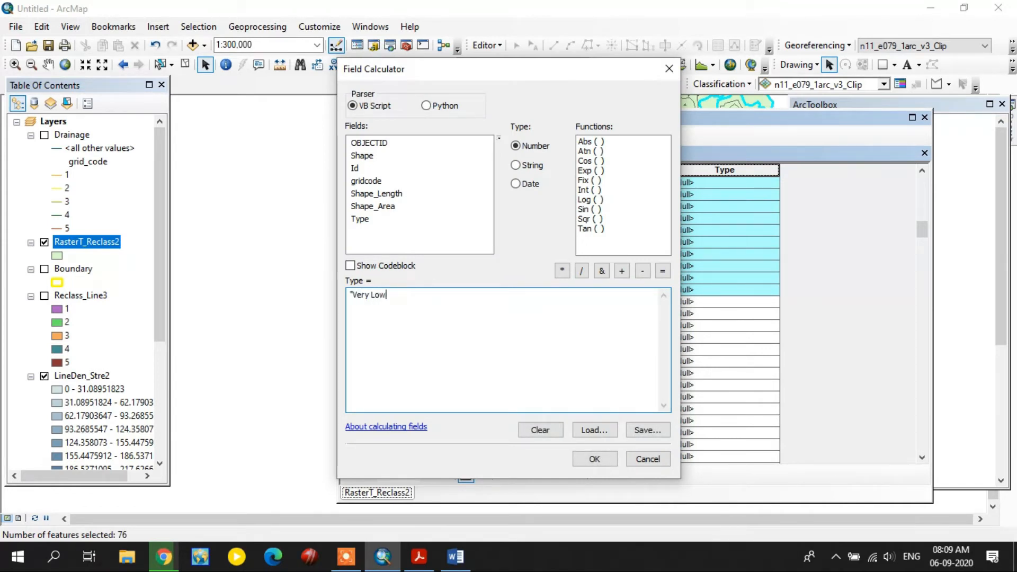
click(583, 456)
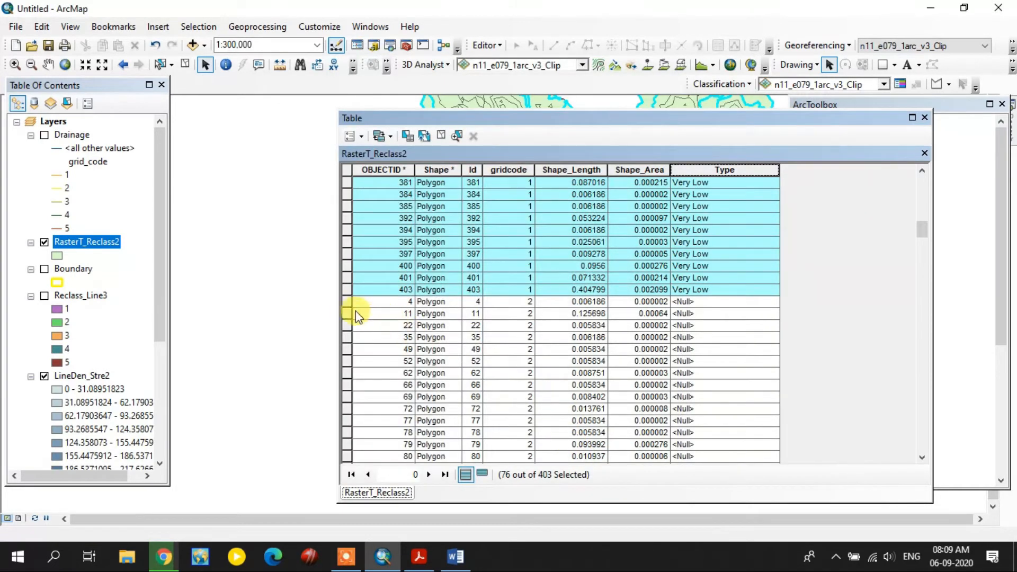
Select all records with gridcode 2 and fill their Type field with "Low" using the Field Calculator.
click(344, 300)
scroll(429, 370, down, 15)
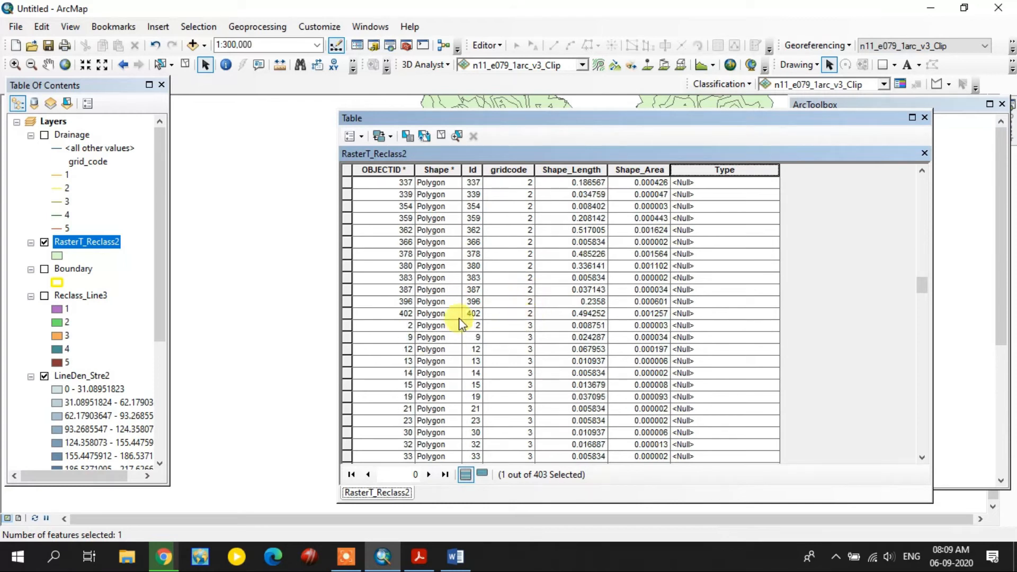
shift+click(347, 313)
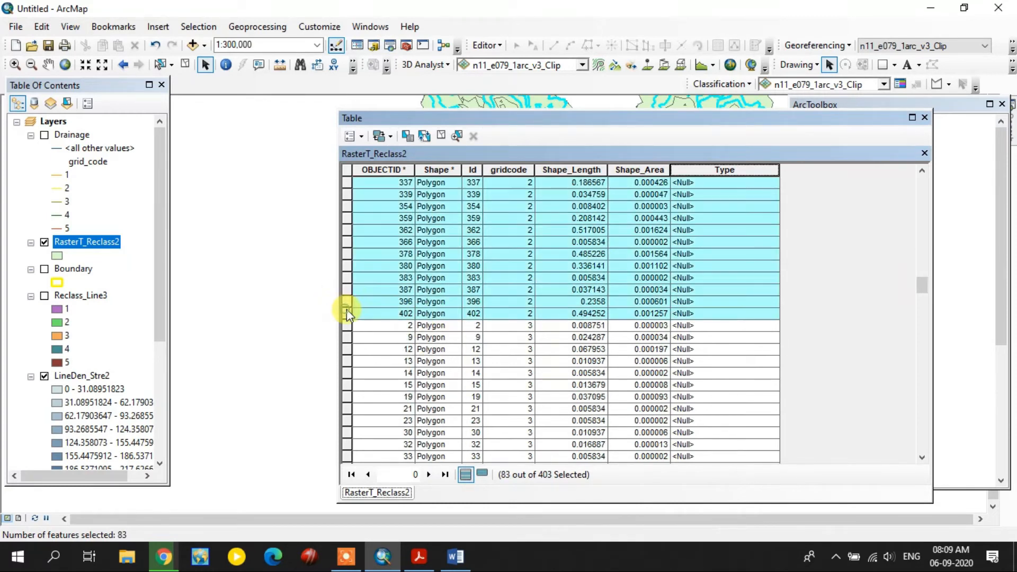
right_click(723, 169)
click(768, 264)
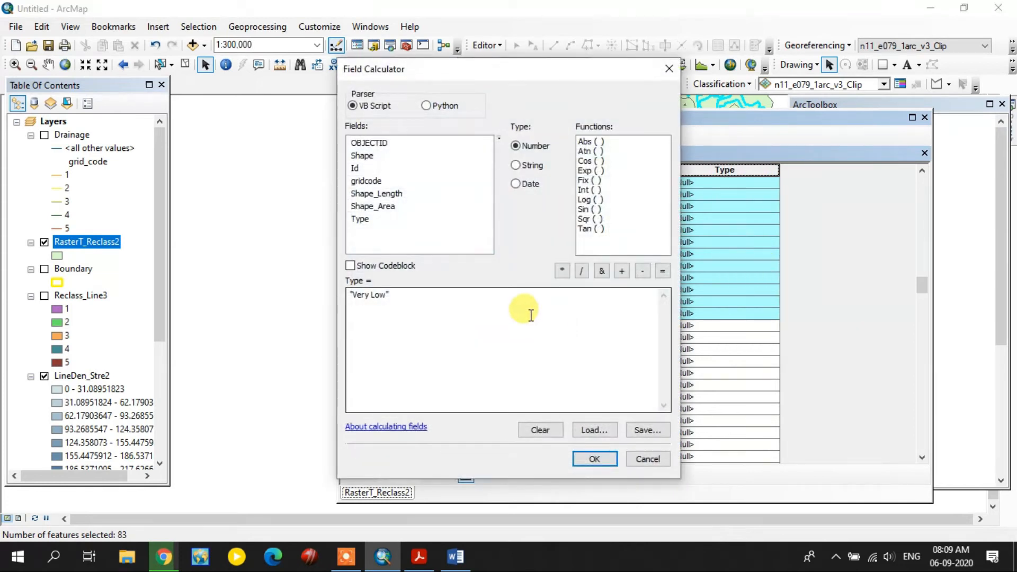
click(415, 319)
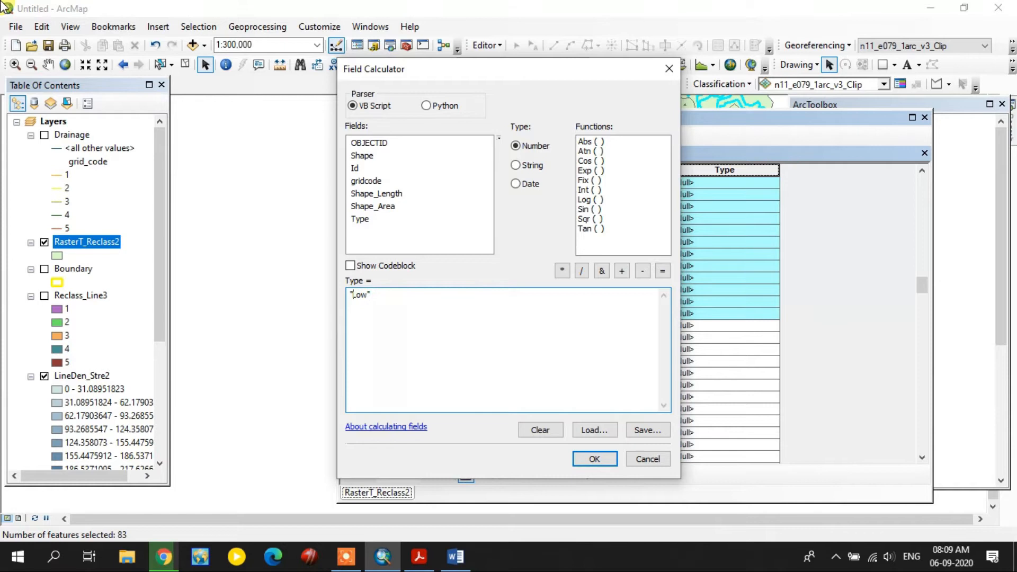
click(593, 453)
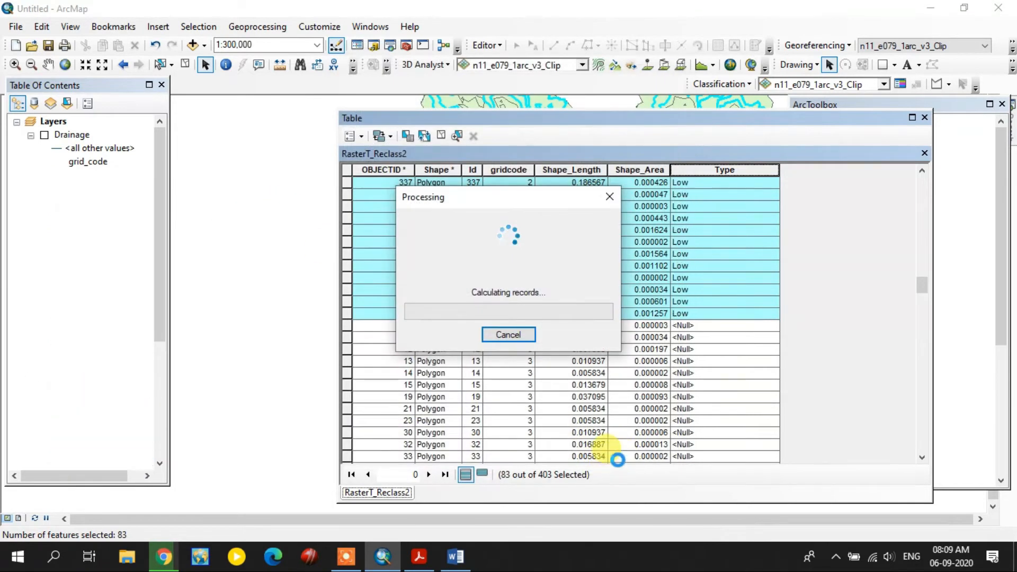
Select all records with gridcode 3 and fill their Type field with "Medium" using the Field Calculator.
click(345, 324)
scroll(450, 377, down, 7)
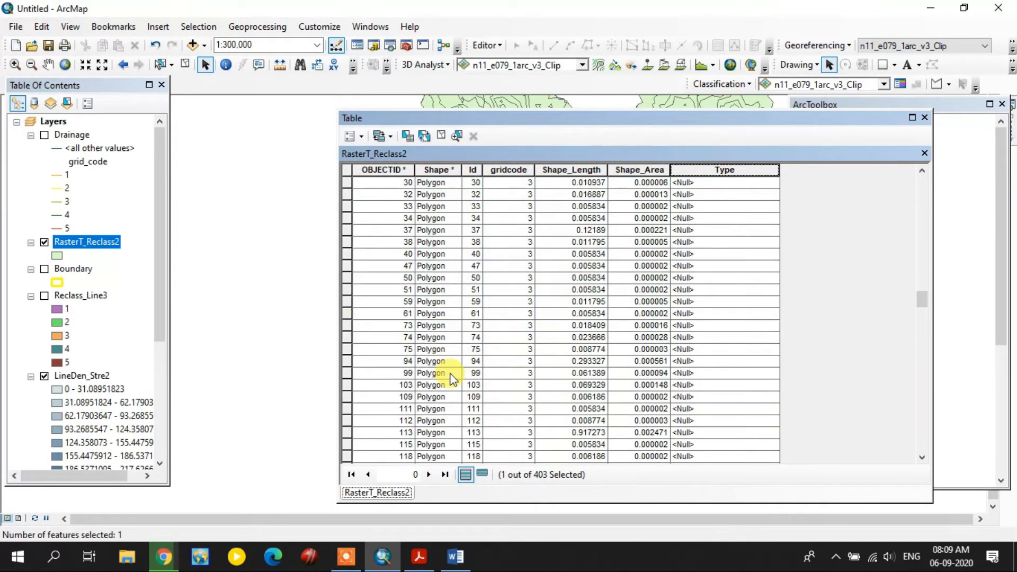
scroll(451, 377, down, 20)
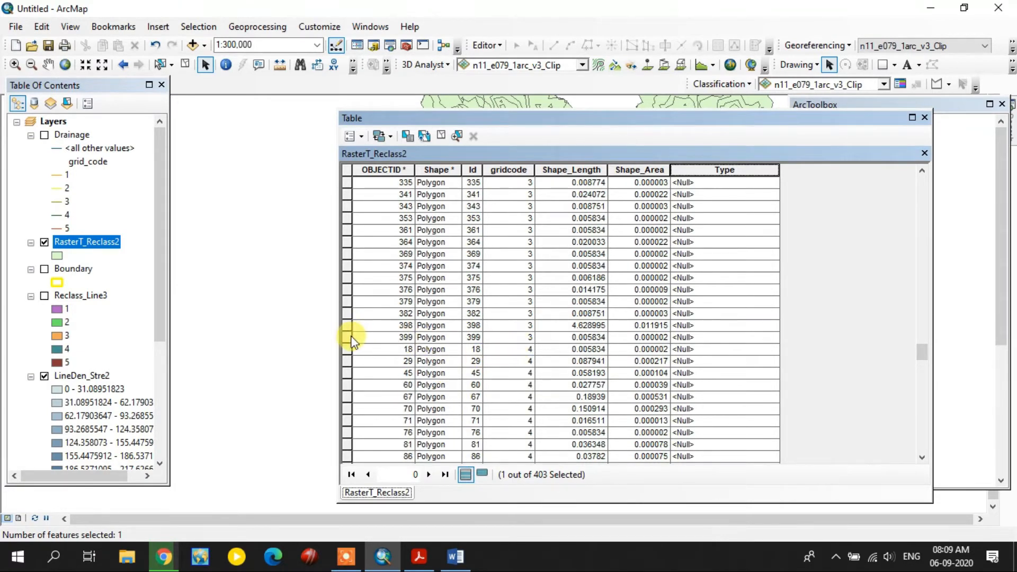
shift+click(347, 337)
right_click(704, 170)
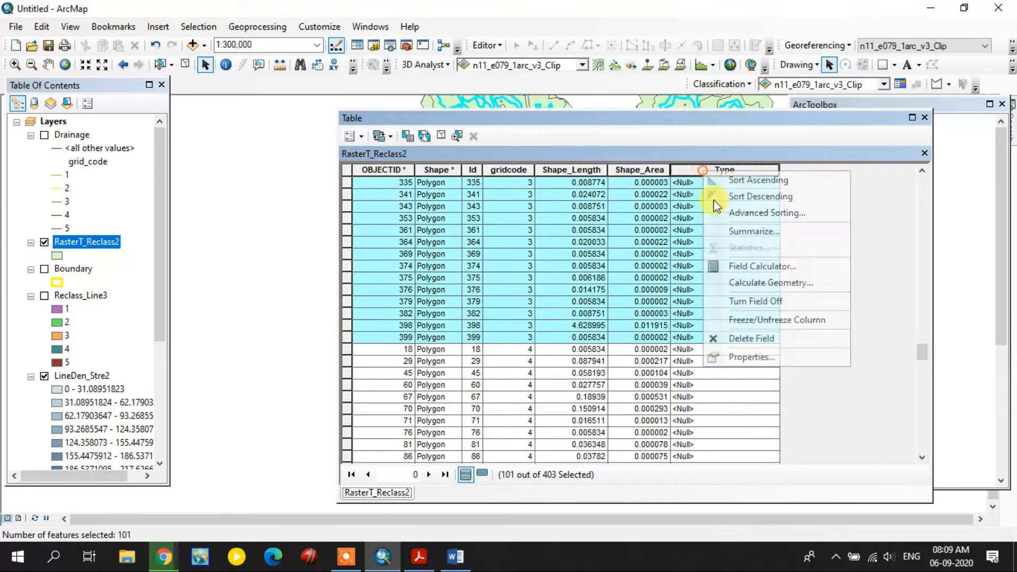
click(723, 264)
click(375, 298)
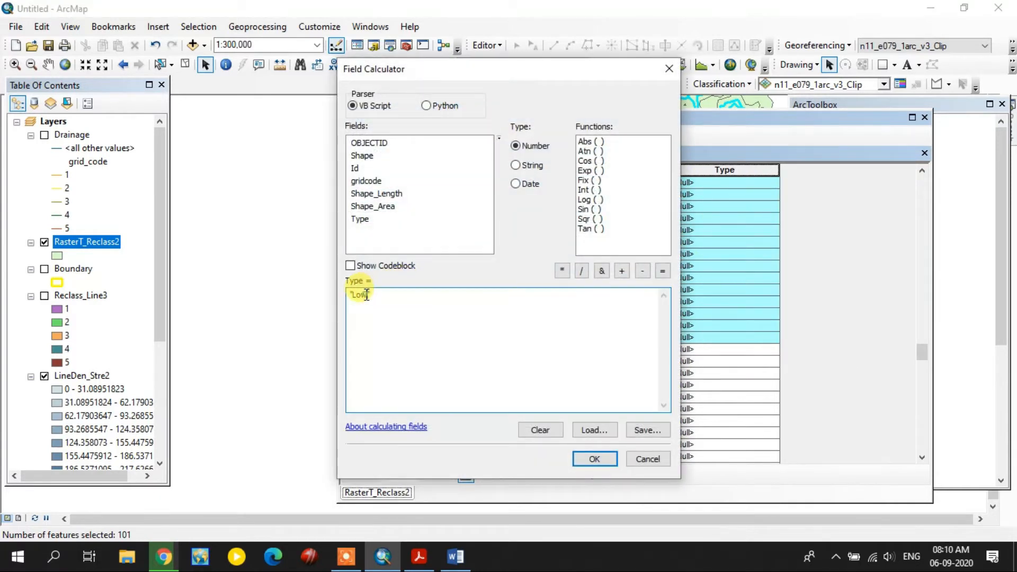
text(")
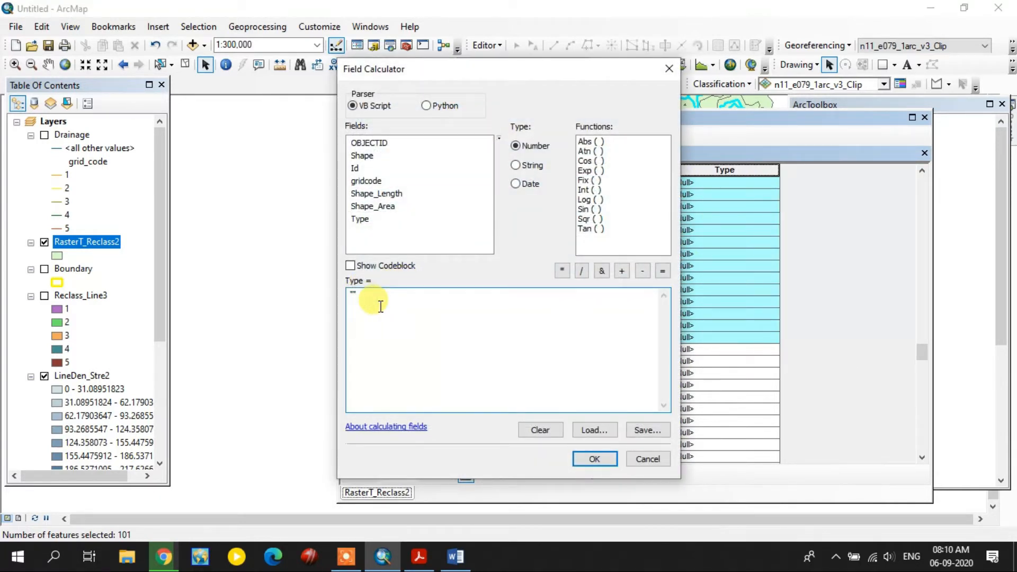
text(Medium)
click(591, 459)
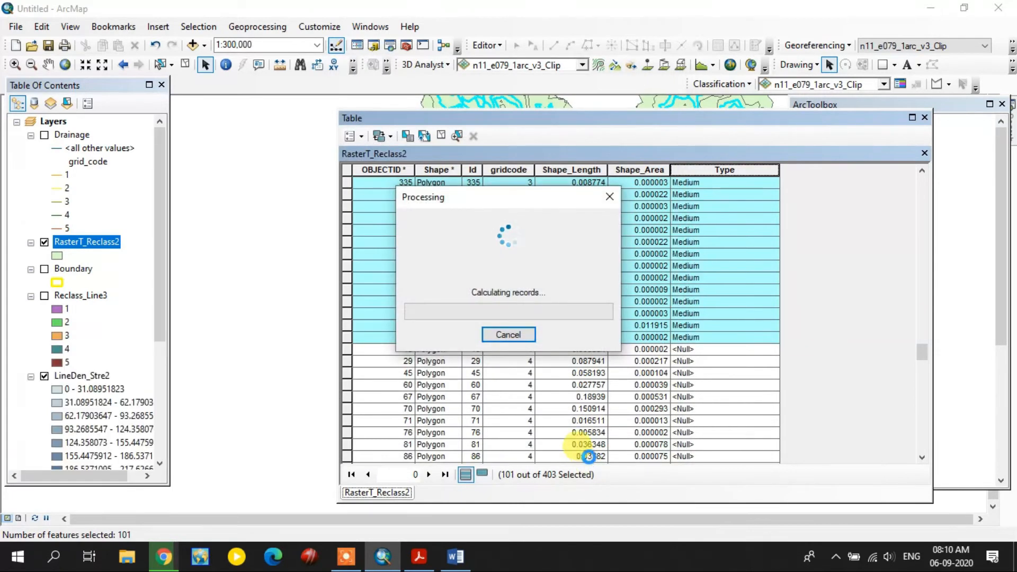
Select all records with gridcode 4 and fill their Type field with "High" using the Field Calculator.
click(343, 351)
scroll(437, 388, down, 6)
scroll(436, 388, down, 4)
scroll(437, 388, down, 12)
scroll(437, 388, down, 4)
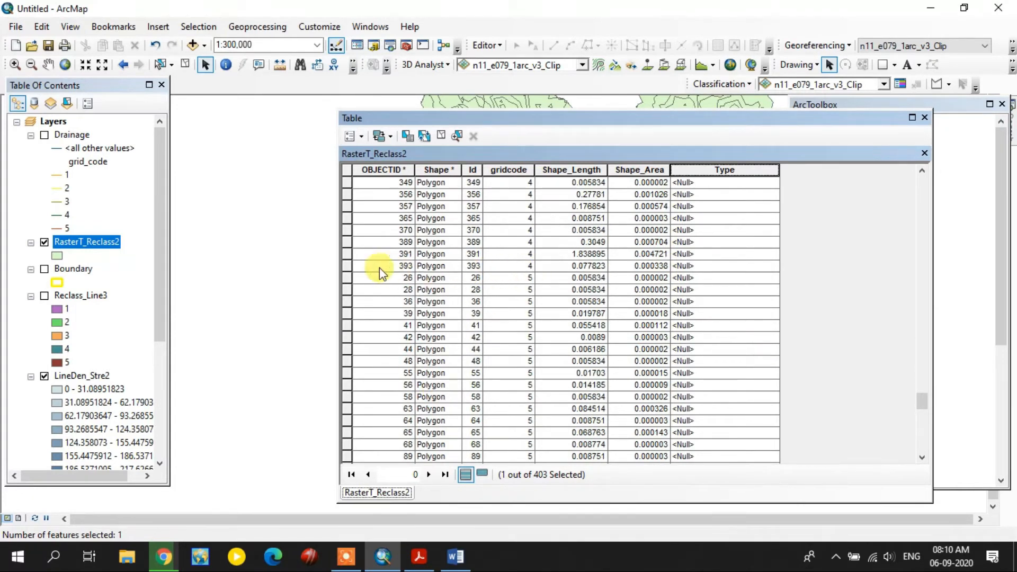
shift+click(349, 266)
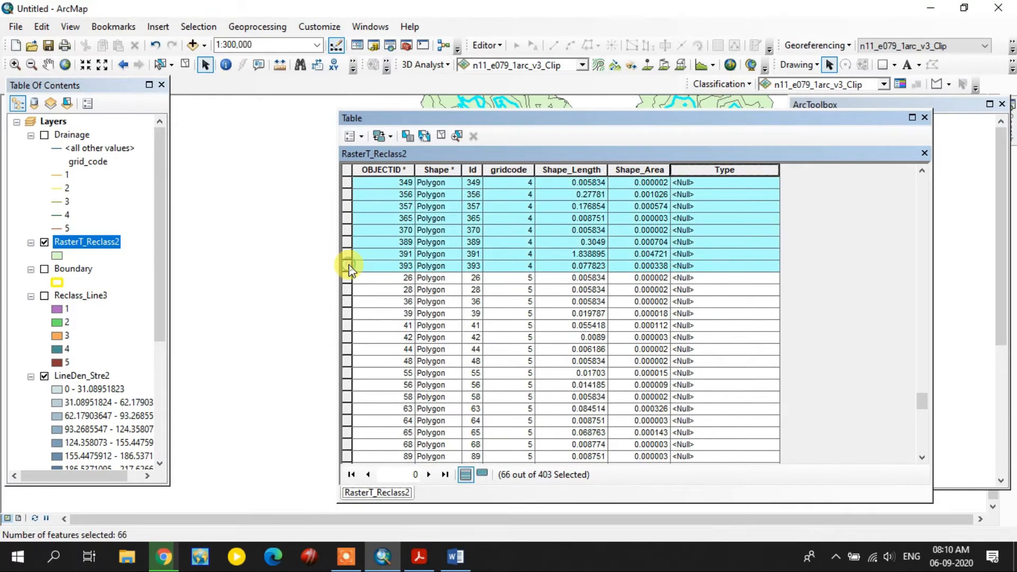
right_click(736, 172)
click(784, 269)
click(381, 295)
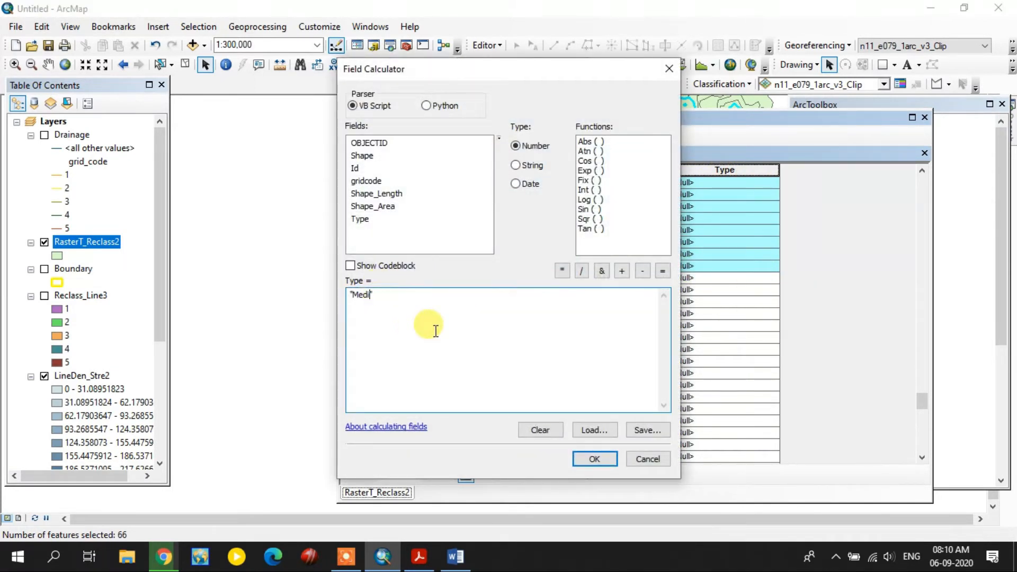
text("High")
click(578, 461)
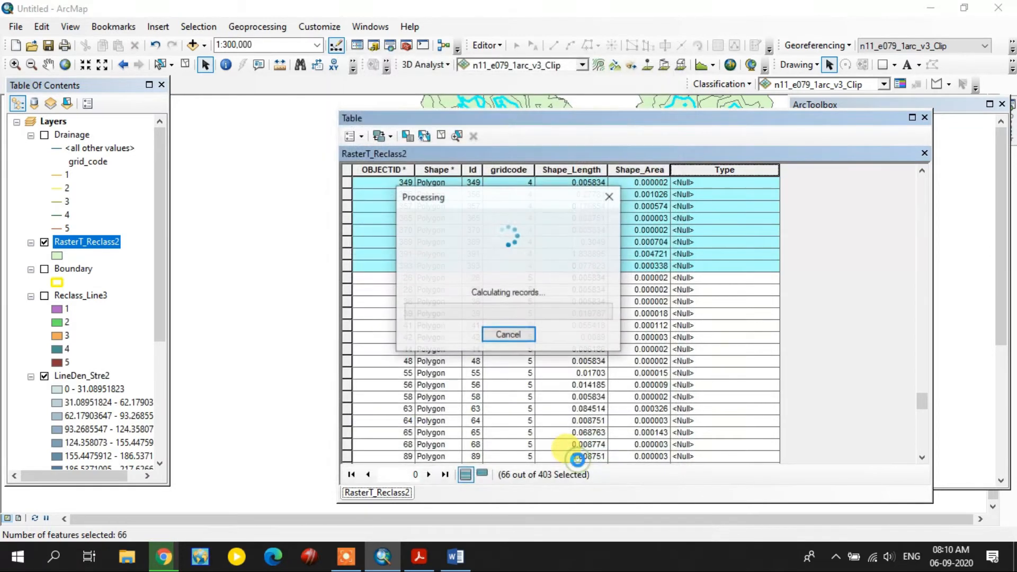
Fill the Type field of all gridcode 5 records with "Very High" using the Field Calculator, then close the table and clear the selection.
click(345, 279)
scroll(445, 350, down, 20)
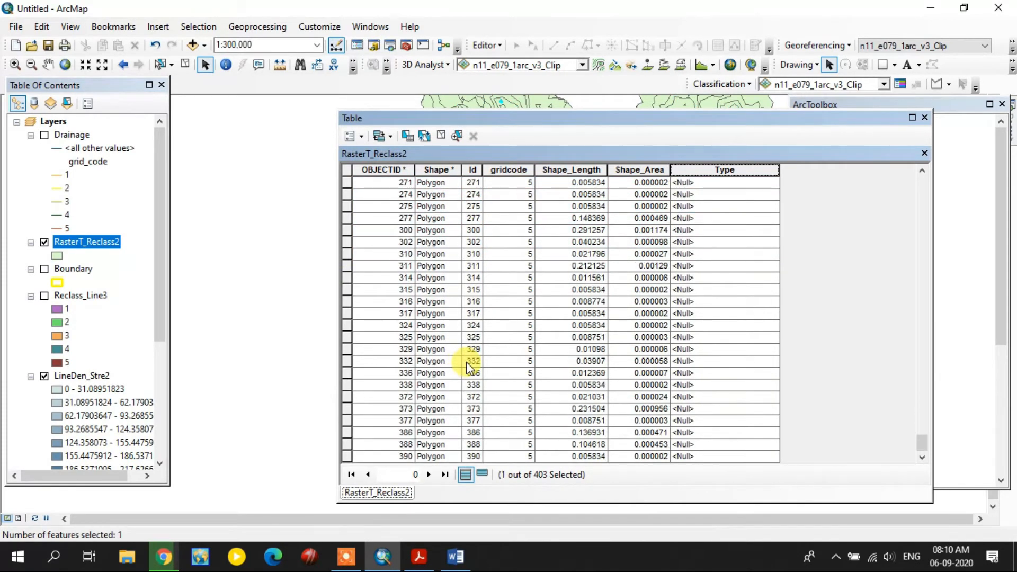
shift+click(346, 457)
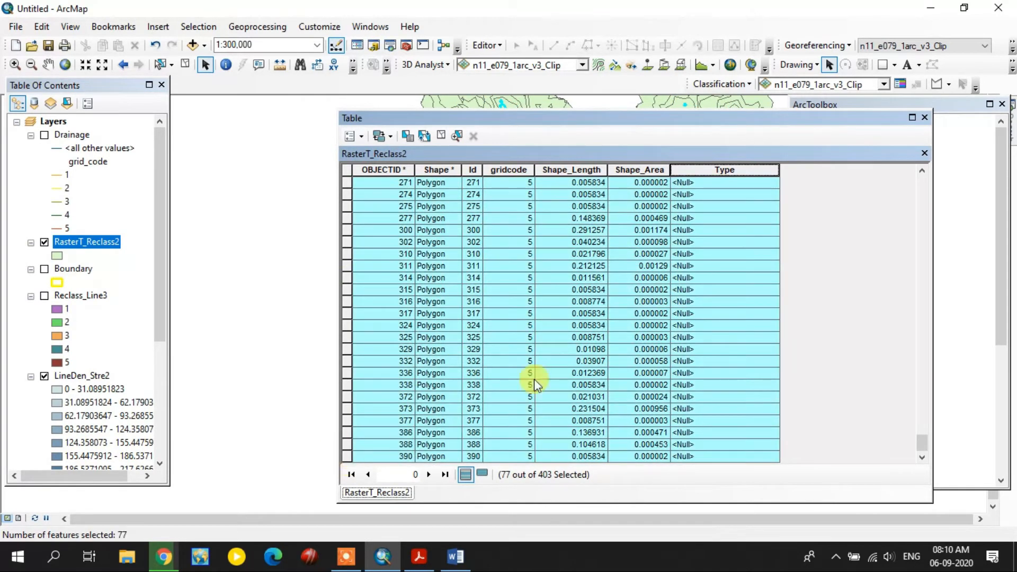
right_click(713, 169)
click(773, 266)
click(355, 298)
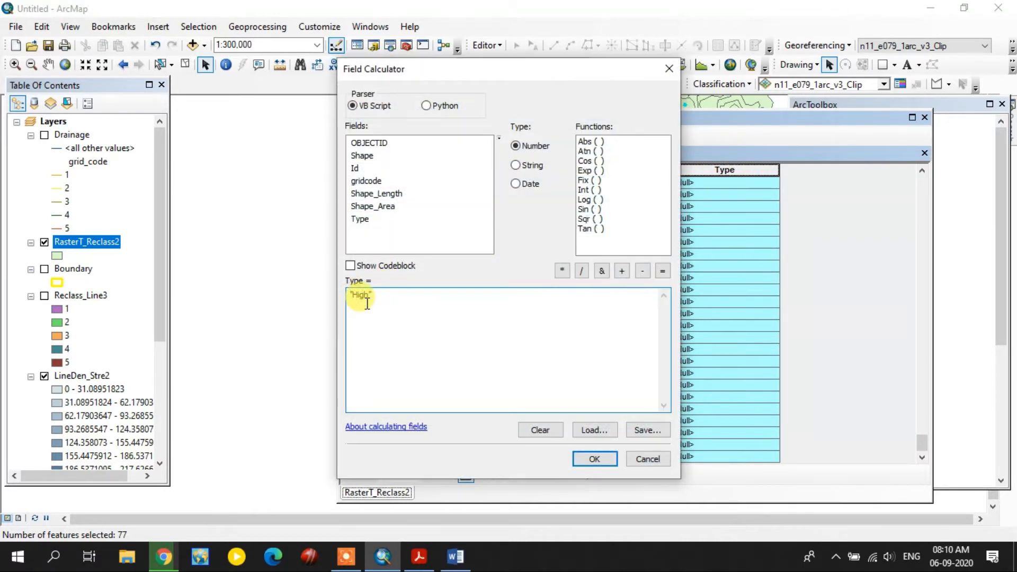
text(Ver)
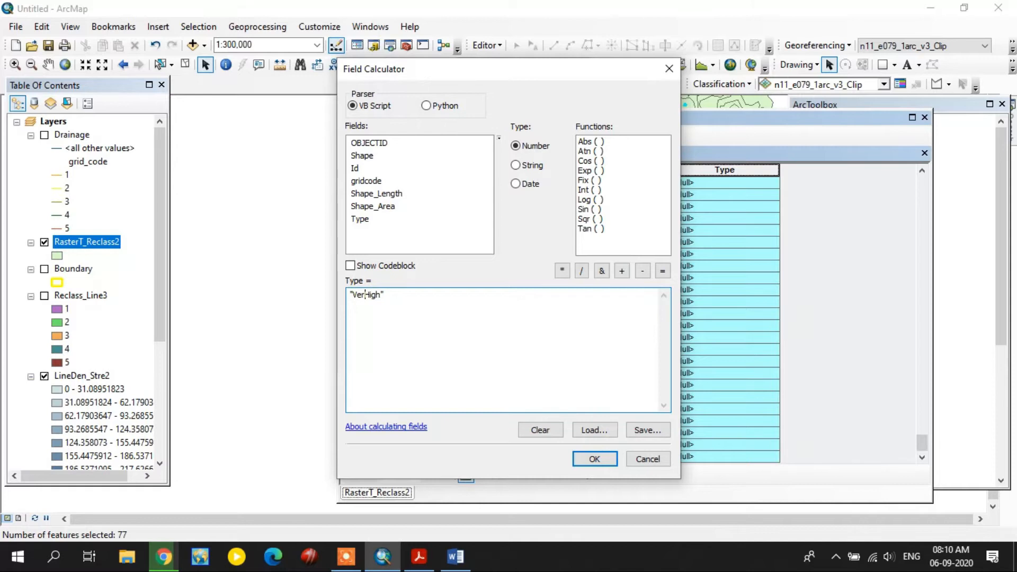
text(y)
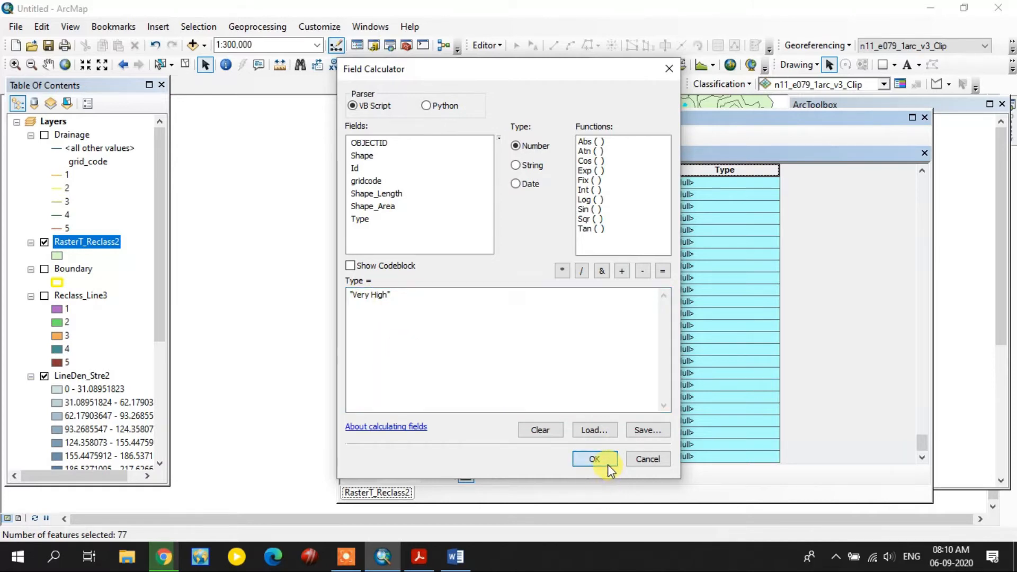
click(604, 462)
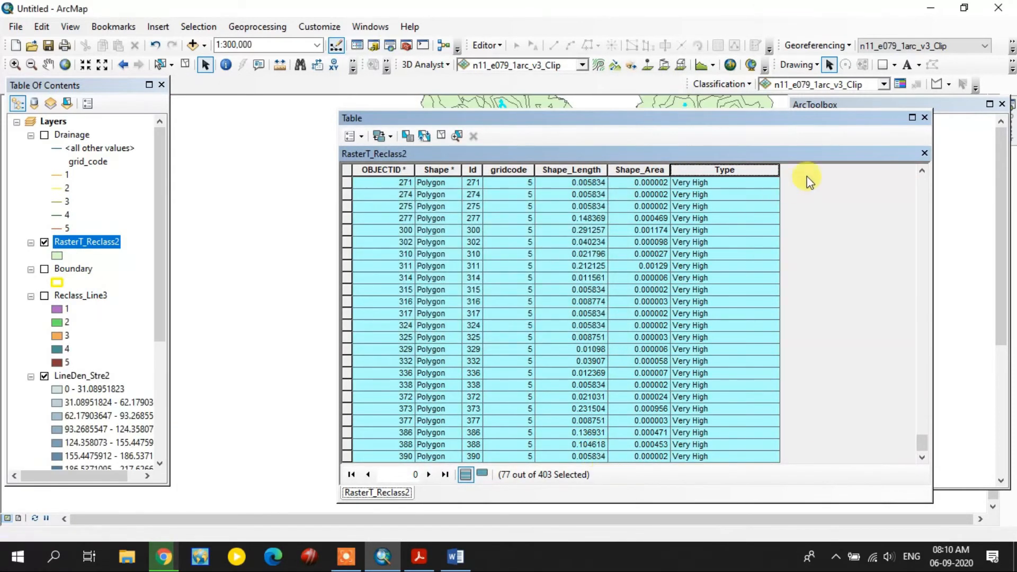
click(925, 118)
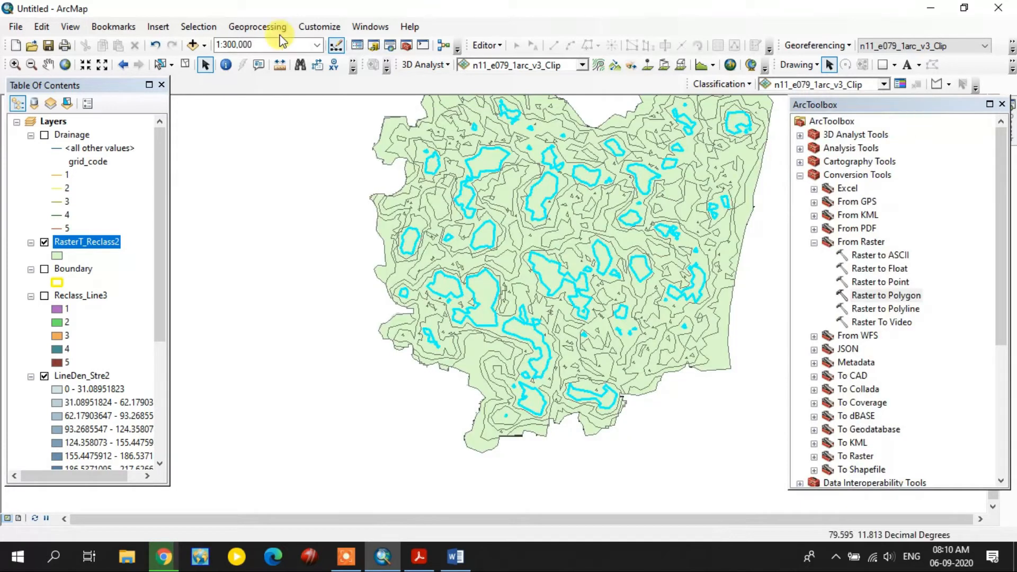
click(185, 65)
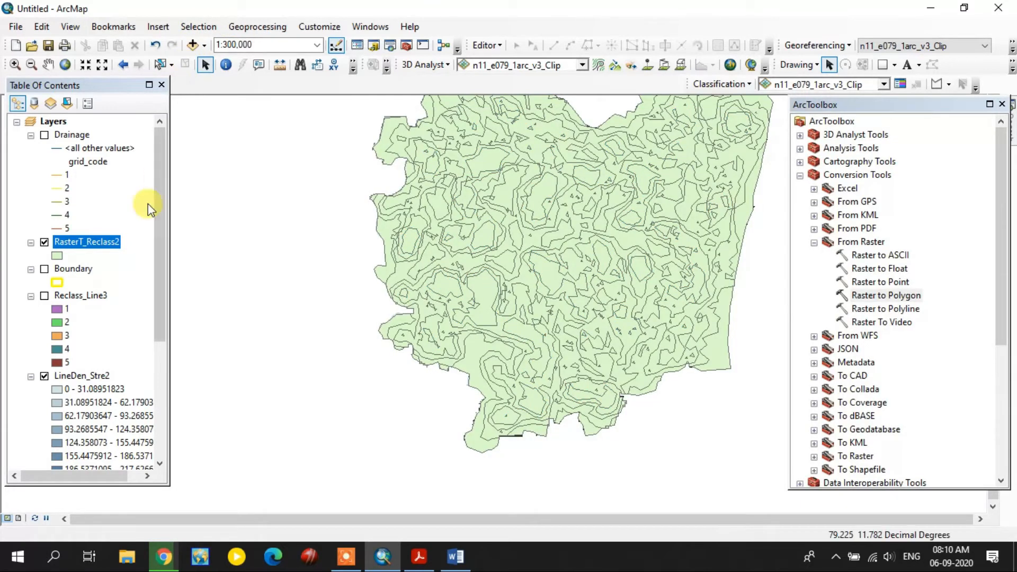
Symbolize the RasterT_Reclass2 layer by unique values of the Type field, adding all values with outline-free symbols.
right_click(103, 241)
click(194, 528)
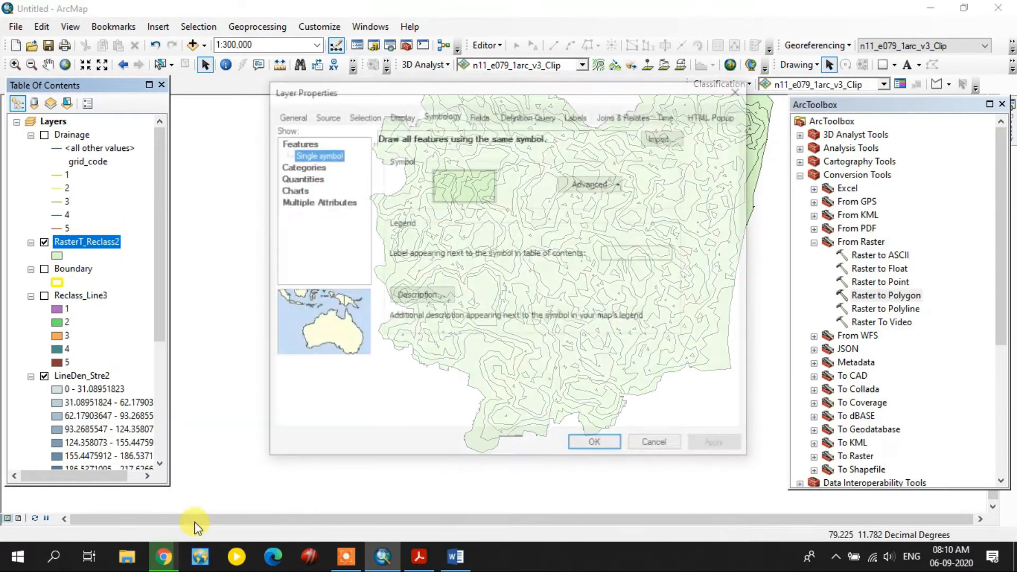
click(293, 168)
click(450, 168)
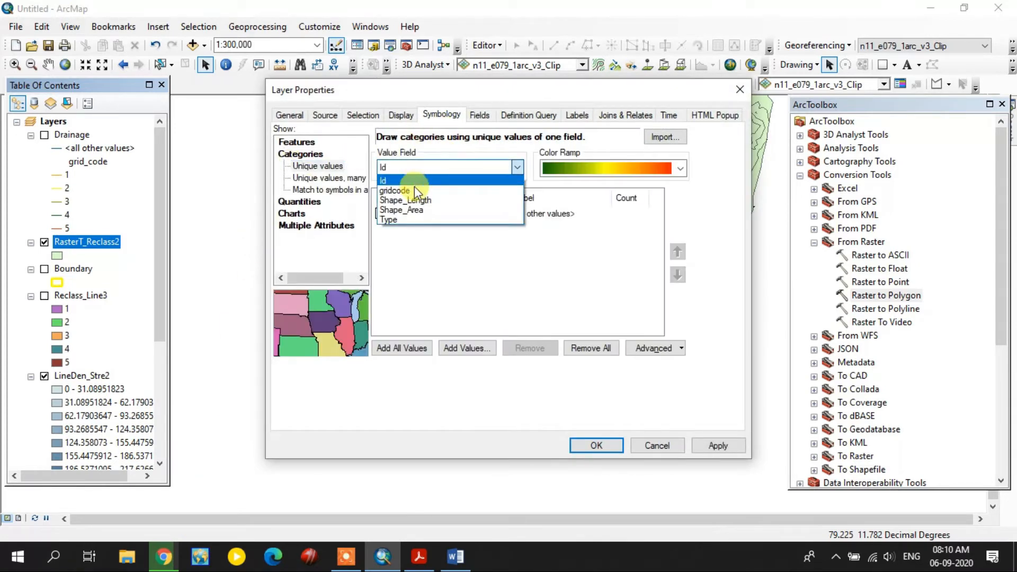
click(395, 219)
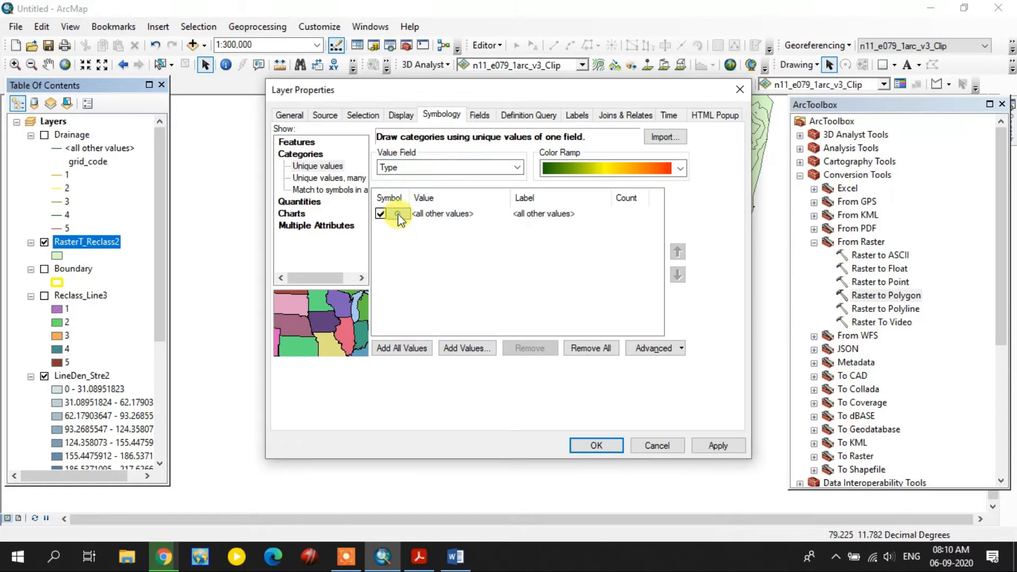
double_click(399, 214)
click(996, 268)
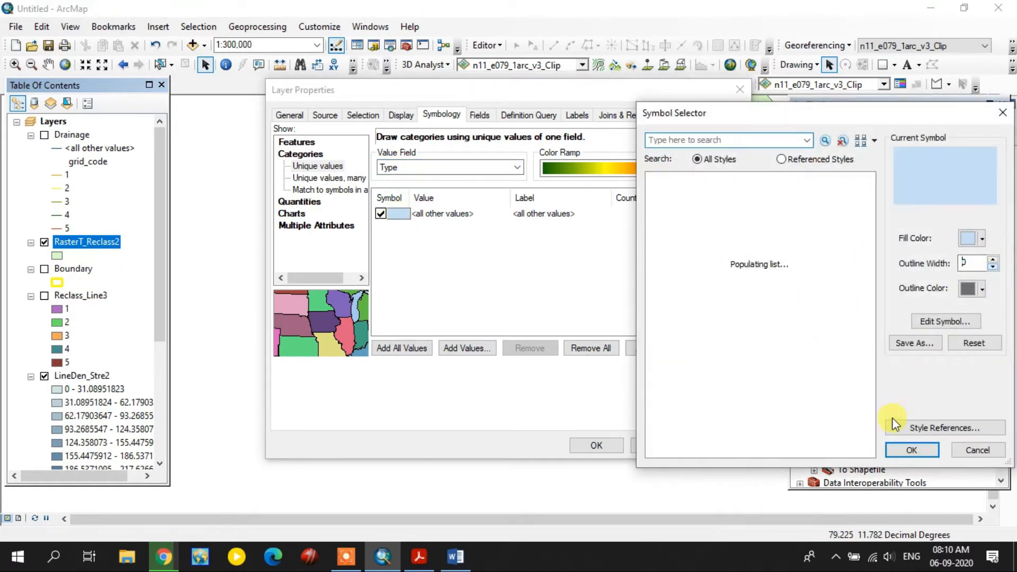
click(899, 451)
click(401, 348)
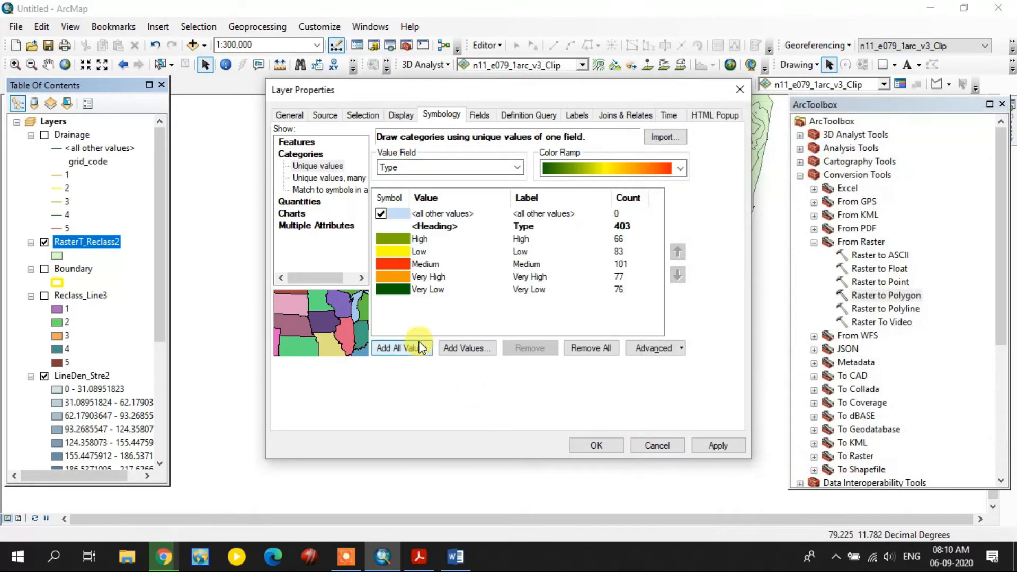
click(572, 445)
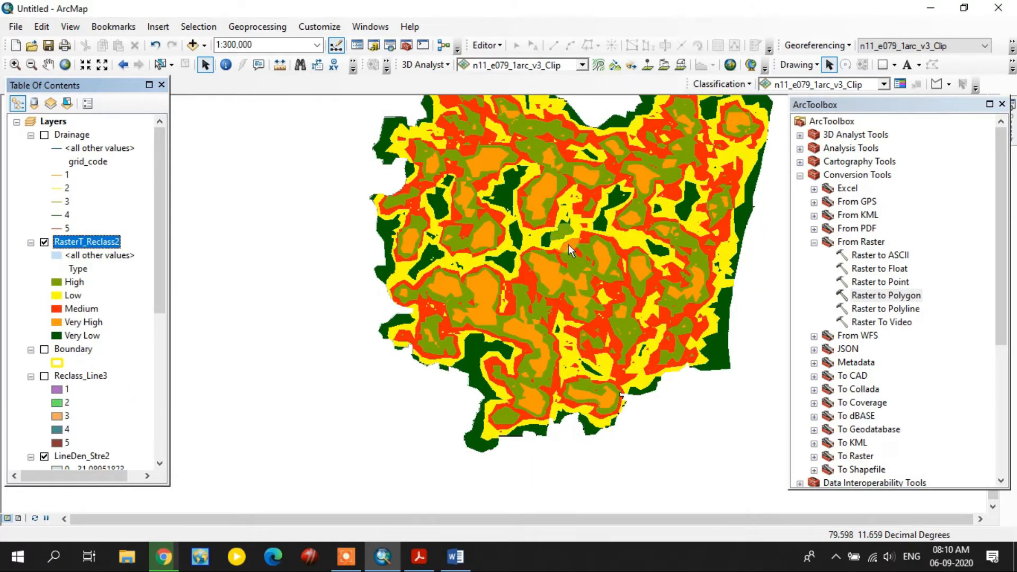
Remove the Drainage, Reclass_Line3 and LineDen_Stre2 layers from the map.
drag(595, 213, 560, 253)
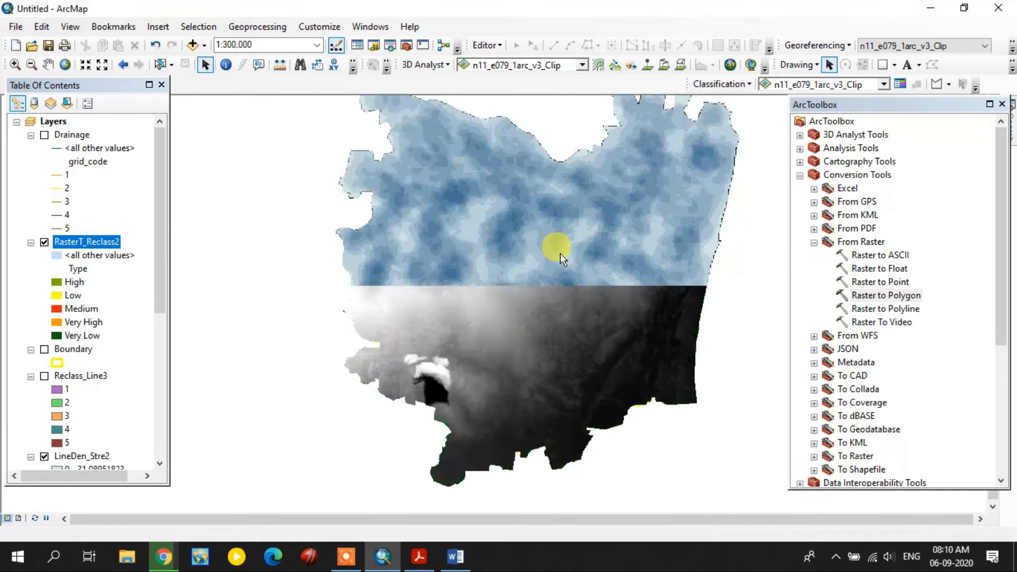
click(1002, 104)
scroll(648, 243, down, 1)
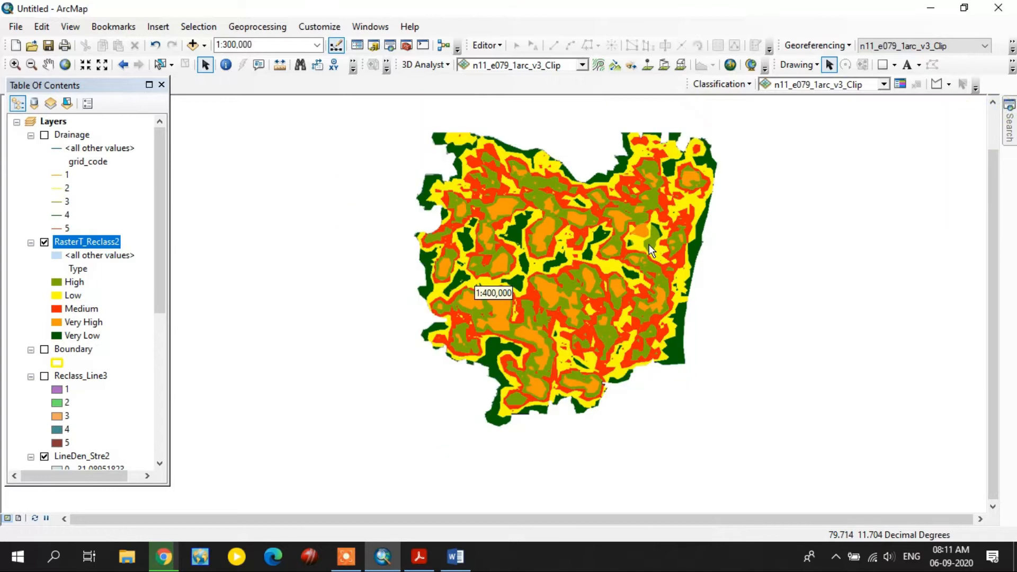
drag(642, 244, 589, 250)
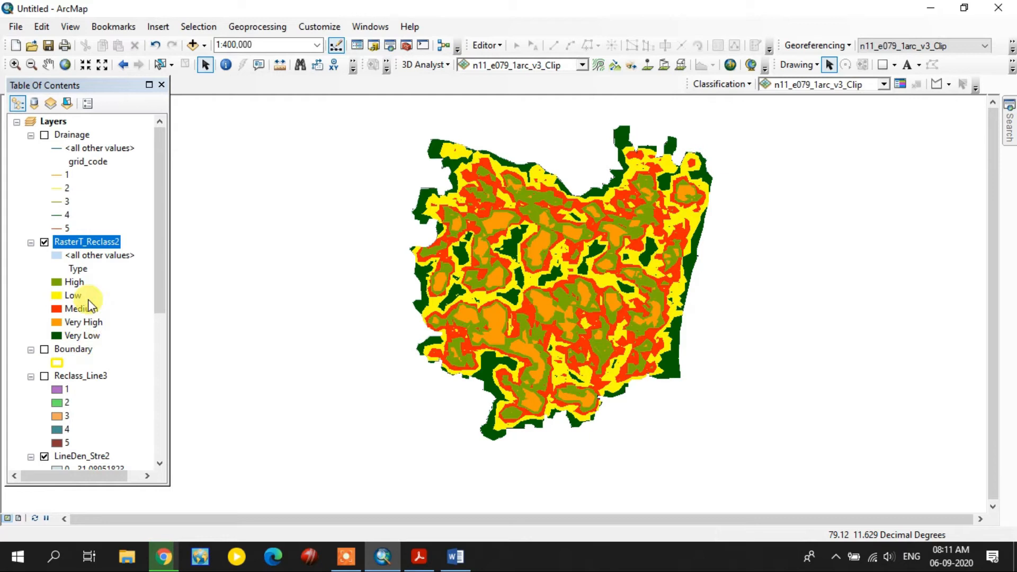
right_click(69, 136)
click(113, 162)
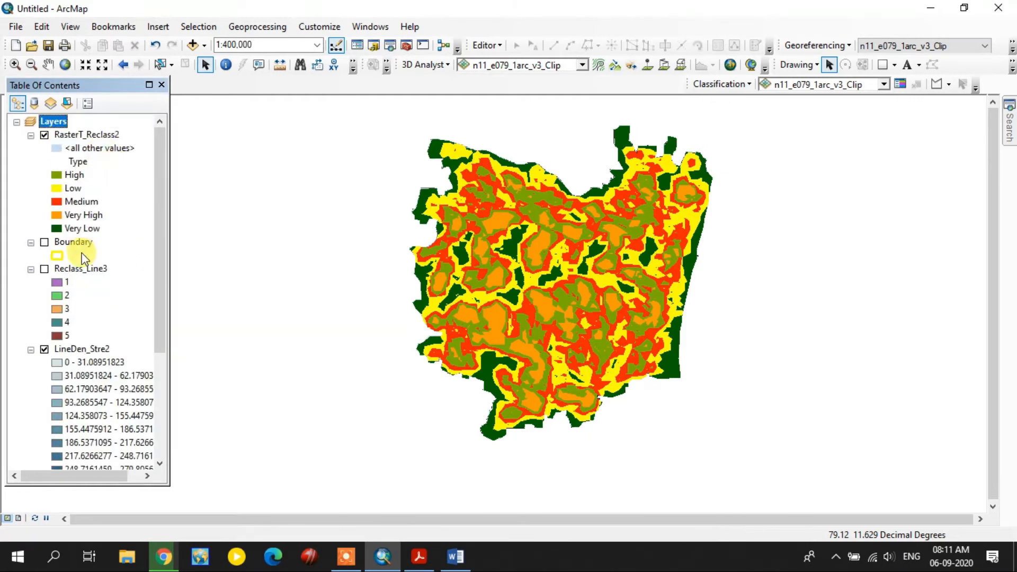
right_click(81, 269)
click(117, 297)
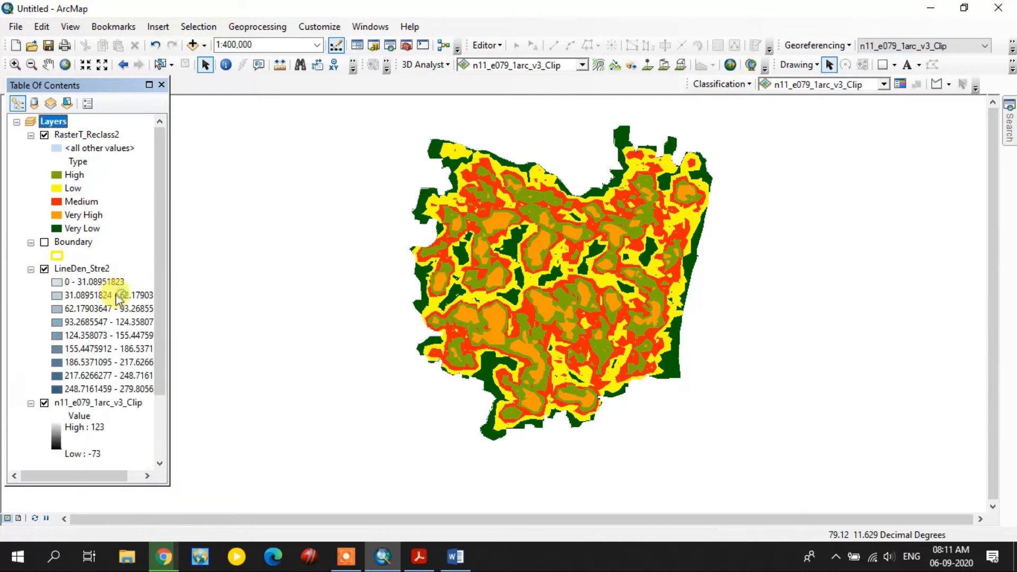
right_click(81, 268)
click(123, 290)
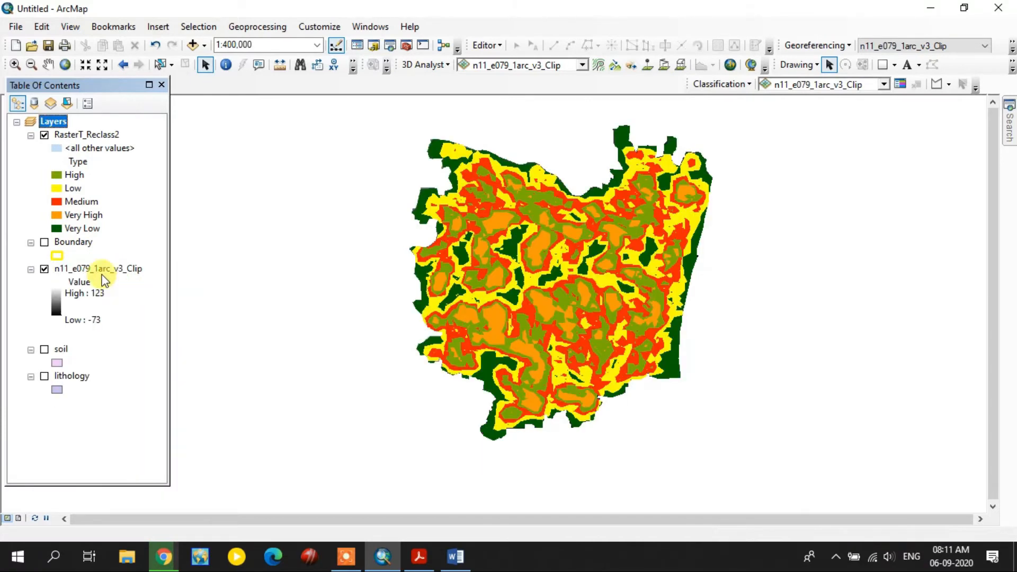
Rename the RasterT_Reclass2 layer as Drainage Density and hide it on the map.
click(86, 135)
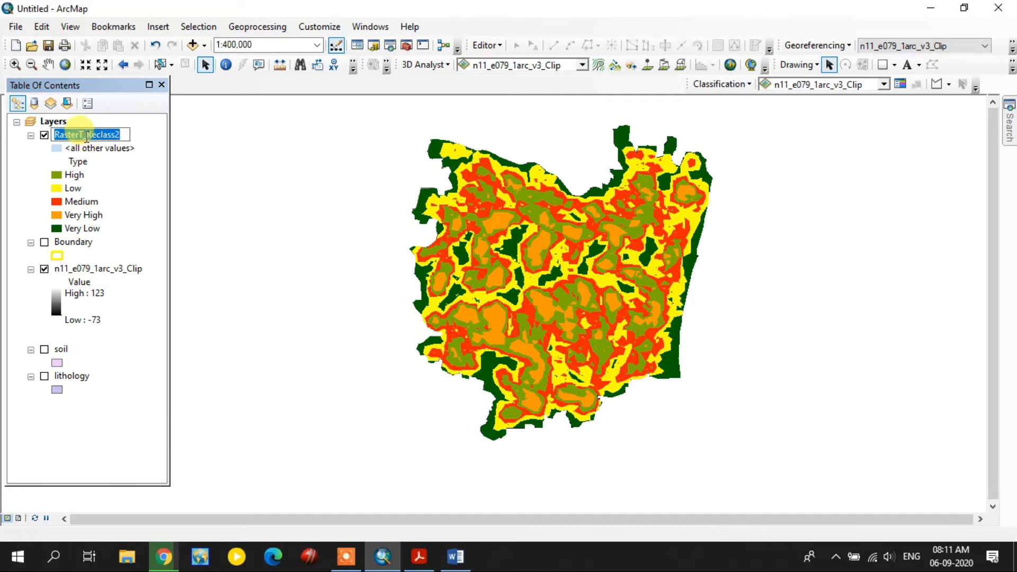
text(Drainage Density)
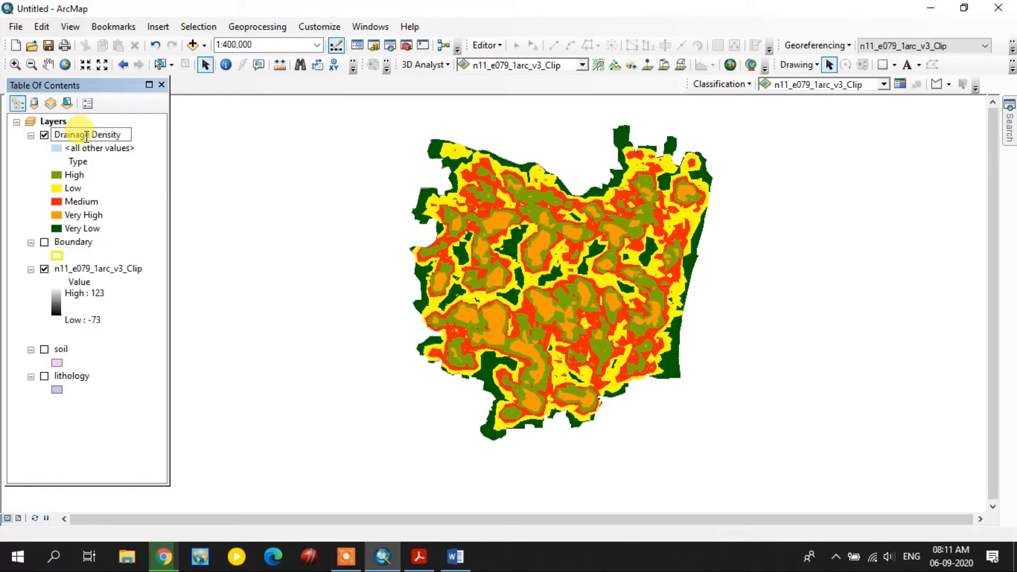
key(Return)
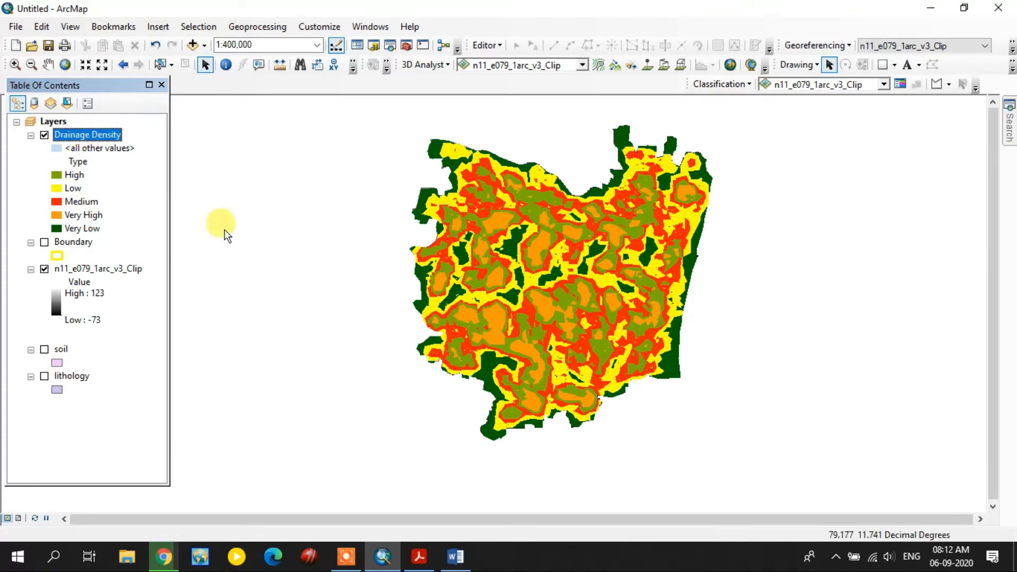
click(44, 135)
click(103, 448)
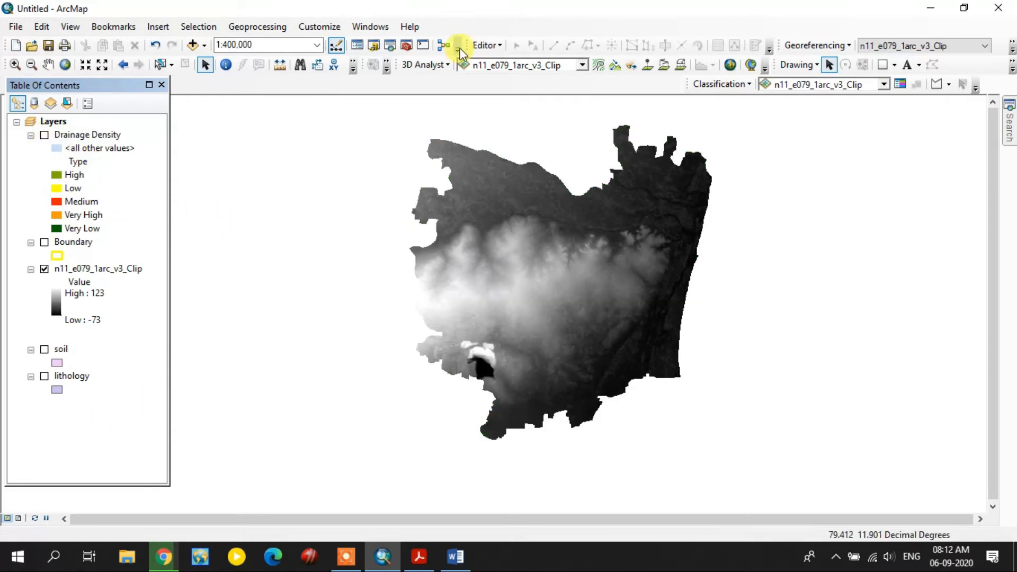
Open the Hillshade tool from the Surface toolset of the Spatial Analyst Tools.
click(409, 47)
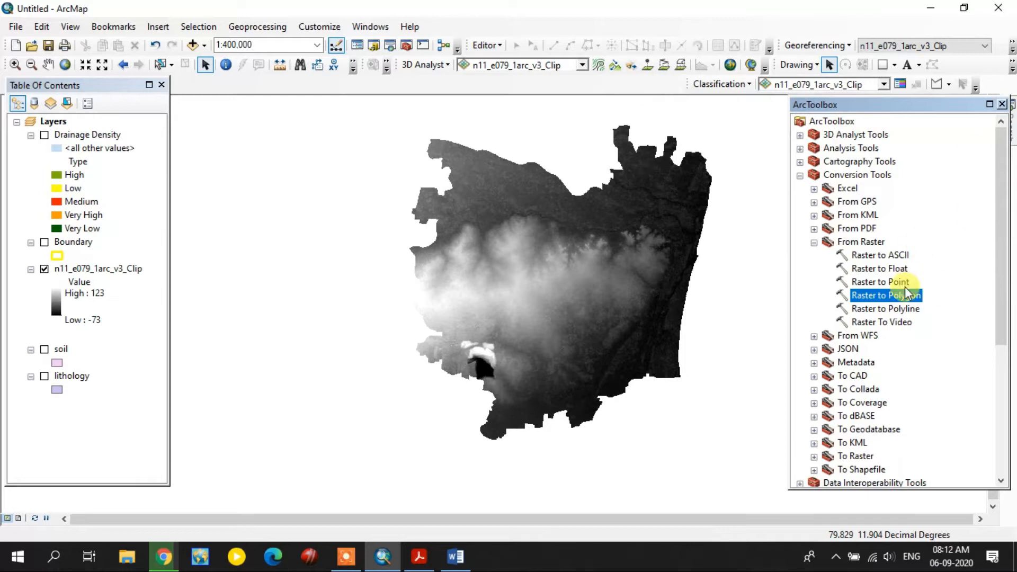
click(814, 243)
click(800, 176)
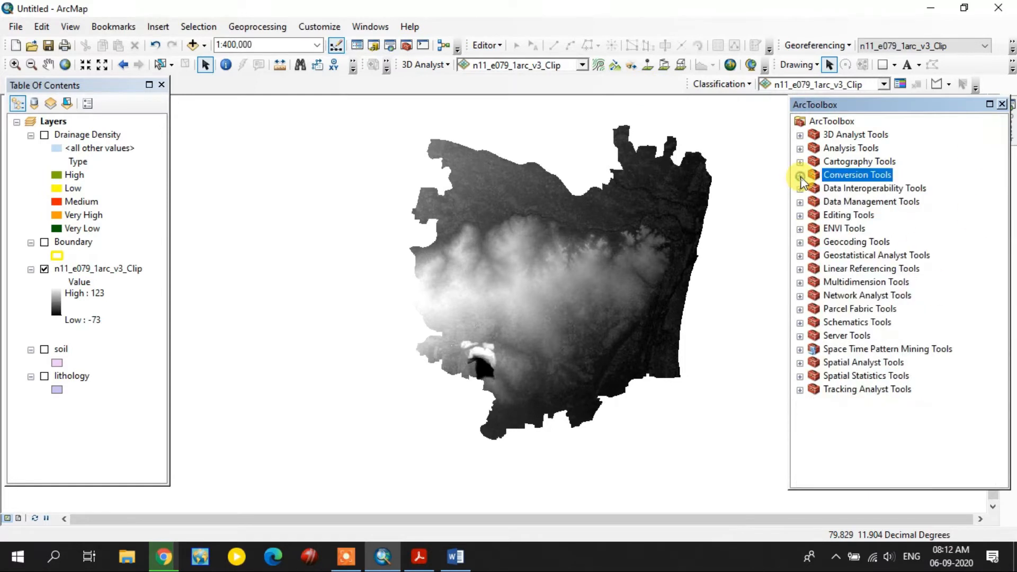
double_click(862, 364)
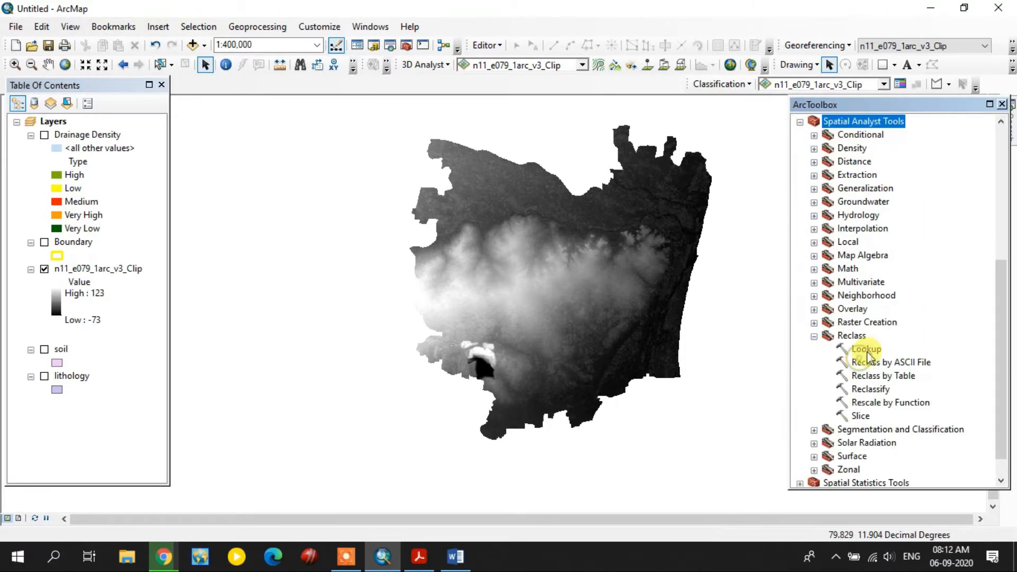
scroll(872, 356, down, 1)
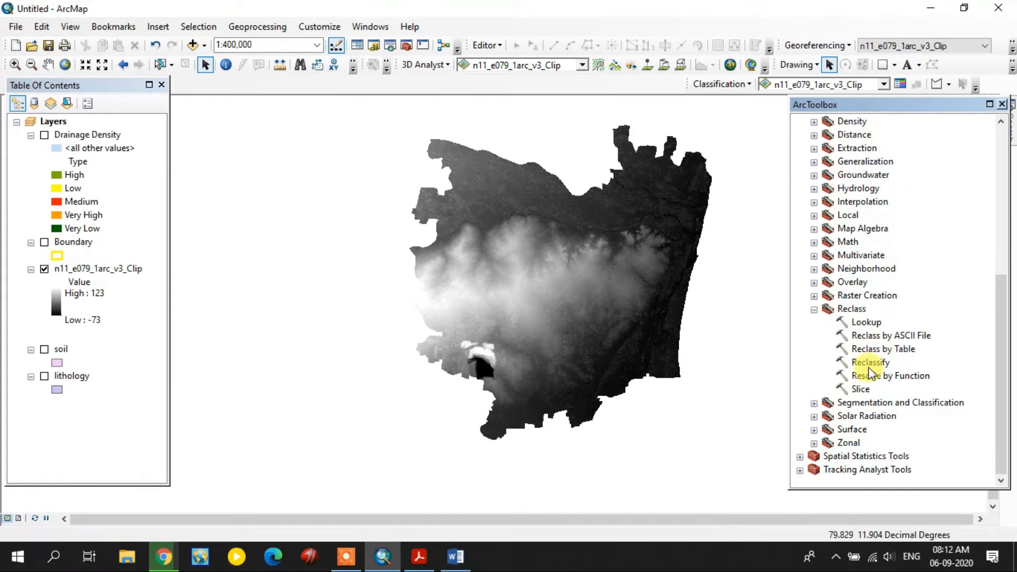
click(815, 309)
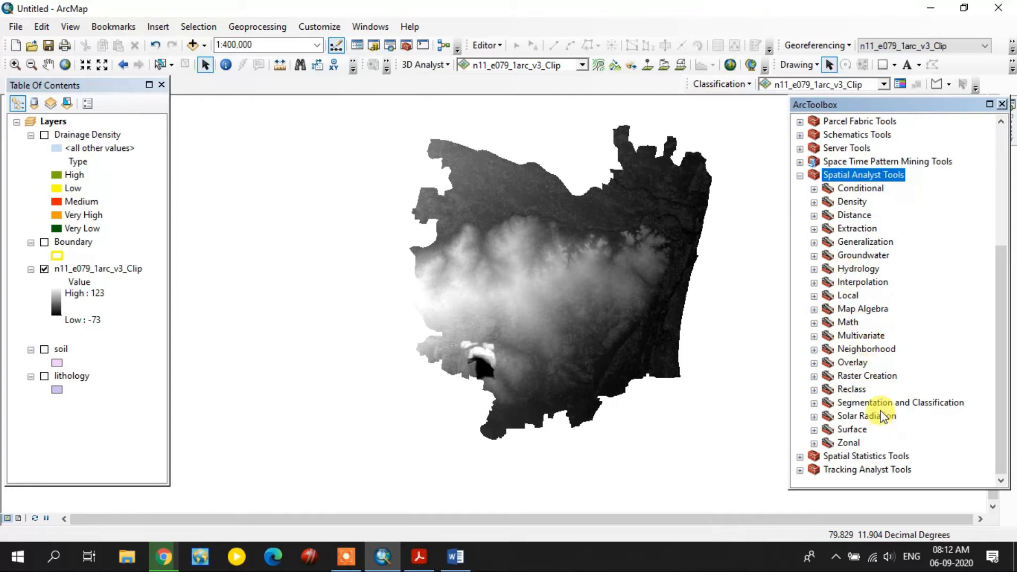
double_click(854, 429)
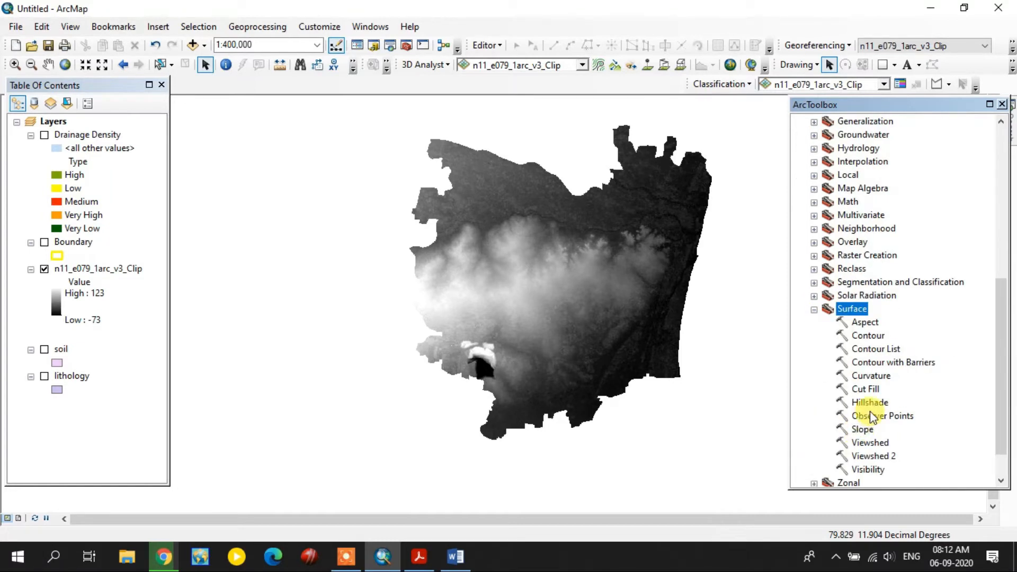
scroll(856, 403, down, 1)
click(867, 363)
double_click(868, 363)
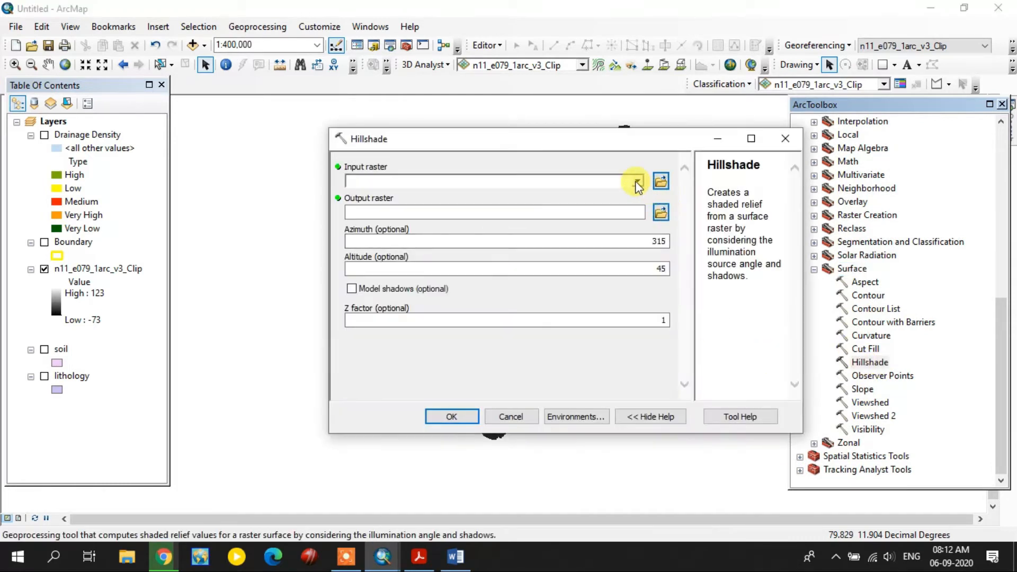
Run Hillshade on n11_e079_1arc_v3_Clip with azimuth 315, altitude 45 and Z factor 1.
click(637, 181)
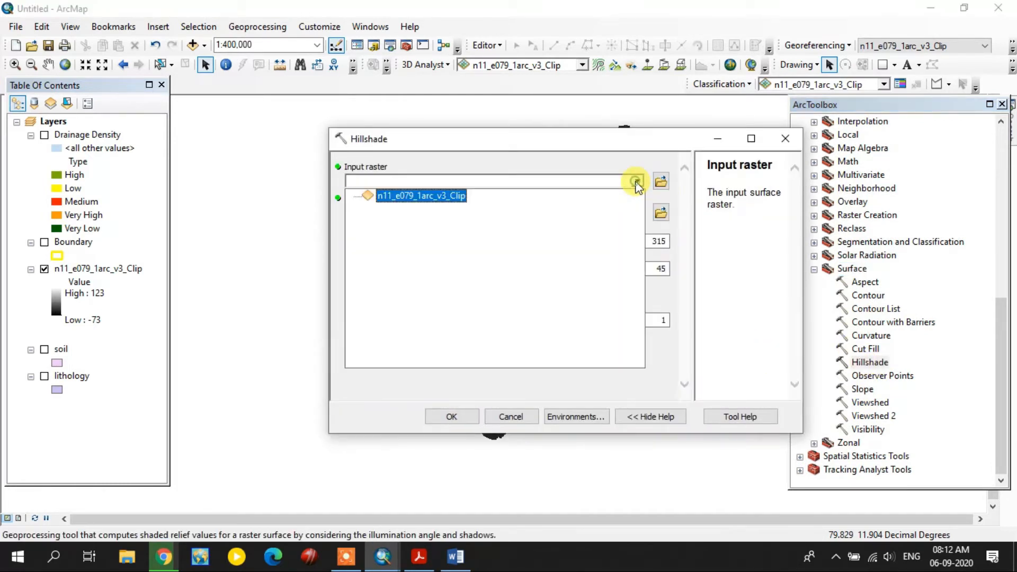
click(444, 203)
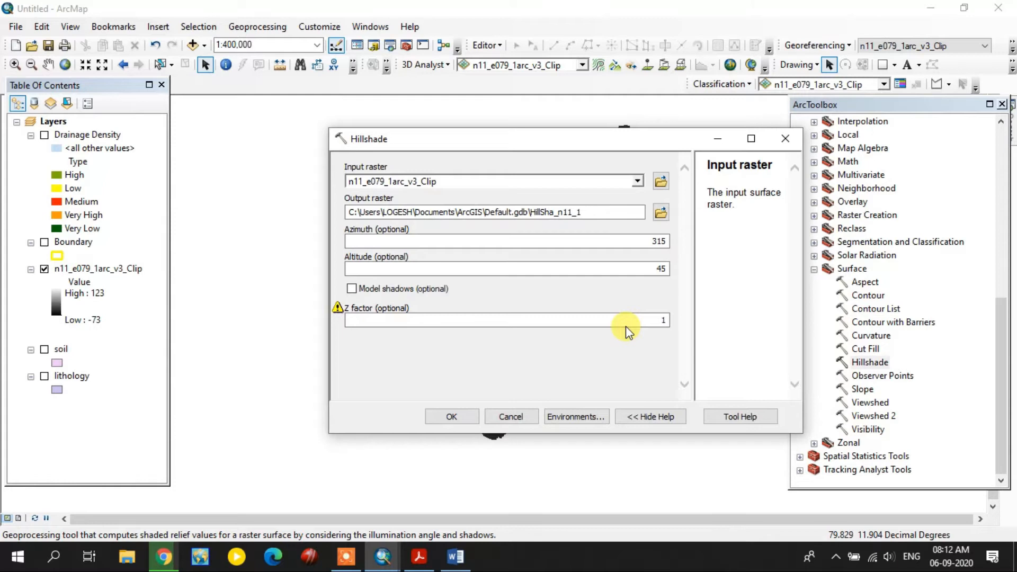
click(452, 416)
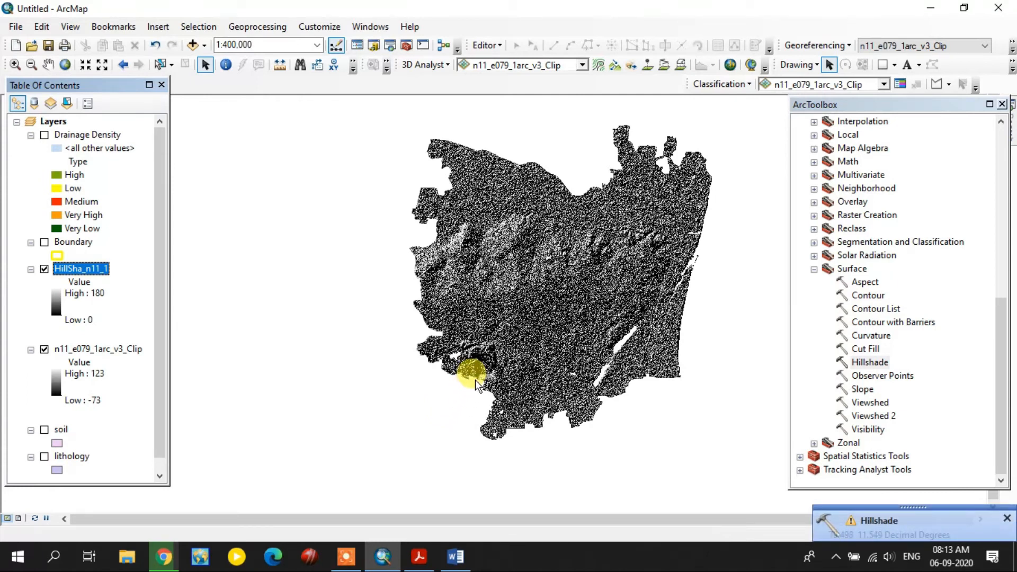
Rename the newly created hillshade layer as 315-45.
click(61, 268)
text(31)
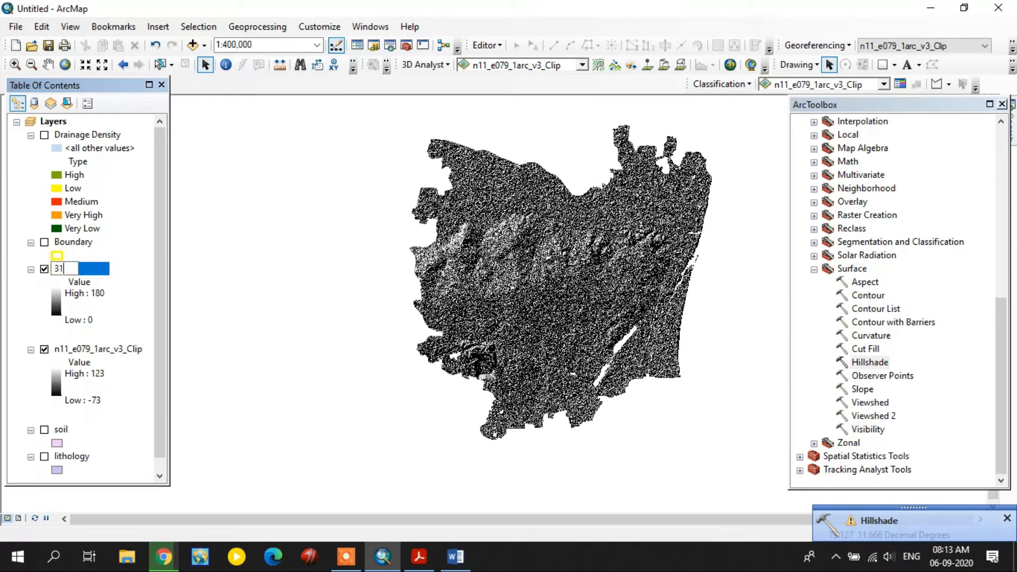
text(5-45)
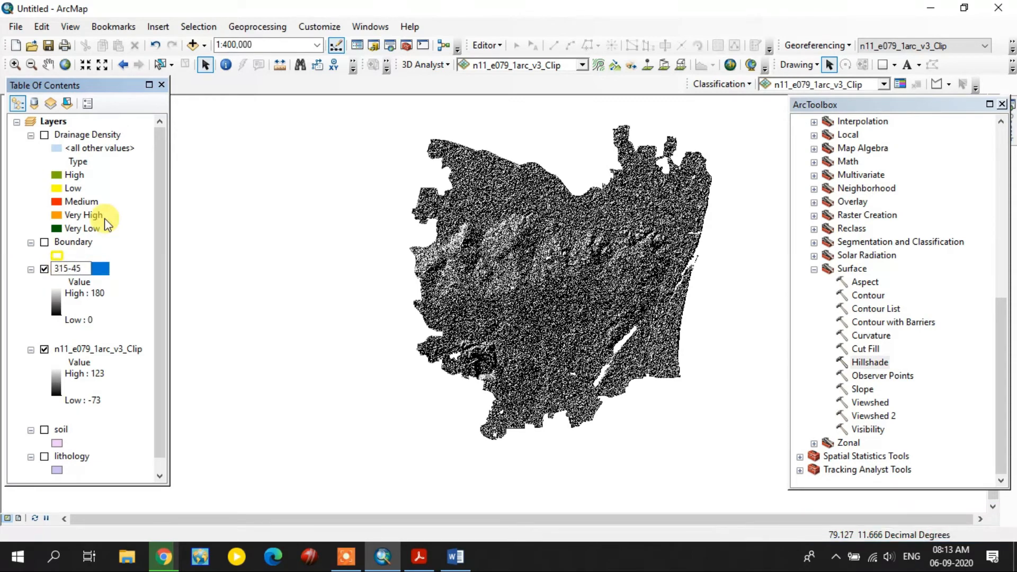
key(Return)
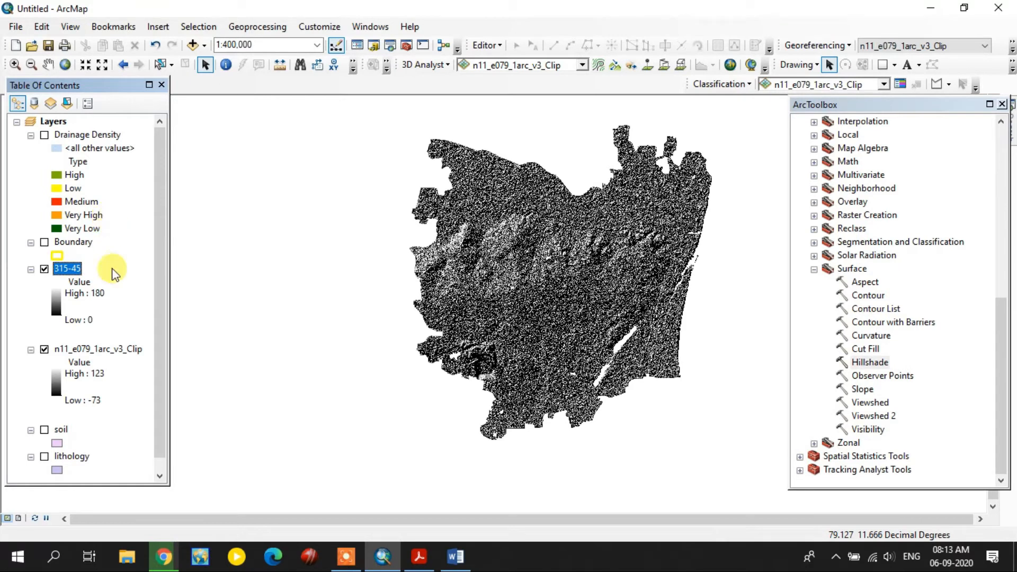
Create a second hillshade from n11_e079_1arc_v3_Clip with azimuth 200, altitude 50 and Z factor 1.
double_click(875, 362)
click(638, 181)
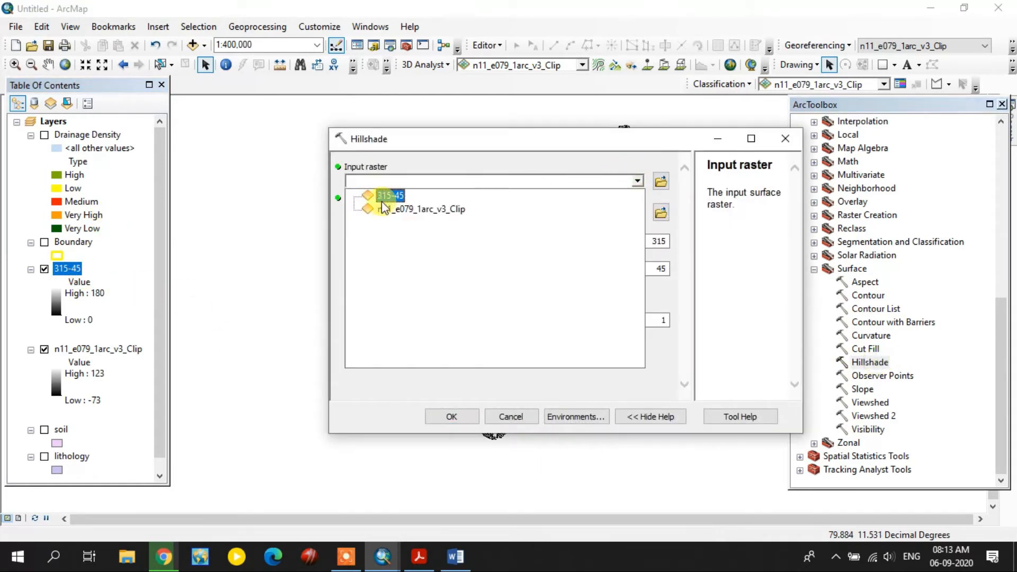
click(408, 219)
double_click(658, 241)
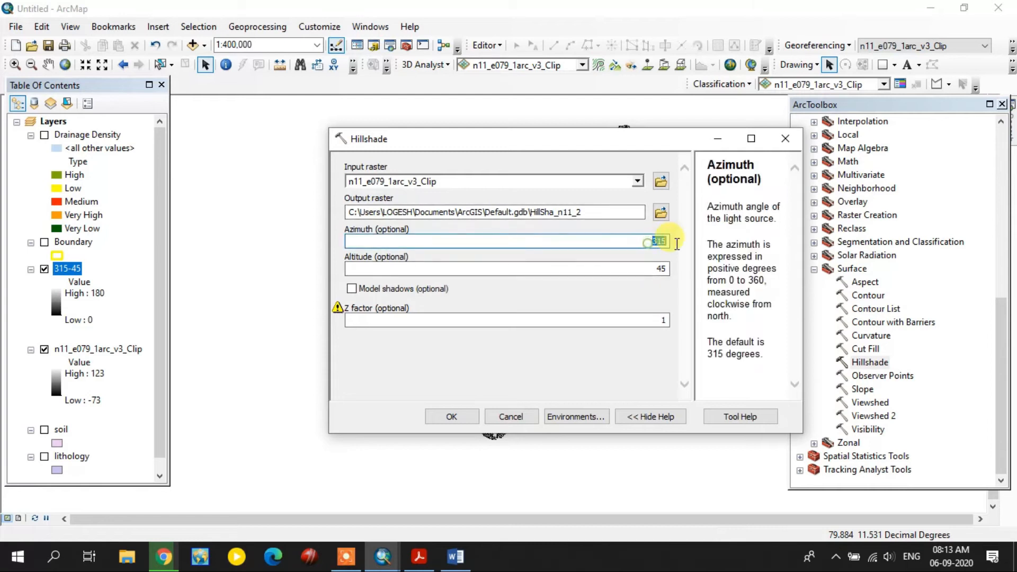
text(200)
double_click(660, 268)
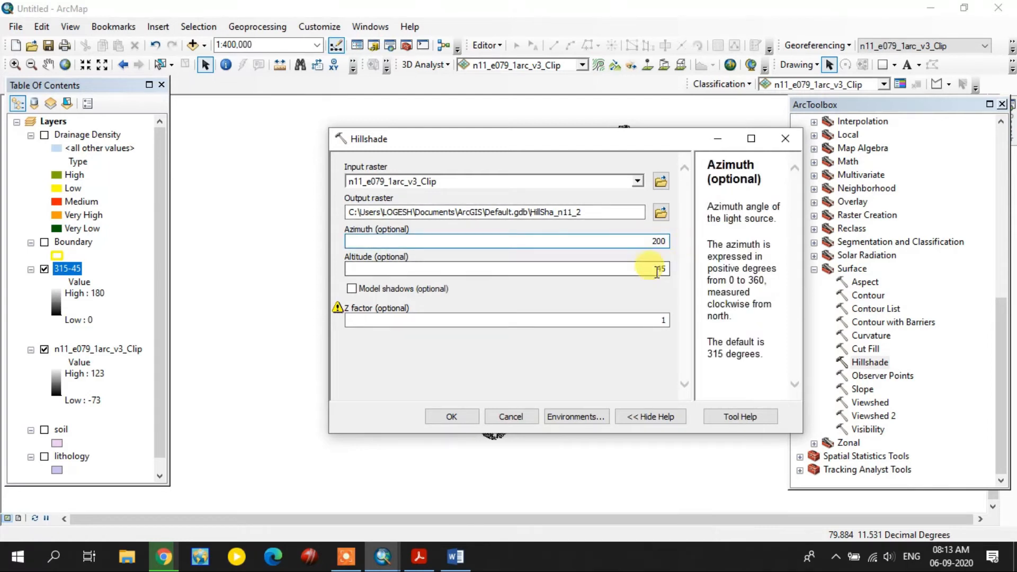
text(50)
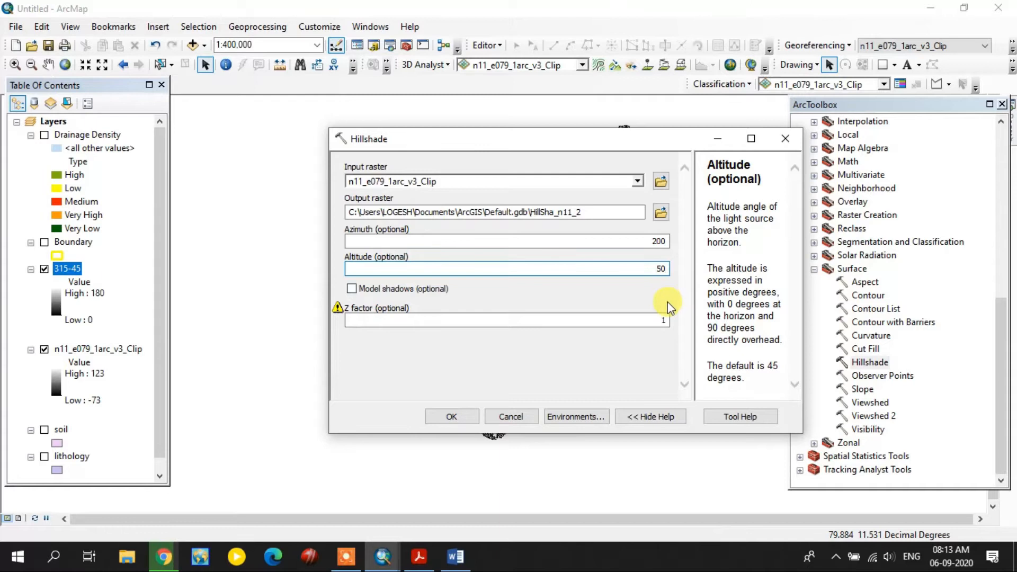
click(663, 319)
click(451, 417)
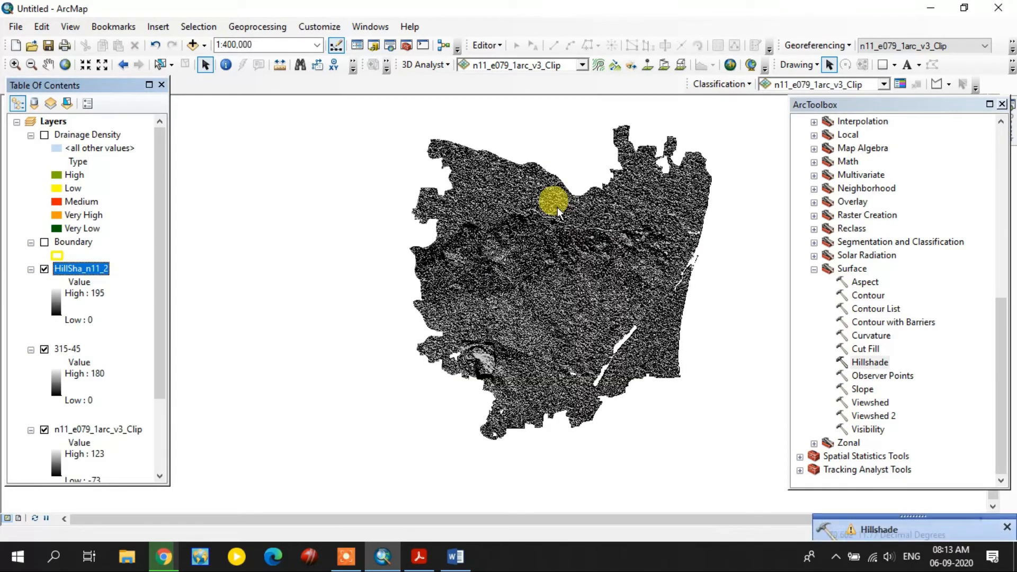
Rename the second hillshade layer as 200-50.
click(94, 270)
text(200)
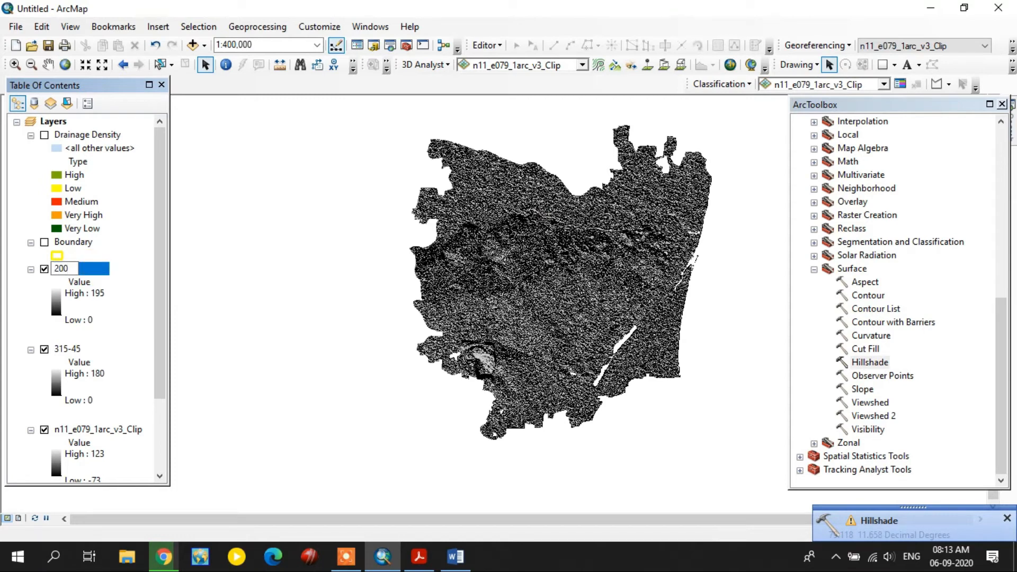
text(-50)
key(Return)
Add the lineament_density.shp shapefile from the sri Project folder to the map.
click(194, 45)
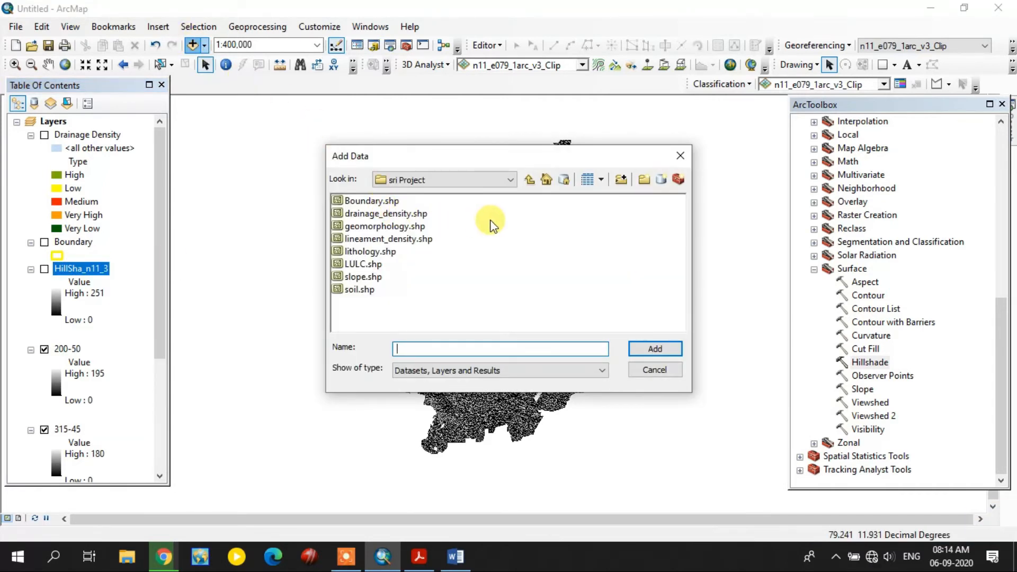
click(527, 183)
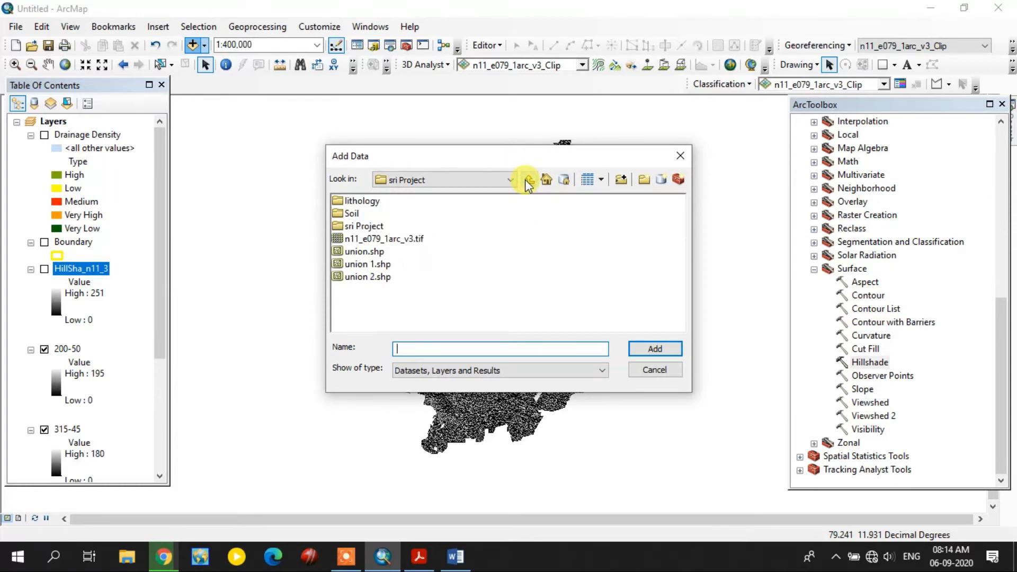
double_click(365, 226)
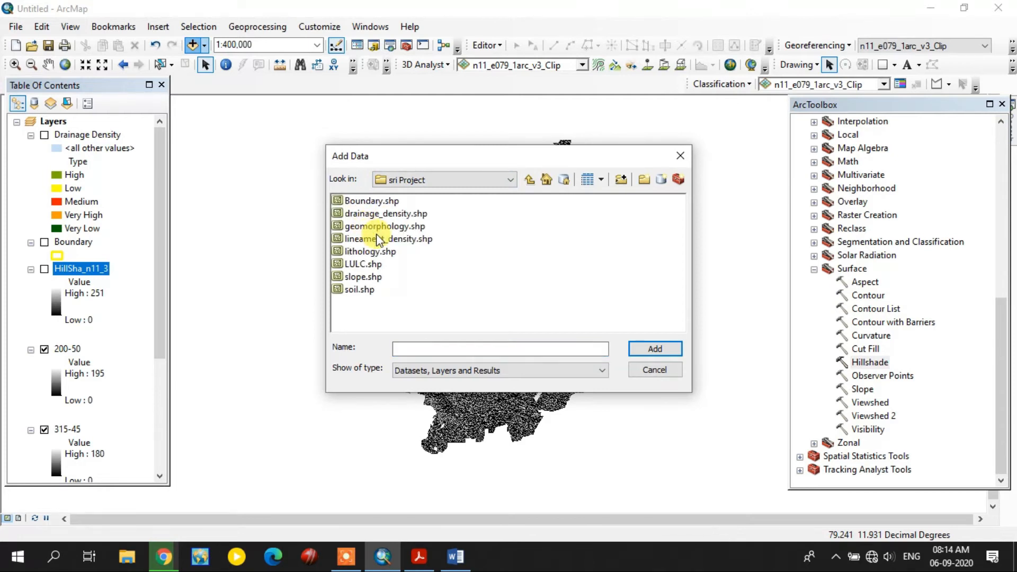
click(378, 238)
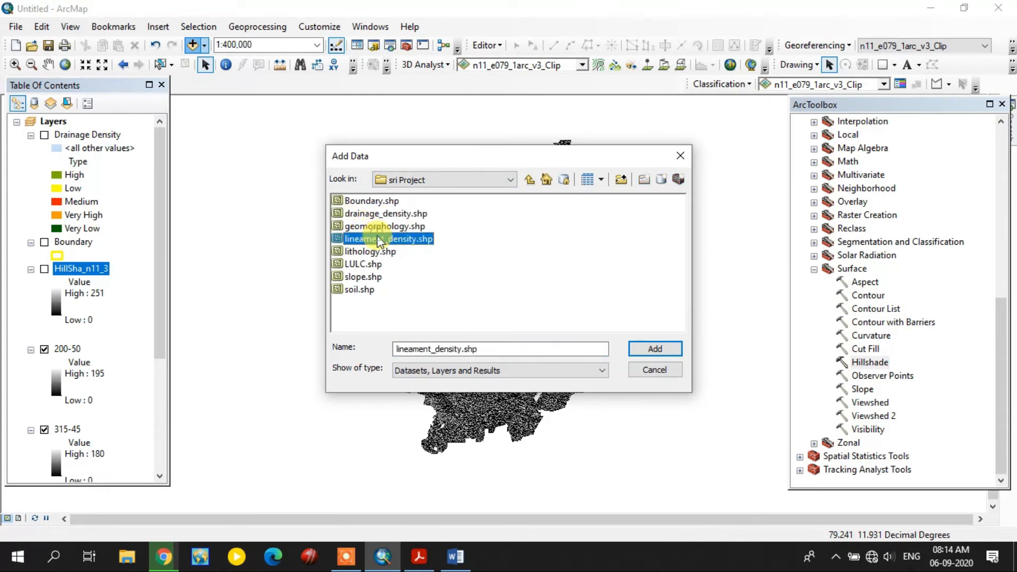
click(650, 347)
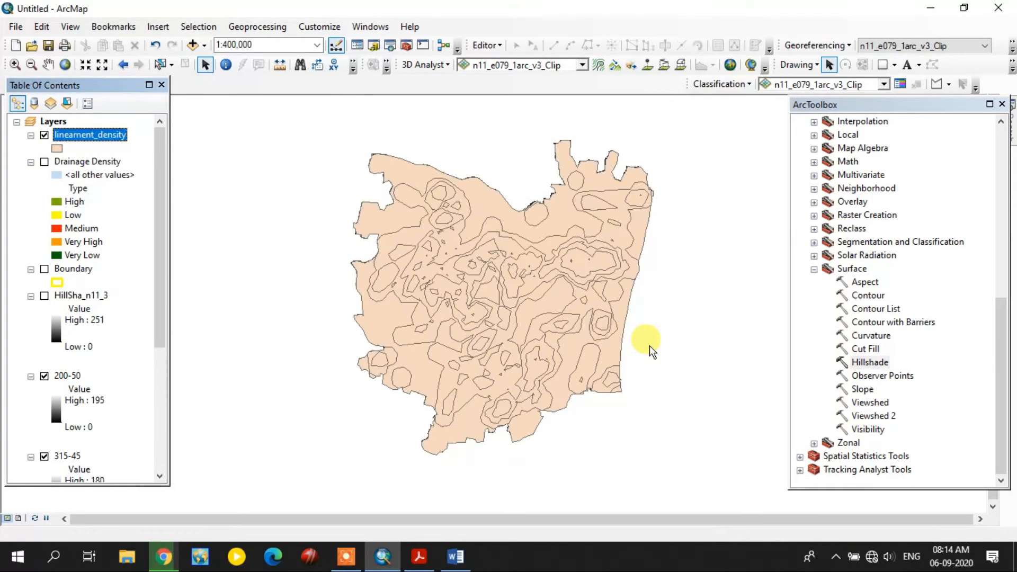
drag(436, 272, 489, 300)
drag(541, 322, 489, 287)
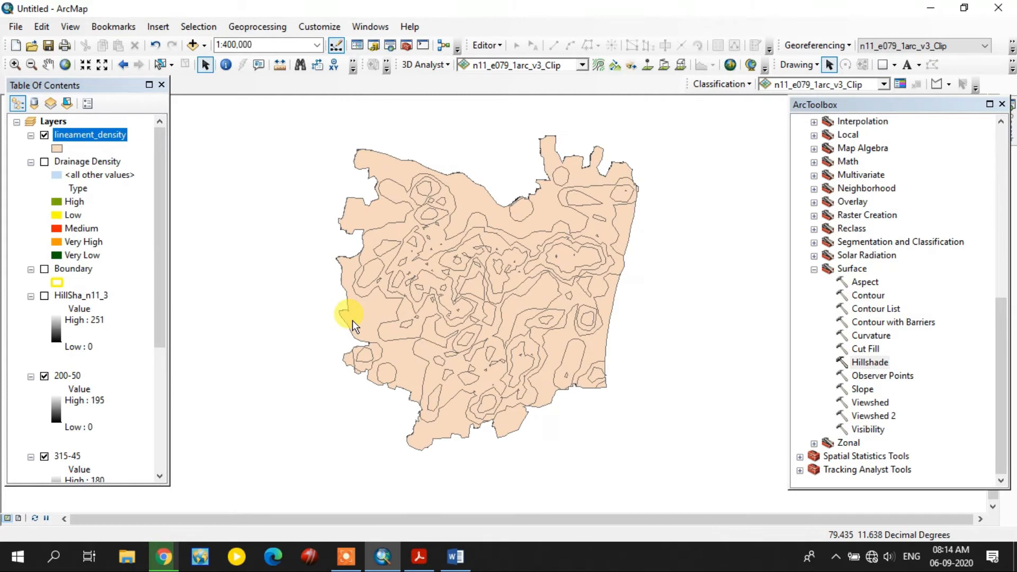
Open the attribute table of the lineament_density layer and sort its records by GRIDCODE in ascending order.
right_click(84, 136)
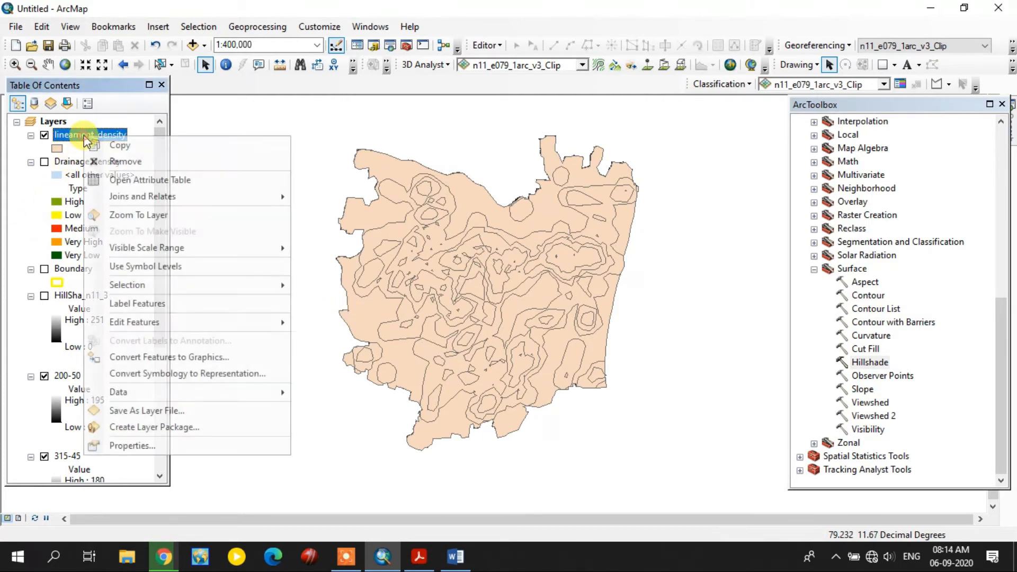
click(142, 181)
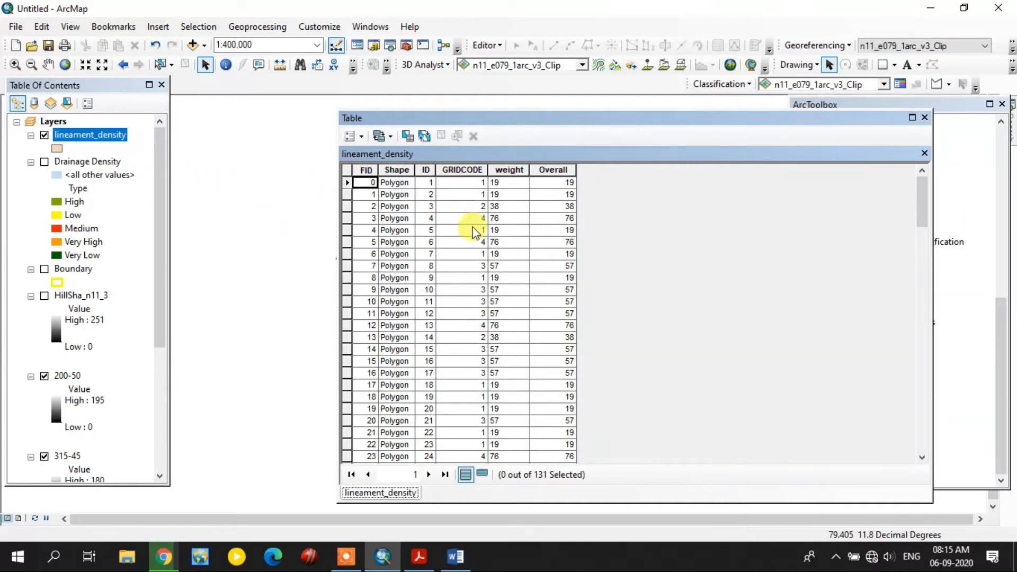
right_click(473, 167)
click(494, 170)
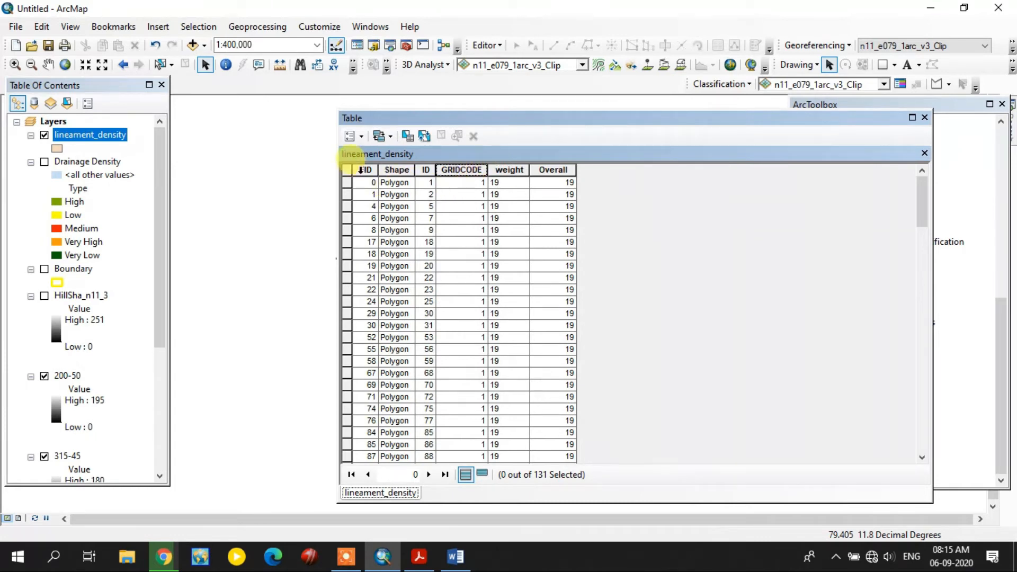
Start adding a new field to the lineament_density attribute table.
click(361, 138)
click(399, 241)
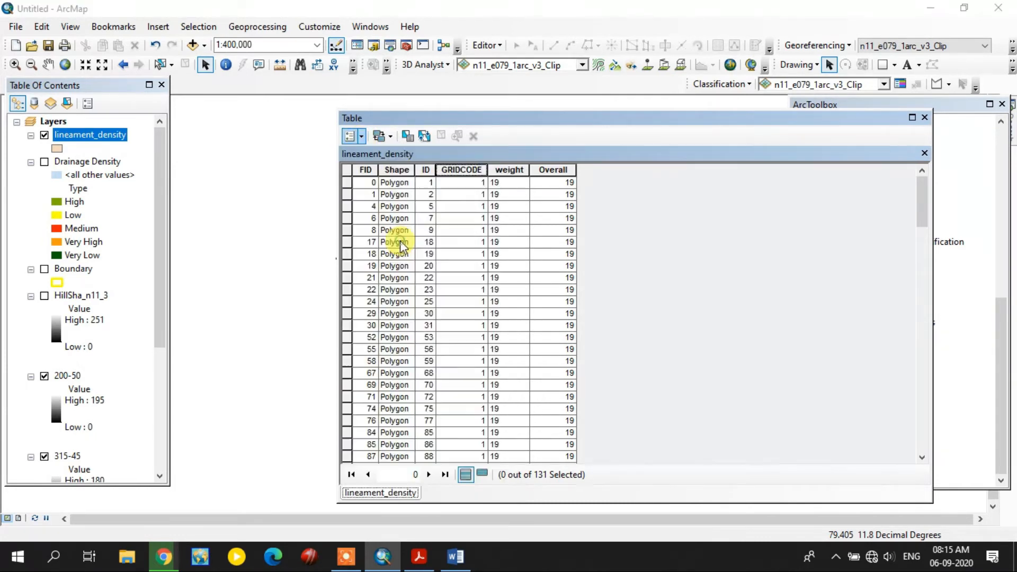
Add a text field named Type to the lineament_density attribute table, narrow its column and close the table.
drag(507, 166, 650, 177)
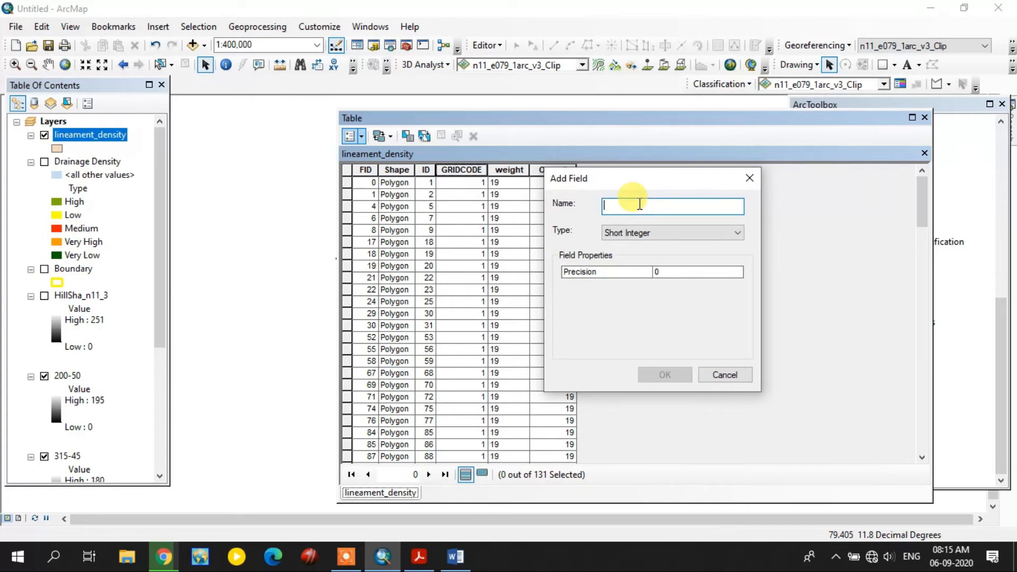
text(Type)
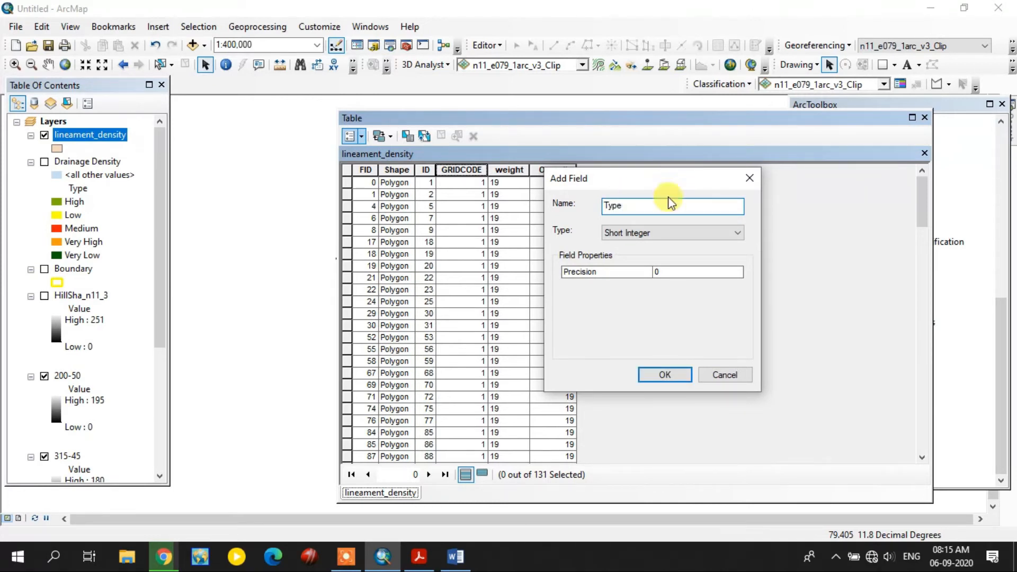
click(667, 231)
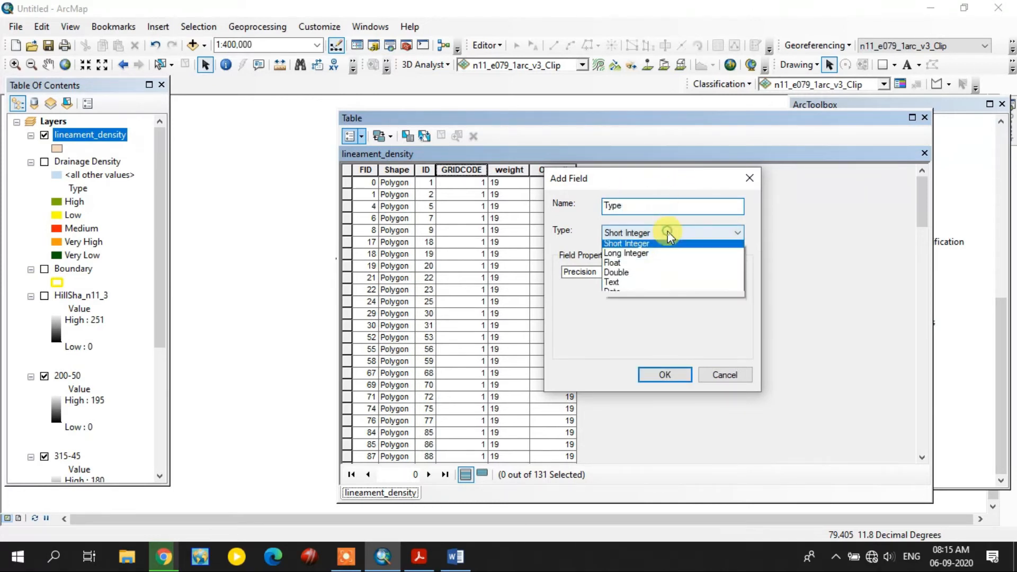
click(655, 283)
click(663, 371)
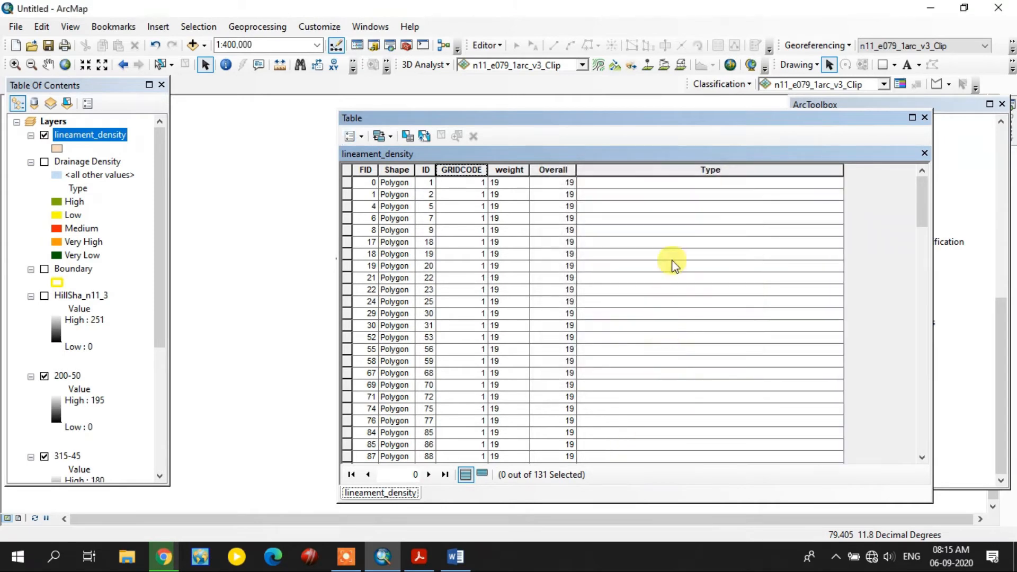
drag(843, 169, 690, 169)
click(926, 117)
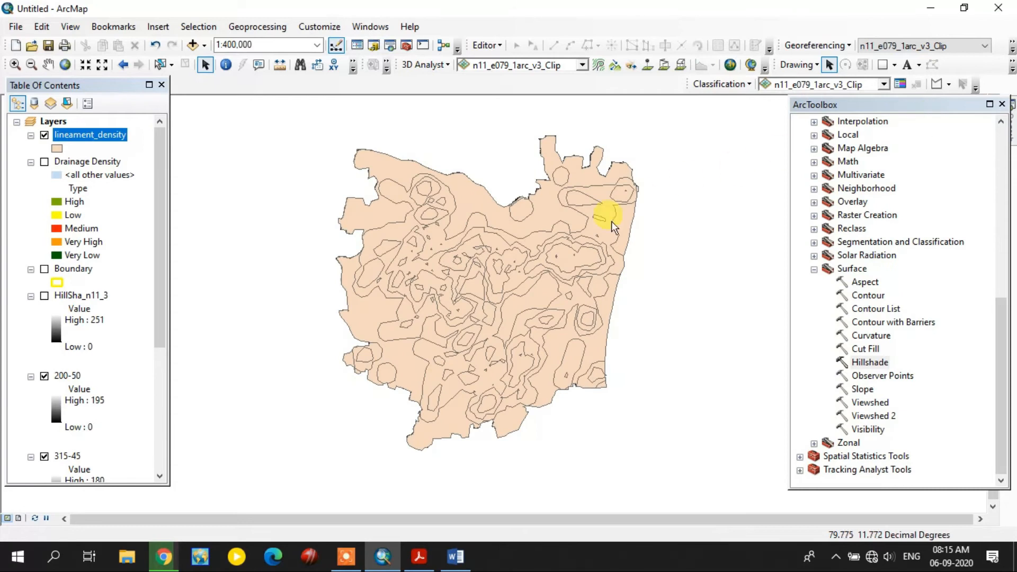
Symbolize the lineament_density layer by unique values of the GRIDCODE field, adding all values.
right_click(104, 139)
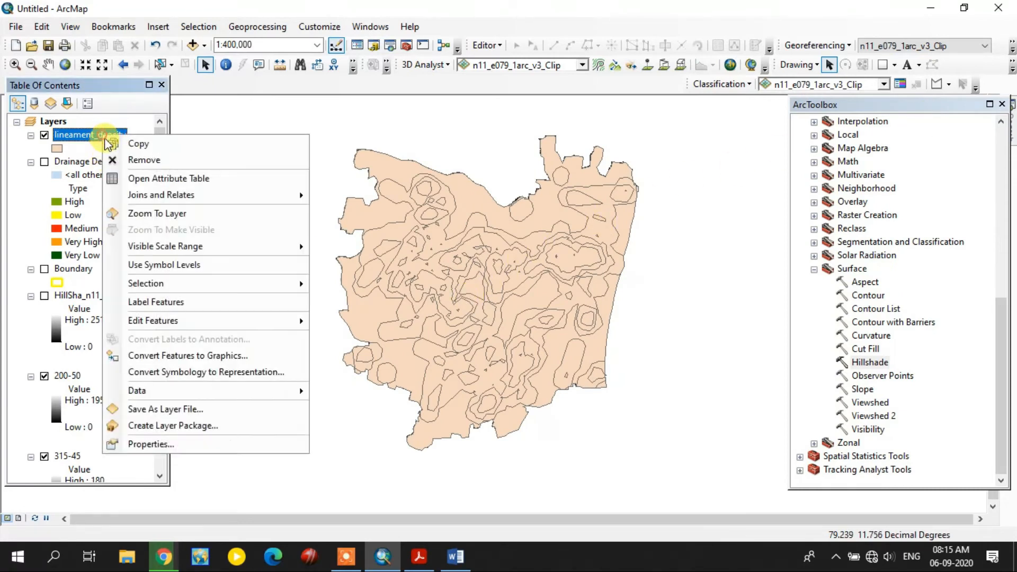
click(175, 444)
click(308, 167)
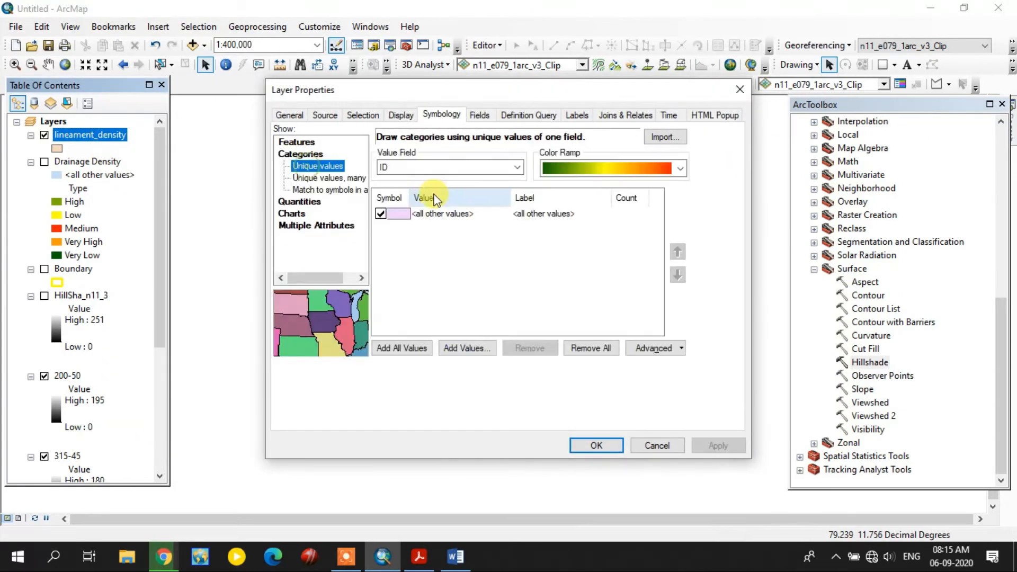
click(444, 166)
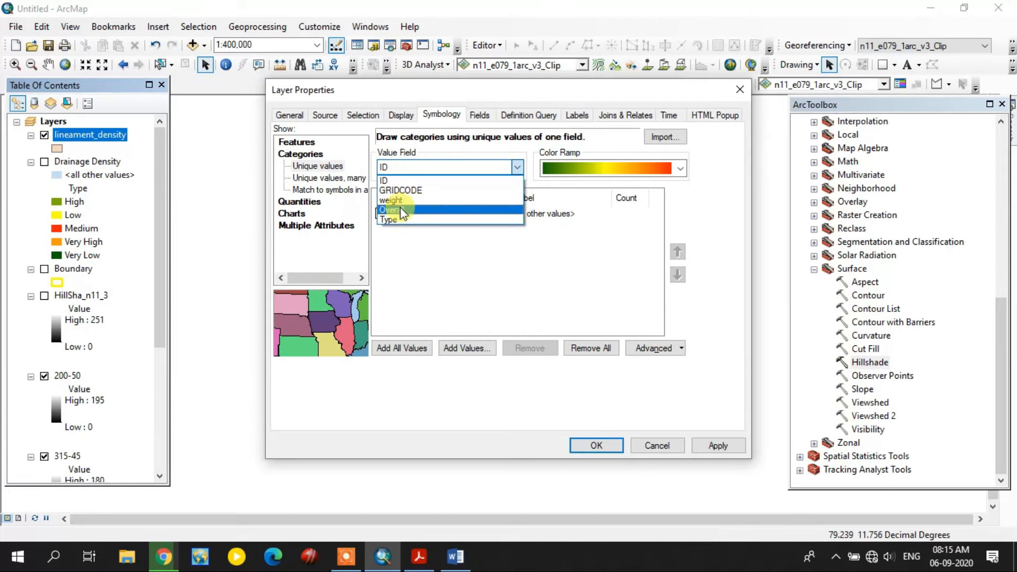
click(403, 191)
click(418, 350)
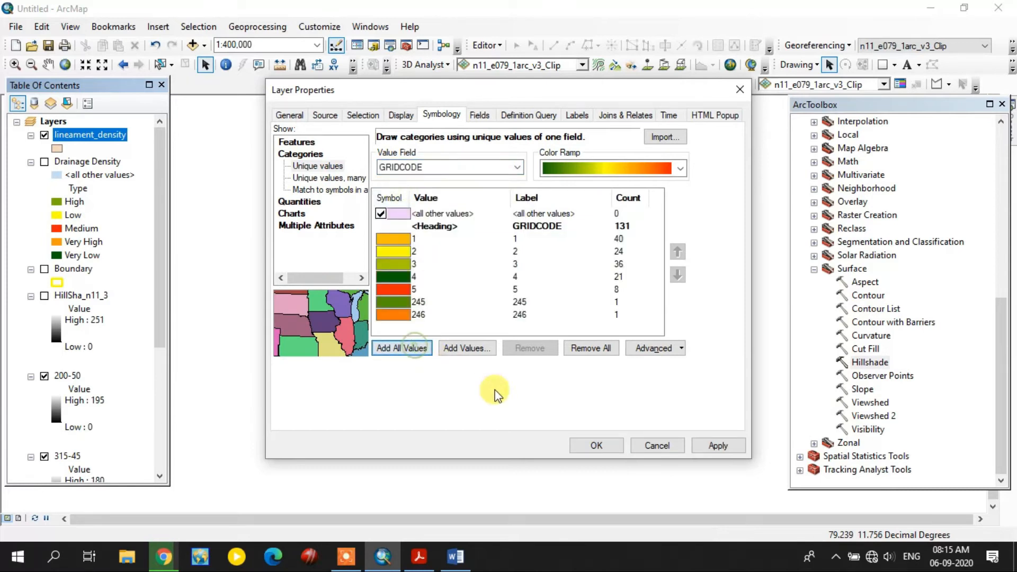
click(585, 448)
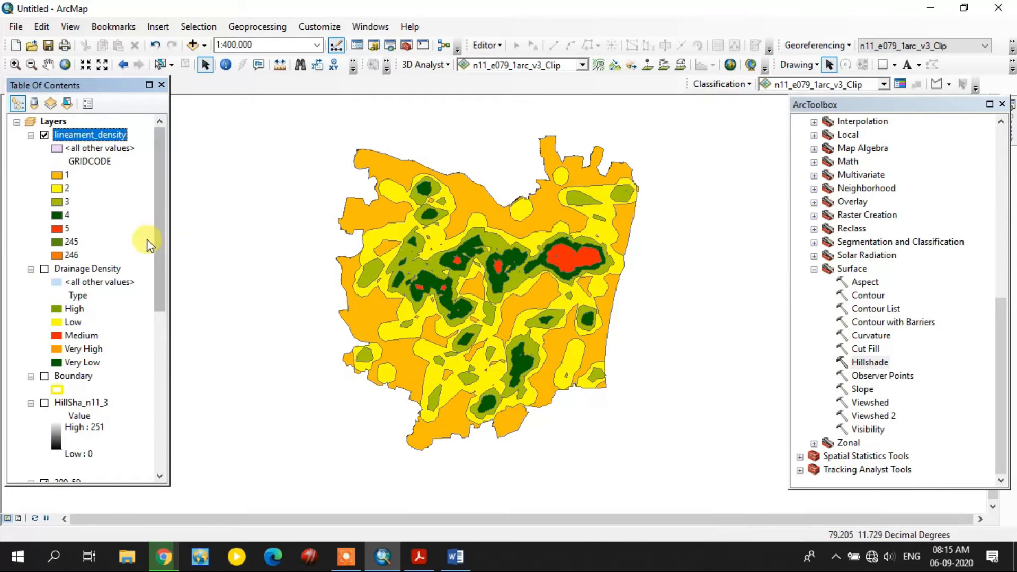
In the lineament_density attribute table, select all GRIDCODE 1 records and calculate their Type field as "Very Low".
right_click(91, 138)
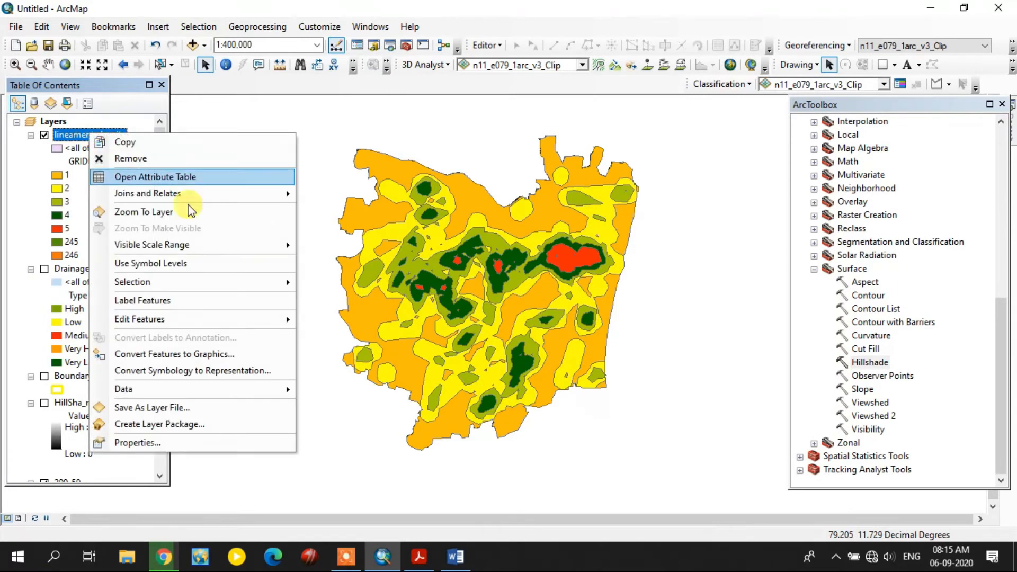
click(171, 178)
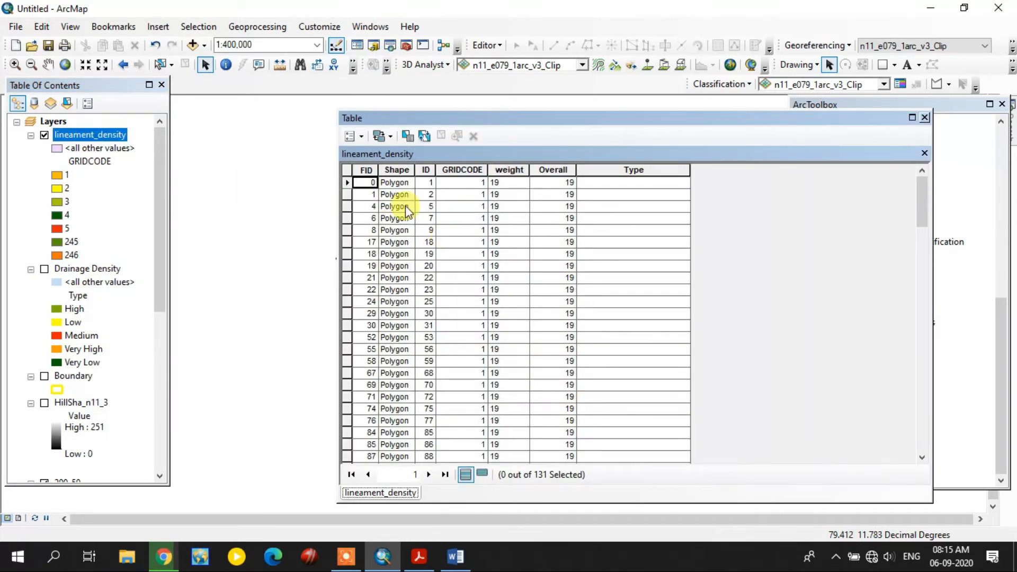
click(340, 184)
scroll(419, 287, down, 13)
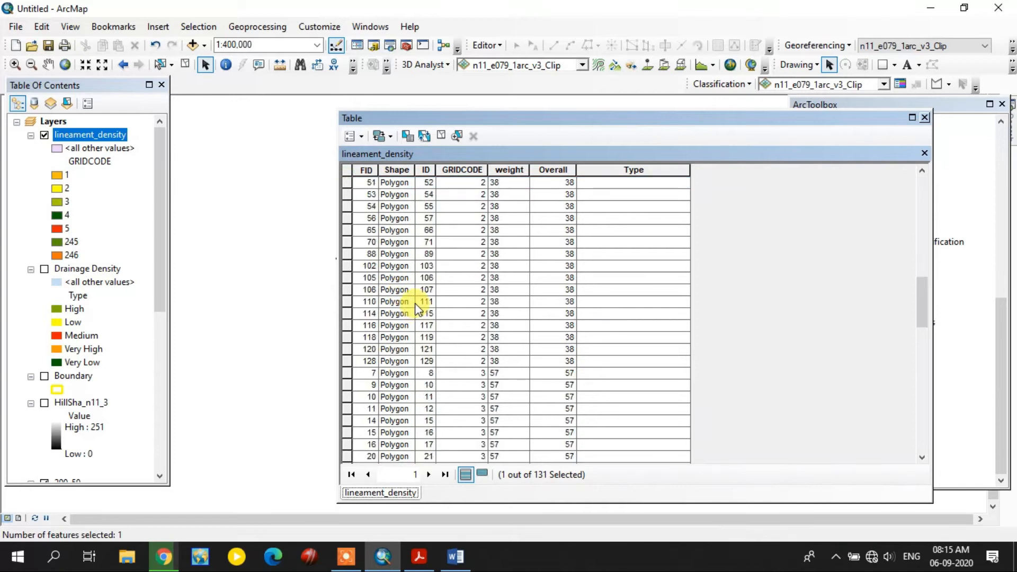
scroll(439, 306, up, 3)
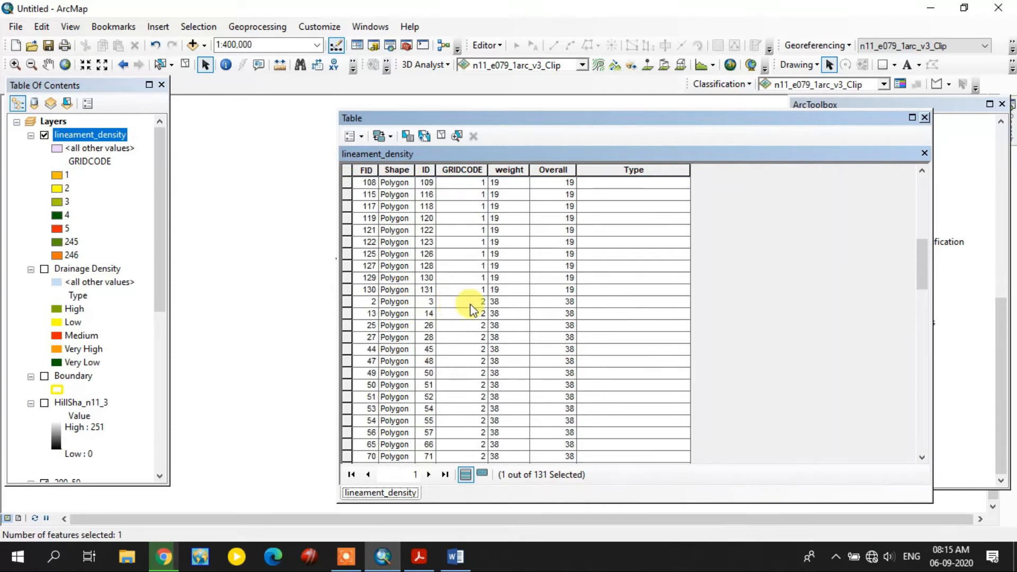
shift+click(347, 290)
right_click(629, 170)
click(655, 264)
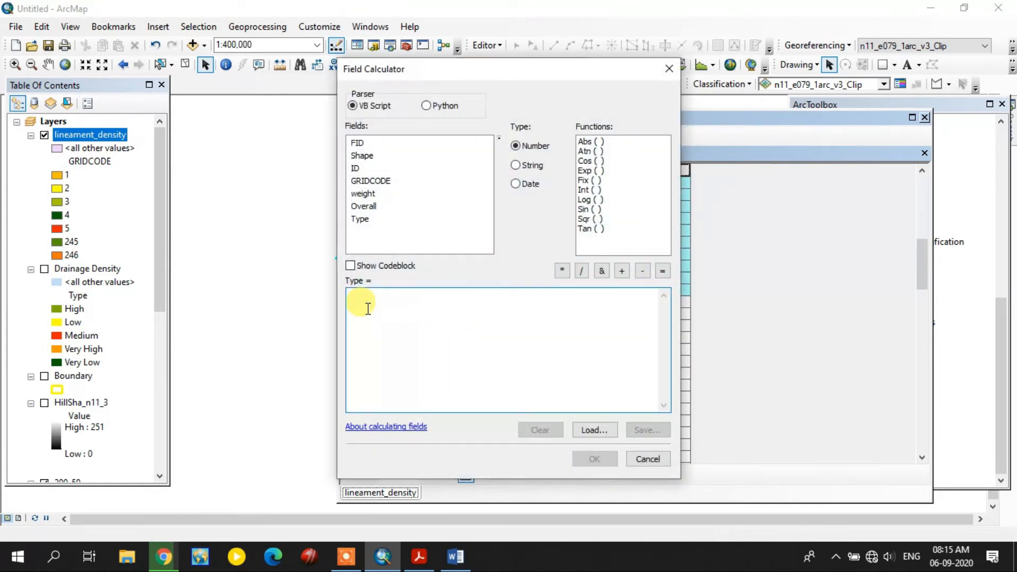
text("Very Low)
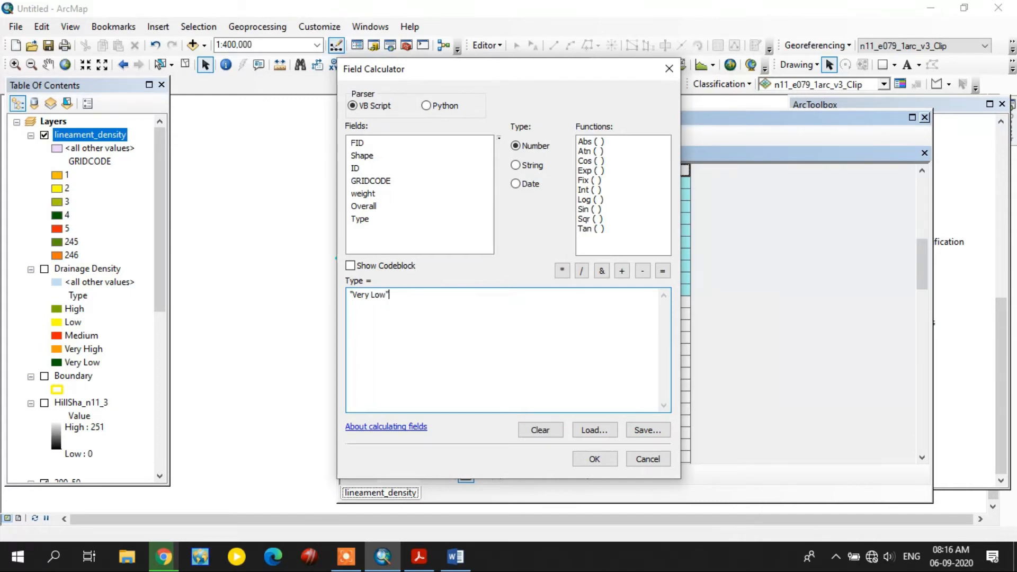
click(587, 460)
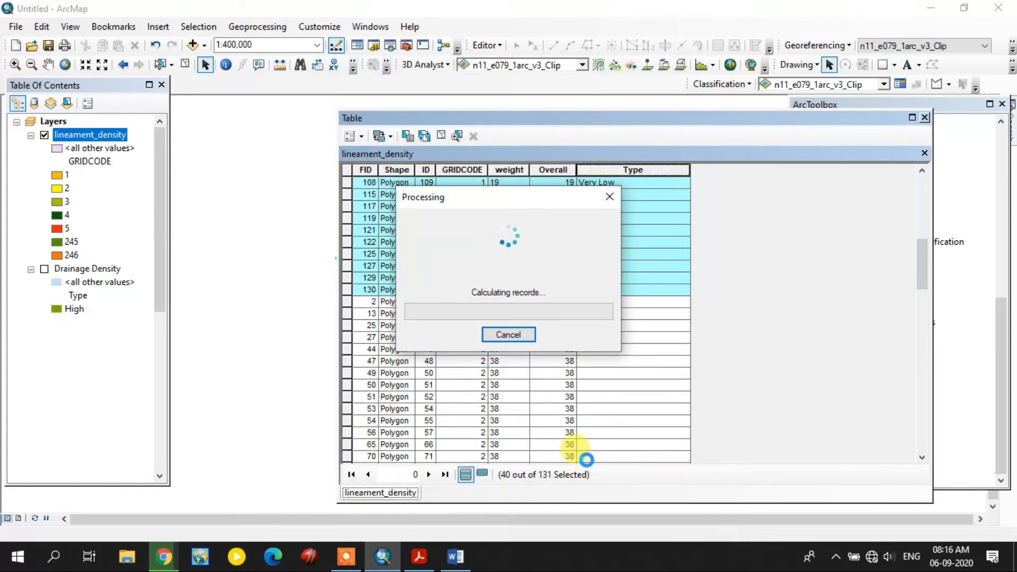
Select all records with GRIDCODE 2 and calculate their Type field as "Low".
click(348, 302)
scroll(392, 361, down, 6)
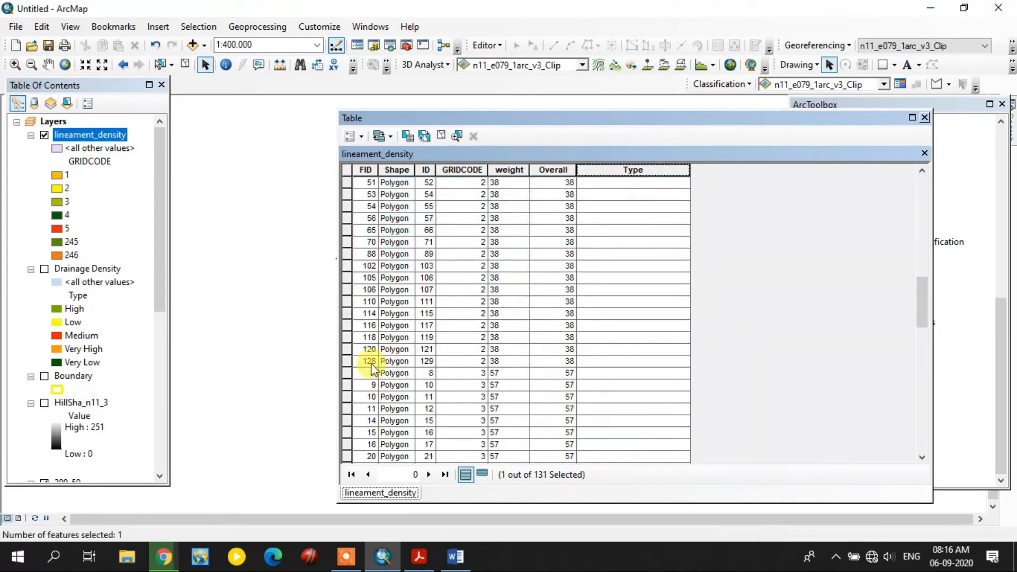
shift+click(347, 361)
right_click(642, 170)
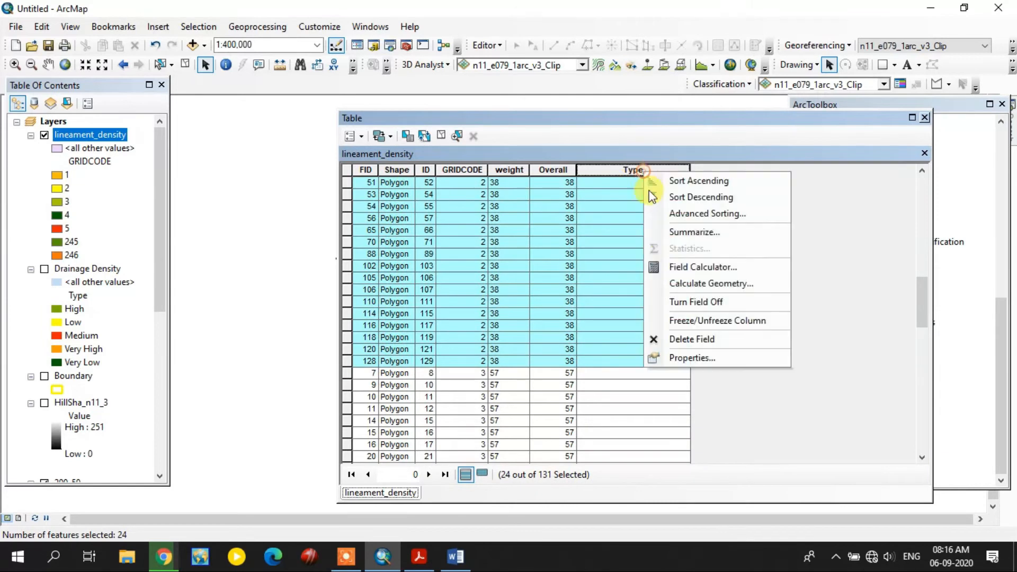
click(689, 267)
click(374, 295)
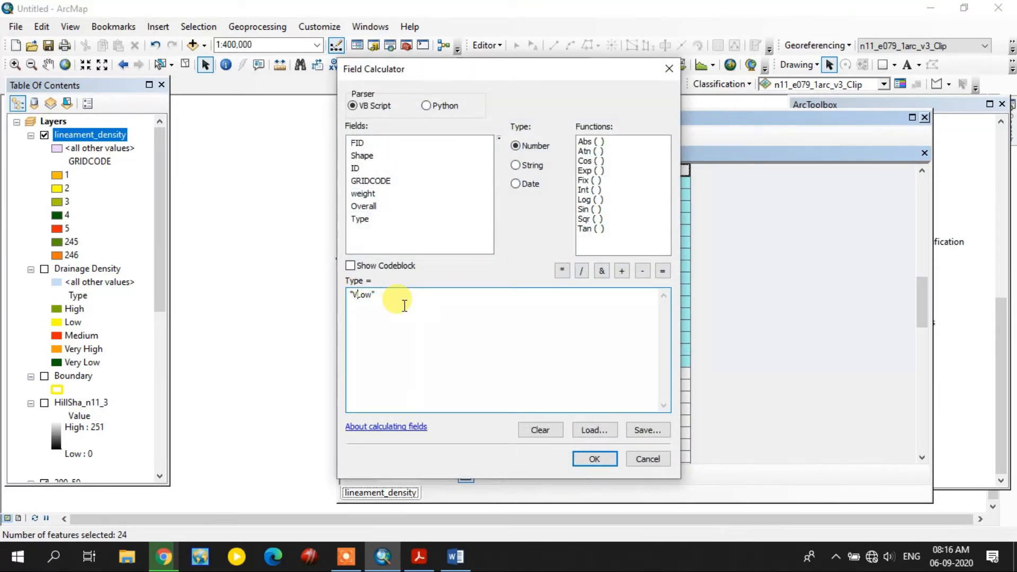
click(592, 459)
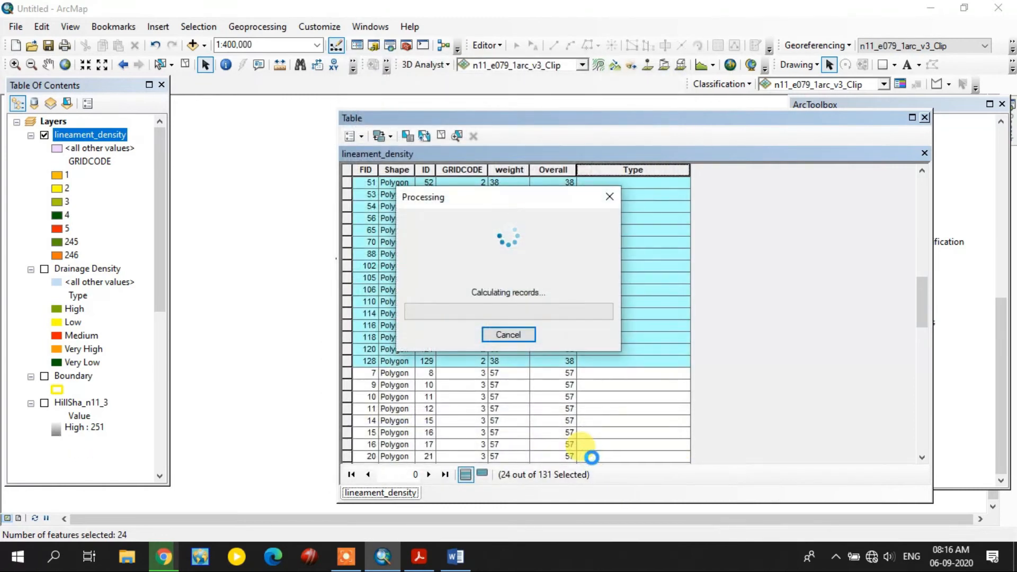
Select all records with GRIDCODE 3 and calculate their Type field as "Medium".
click(346, 372)
scroll(455, 382, down, 15)
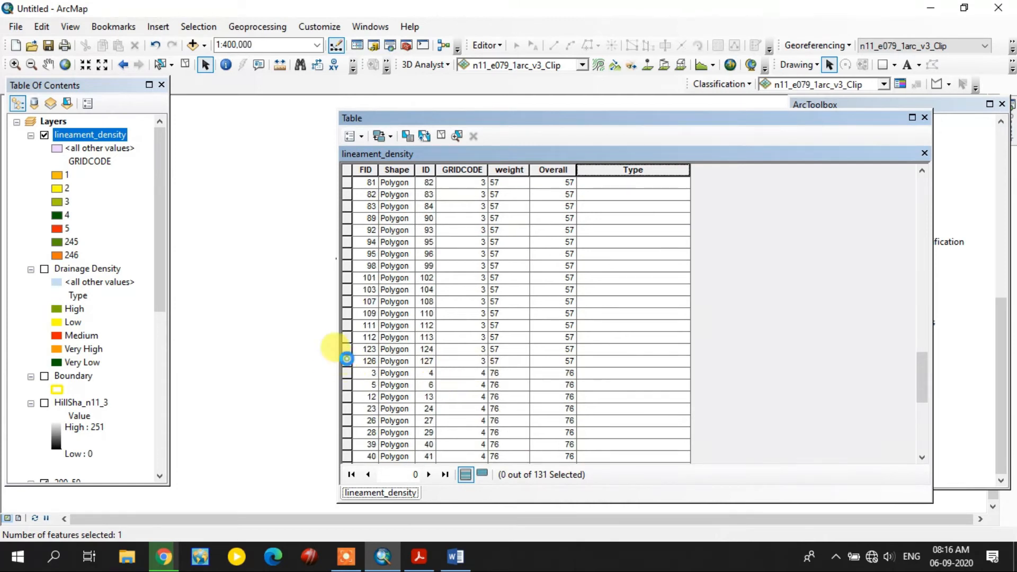
shift+click(337, 365)
right_click(670, 169)
click(697, 263)
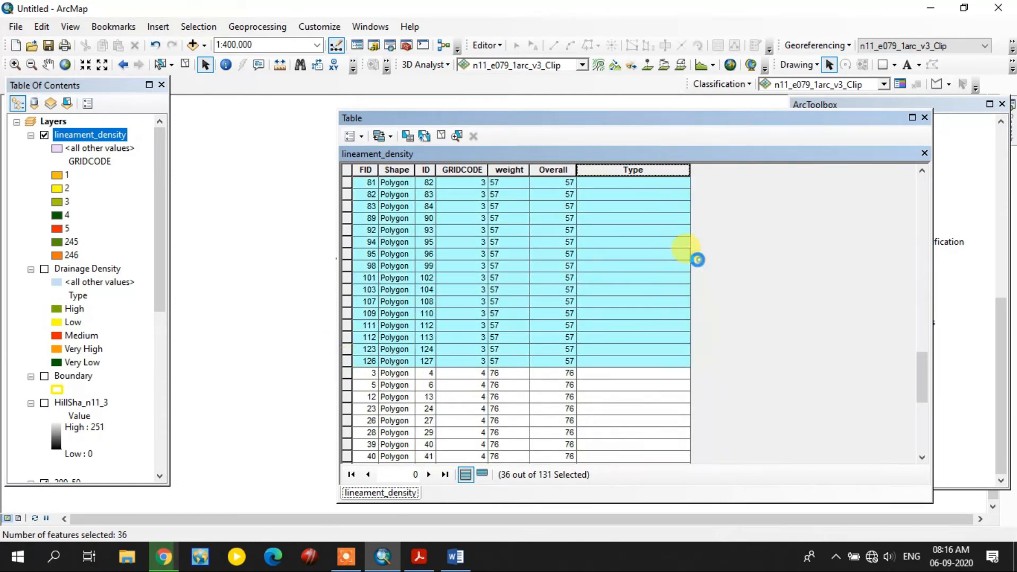
click(368, 294)
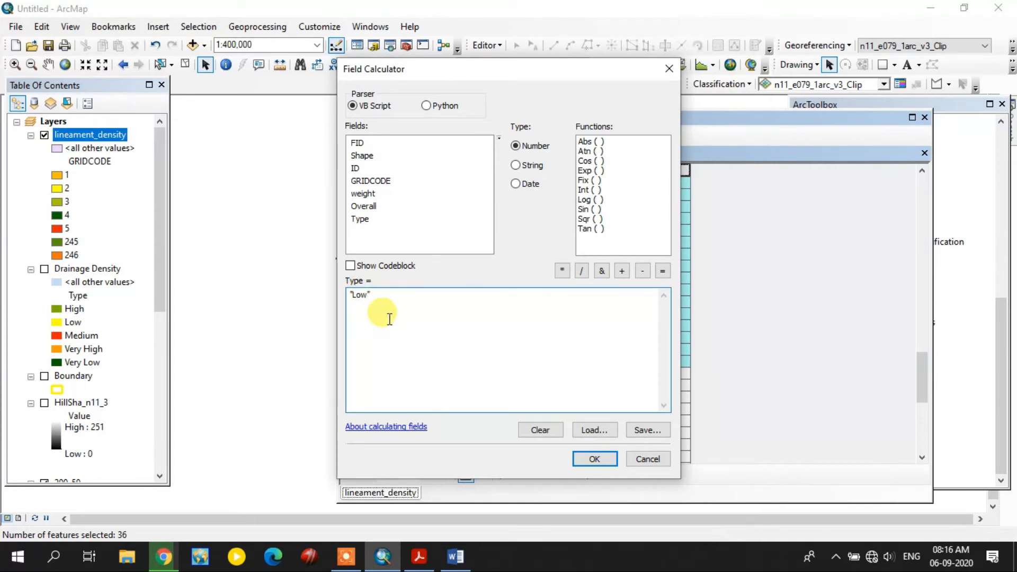
text(Medium)
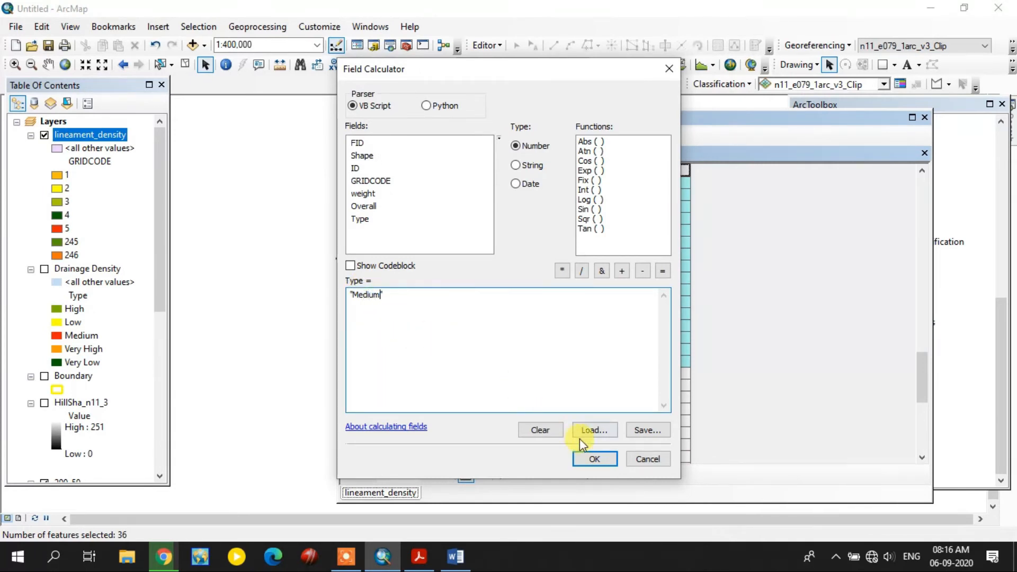
click(584, 455)
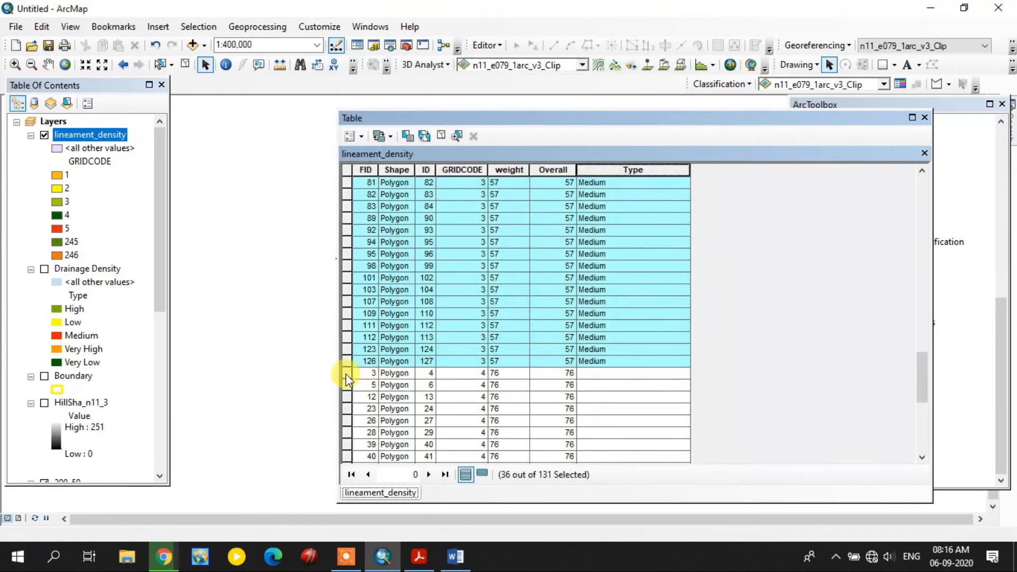
Select all records with GRIDCODE 4 and calculate their Type field as "High".
click(344, 373)
scroll(404, 403, down, 3)
scroll(404, 404, down, 4)
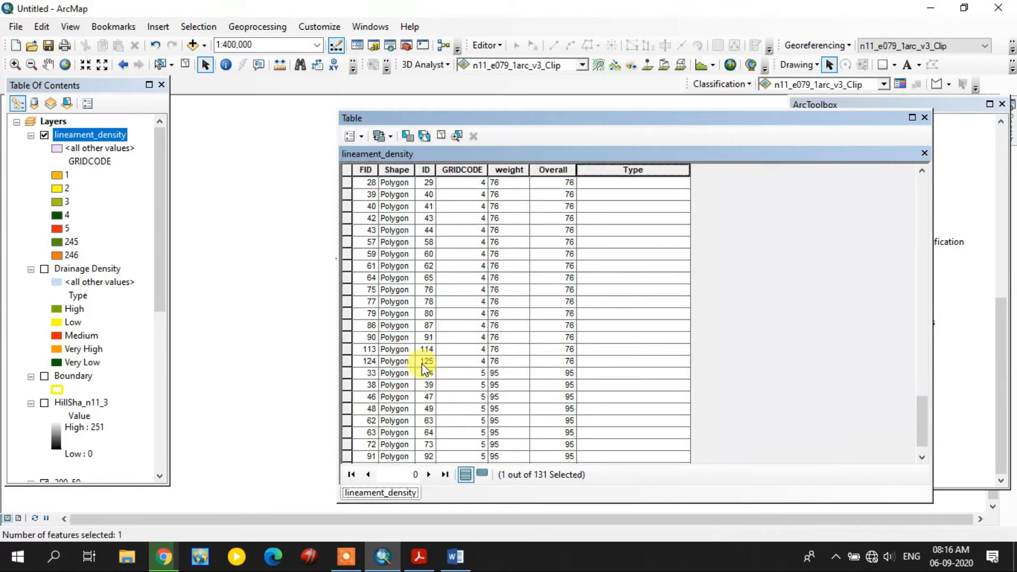
shift+click(345, 363)
right_click(649, 170)
click(676, 266)
click(398, 314)
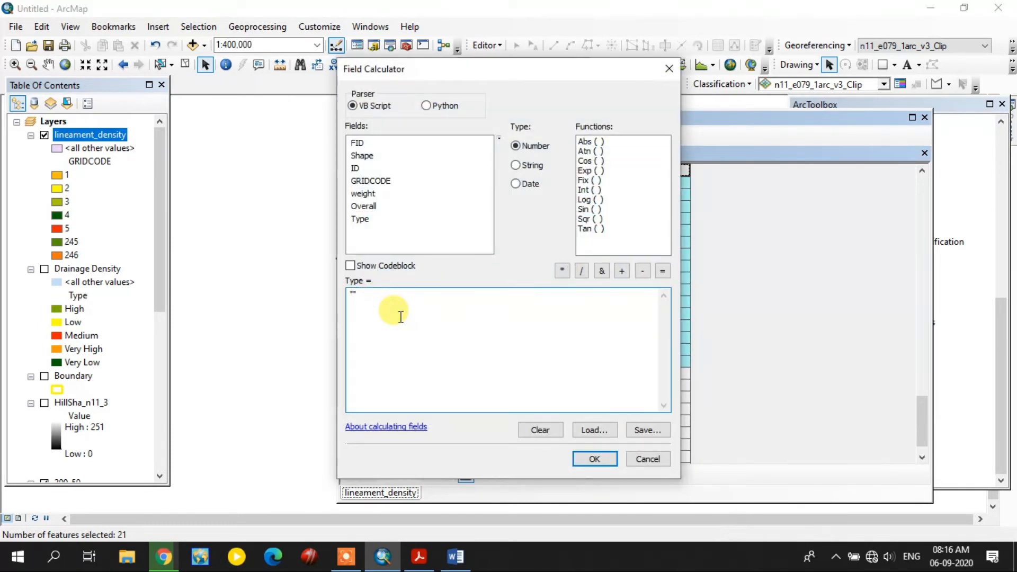
text(High)
click(594, 459)
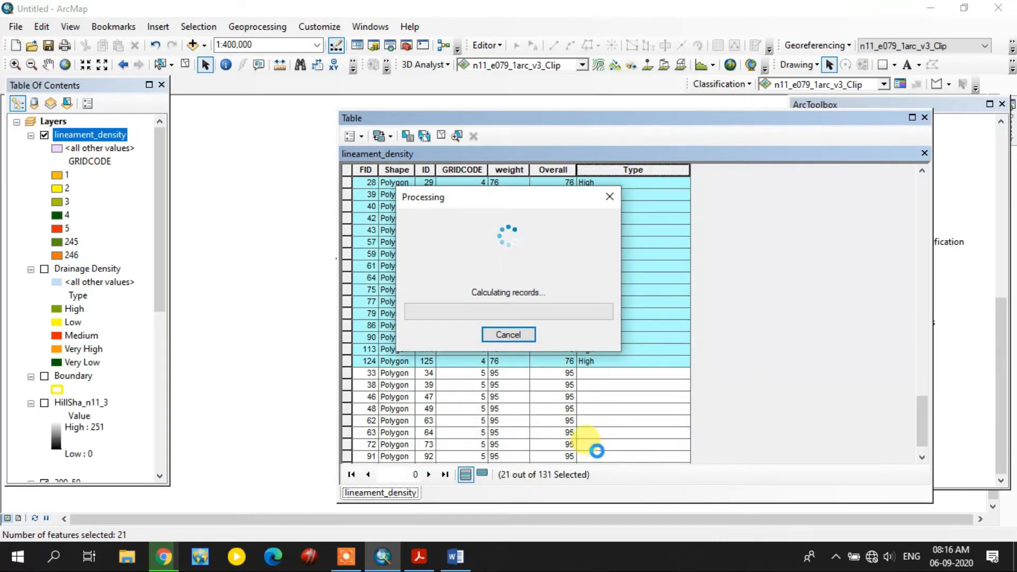
Calculate the Type field as "Very High" for the records with GRIDCODE 5, 245 and 246, and close the attribute table.
click(349, 374)
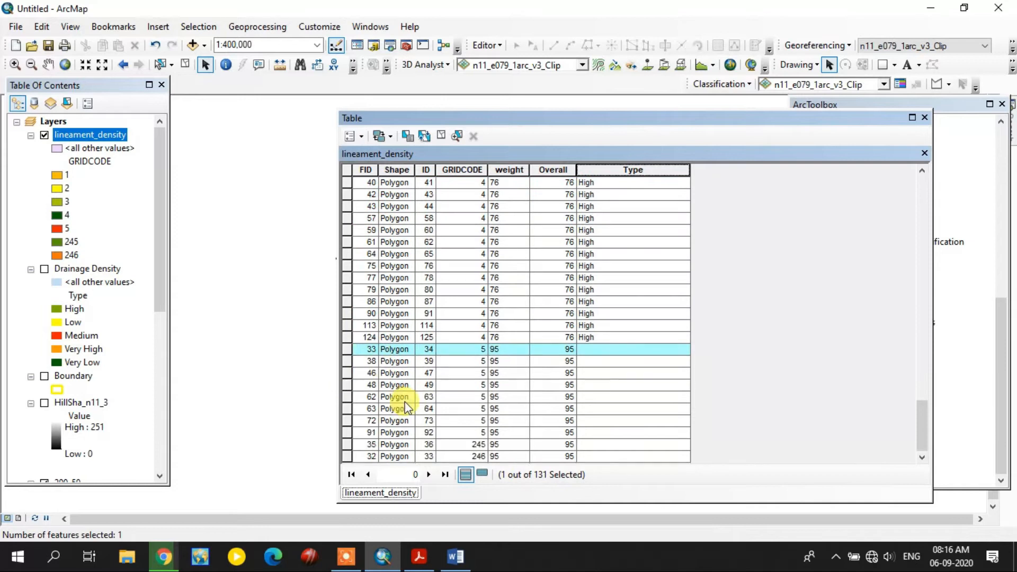
shift+click(347, 456)
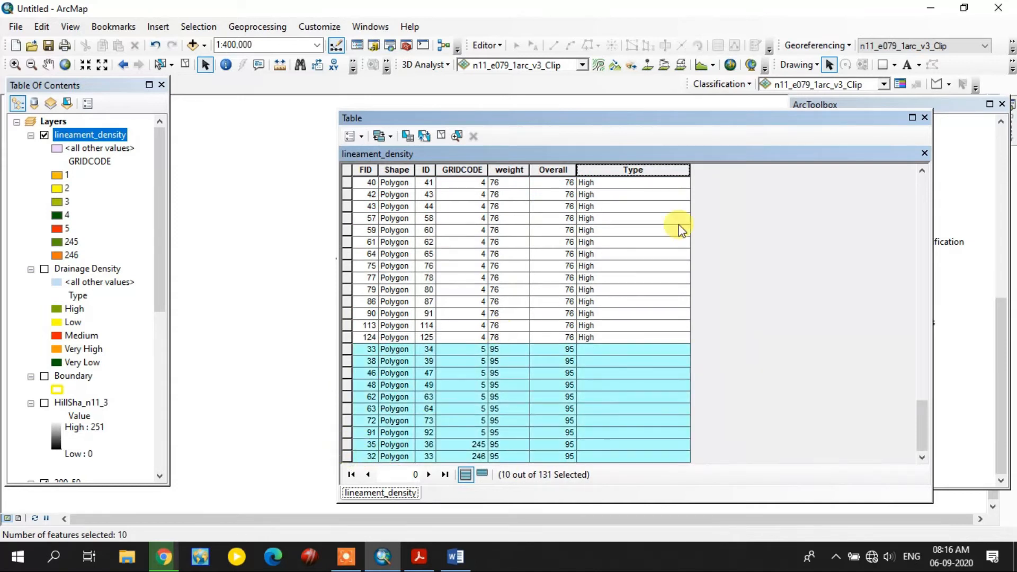
right_click(628, 169)
click(681, 264)
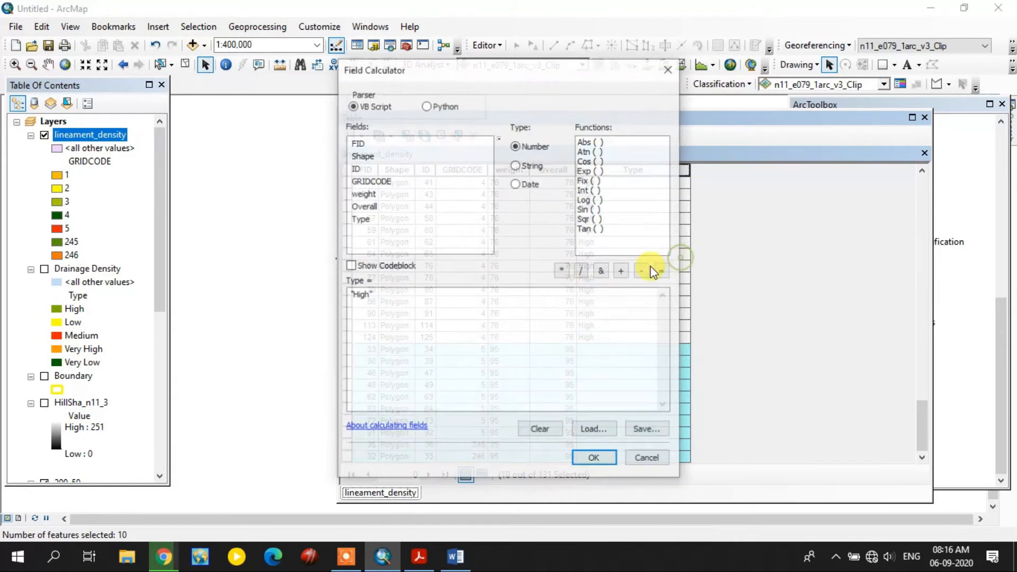
click(353, 295)
text(Very)
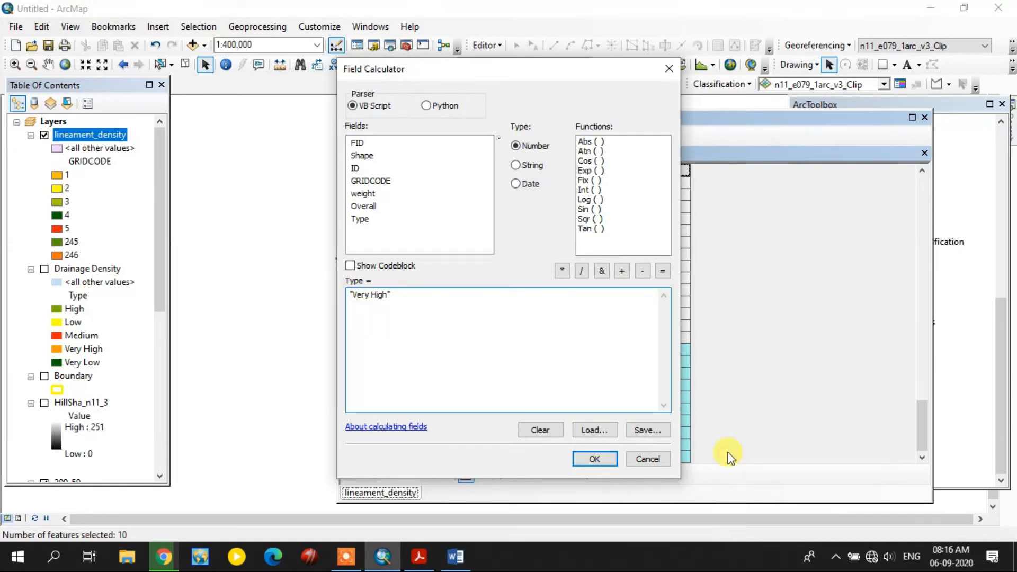
click(604, 459)
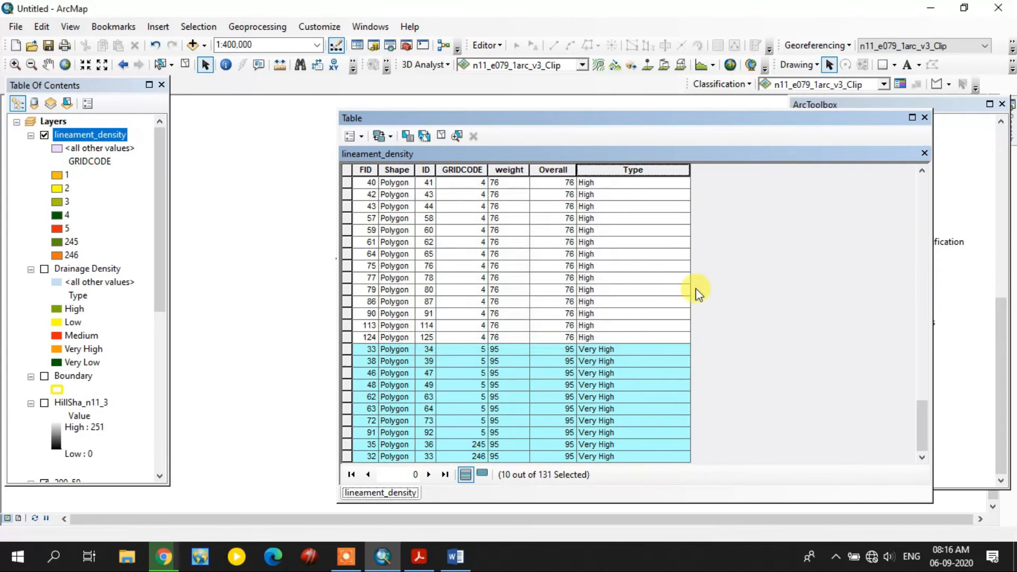
click(924, 117)
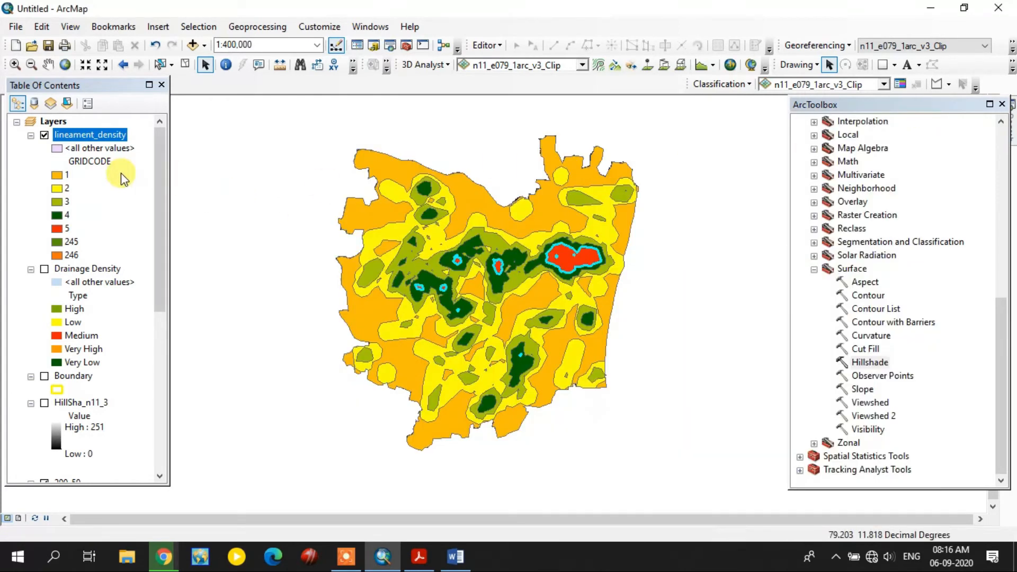
Symbolize the lineament_density layer by unique values of the Type field, with all values added and an outline width of 0.
right_click(88, 133)
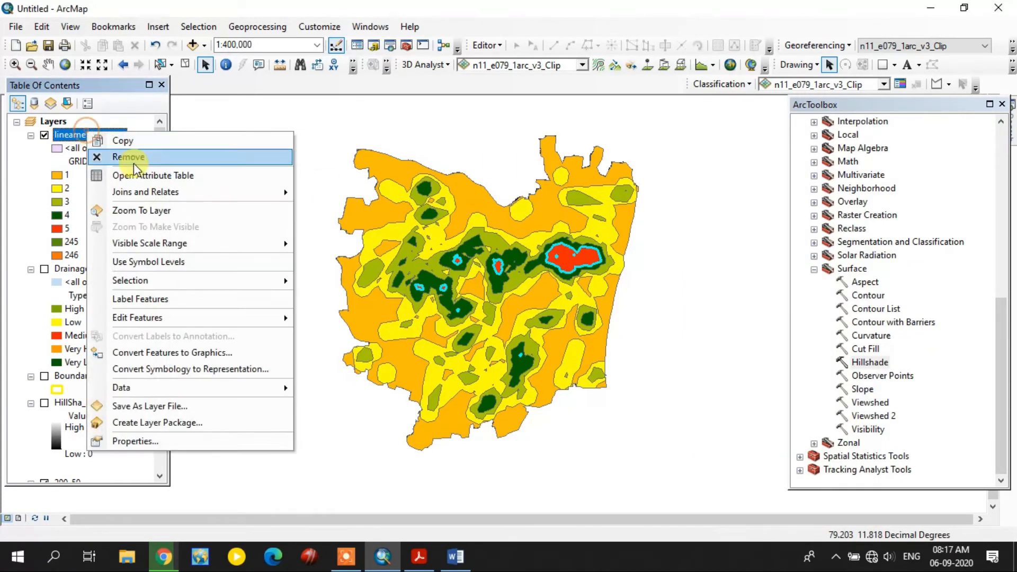
click(134, 440)
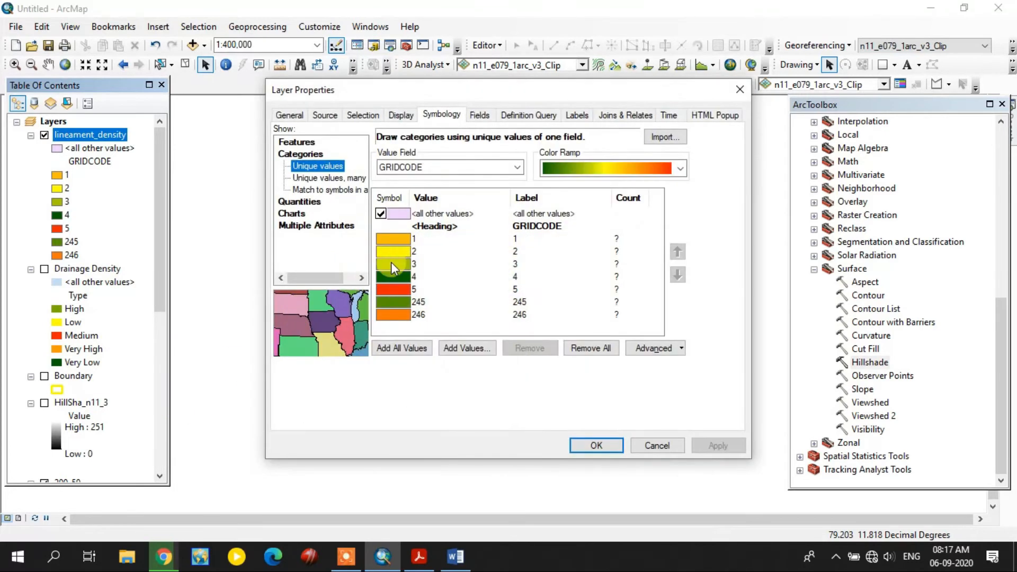
click(460, 167)
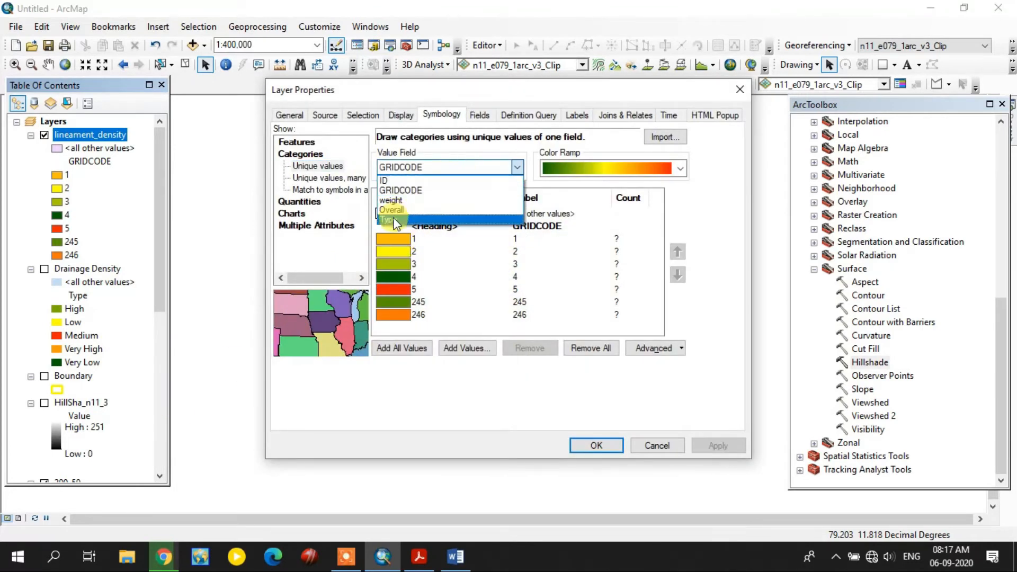
click(395, 219)
double_click(401, 214)
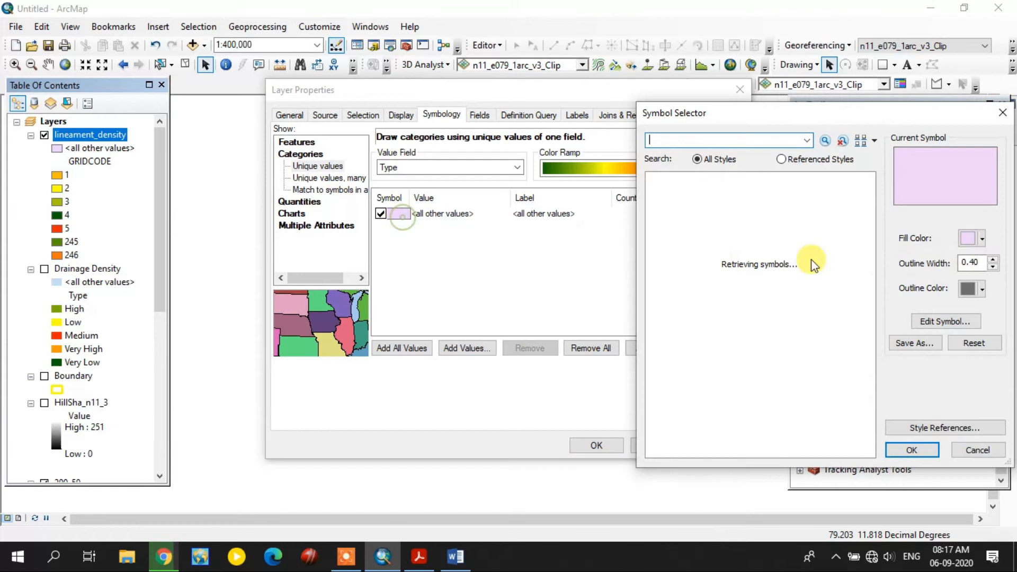
click(993, 267)
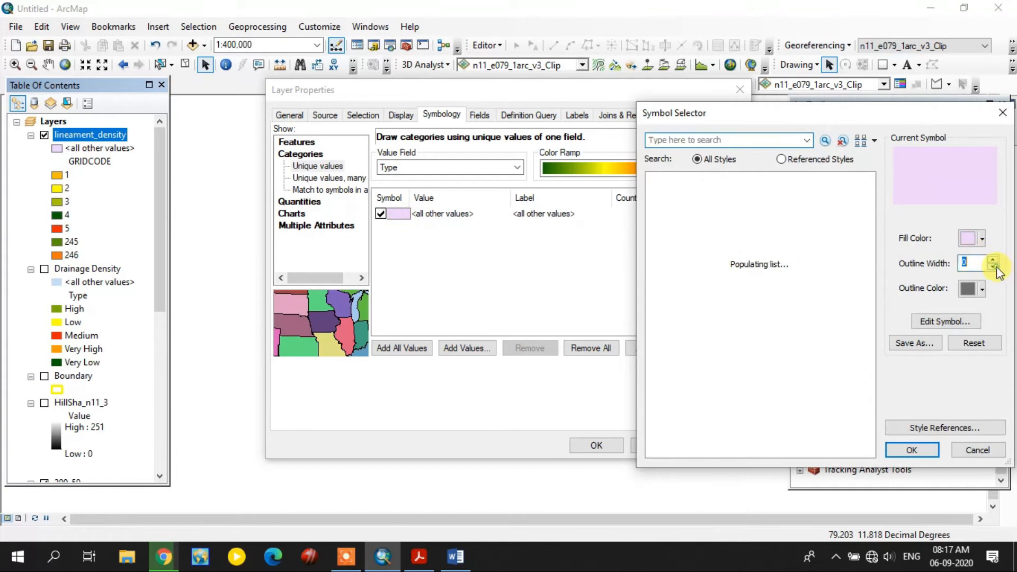
click(912, 450)
click(387, 348)
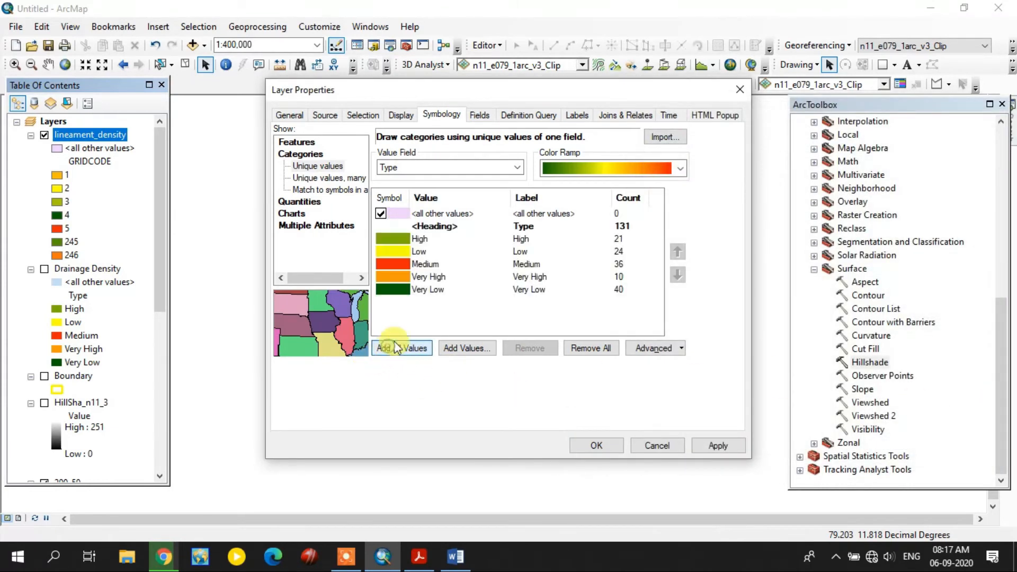
click(596, 446)
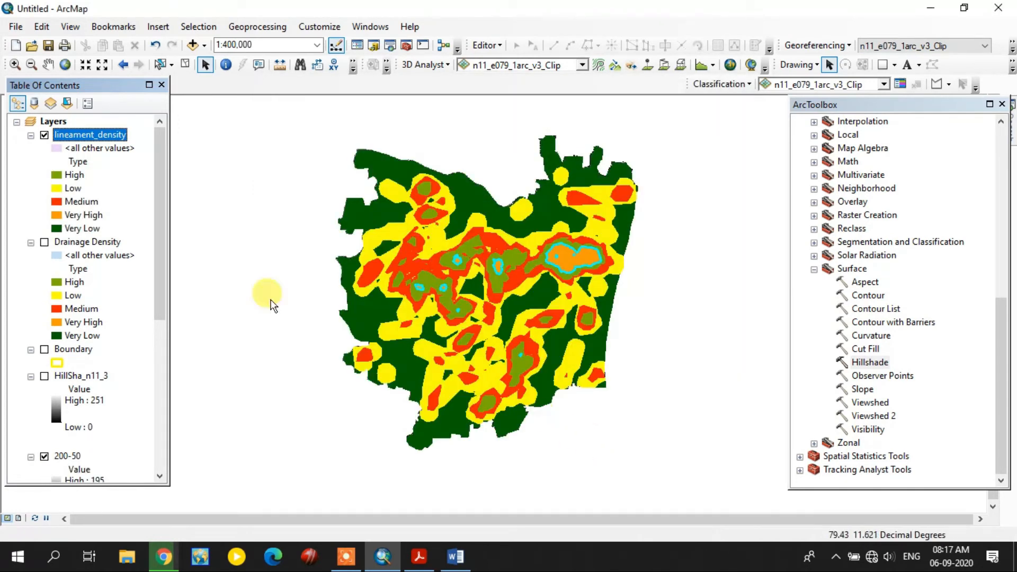
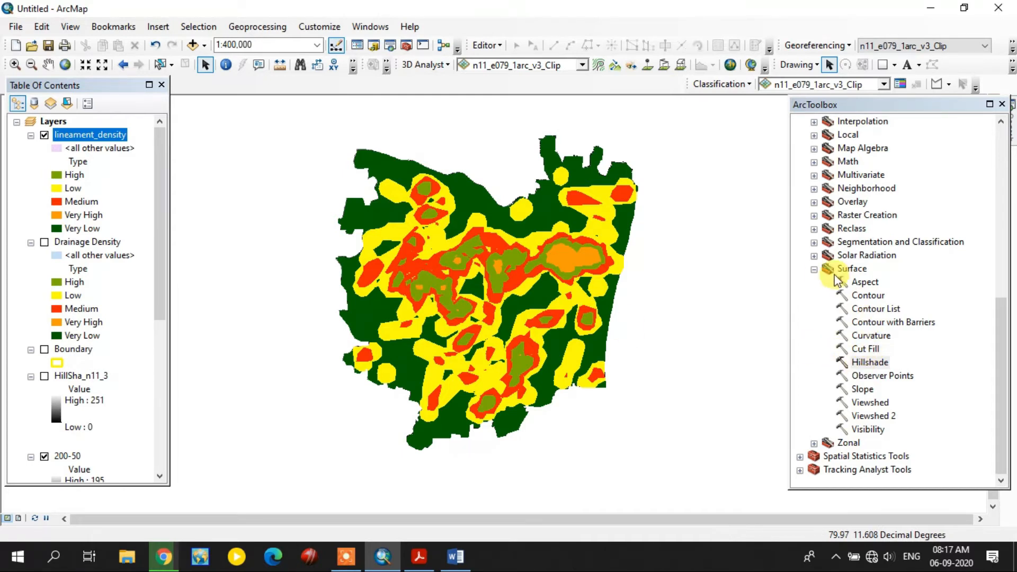
Collapse the Surface toolset and expand Projections and Transformations within Data Management Tools.
click(814, 269)
click(800, 175)
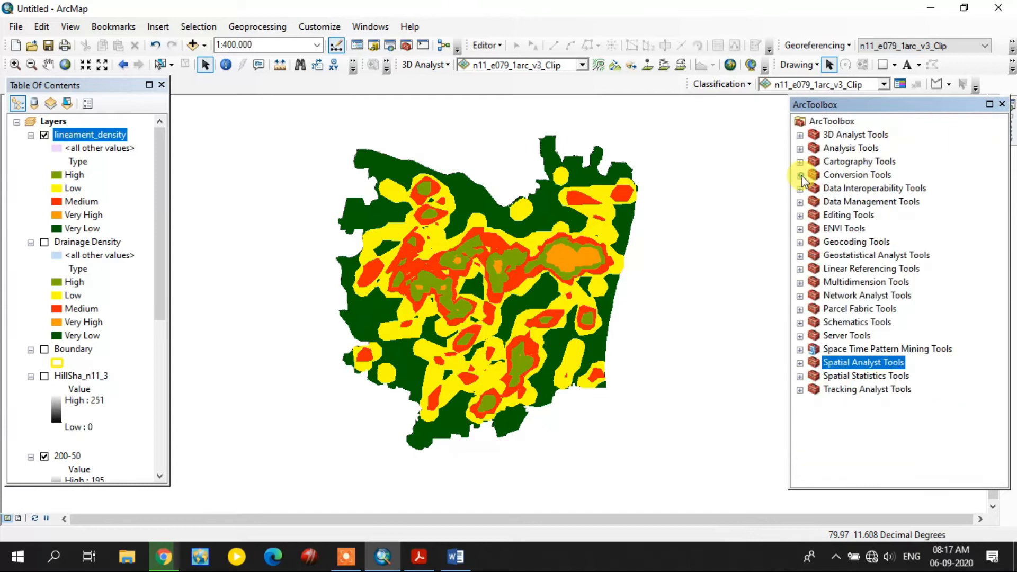
double_click(846, 203)
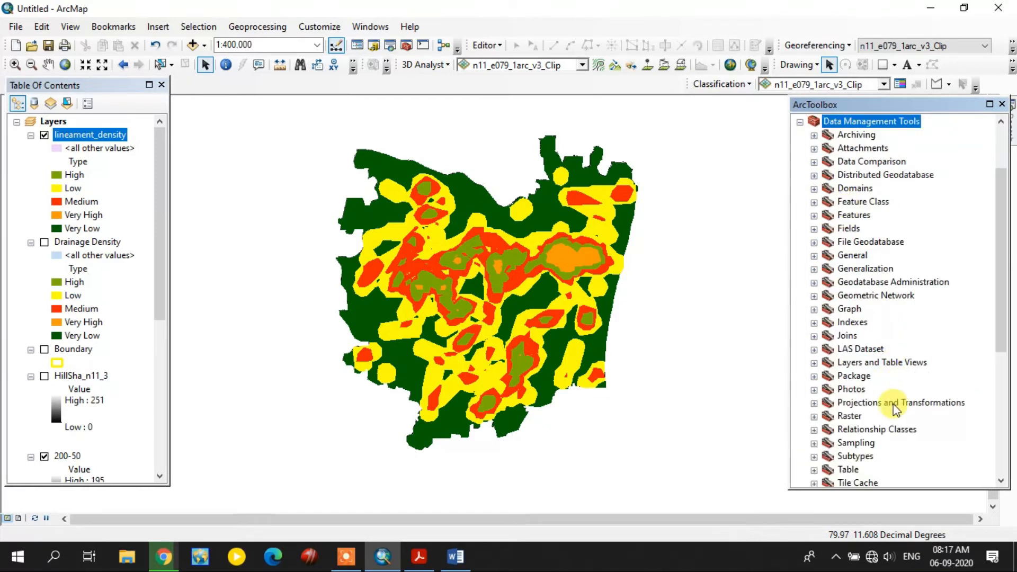
double_click(881, 403)
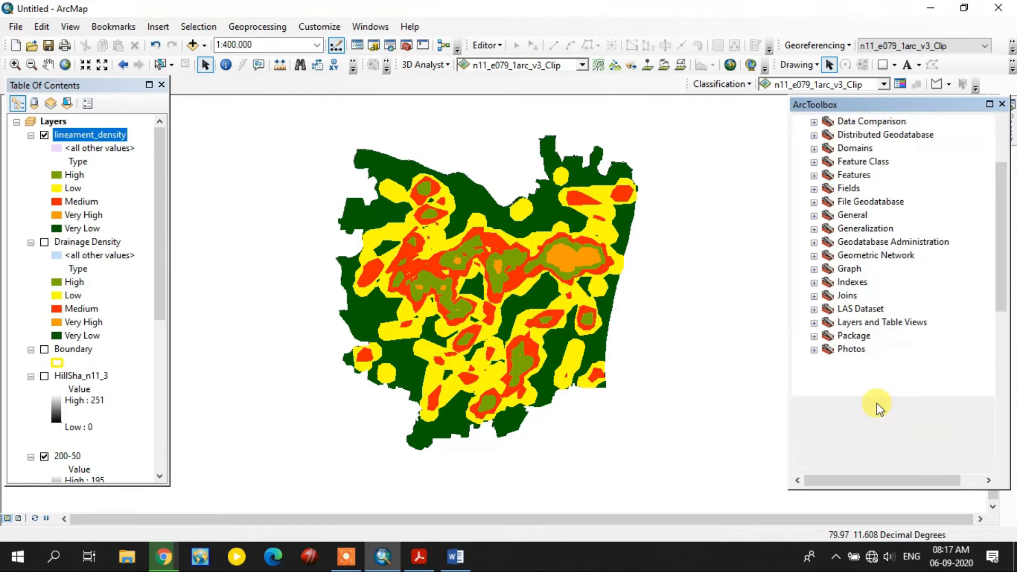
scroll(867, 390, down, 2)
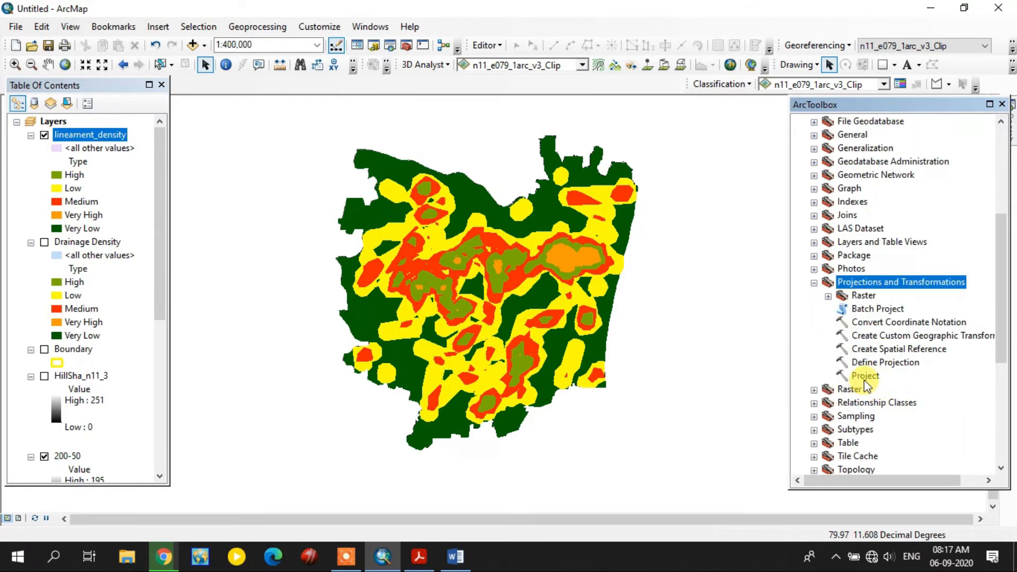
click(865, 377)
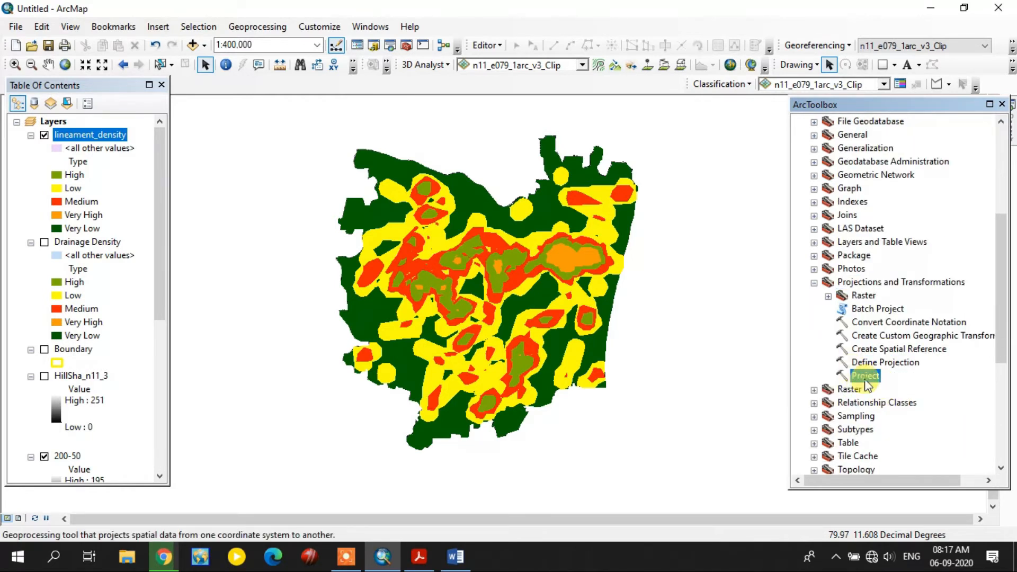
double_click(866, 376)
click(638, 182)
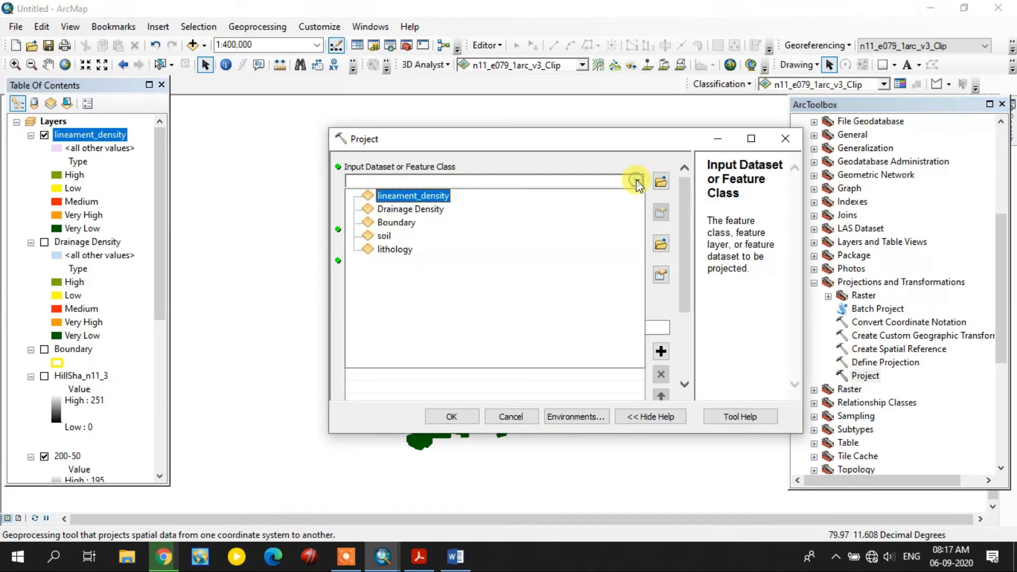
click(547, 163)
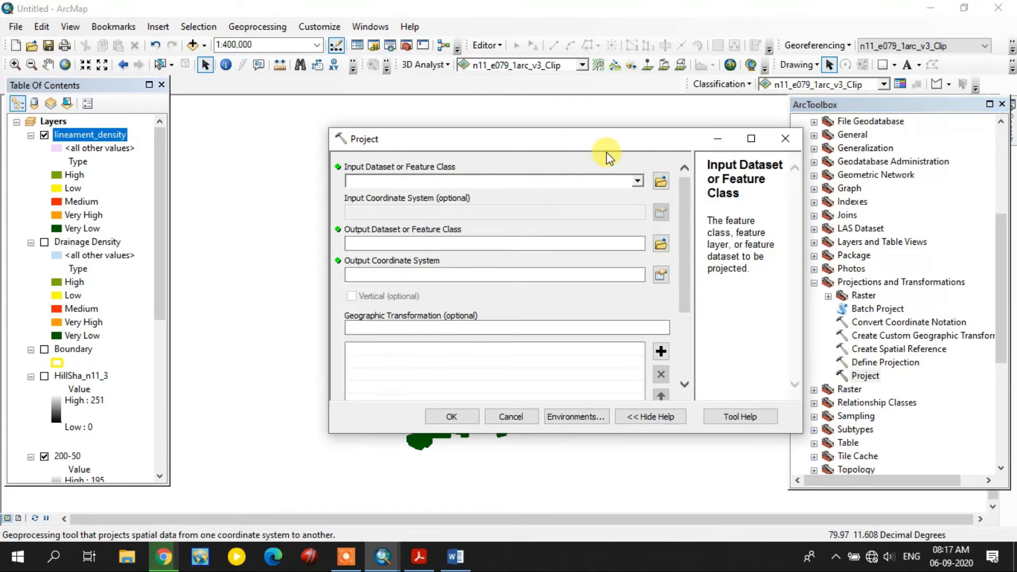
click(785, 139)
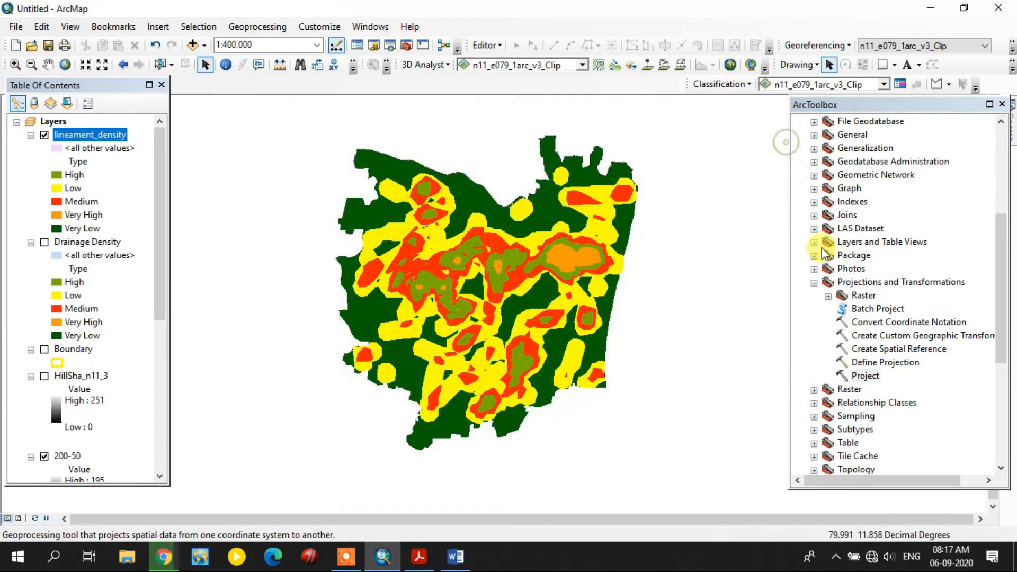
Run Project Raster on n11_e079_1arc_v3_Clip with WGS 1984 UTM Zone 44N as the output coordinate system.
click(829, 296)
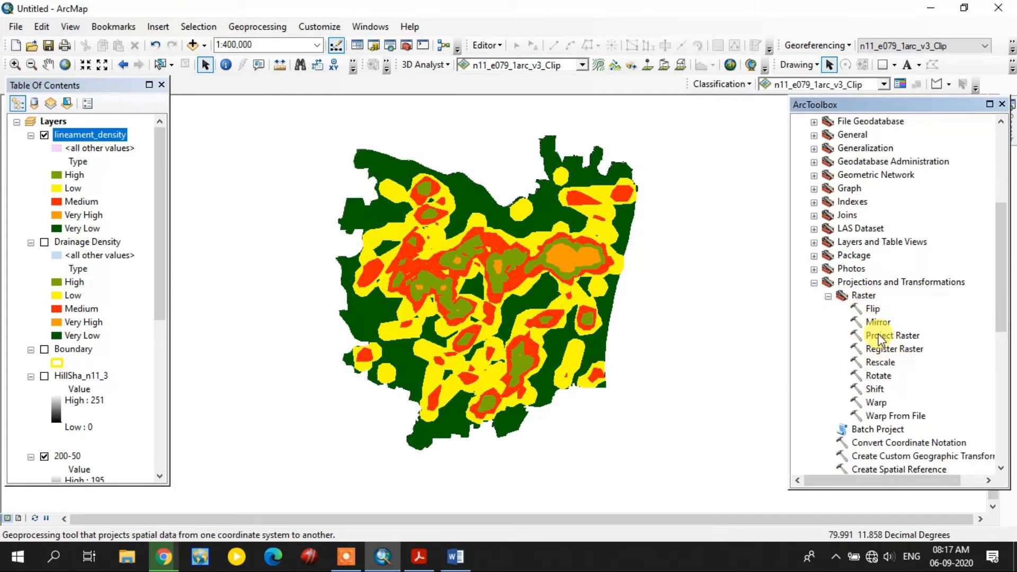
double_click(875, 337)
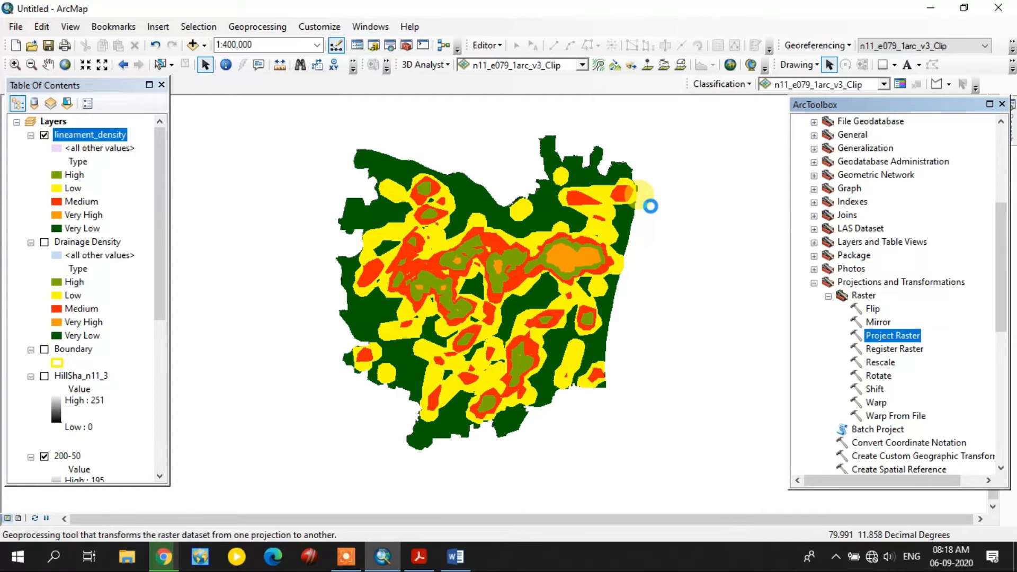
click(637, 182)
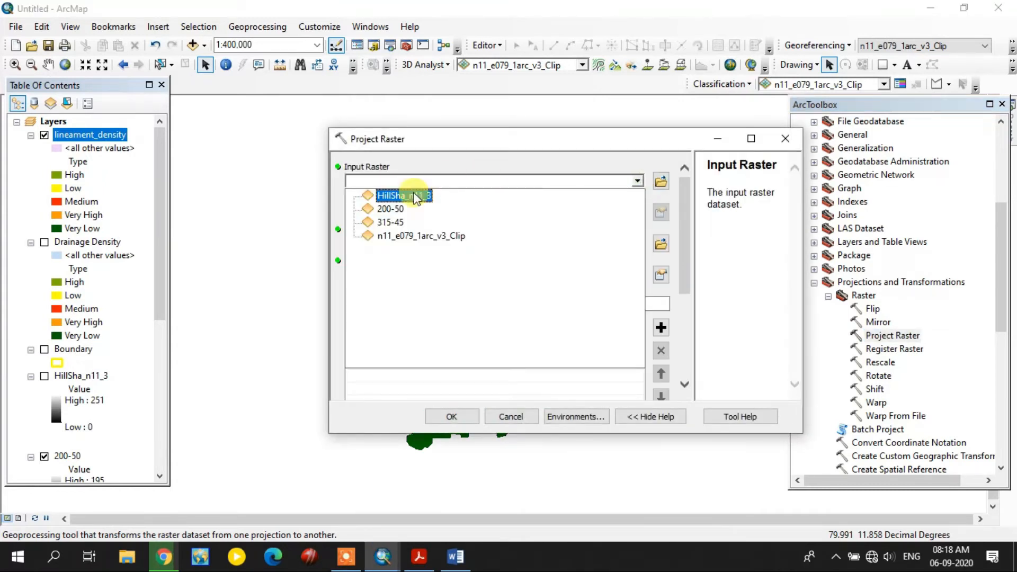
click(397, 236)
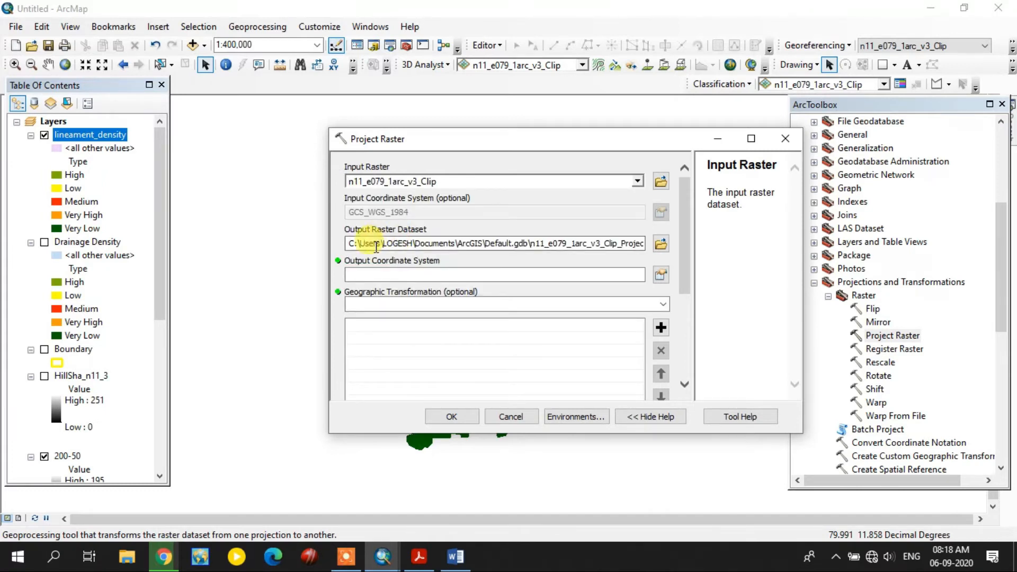
click(660, 275)
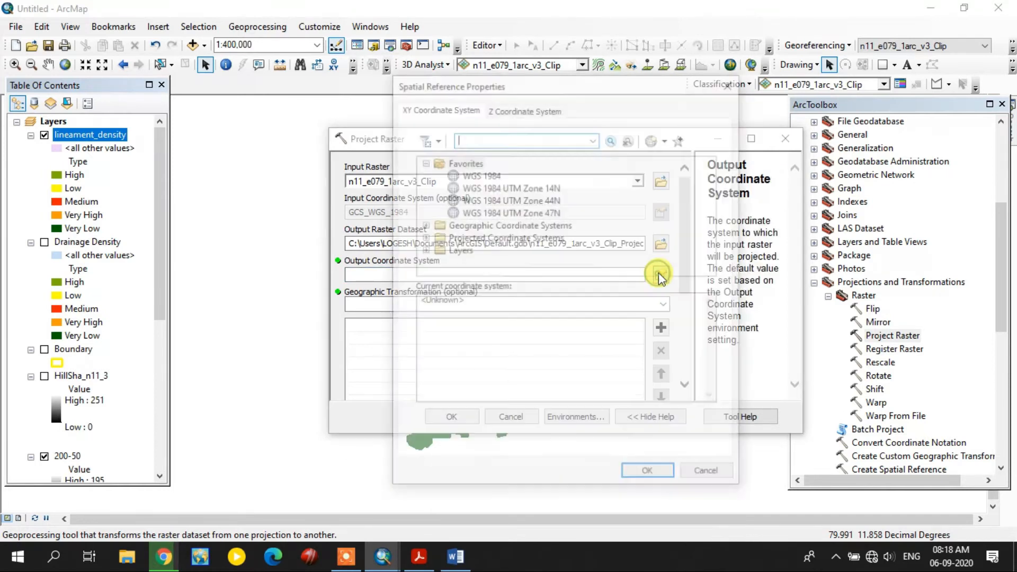
click(545, 200)
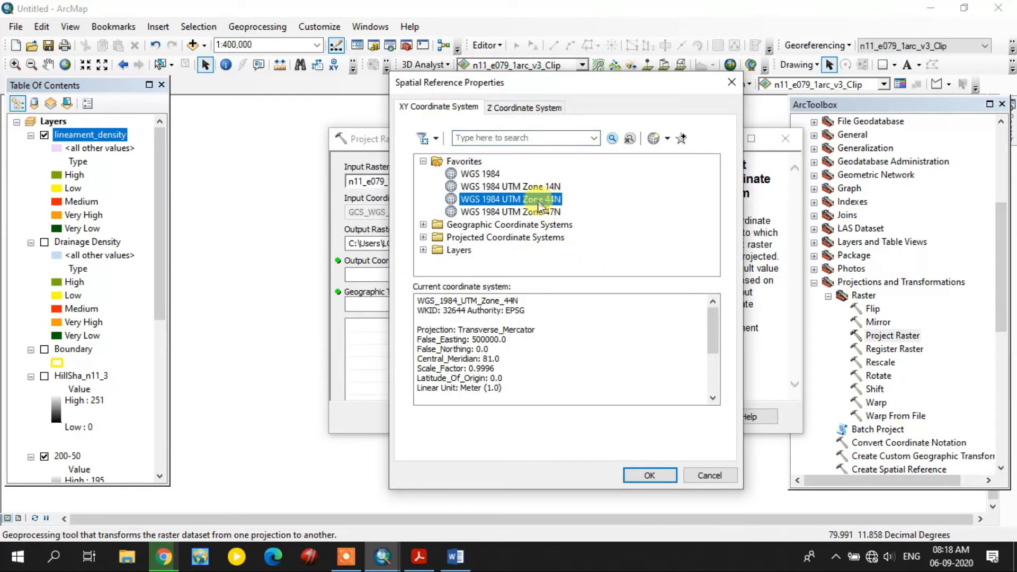
click(648, 476)
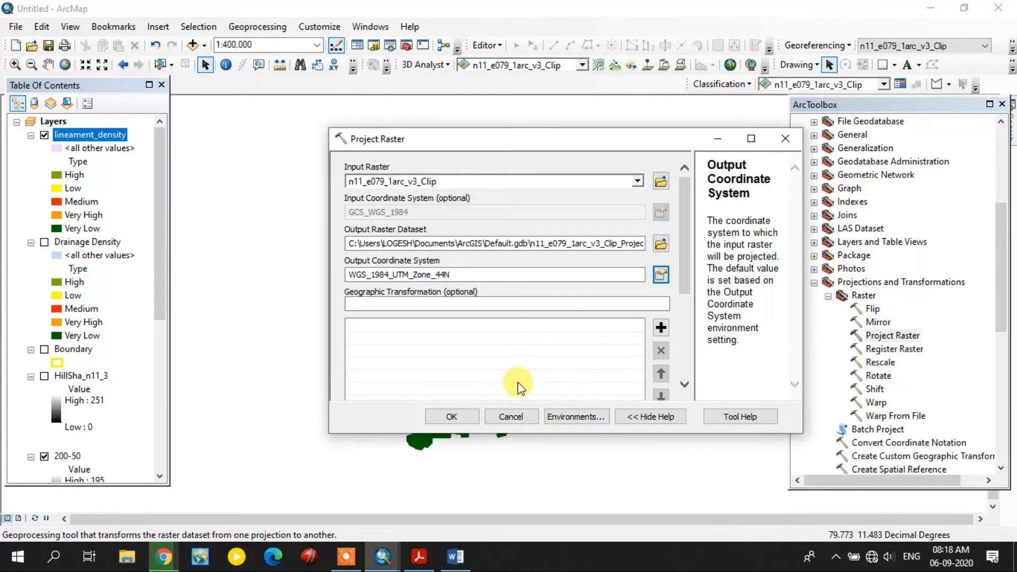
click(450, 417)
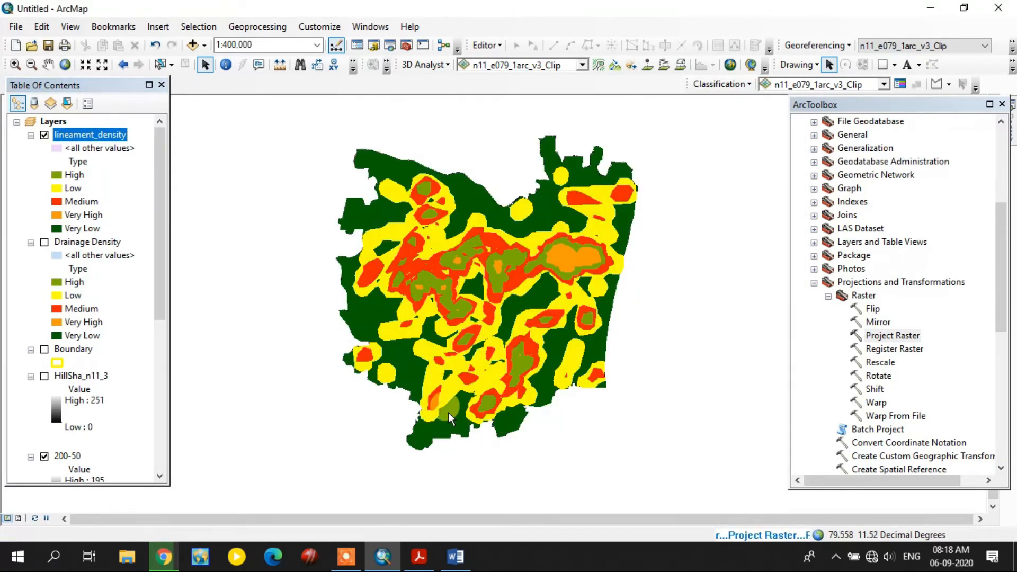
Remove the HillSha_n11_3, 315-45 and 200-50 raster layers from the map.
scroll(72, 363, down, 1)
right_click(80, 337)
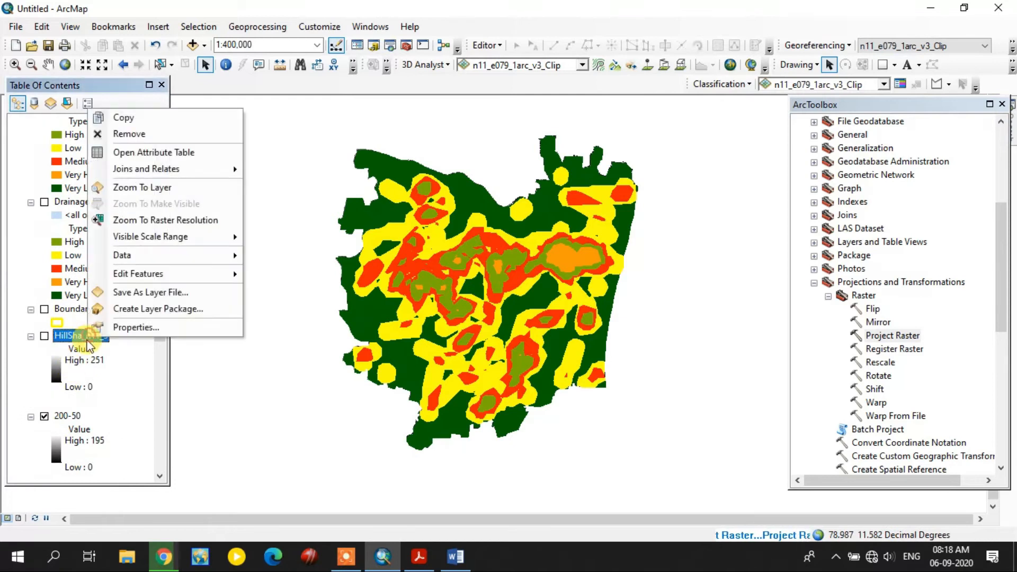
click(175, 134)
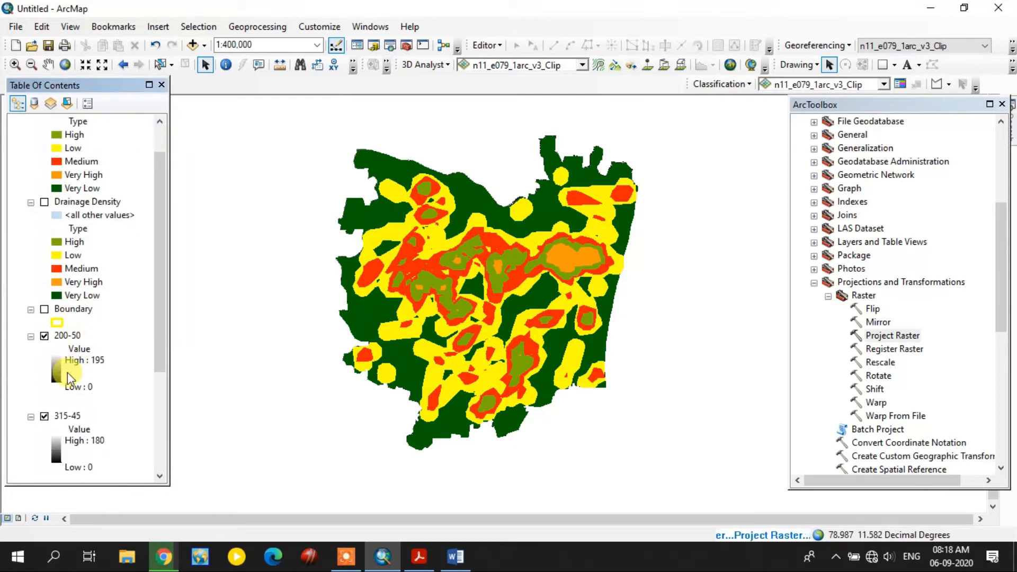
right_click(74, 419)
click(117, 211)
right_click(68, 336)
click(119, 137)
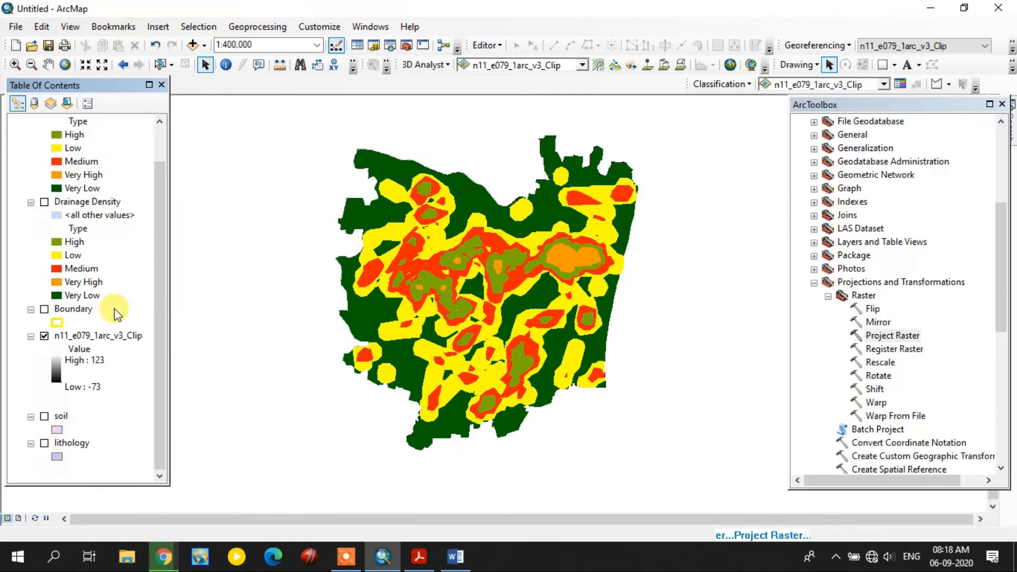
Hide the lineament_density and original n11_e079_1arc_v3_Clip layers, and widen the table of contents to fit the projected raster's name.
scroll(116, 314, up, 2)
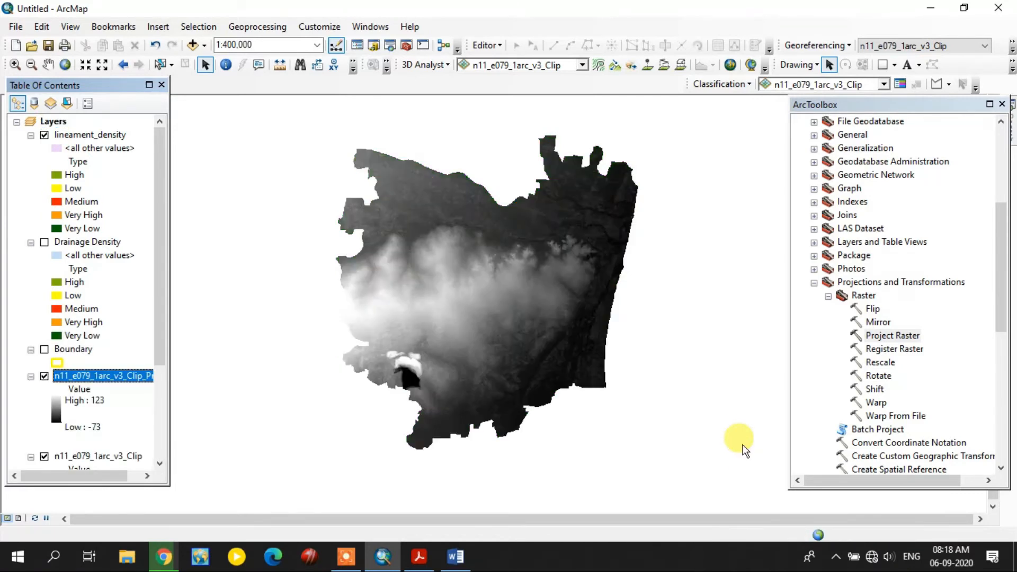
click(73, 375)
click(45, 134)
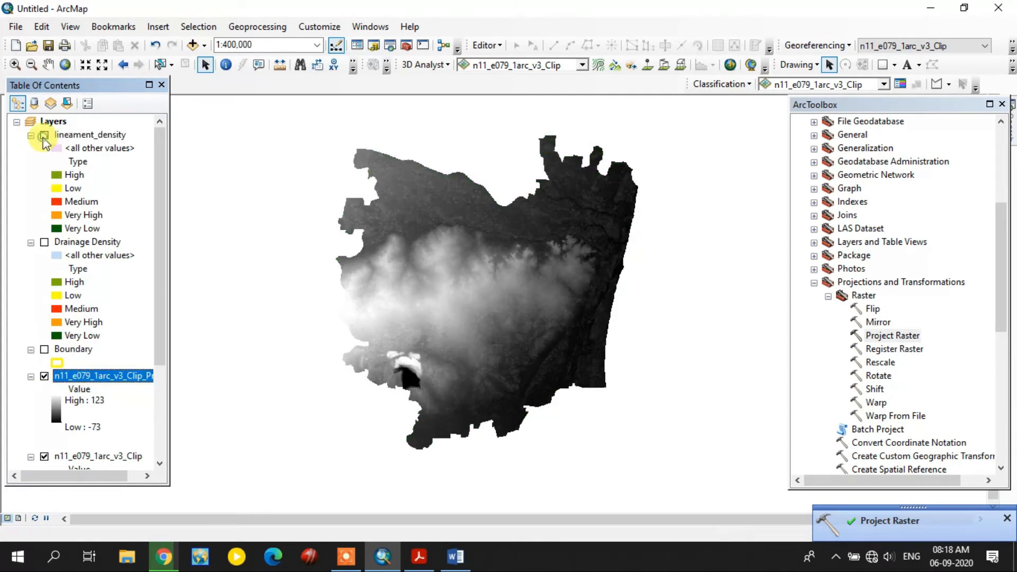
scroll(110, 362, down, 3)
click(45, 322)
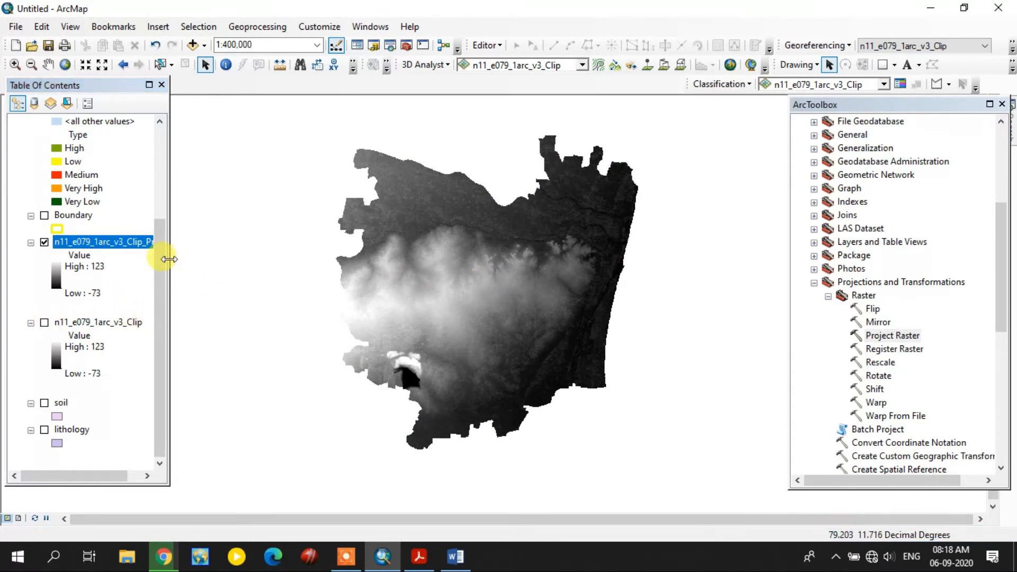
drag(168, 259, 204, 261)
scroll(139, 305, up, 3)
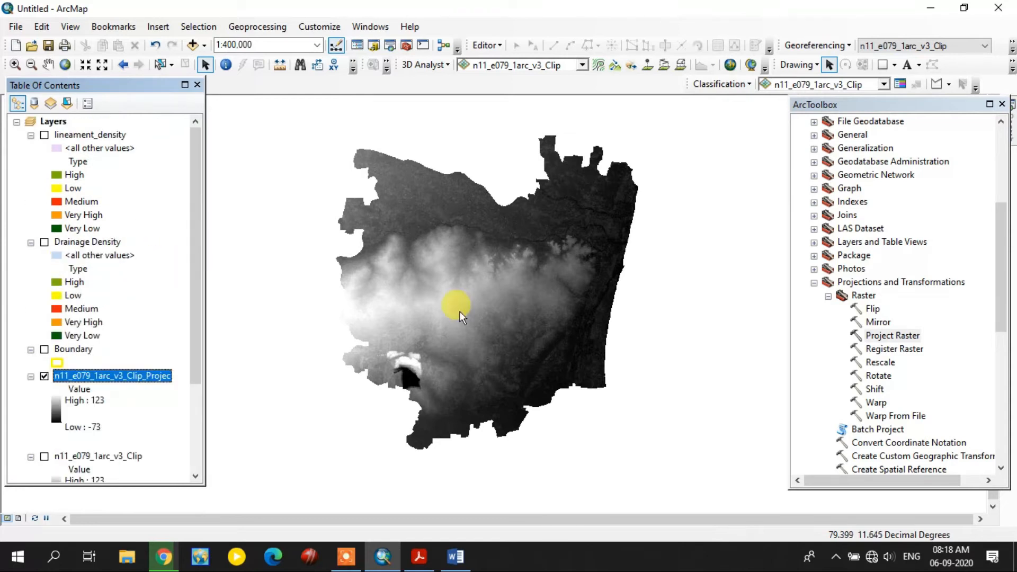
Collapse the Data Management toolsets and expand the Surface toolset within Spatial Analyst Tools.
click(828, 296)
click(814, 282)
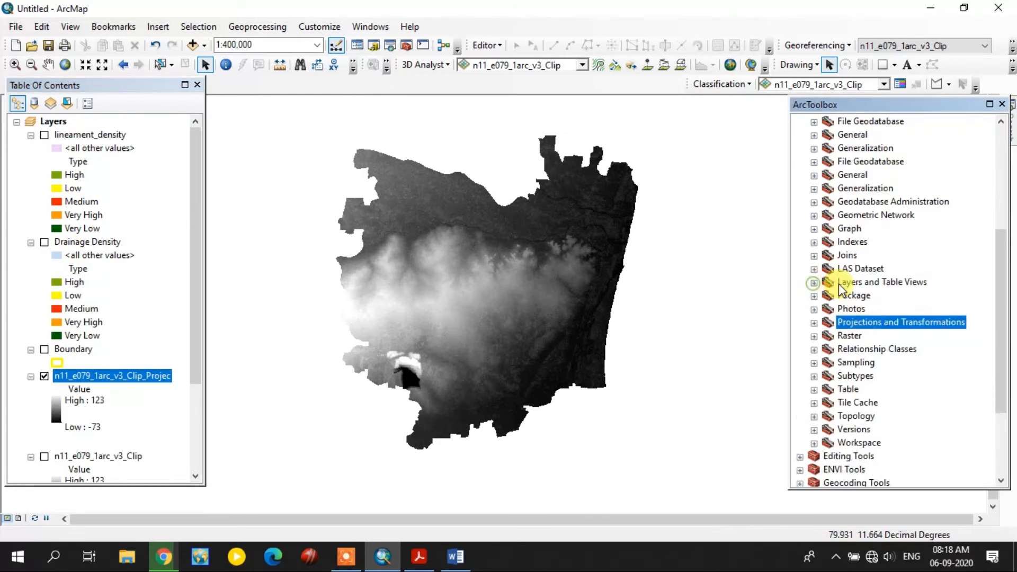
scroll(839, 290, up, 4)
click(800, 121)
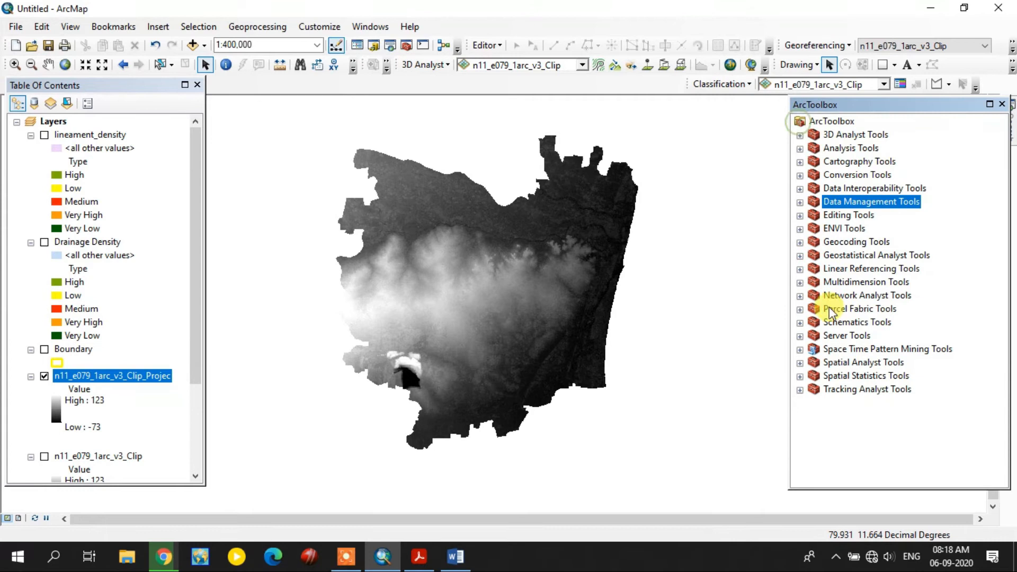
double_click(858, 363)
scroll(851, 355, down, 1)
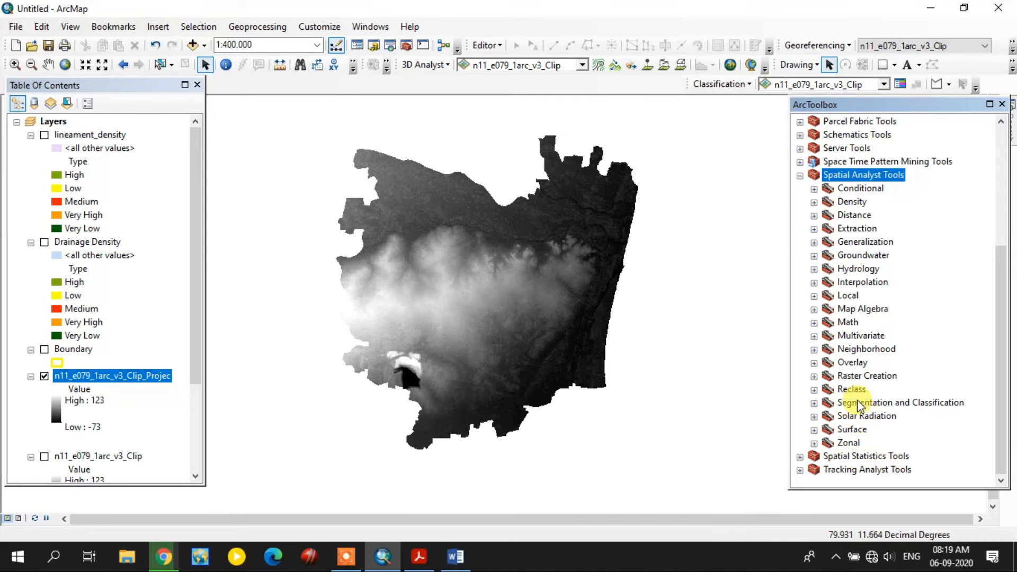
click(859, 431)
double_click(858, 430)
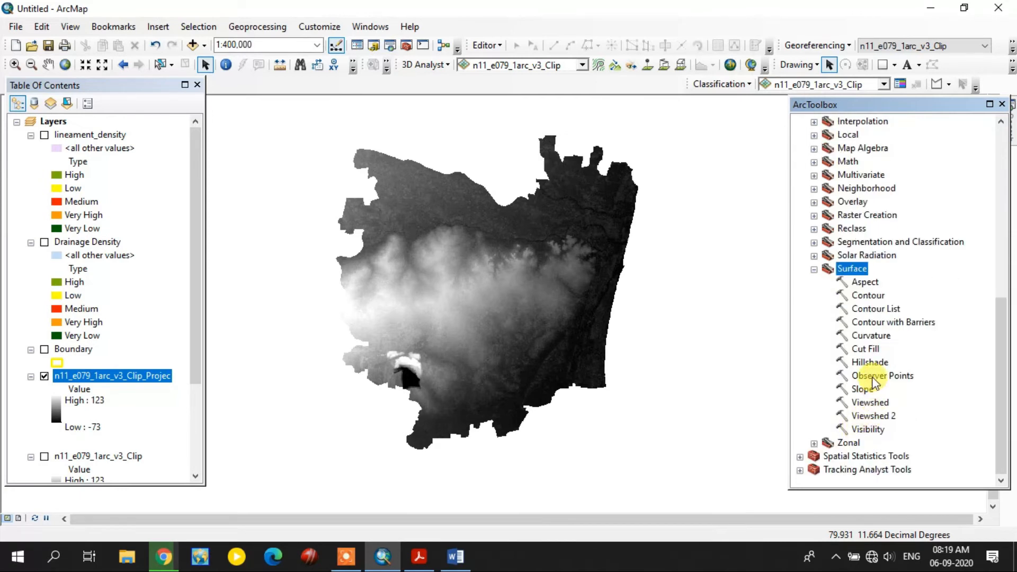
Run the Slope tool on n11_e079_1arc_v3_Clip_Projec with DEGREE as the output measurement.
double_click(863, 390)
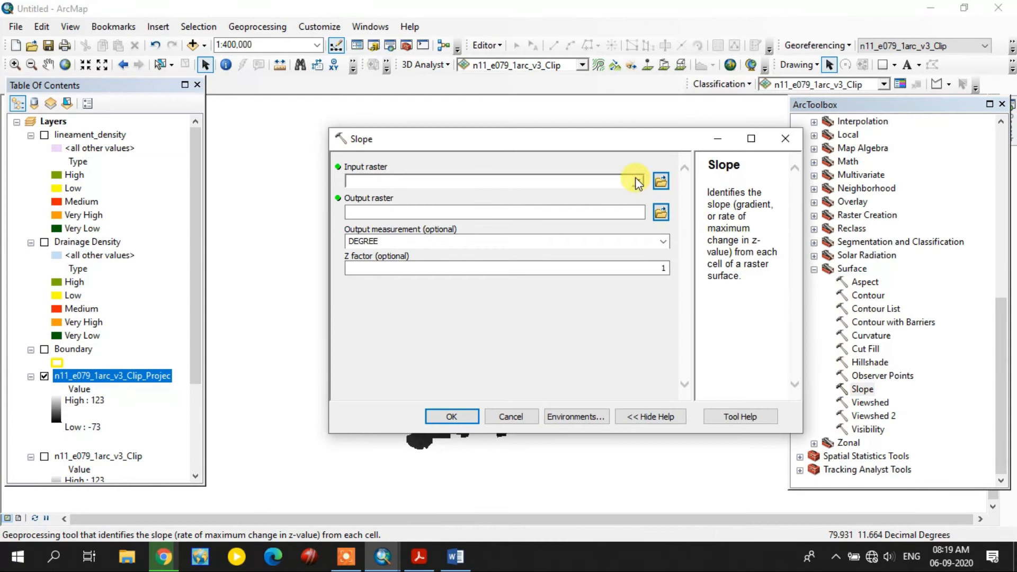
click(636, 182)
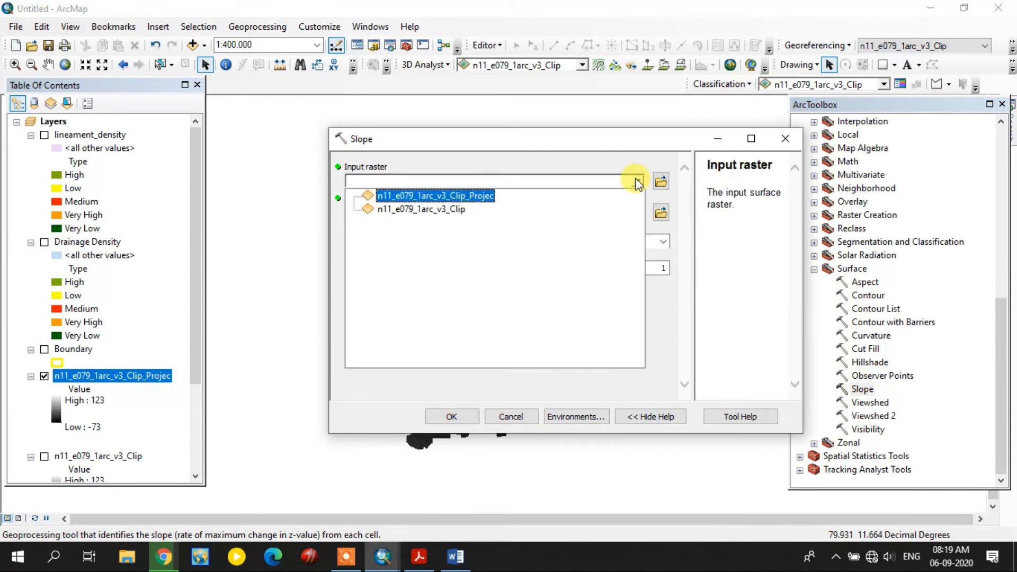
click(432, 196)
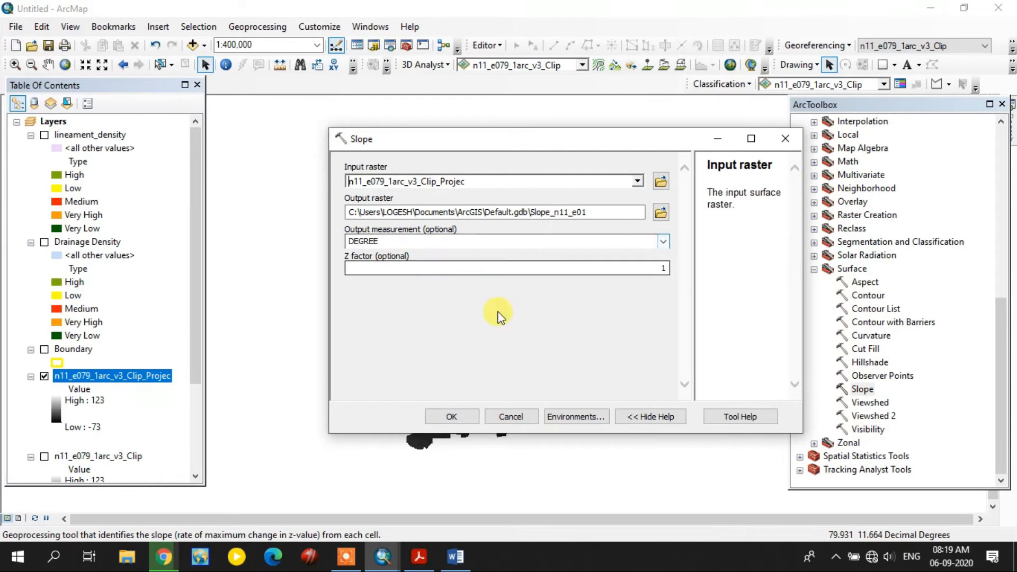
click(452, 417)
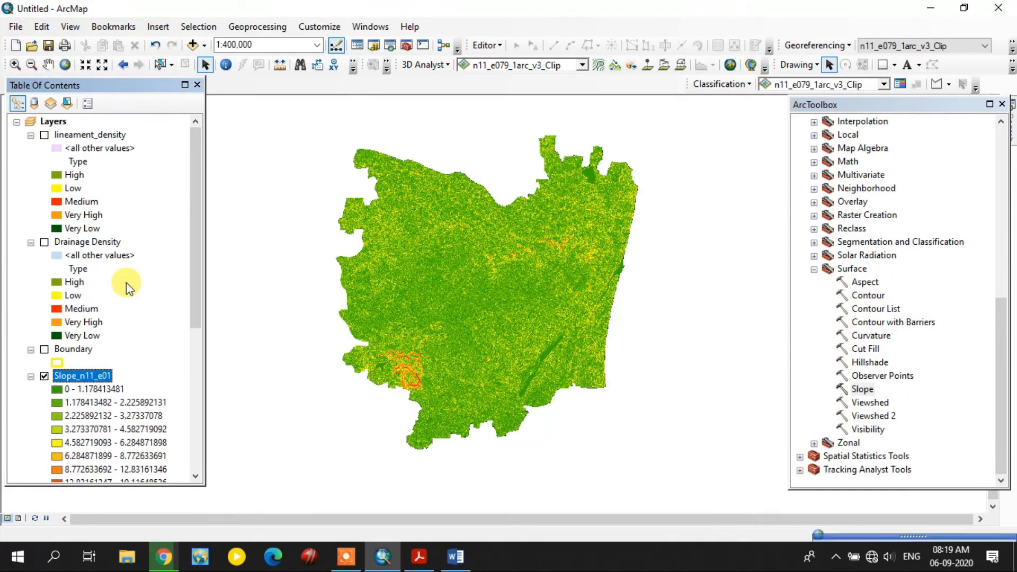
scroll(127, 284, down, 2)
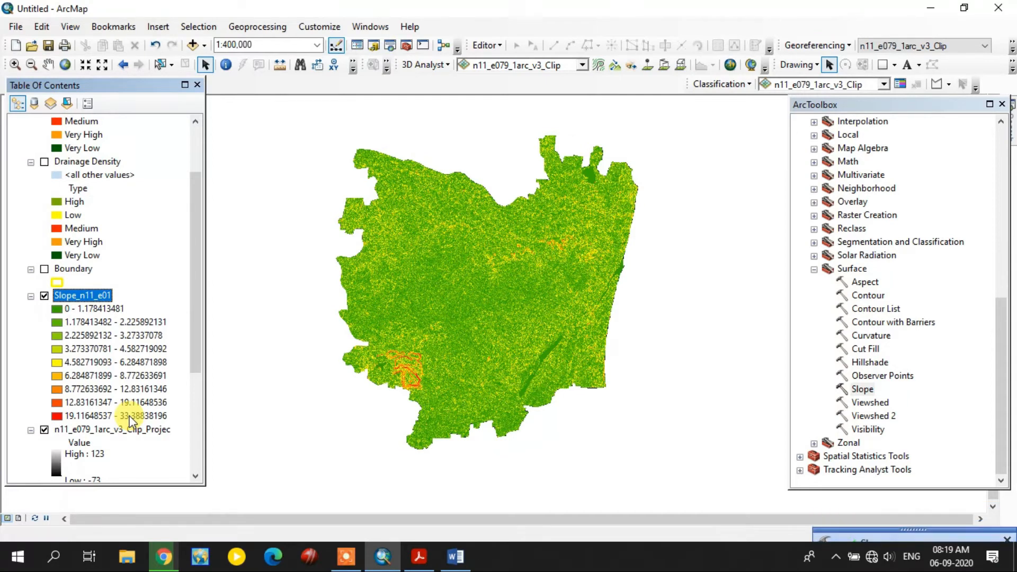
right_click(94, 295)
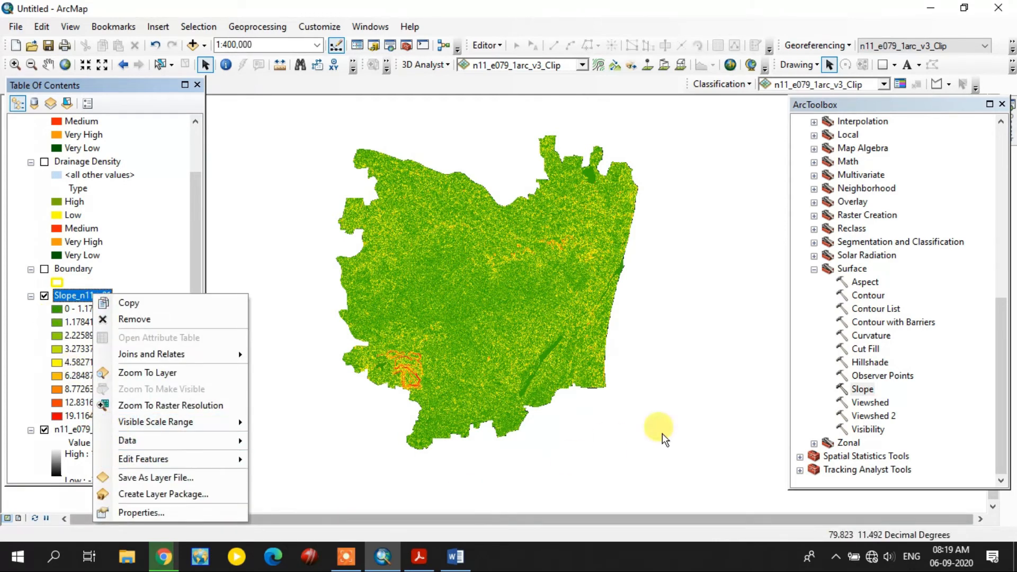
Start the Spatial Analyst Reclassify tool on Slope_n11_e01 and set its classification to 5 classes.
click(814, 270)
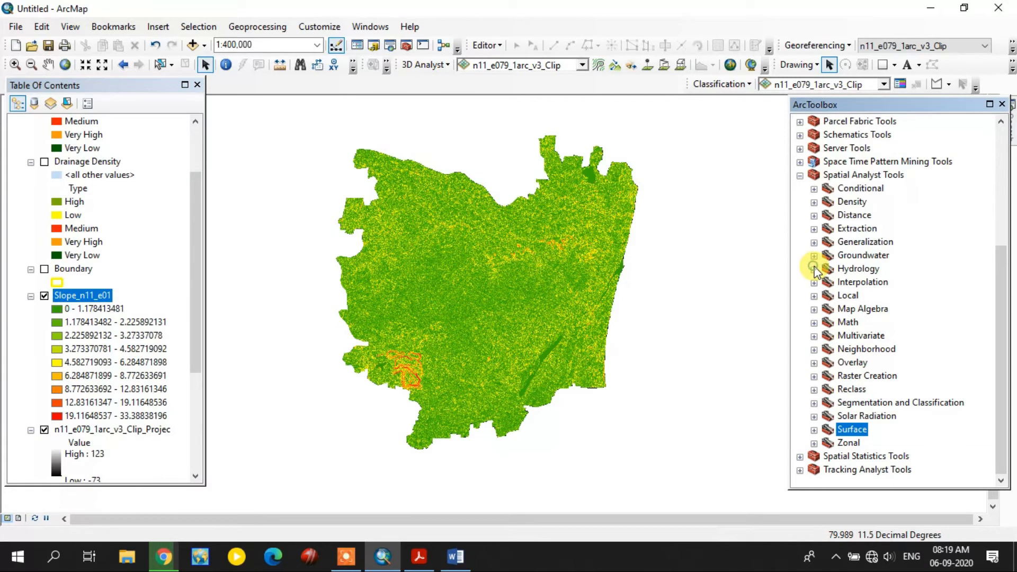
double_click(859, 390)
click(865, 443)
double_click(864, 443)
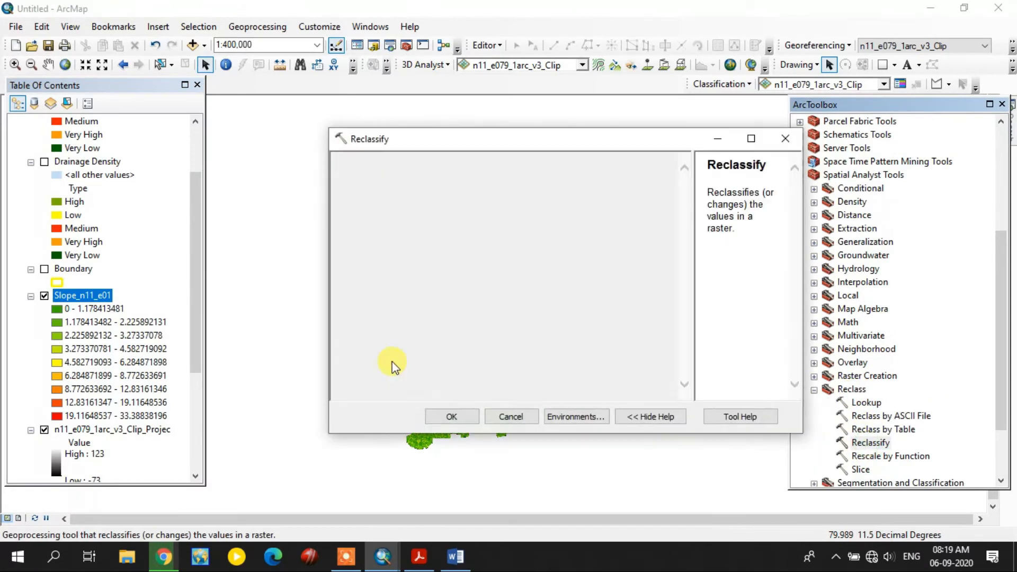
drag(93, 295, 399, 187)
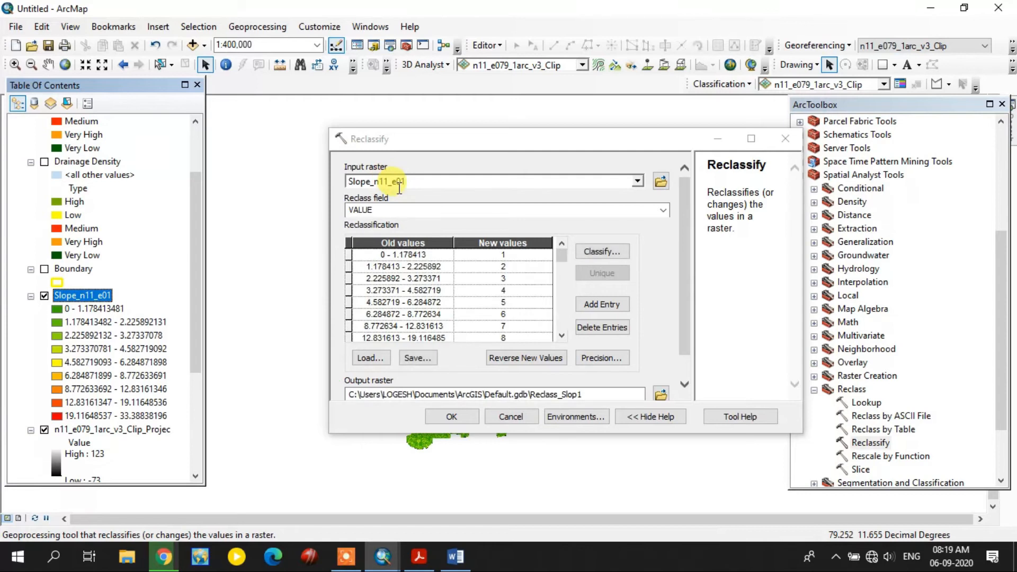
click(604, 248)
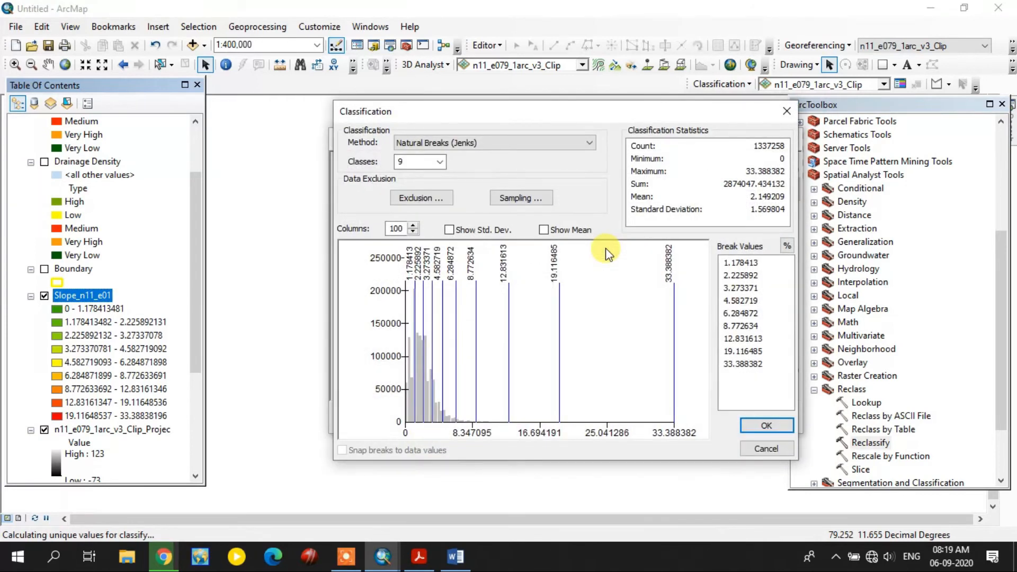
click(440, 162)
click(413, 196)
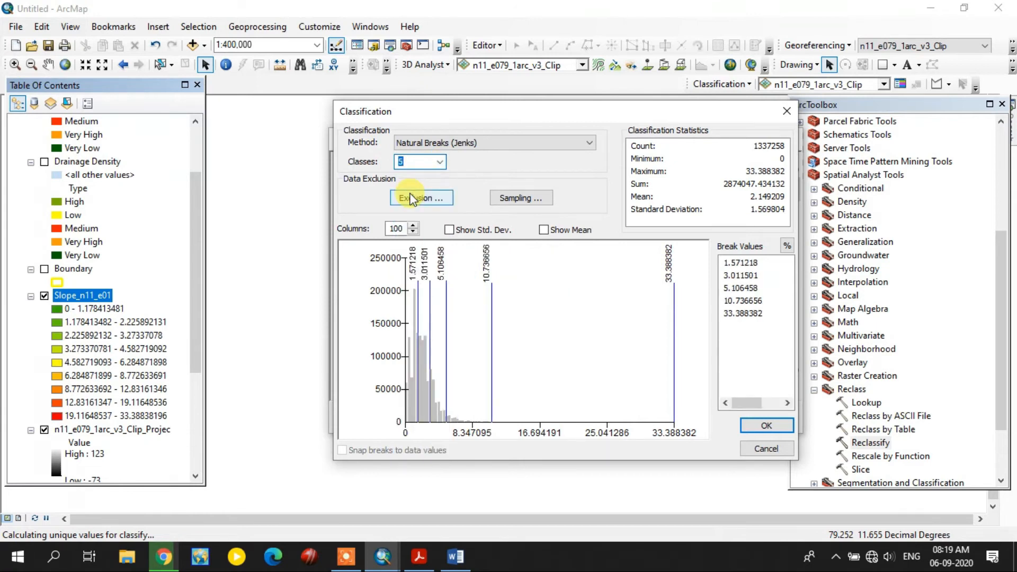
Set the first four slope break values to 1, 2, 3 and 5, and run the reclassification.
click(735, 263)
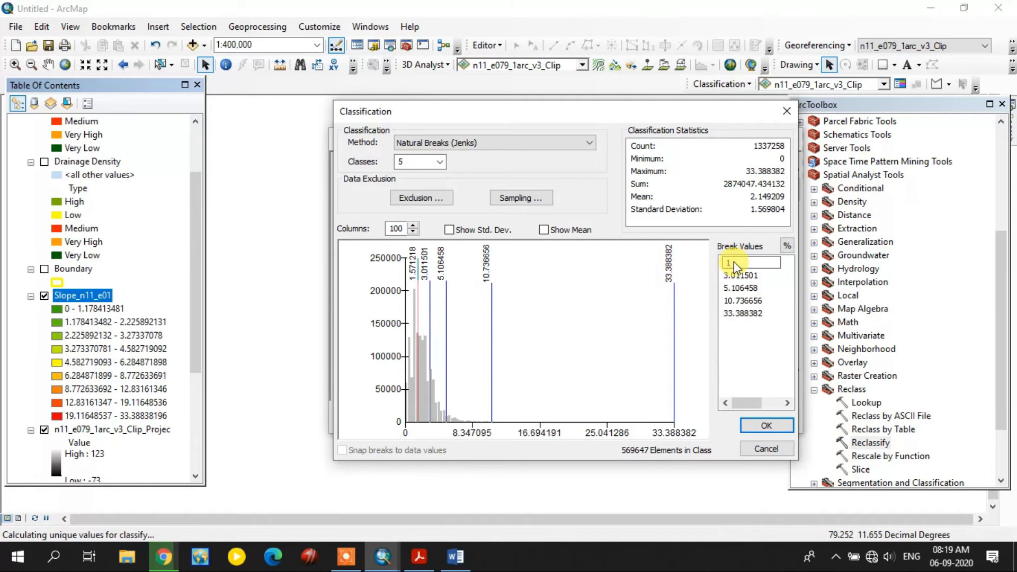
text(1)
click(736, 271)
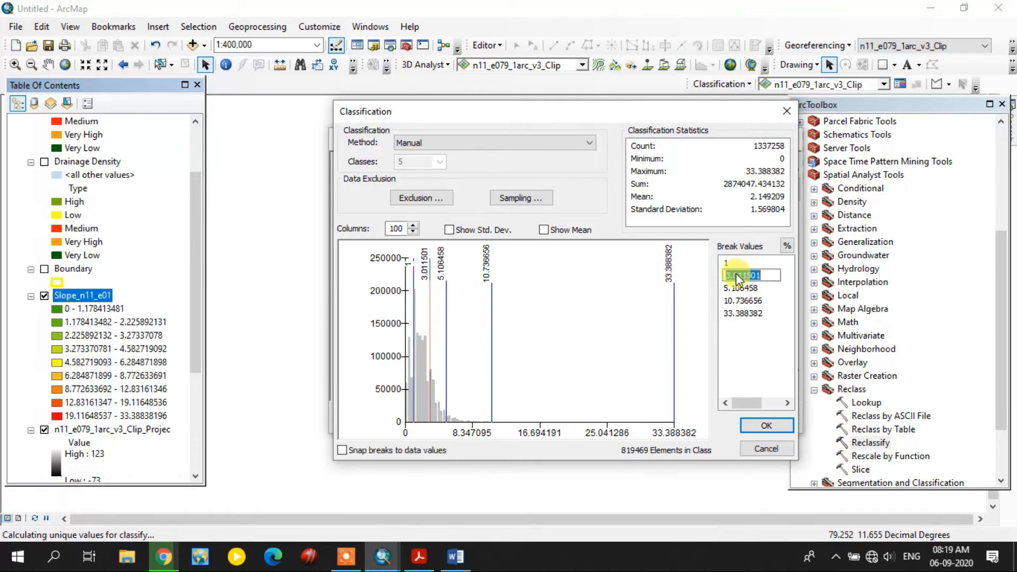
key(Return)
click(737, 289)
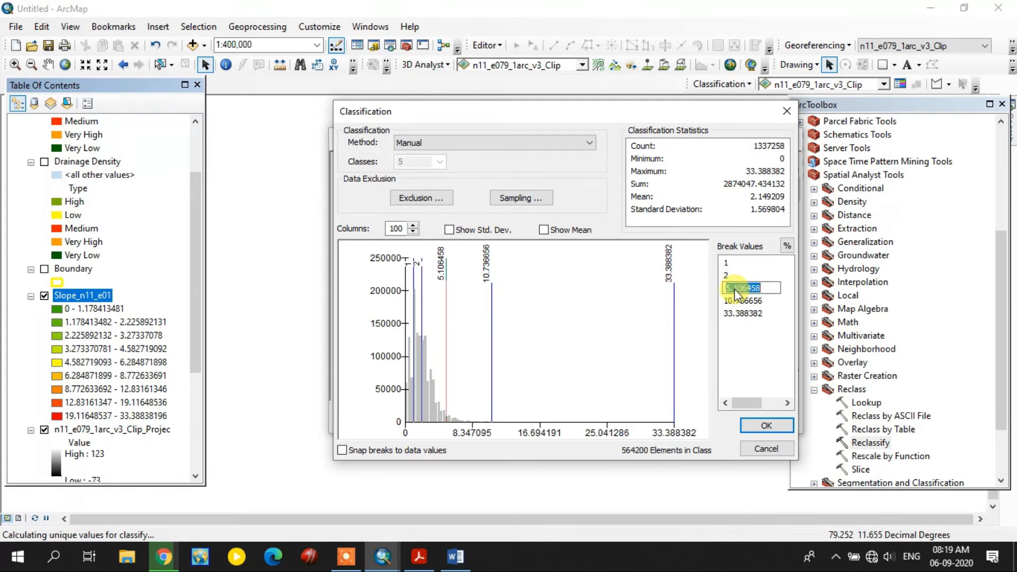
key(Return)
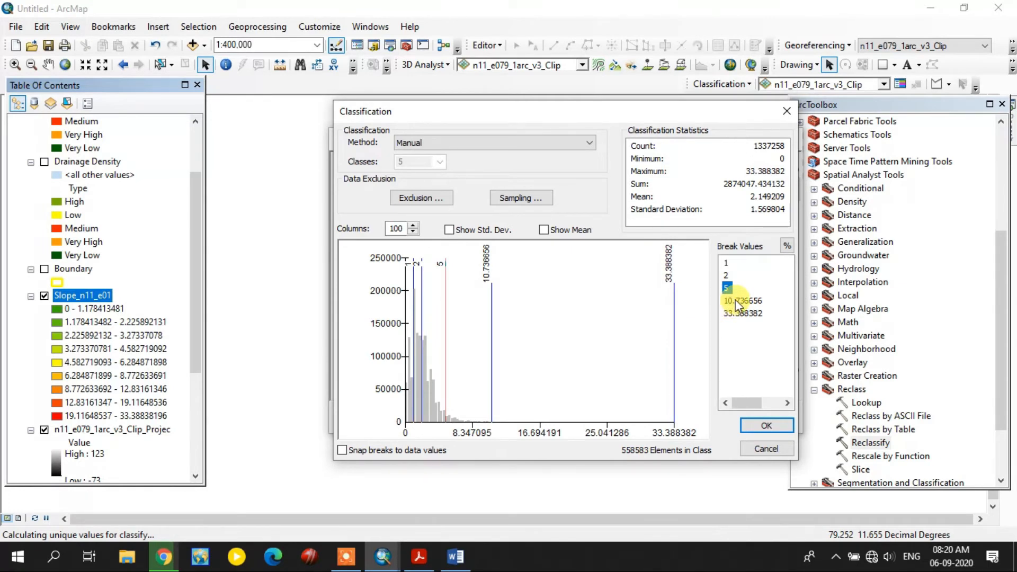
click(728, 287)
key(Return)
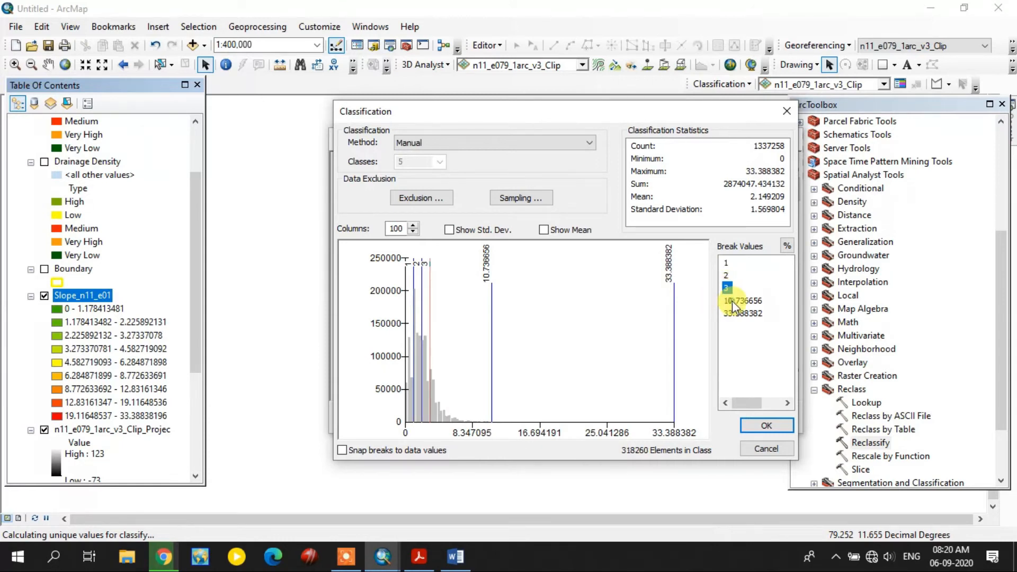
click(732, 301)
click(733, 301)
text(5)
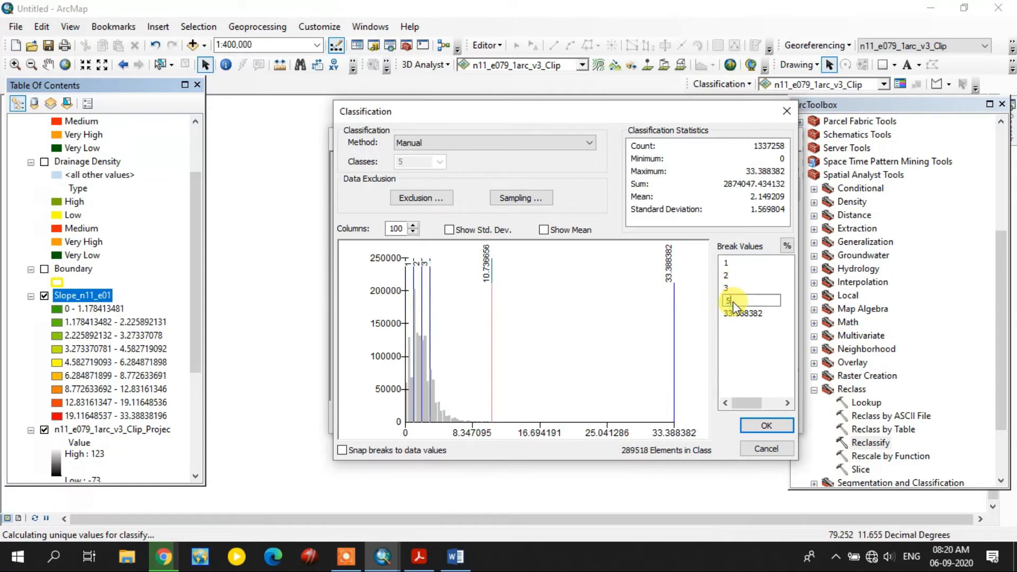
key(Return)
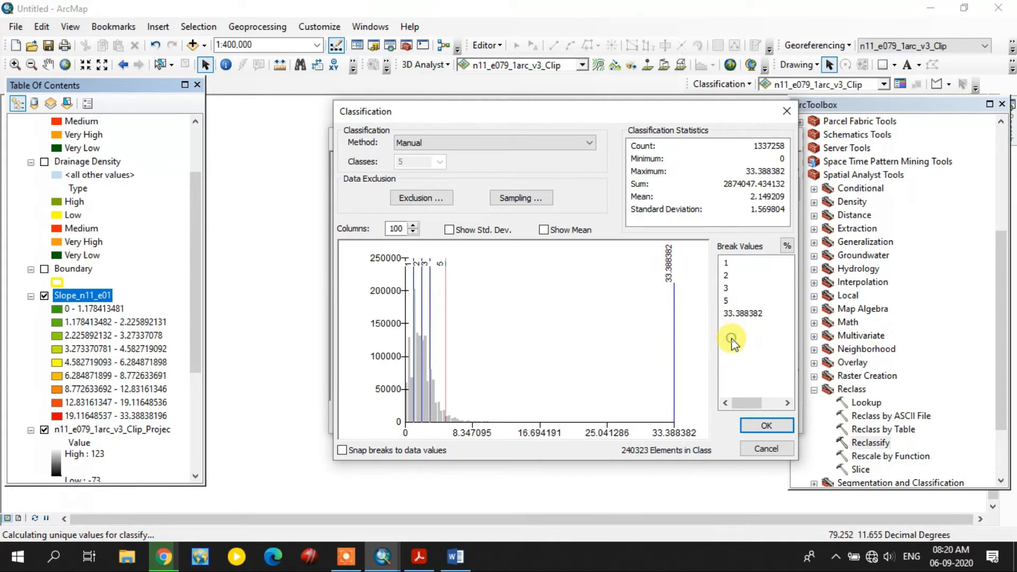
click(758, 424)
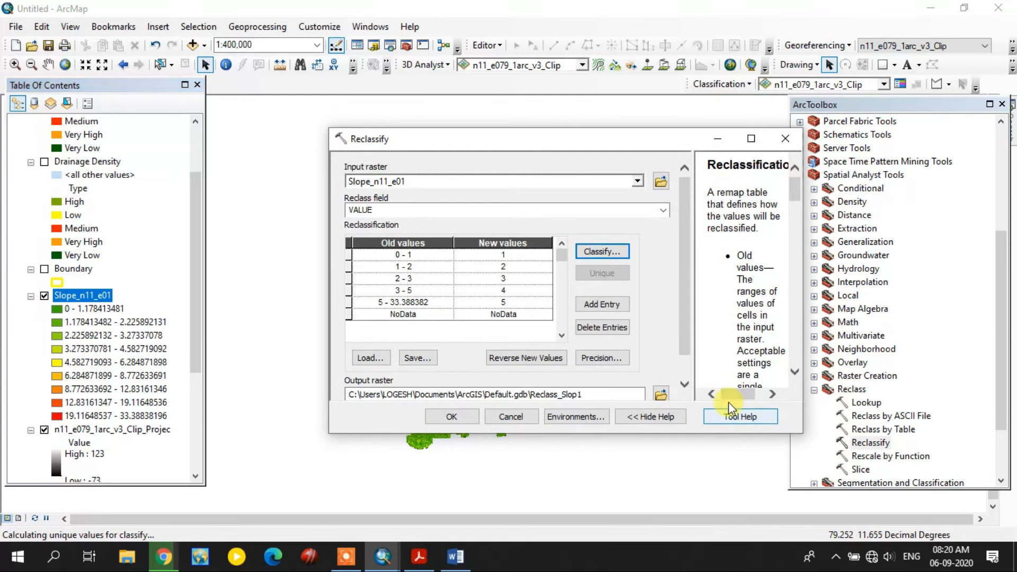
click(466, 417)
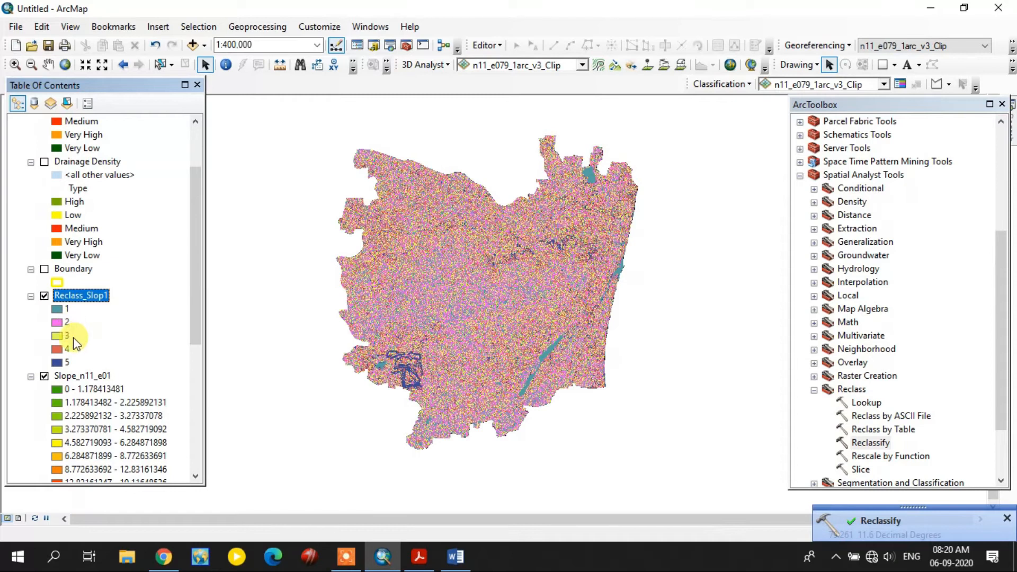
Examine the class values and counts in the attribute table of Reclass_Slop1, then close the table.
right_click(91, 298)
click(170, 330)
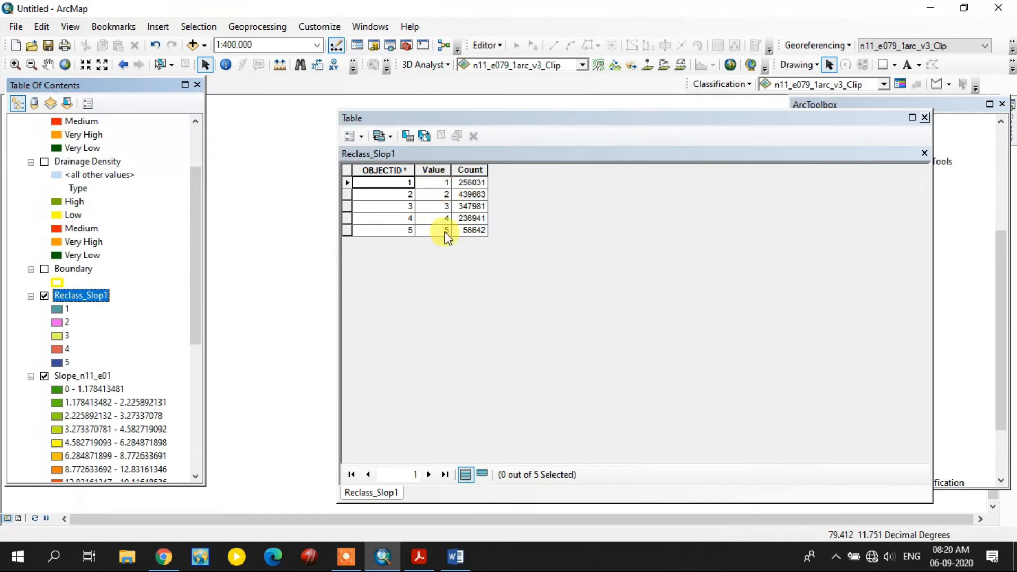
click(921, 117)
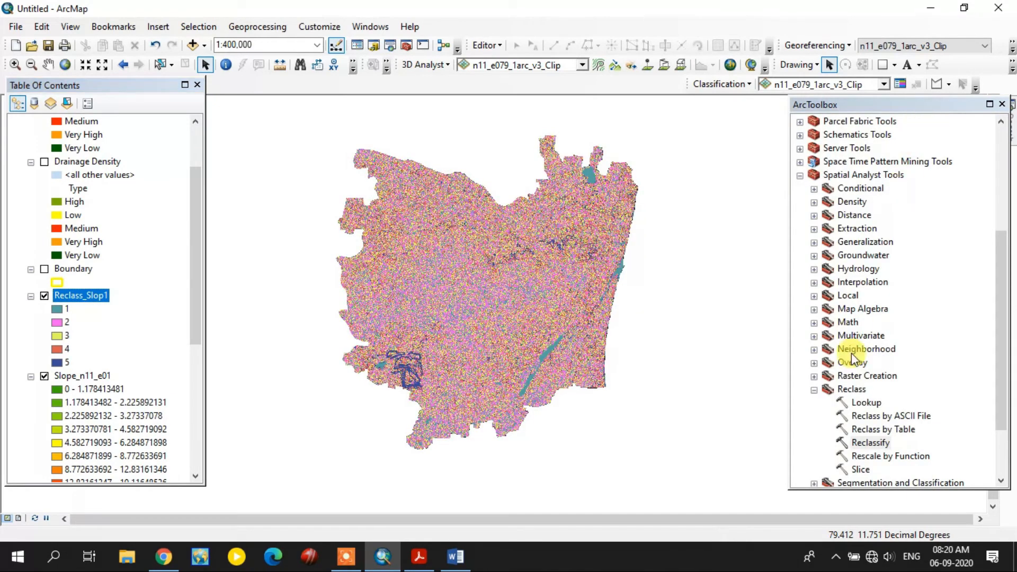
Convert Reclass_Slop1 to polygons with Raster to Polygon using the Value field, and collapse the Conversion Tools.
click(814, 390)
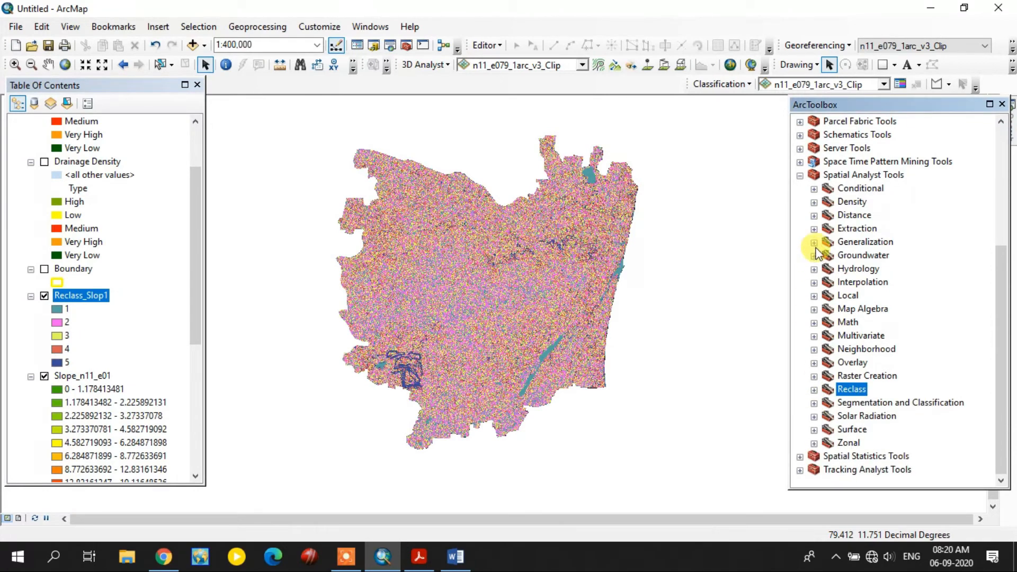
click(800, 175)
double_click(861, 175)
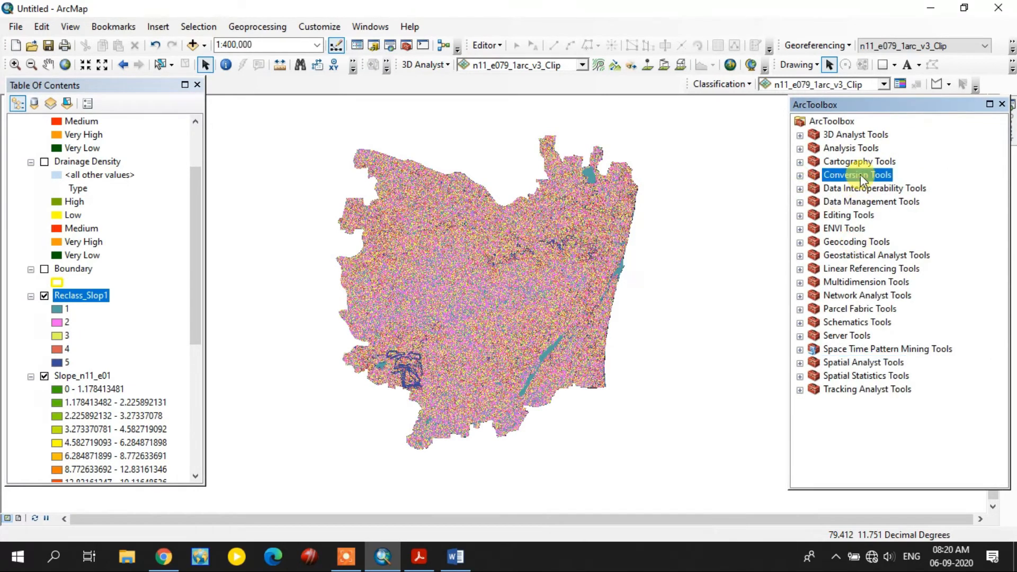
double_click(872, 242)
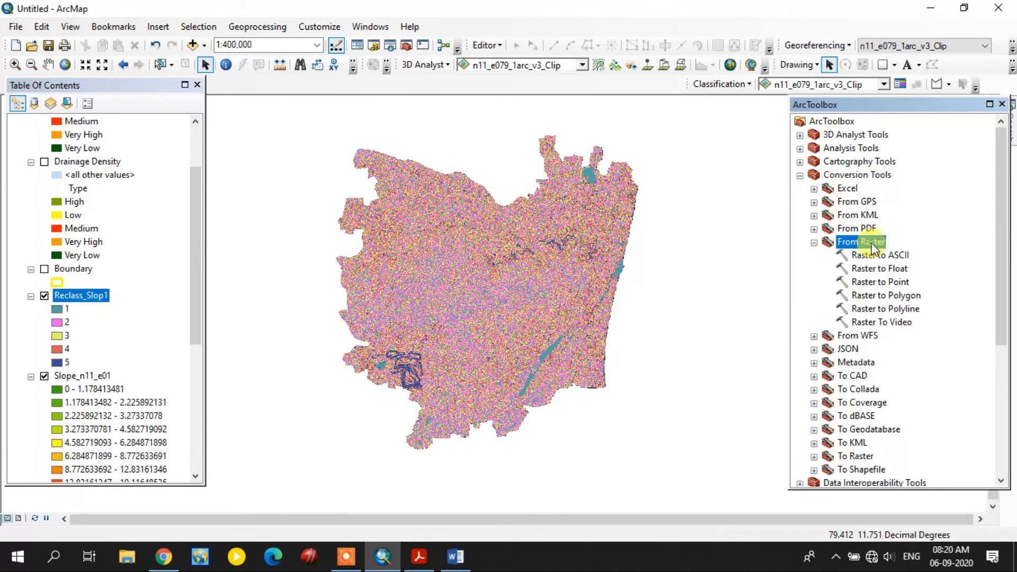
double_click(884, 295)
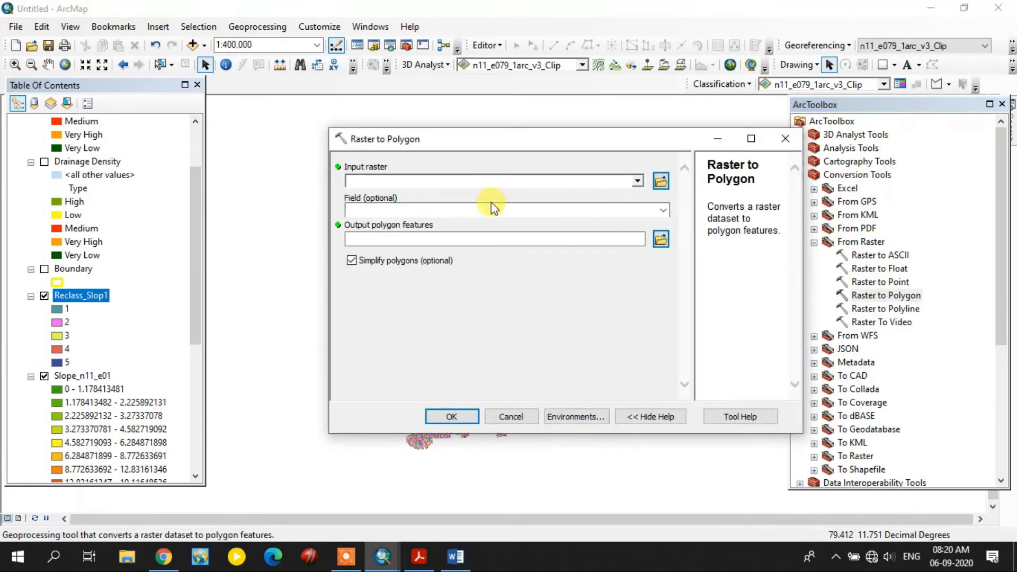
drag(69, 297, 371, 182)
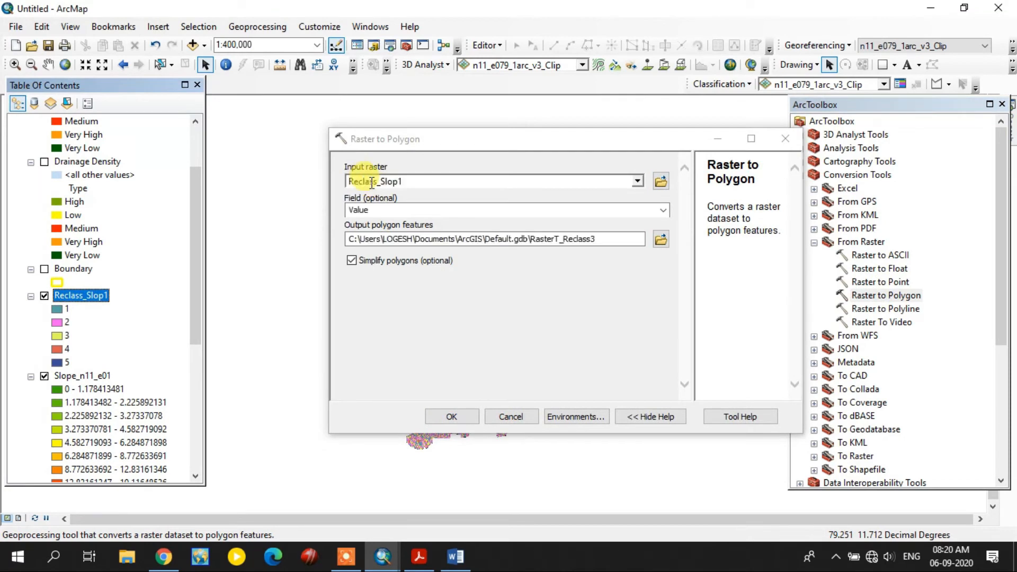
click(662, 210)
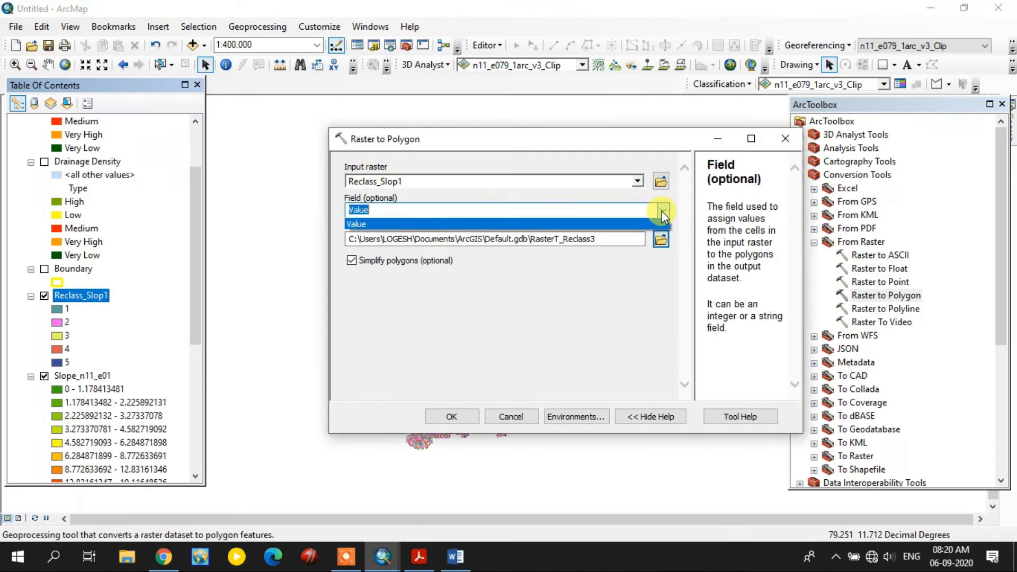
click(445, 415)
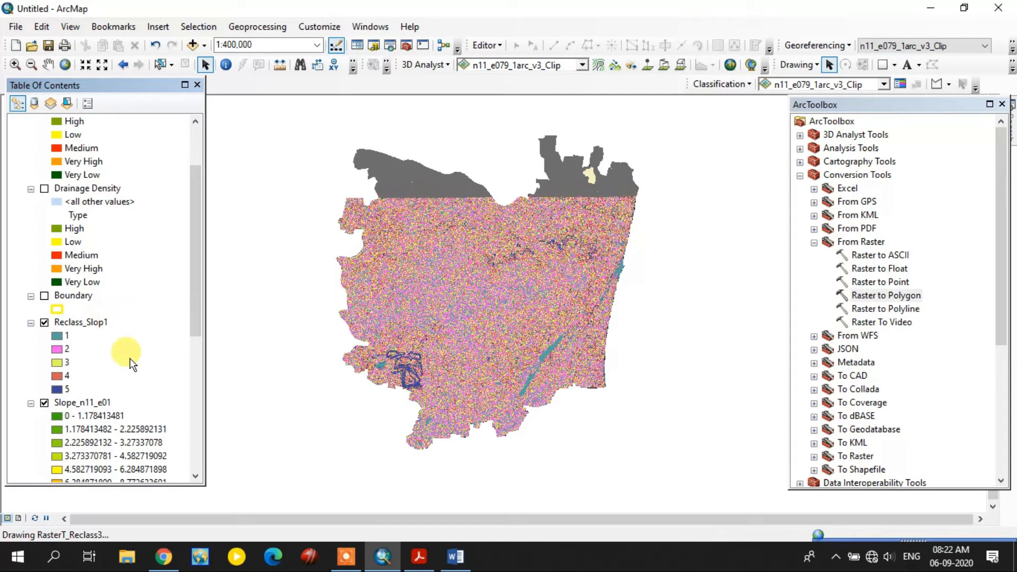
drag(196, 233, 195, 167)
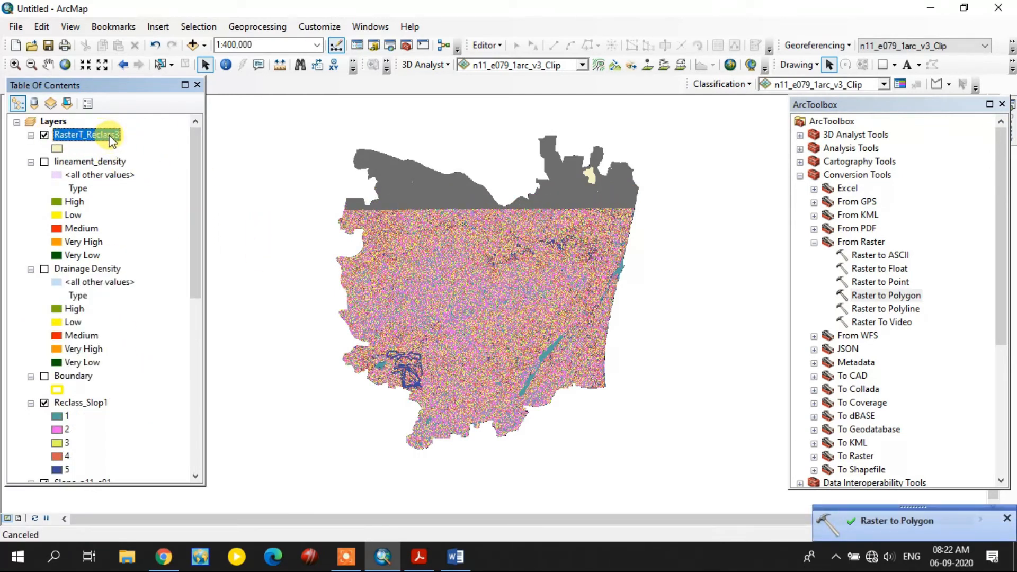
click(814, 242)
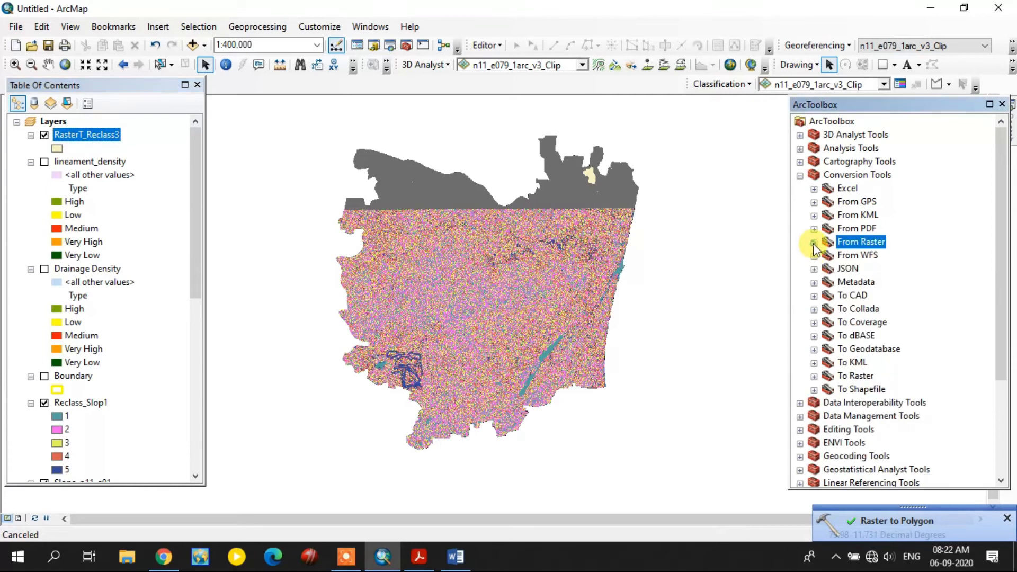
click(800, 175)
Examine the gridcode and shape records in the attribute table of RasterT_Reclass3, and close the table.
right_click(117, 136)
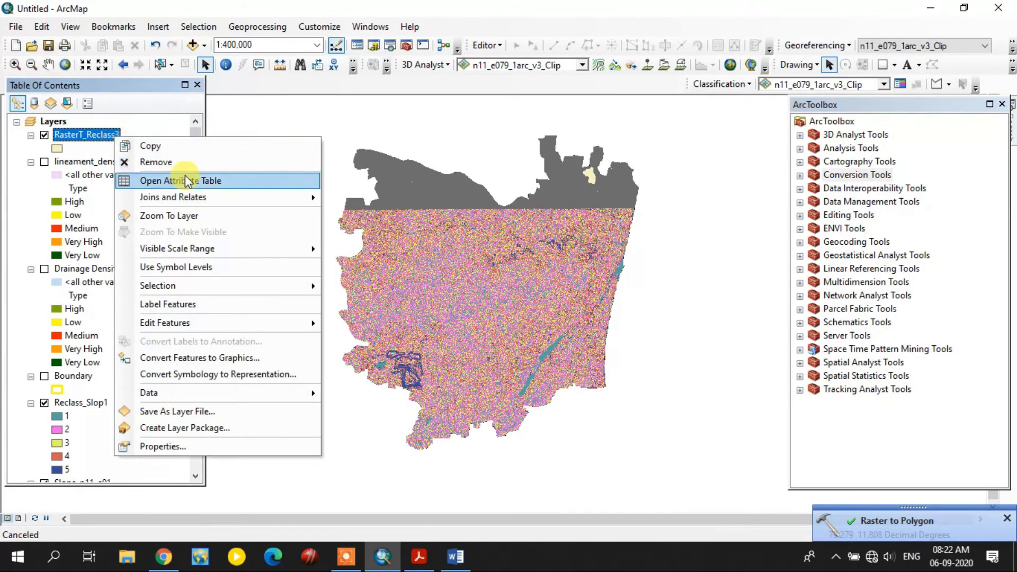
click(187, 181)
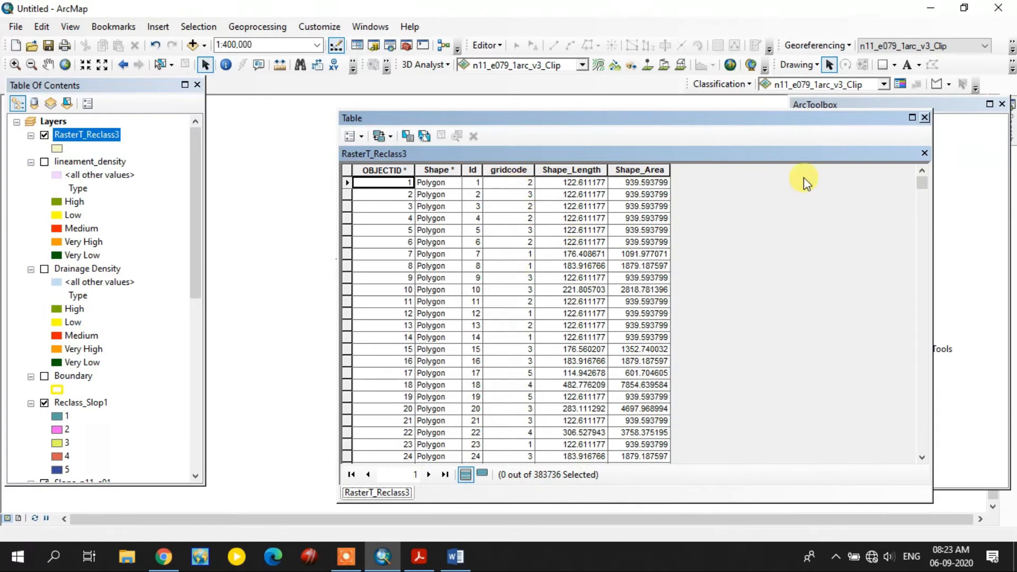
drag(923, 188, 900, 170)
click(924, 117)
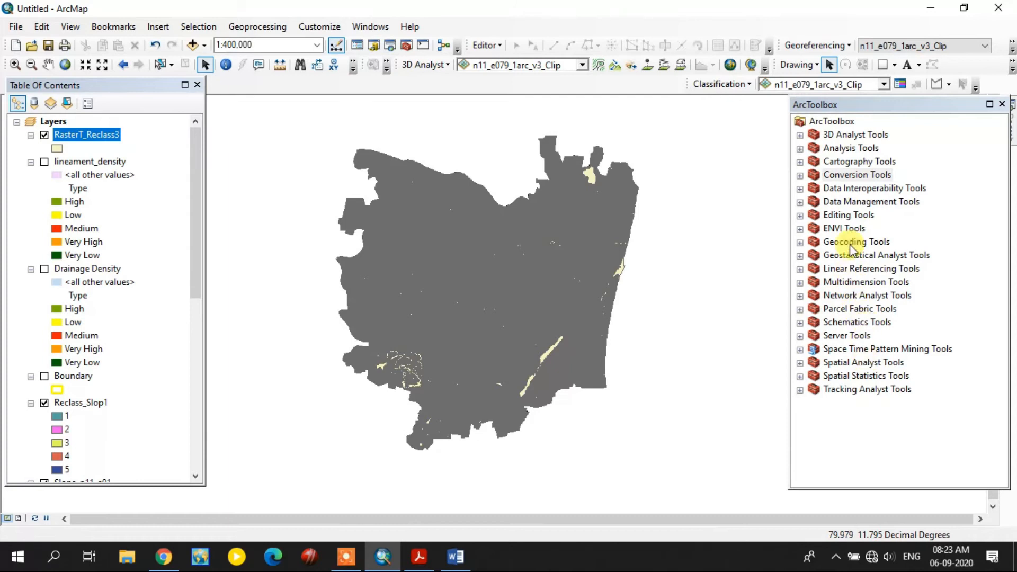
click(861, 204)
double_click(862, 208)
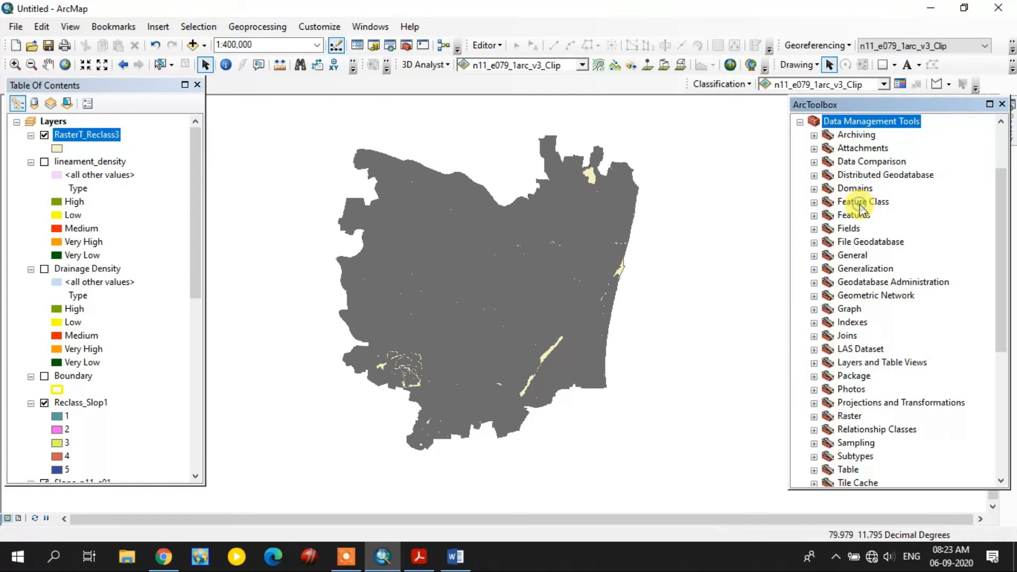
double_click(841, 131)
double_click(851, 362)
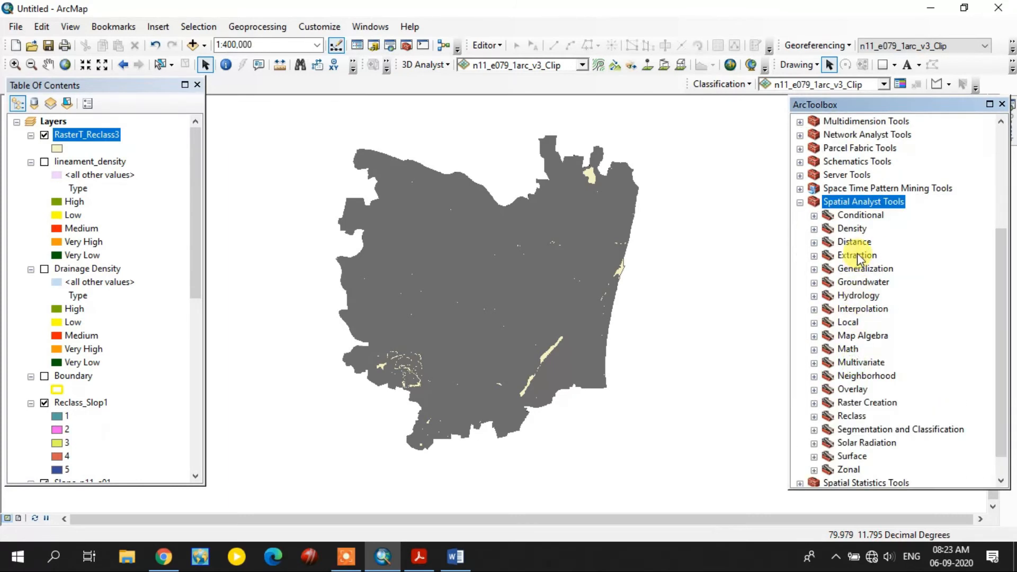
double_click(865, 271)
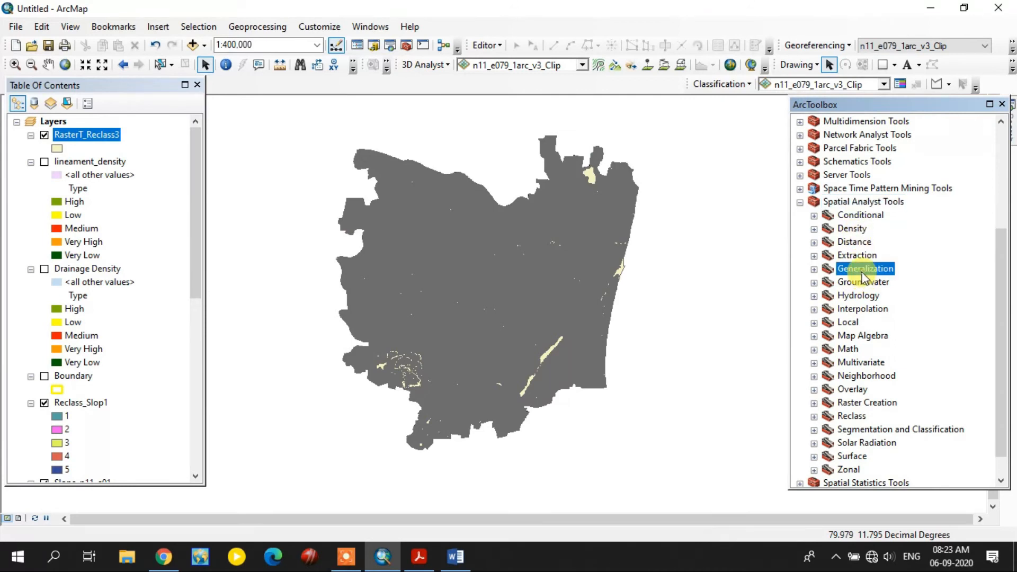
double_click(865, 271)
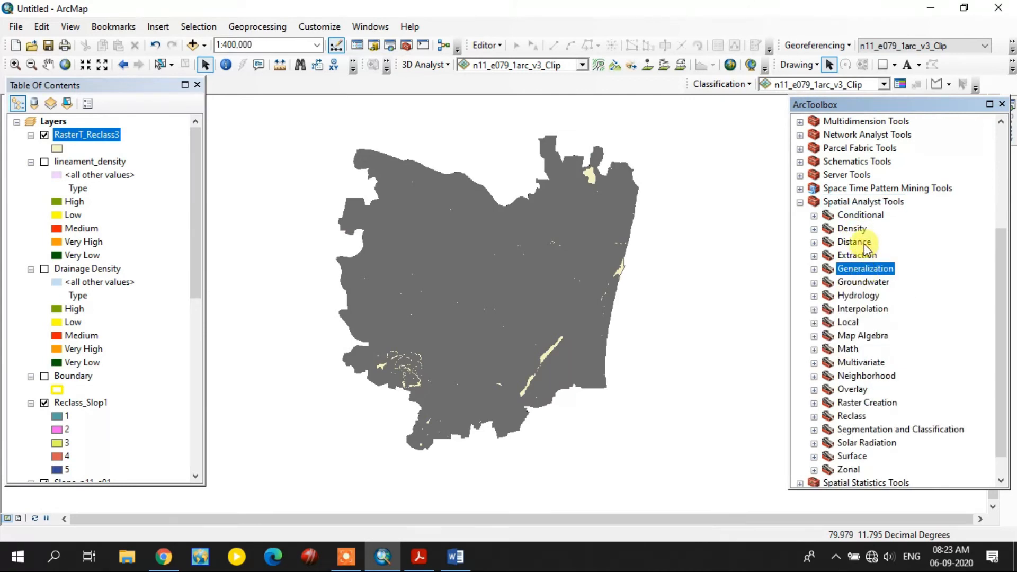
scroll(854, 206, up, 2)
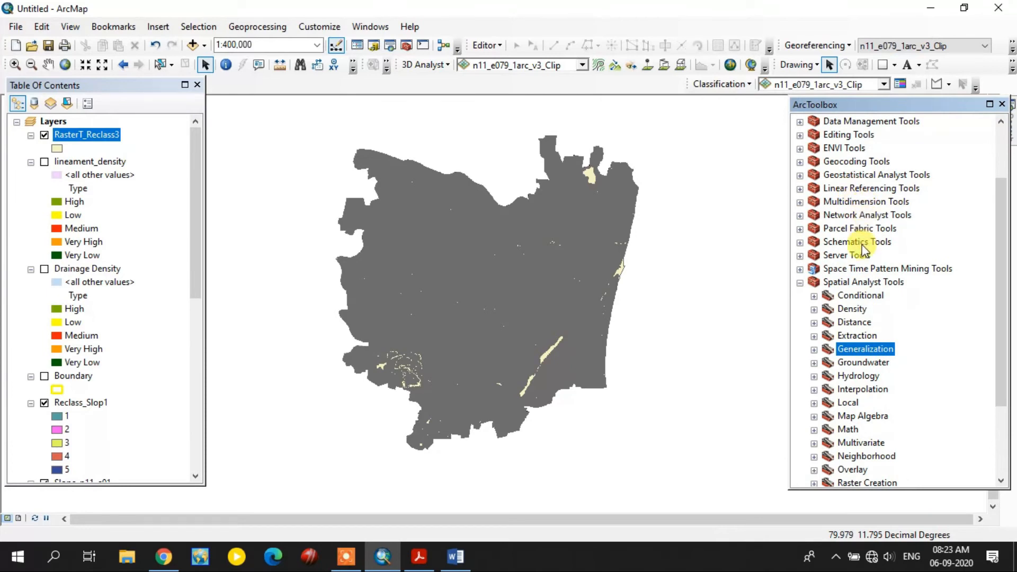
scroll(864, 191, up, 1)
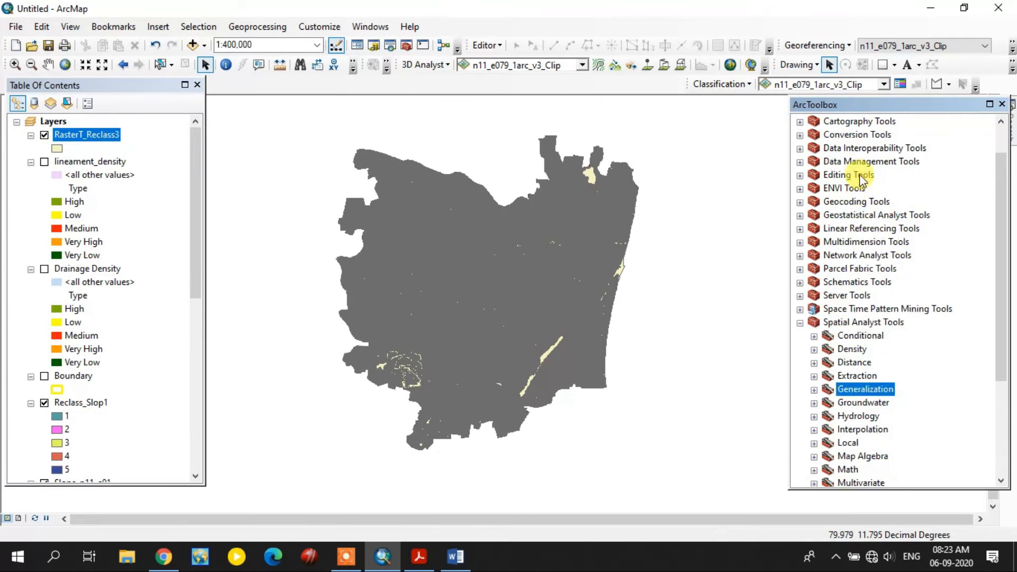
Dissolve RasterT_Reclass3 on its gridcode field with the Dissolve tool from the Data Management generalization tools.
double_click(860, 161)
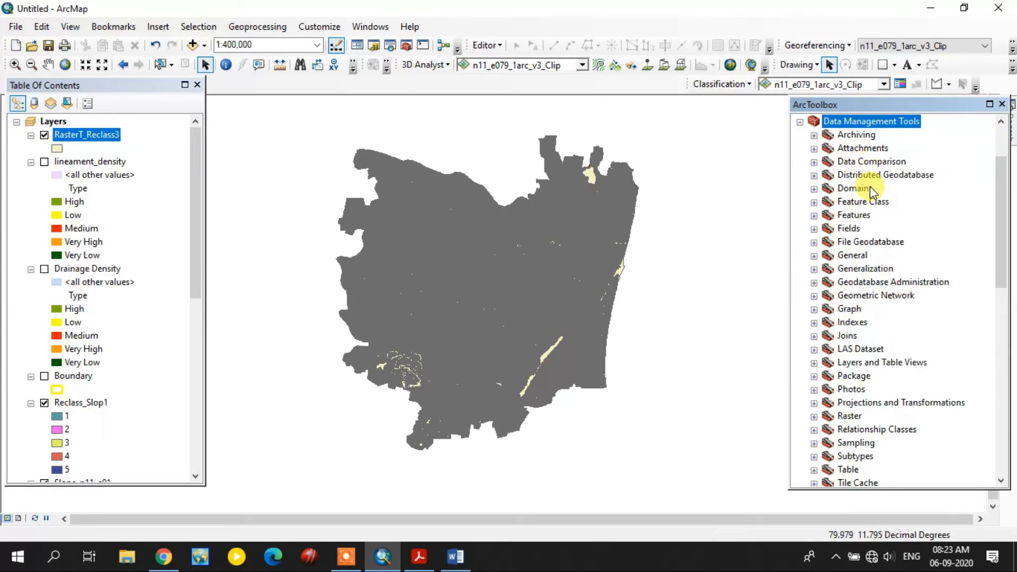
double_click(864, 268)
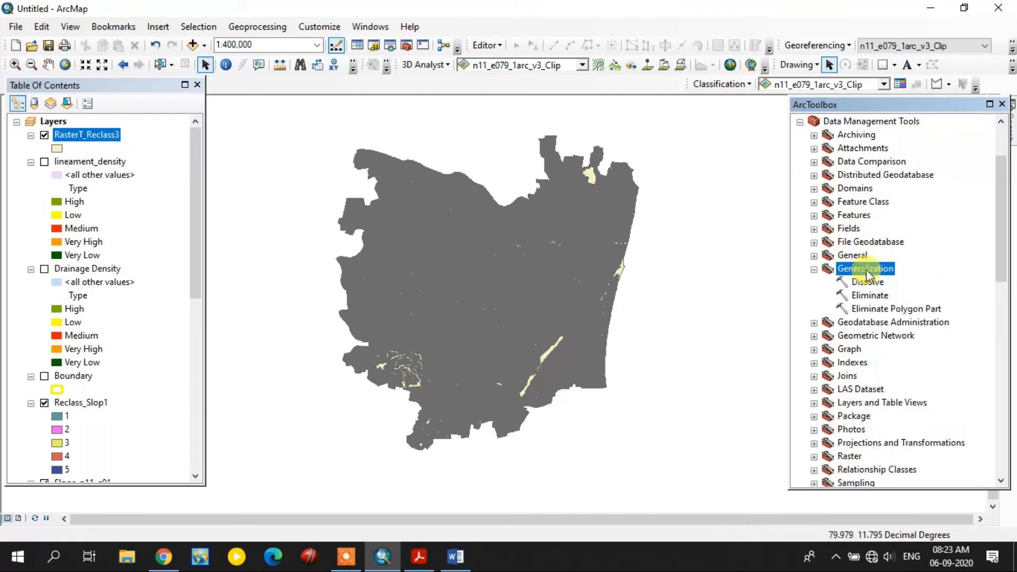
click(864, 282)
double_click(863, 282)
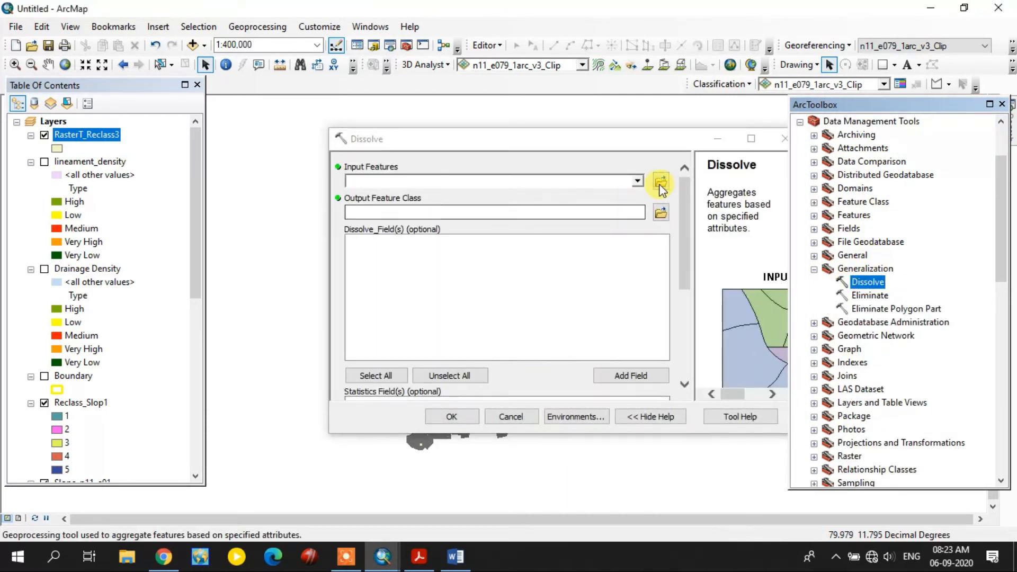
click(638, 182)
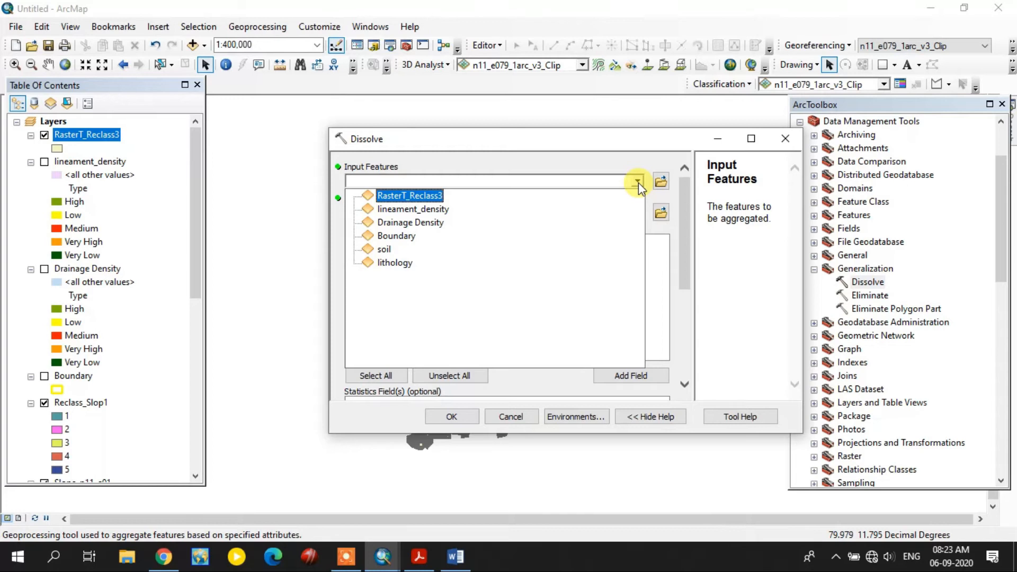
click(69, 136)
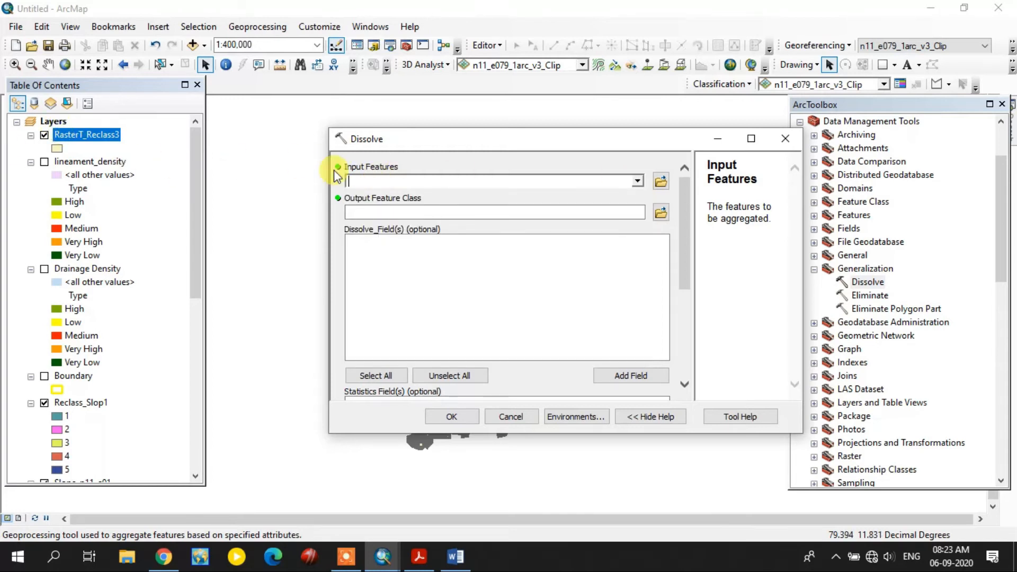
mouse_move(91, 135)
mouse_down()
mouse_move(419, 196)
mouse_move(420, 178)
mouse_up()
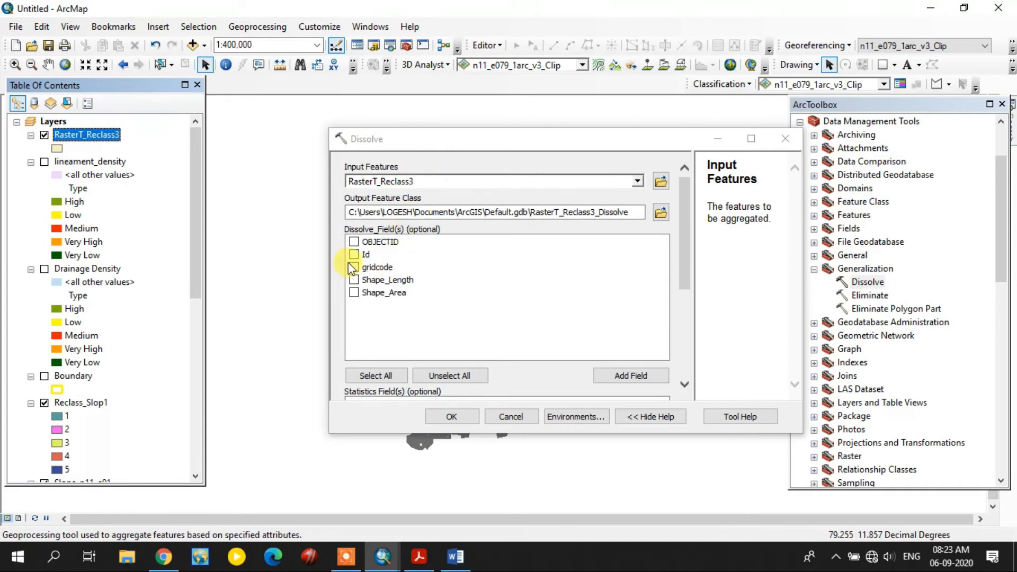
click(354, 267)
click(451, 417)
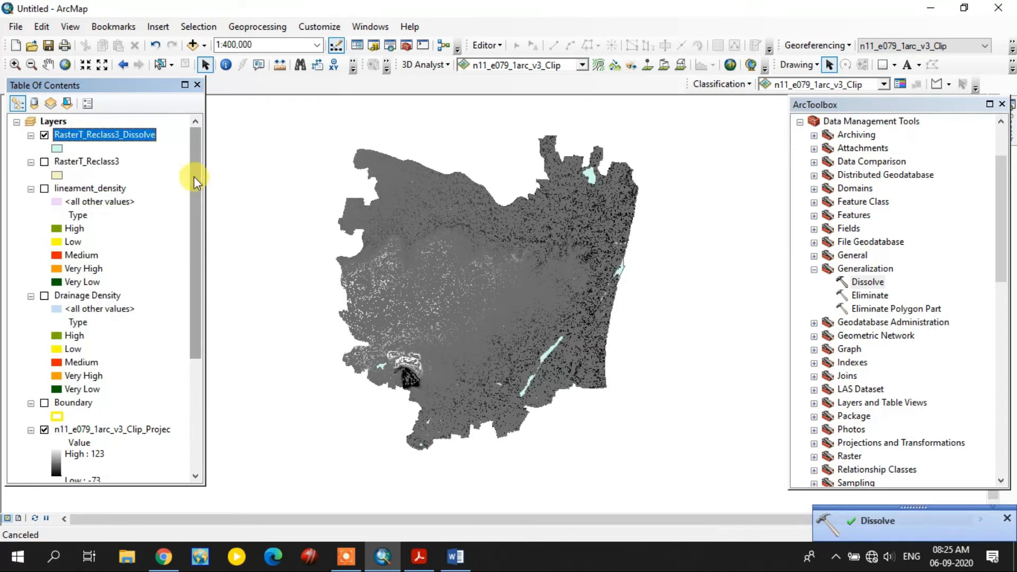
Add a Text field named Type to the attribute table of RasterT_Reclass3_Dissolve and narrow its column.
right_click(93, 142)
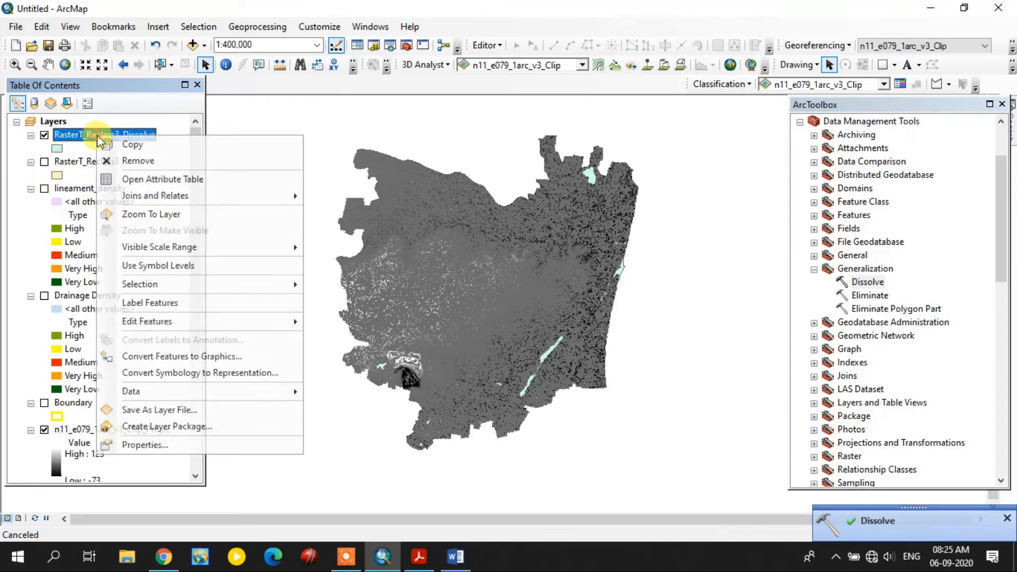
click(148, 177)
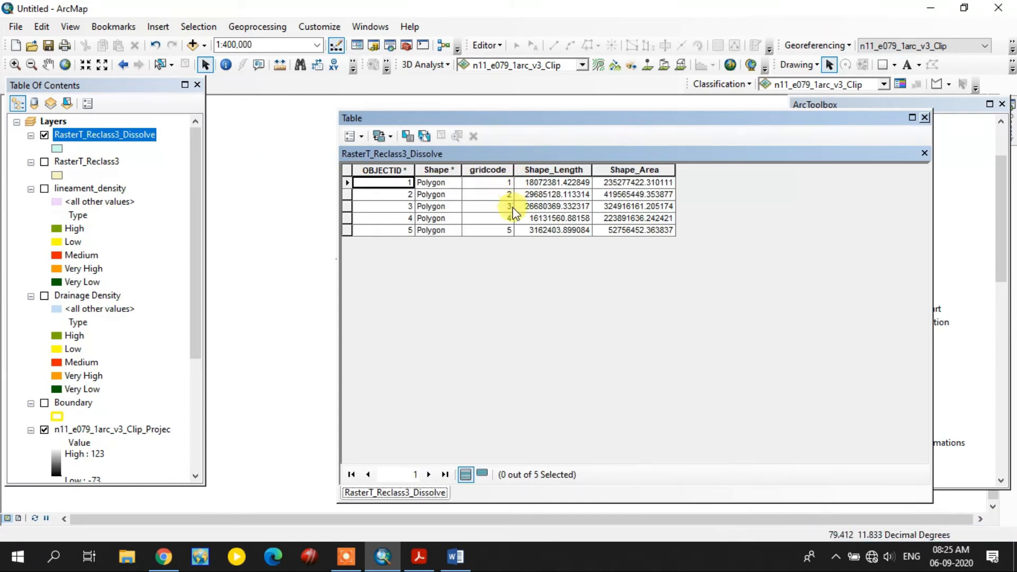
click(362, 136)
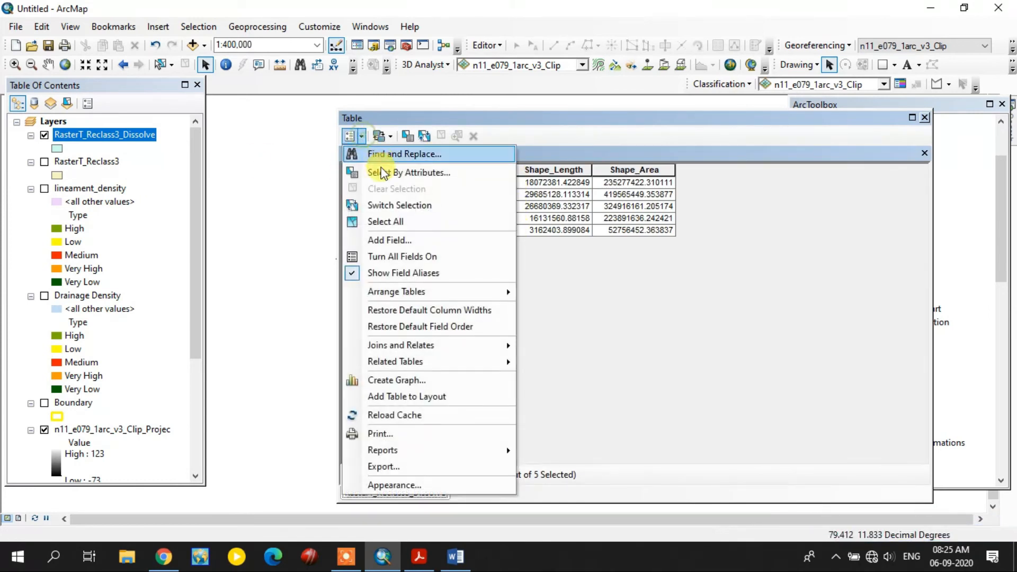
click(400, 239)
text(Type)
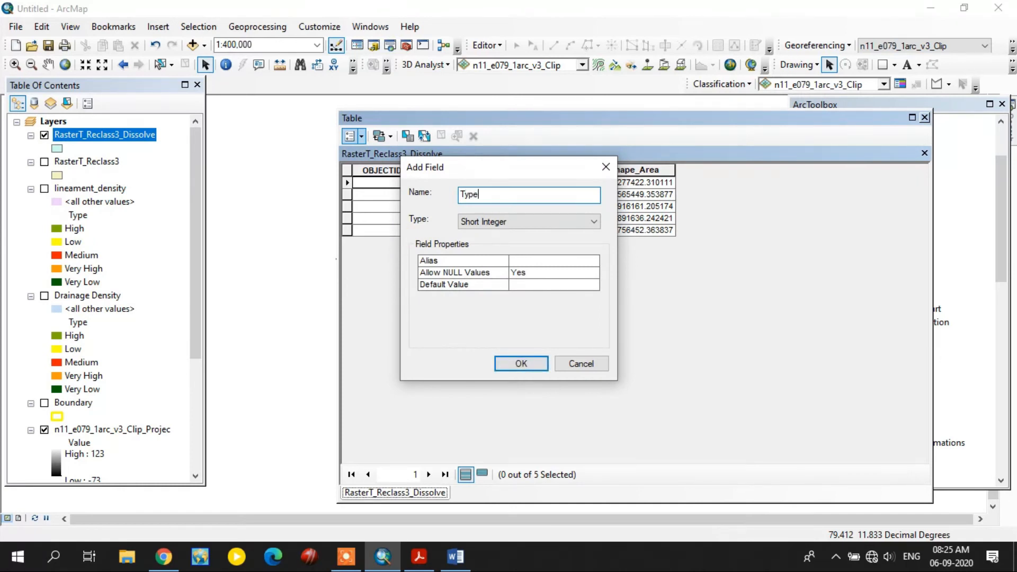
click(517, 221)
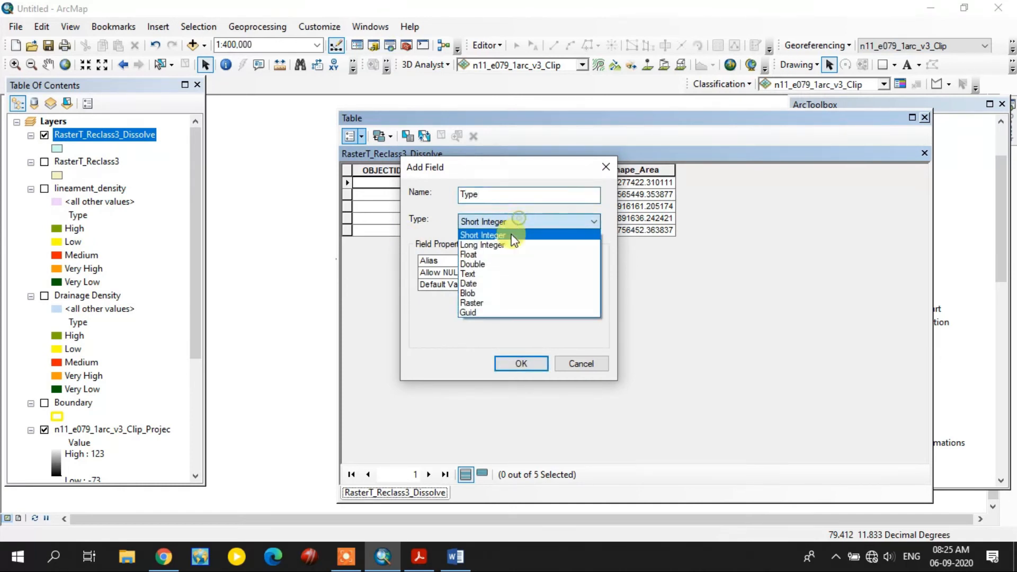
click(499, 280)
click(511, 366)
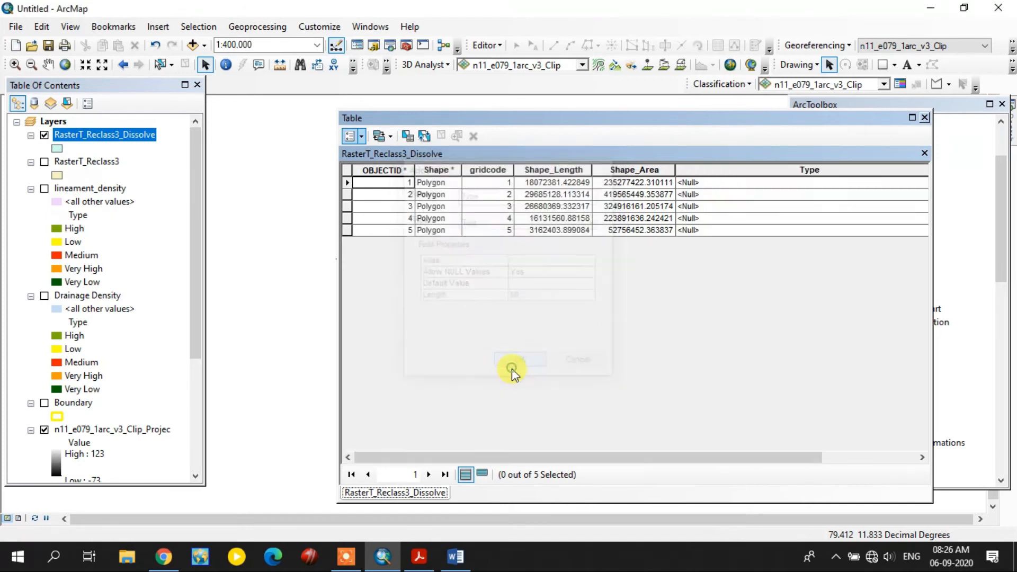
drag(704, 455, 821, 459)
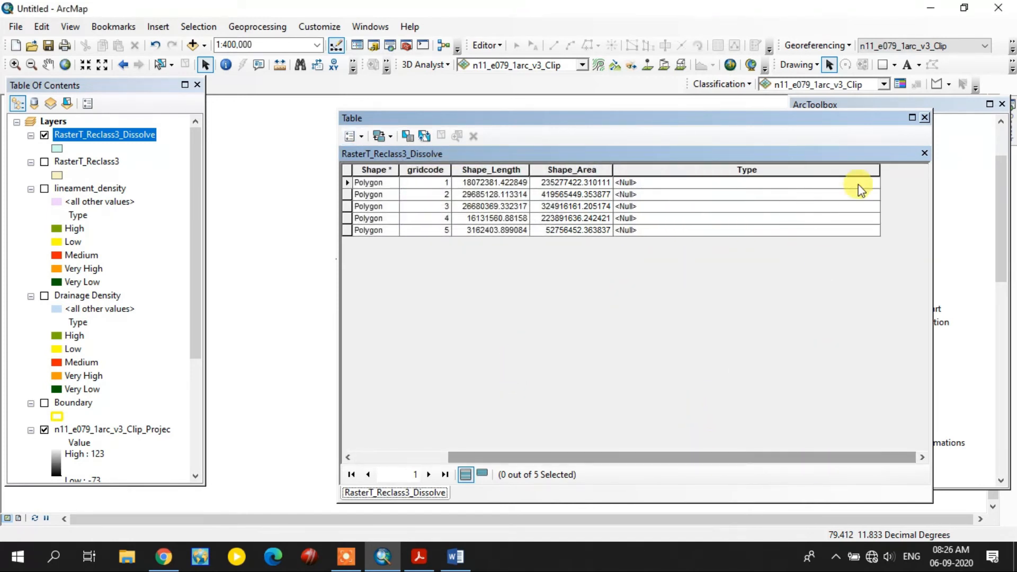
drag(879, 171, 710, 180)
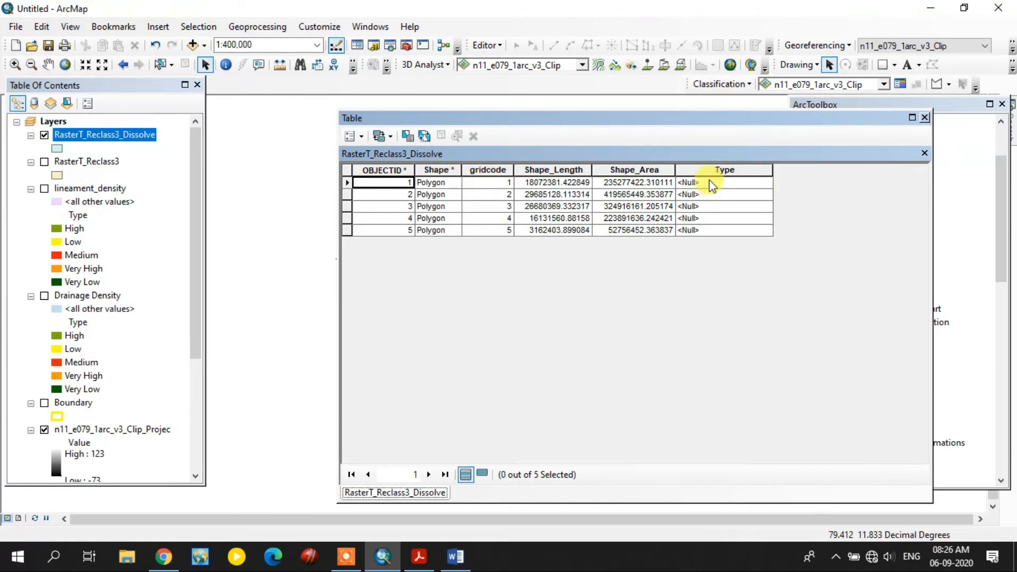
Set the Type of the gridcode 1 record to "0-1" with the Field Calculator.
click(348, 183)
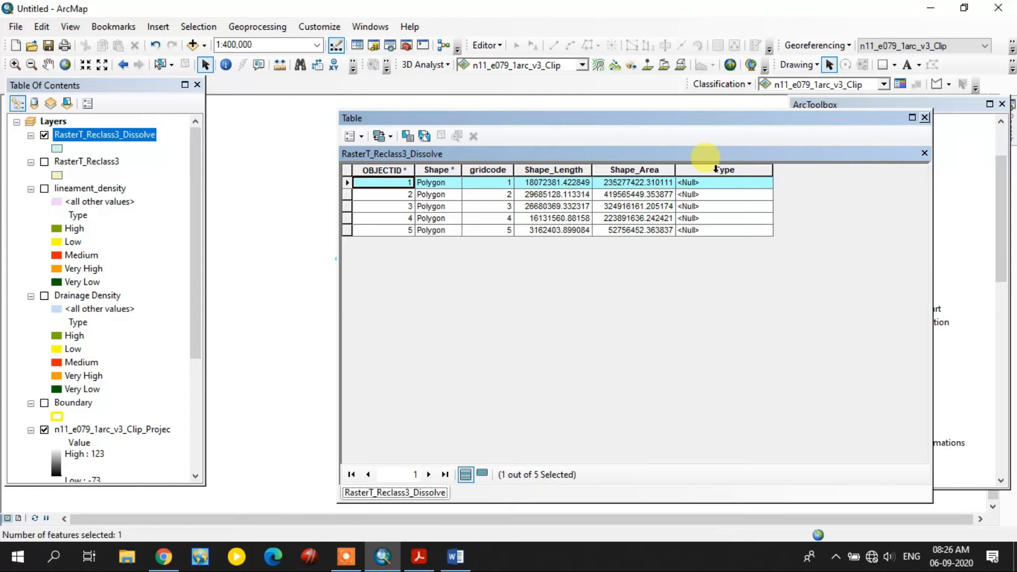
right_click(717, 170)
click(752, 241)
click(529, 306)
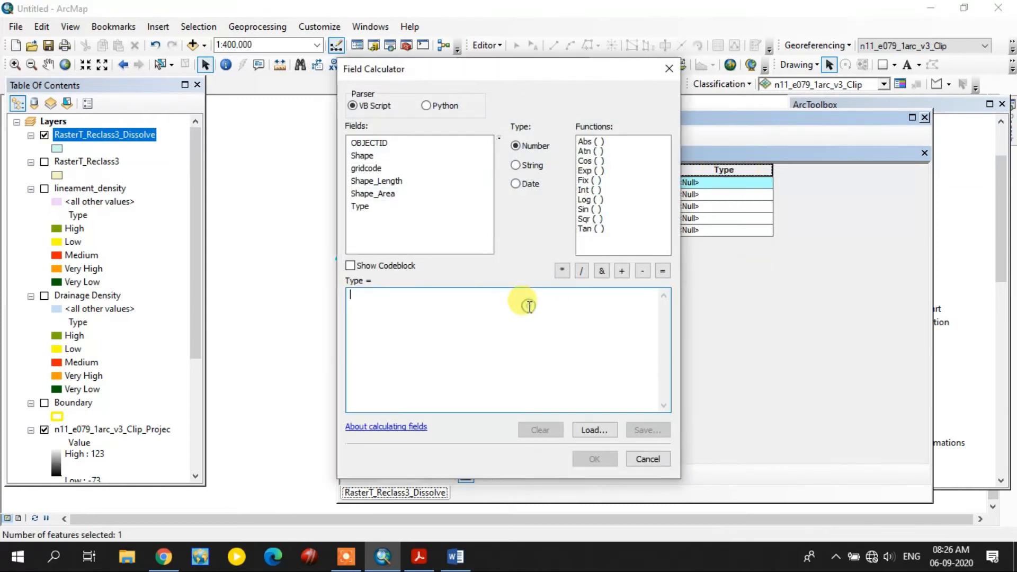
text(")
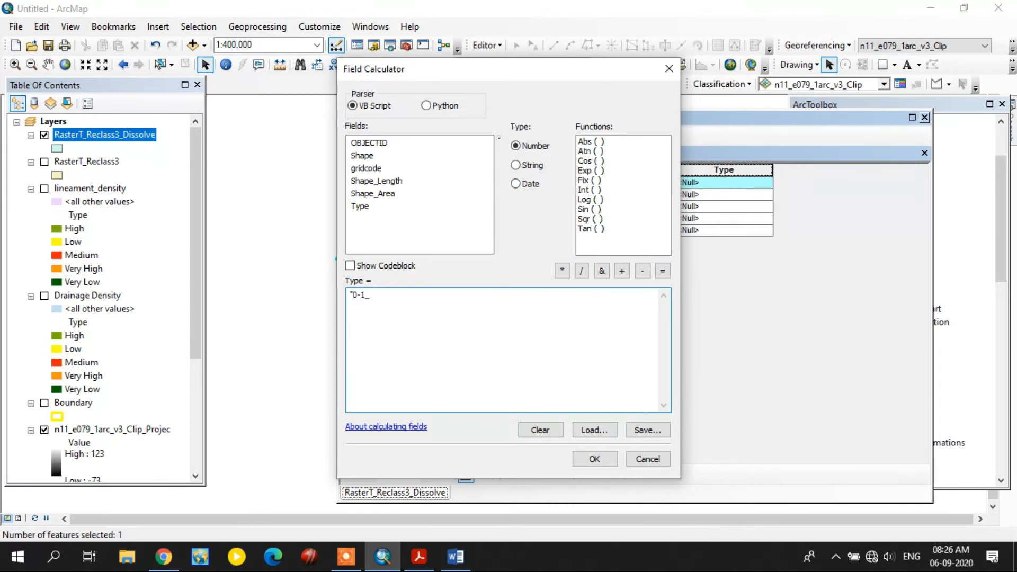
text(0-1")
click(595, 458)
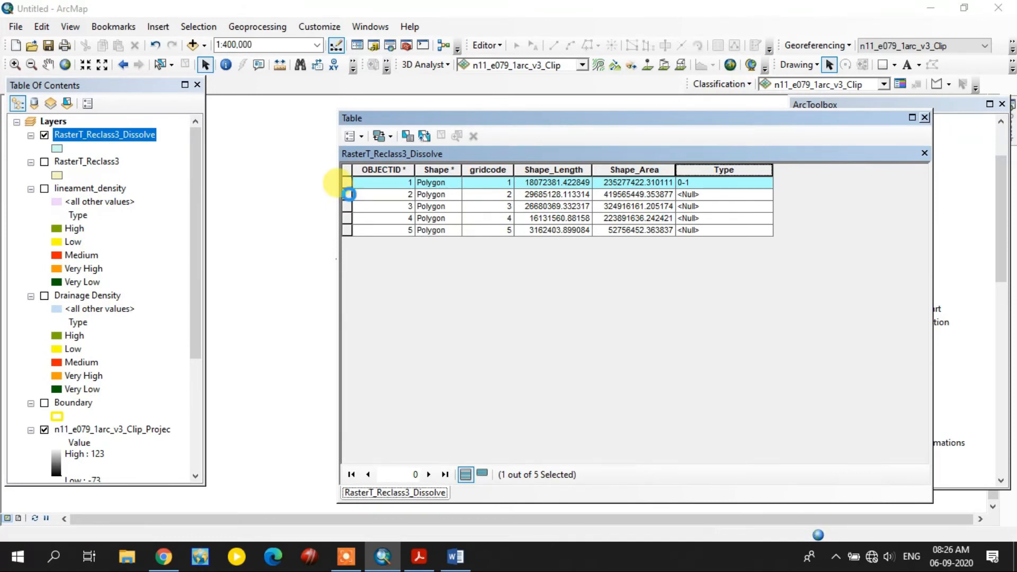
Set the Type of the gridcode 2 record to "1-2" with the Field Calculator.
click(350, 194)
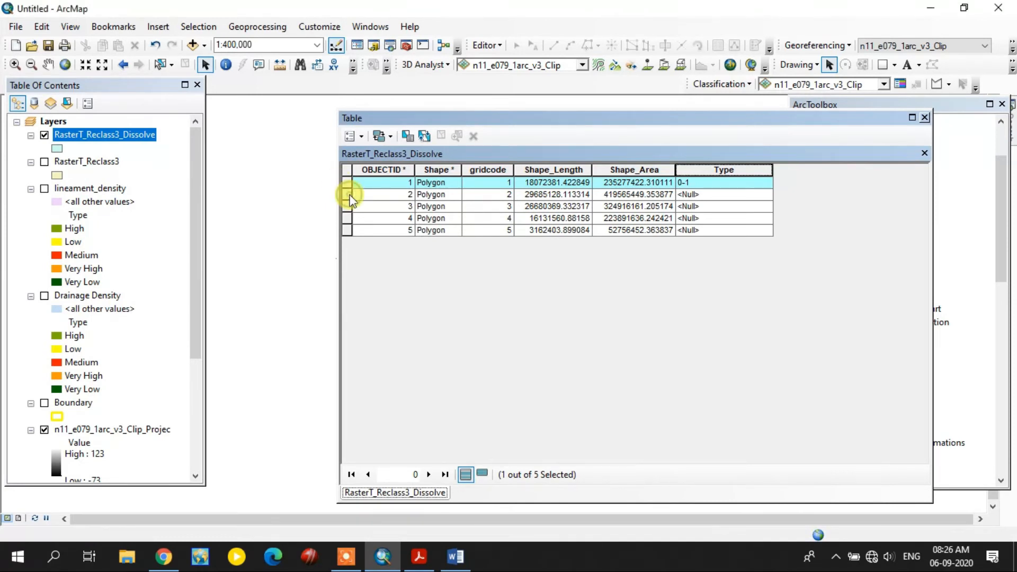
right_click(696, 170)
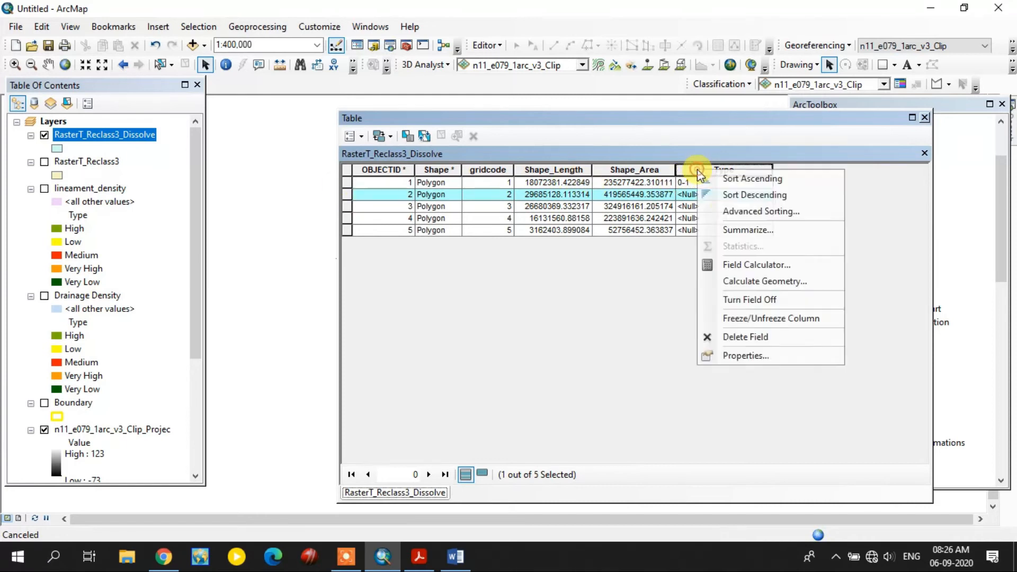
click(737, 260)
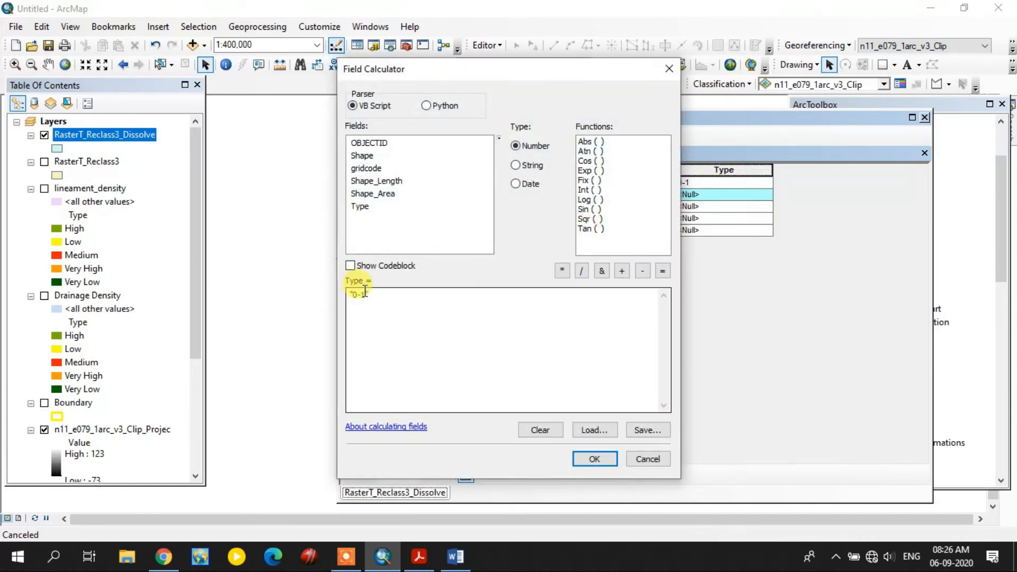
click(364, 294)
key(BackSpace)
key(BackSpace)
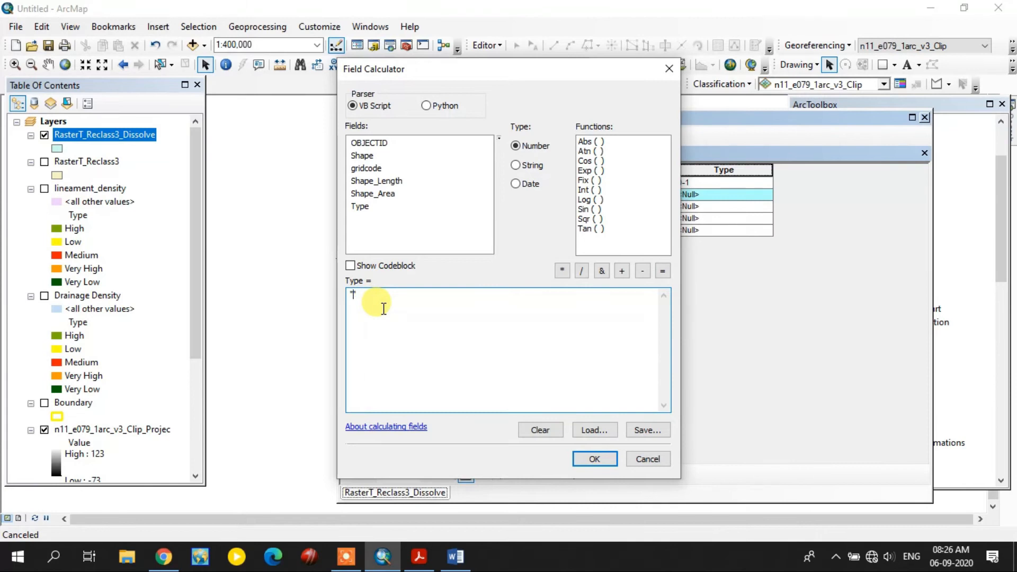
key(BackSpace)
click(594, 459)
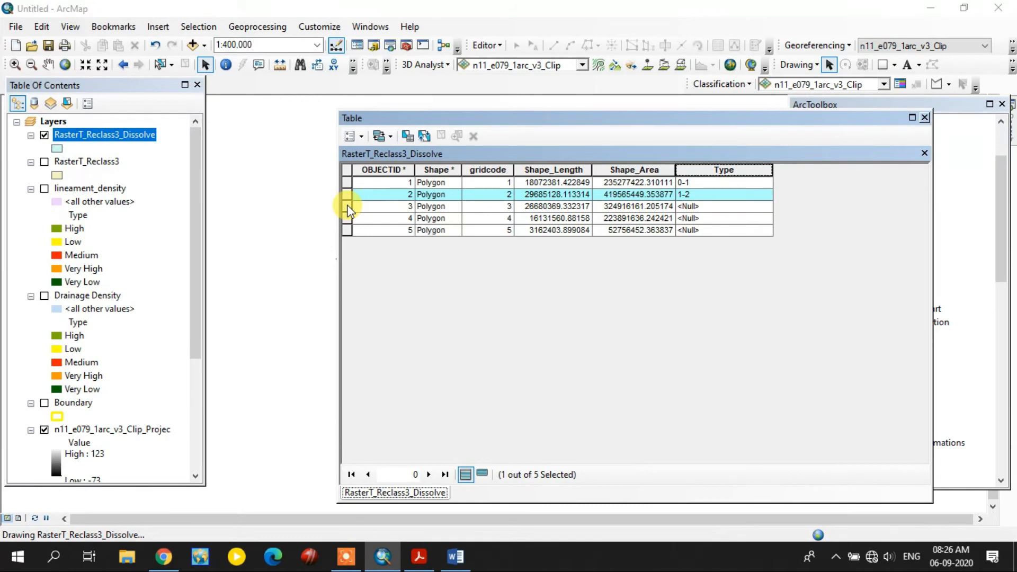
Set the Type of the gridcode 3 record to "2-3" with the Field Calculator.
click(346, 205)
right_click(724, 169)
click(775, 266)
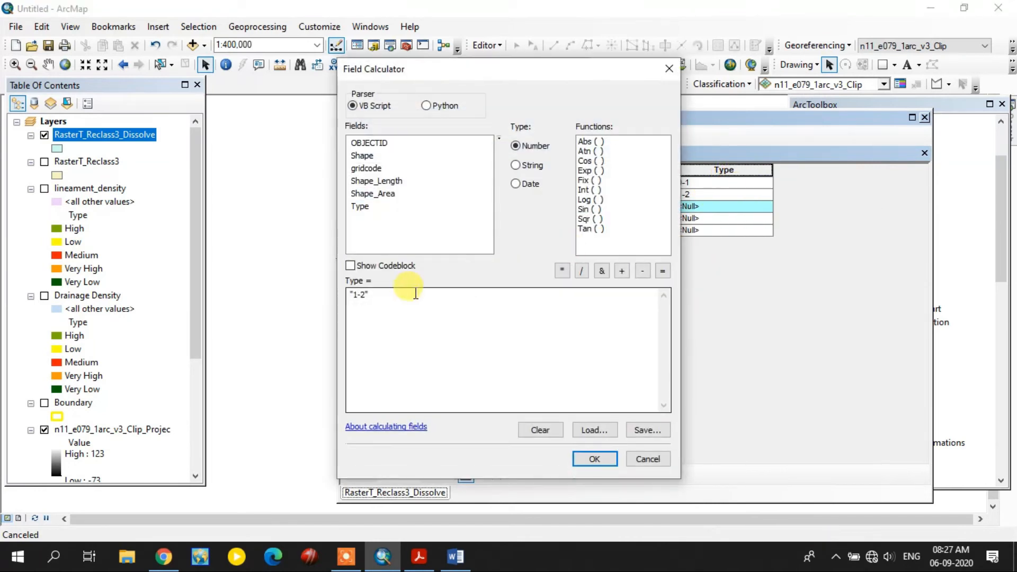
click(365, 296)
key(BackSpace)
key(BackSpace)
text(2-3)
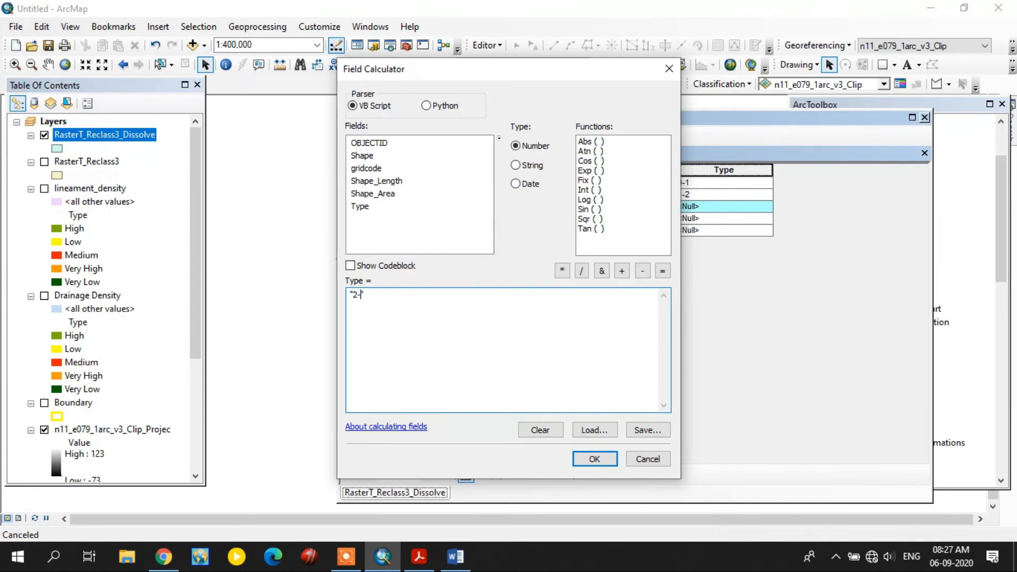
click(612, 460)
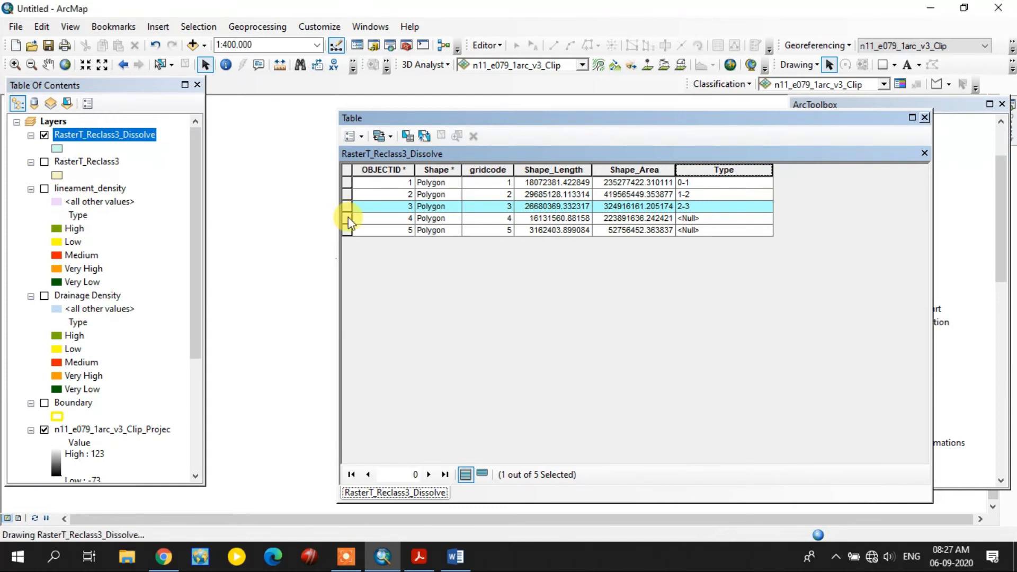
Set the Type of the gridcode 4 record to "3-5" with the Field Calculator.
click(348, 219)
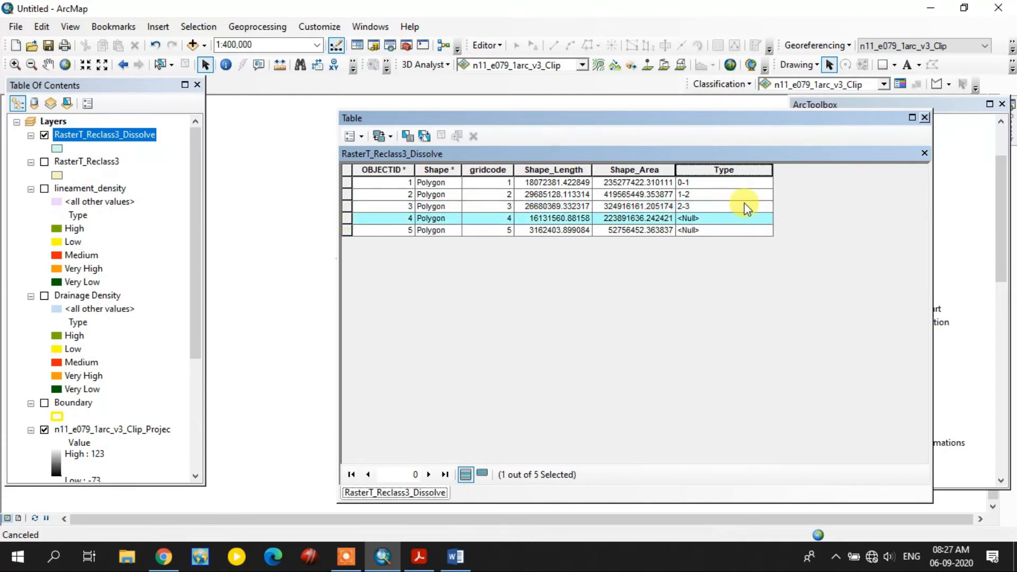
right_click(736, 168)
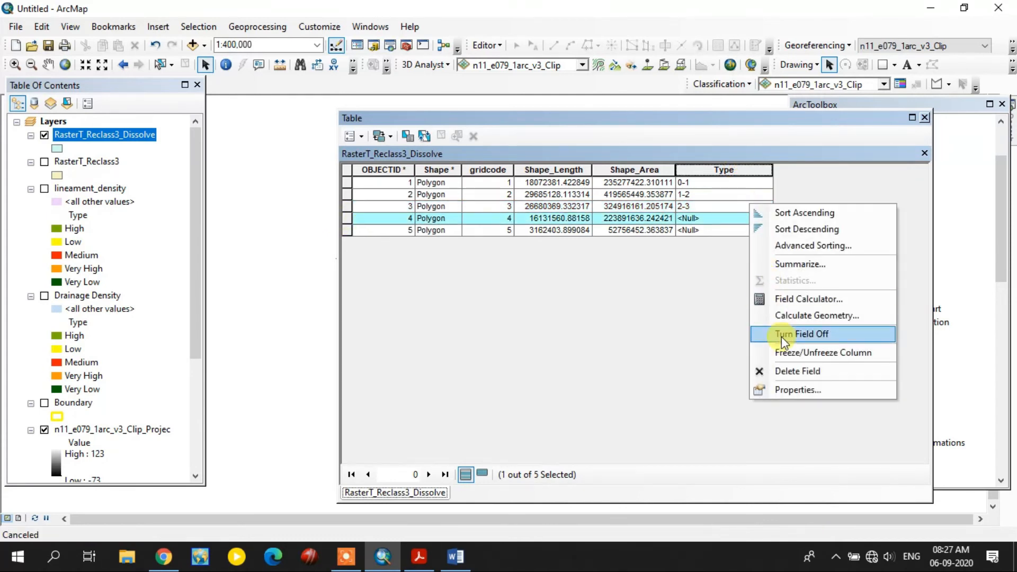
click(780, 300)
click(382, 306)
text(")
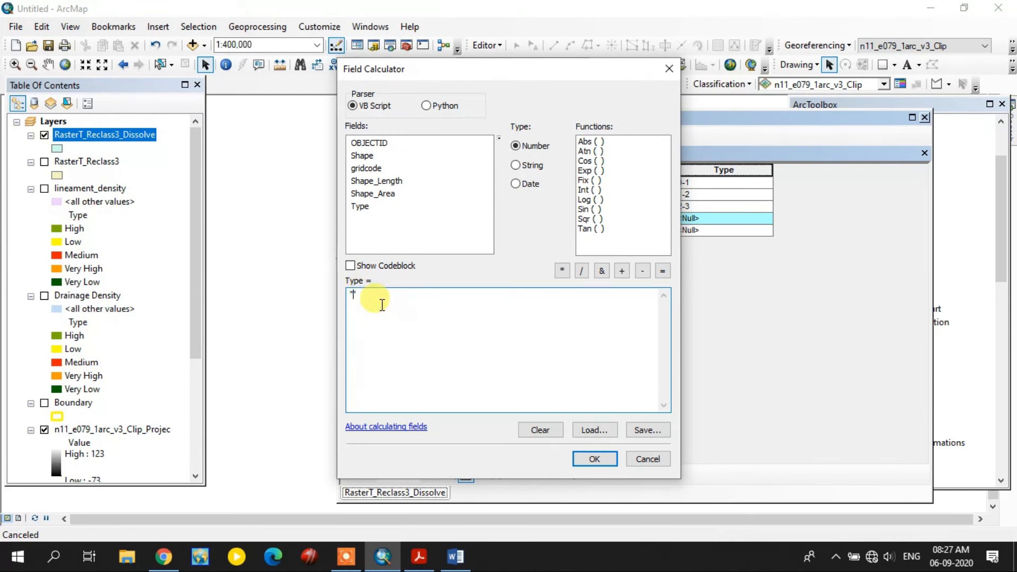
text(3-5)
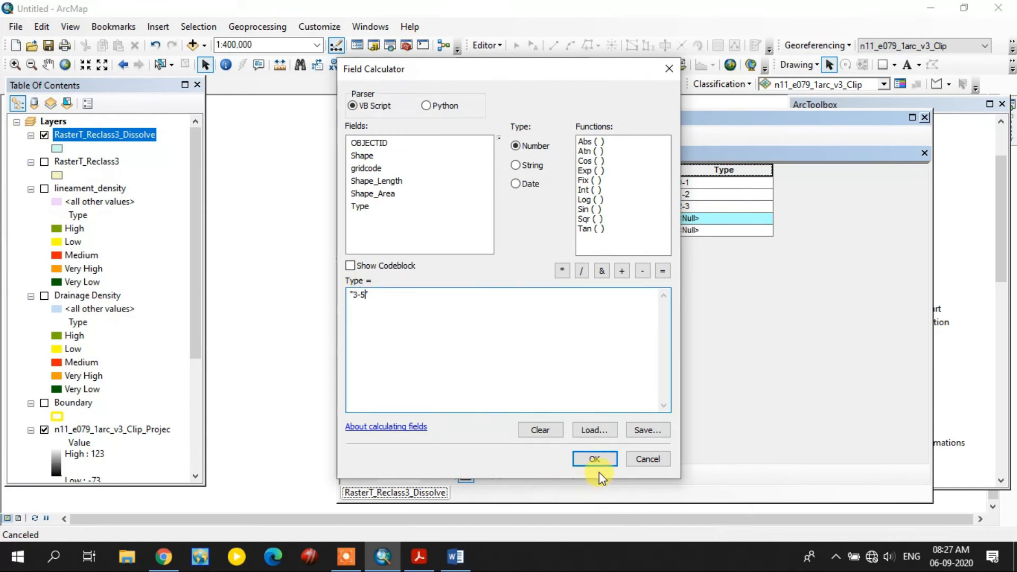
click(600, 474)
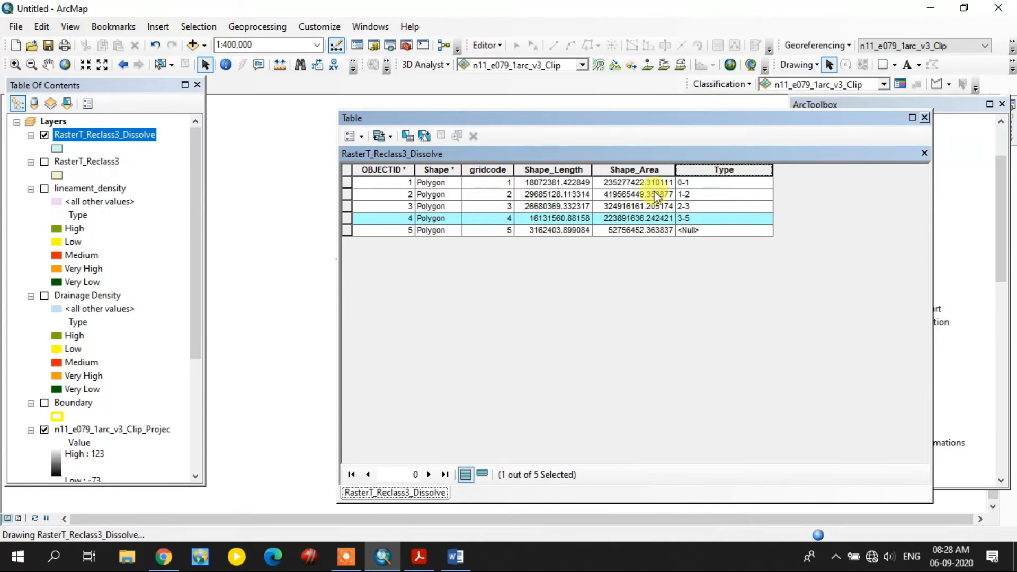
Set the Type of the gridcode 5 record to ">5" with the Field Calculator.
click(347, 230)
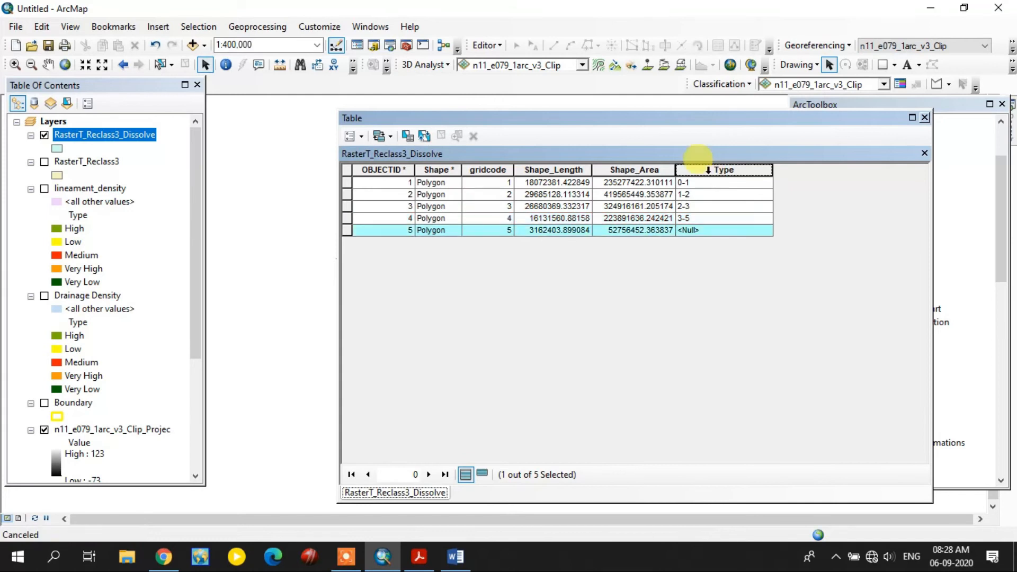
right_click(739, 260)
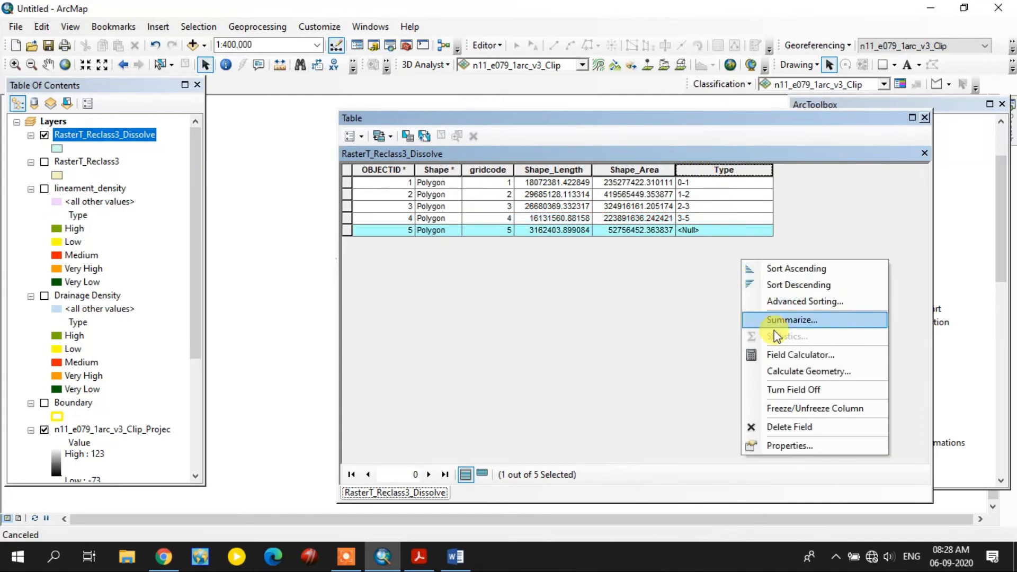
click(782, 355)
click(366, 296)
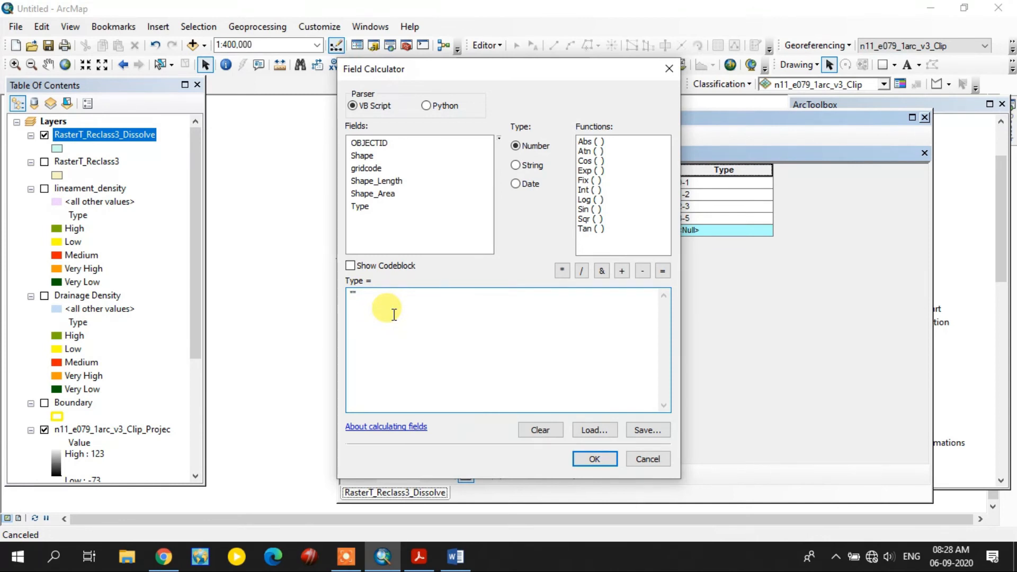
text(>5)
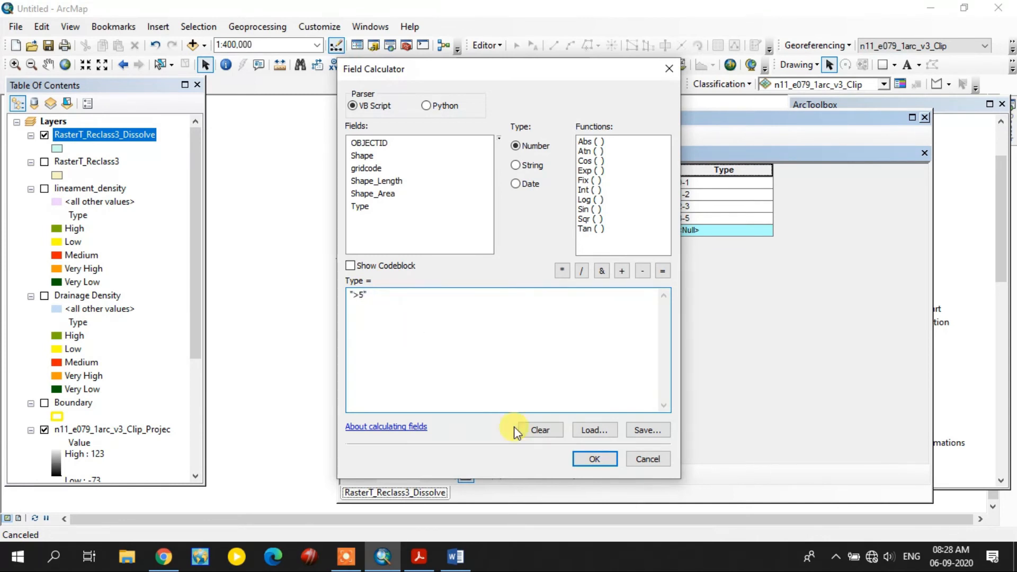
click(594, 458)
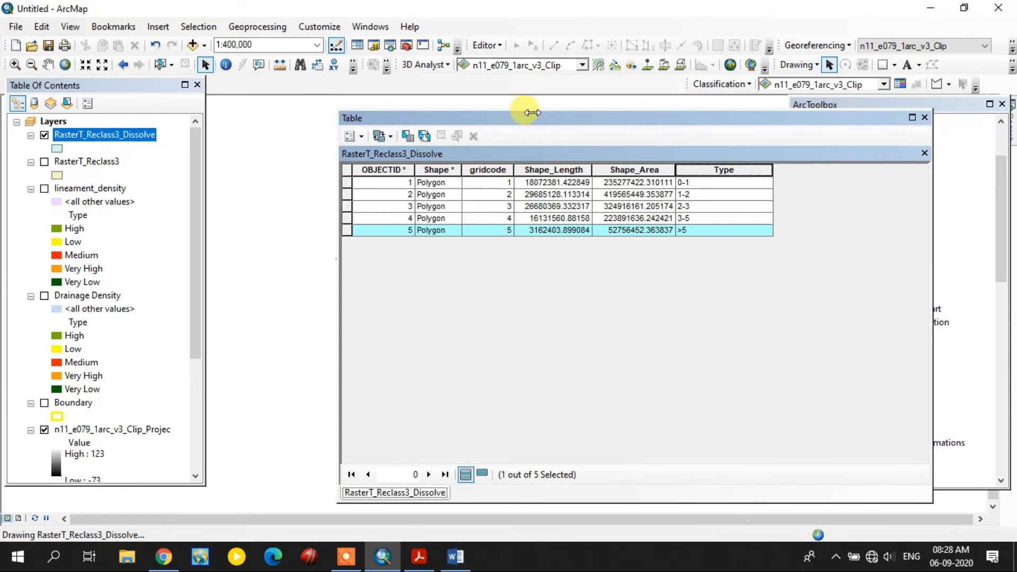
Close the attribute table, clear the selected features and remove the RasterT_Reclass3 layer from the map.
click(926, 117)
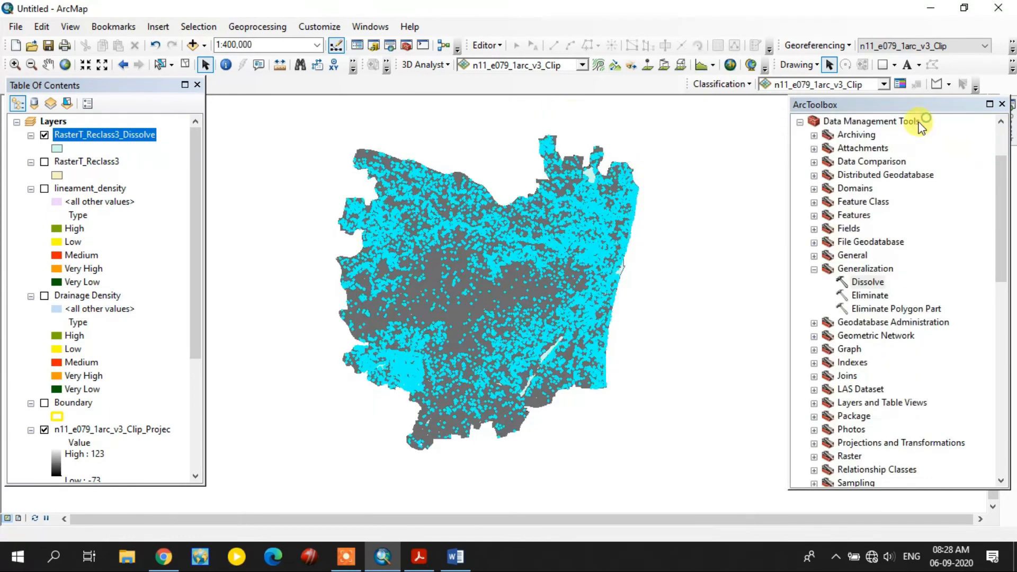
click(185, 64)
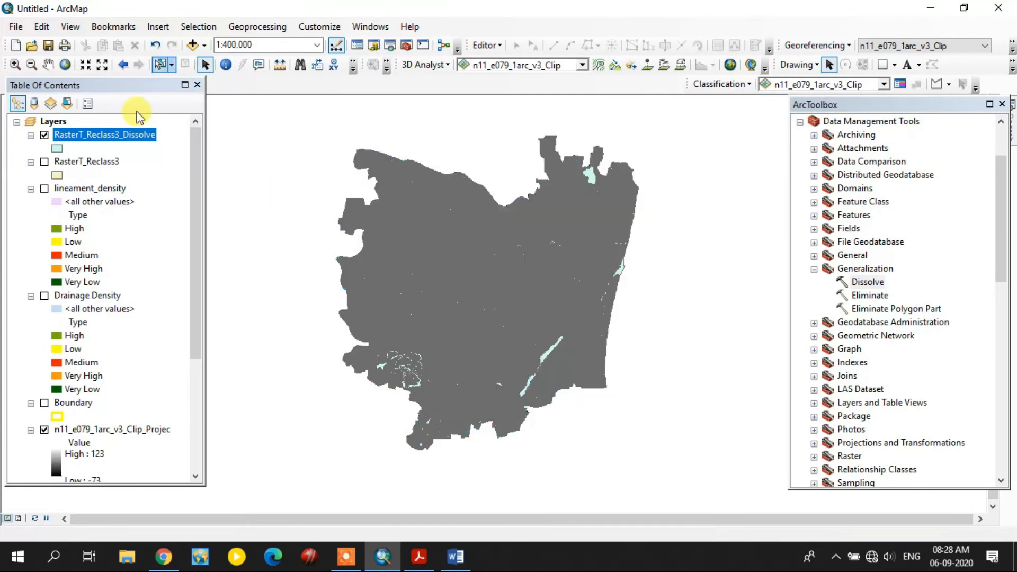
right_click(132, 160)
click(139, 189)
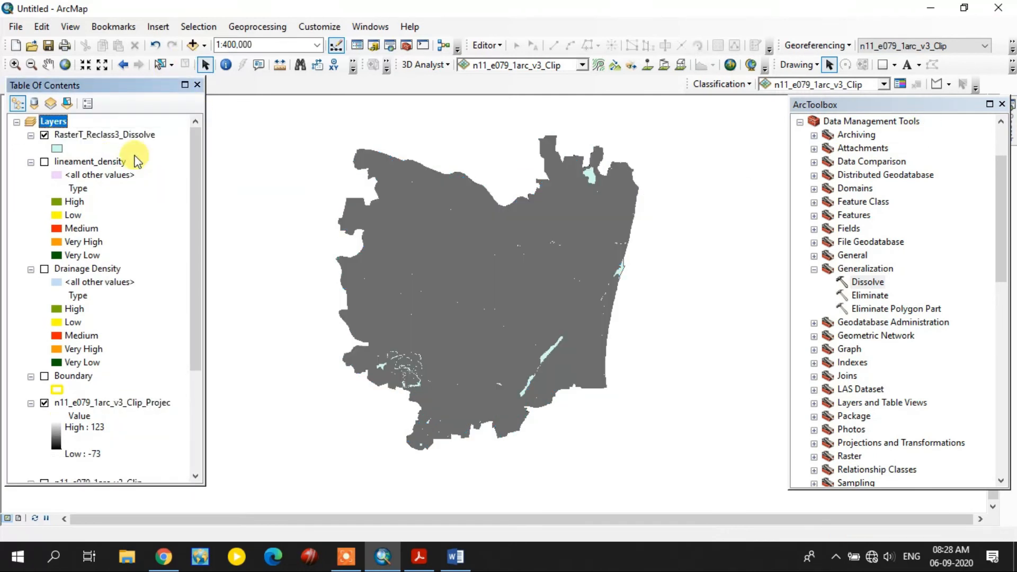
Symbolize RasterT_Reclass3_Dissolve by unique values of the Type field, with all values added and the symbol outline removed.
right_click(108, 134)
click(179, 442)
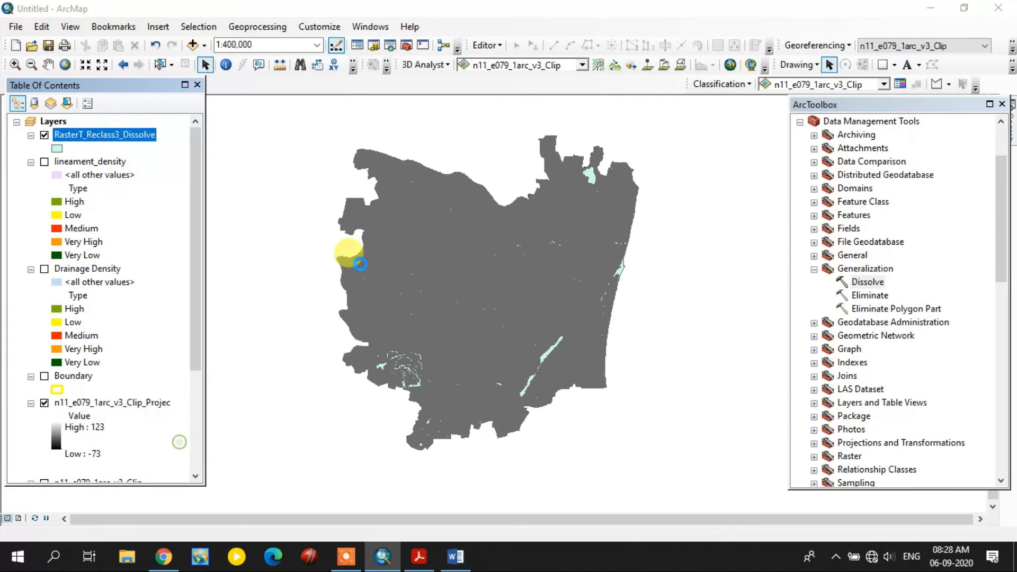
click(299, 165)
click(412, 169)
click(392, 211)
double_click(408, 214)
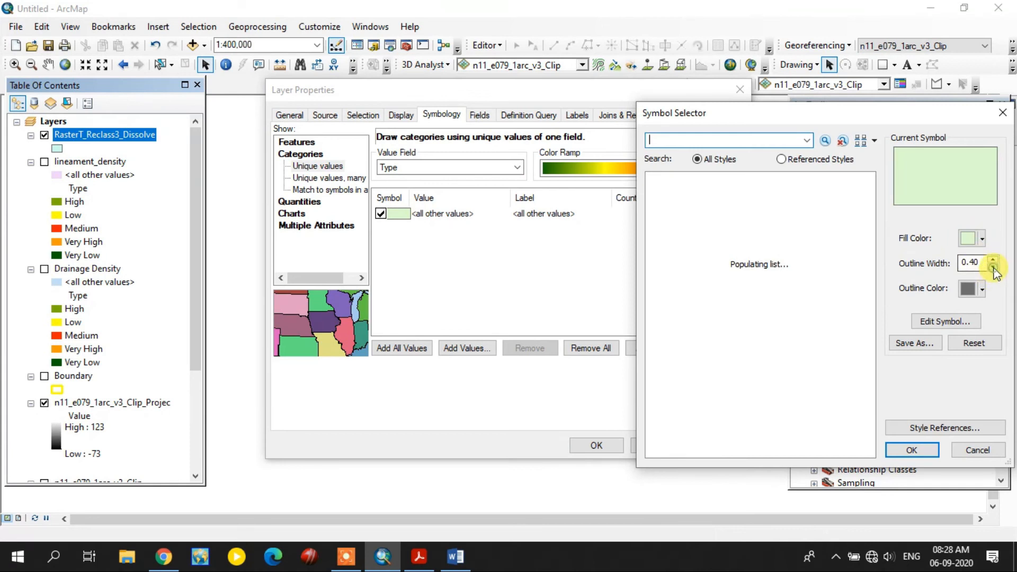
click(995, 269)
click(910, 452)
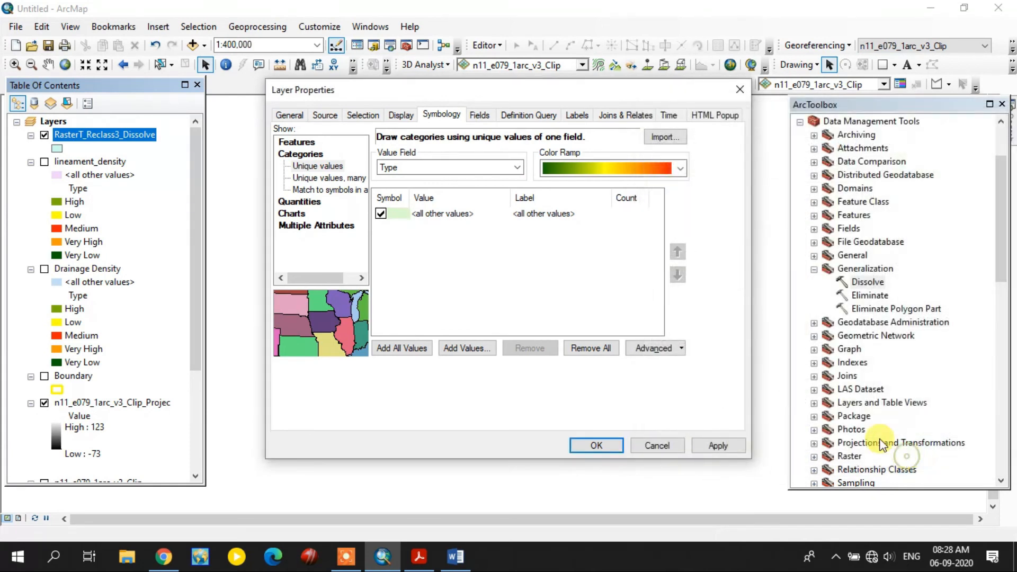
click(401, 348)
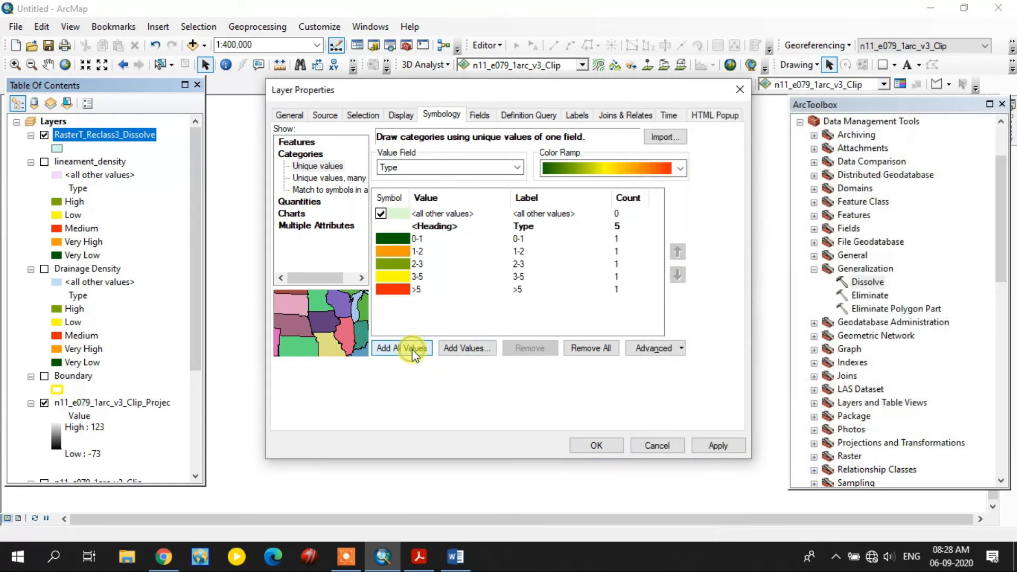
click(582, 446)
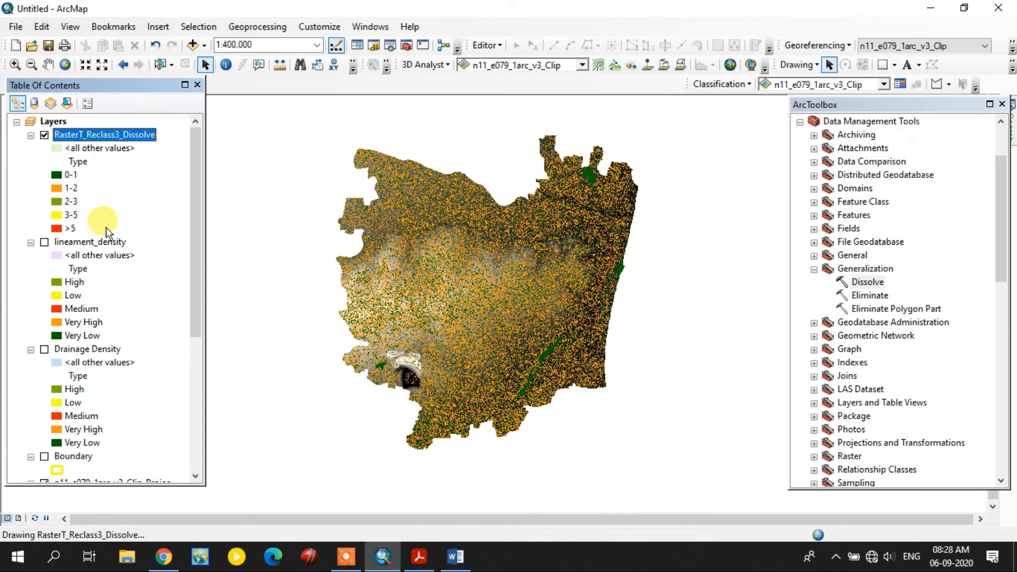
Remove the n11_e079_1arc_v3_Clip_Projec and n11_e079_1arc_v3_Clip raster layers from the map.
click(70, 201)
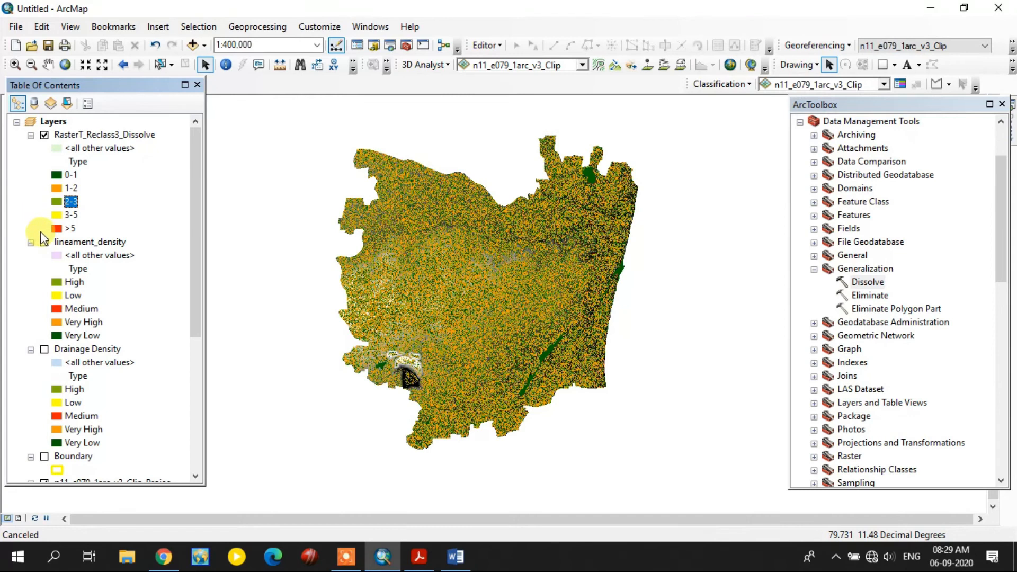
scroll(55, 311, down, 5)
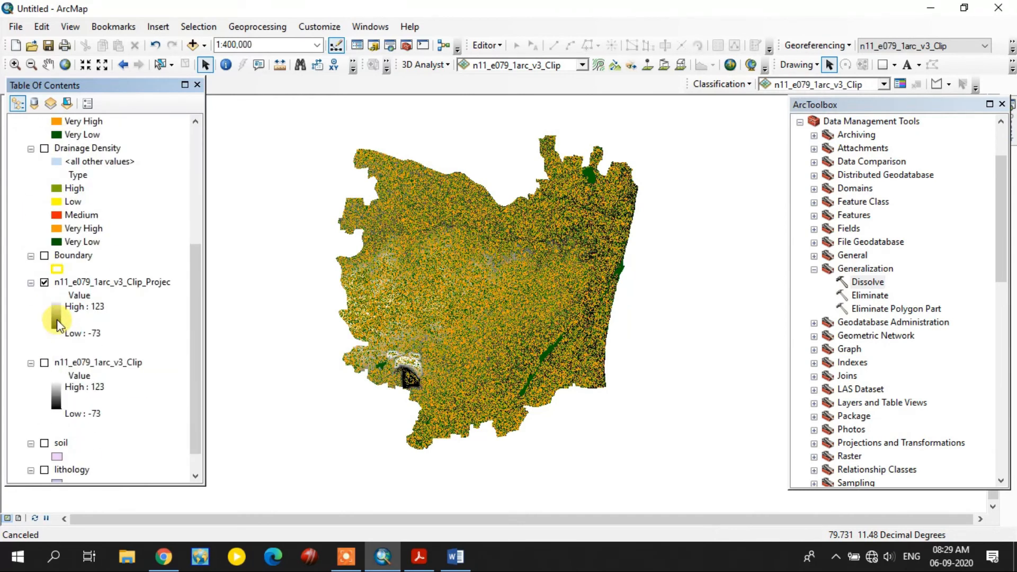
right_click(112, 280)
click(154, 302)
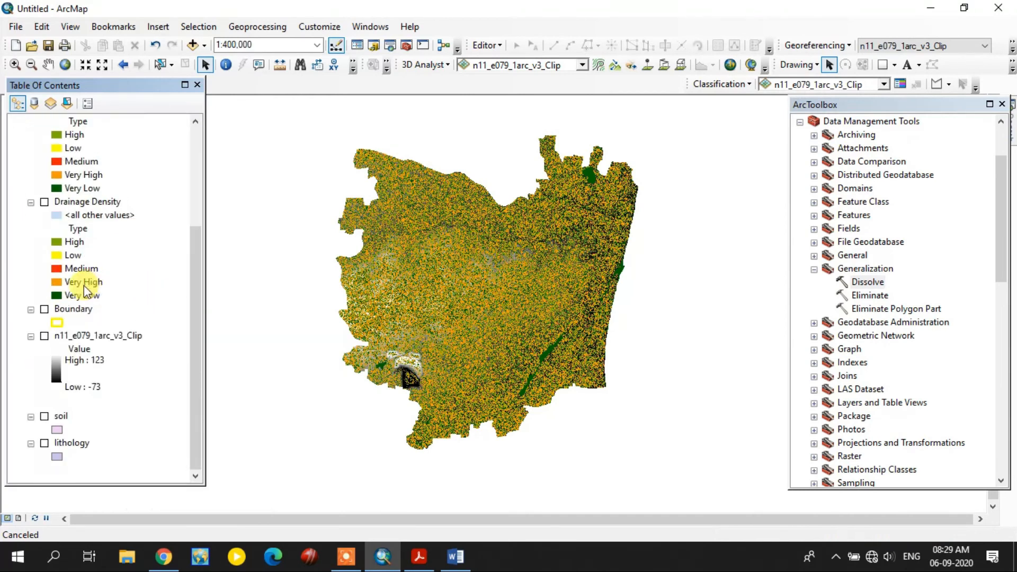
right_click(81, 335)
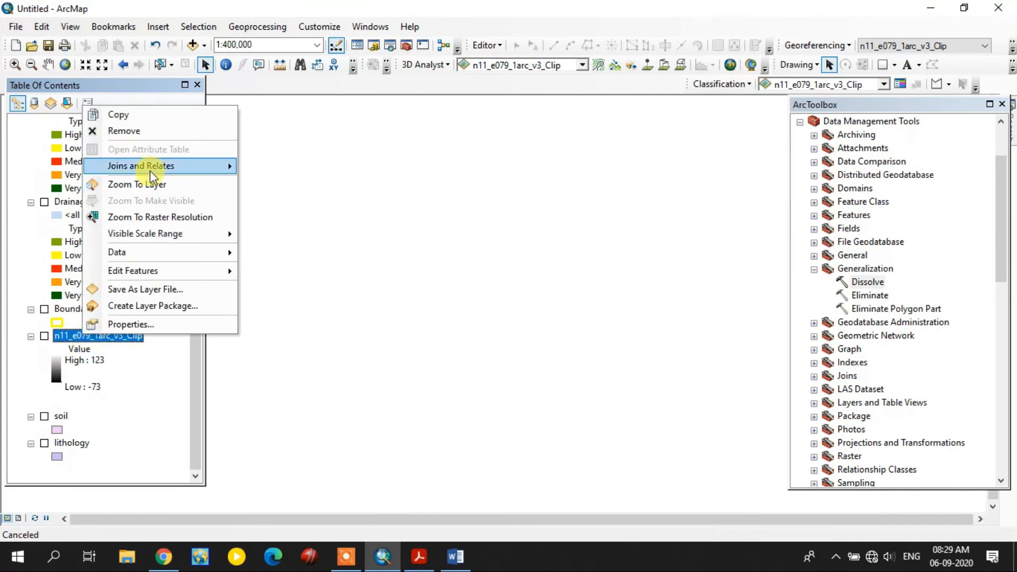
click(147, 139)
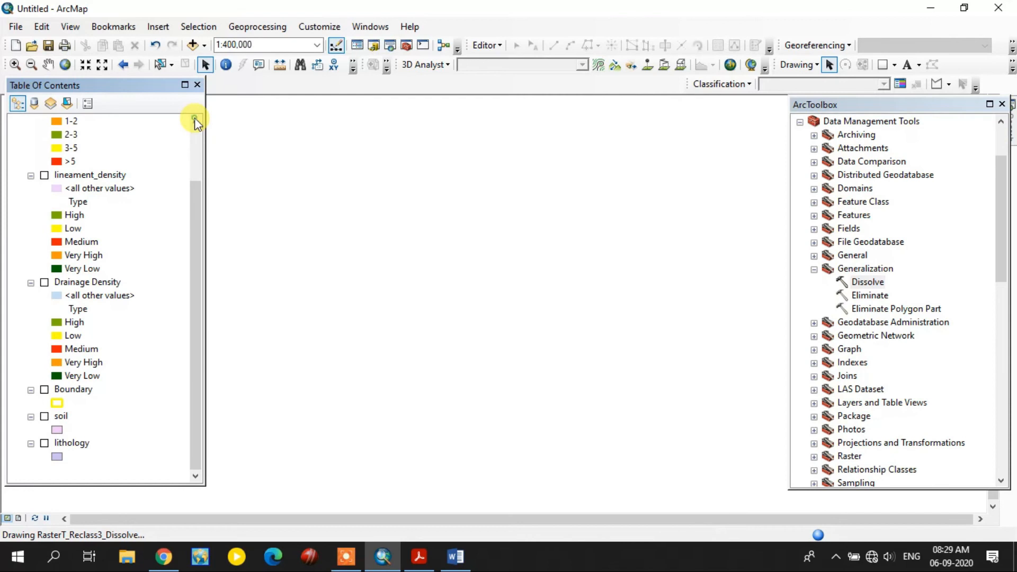
Inspect the classified slope map and turn off the RasterT_Reclass3_Dissolve layer.
scroll(188, 136, up, 2)
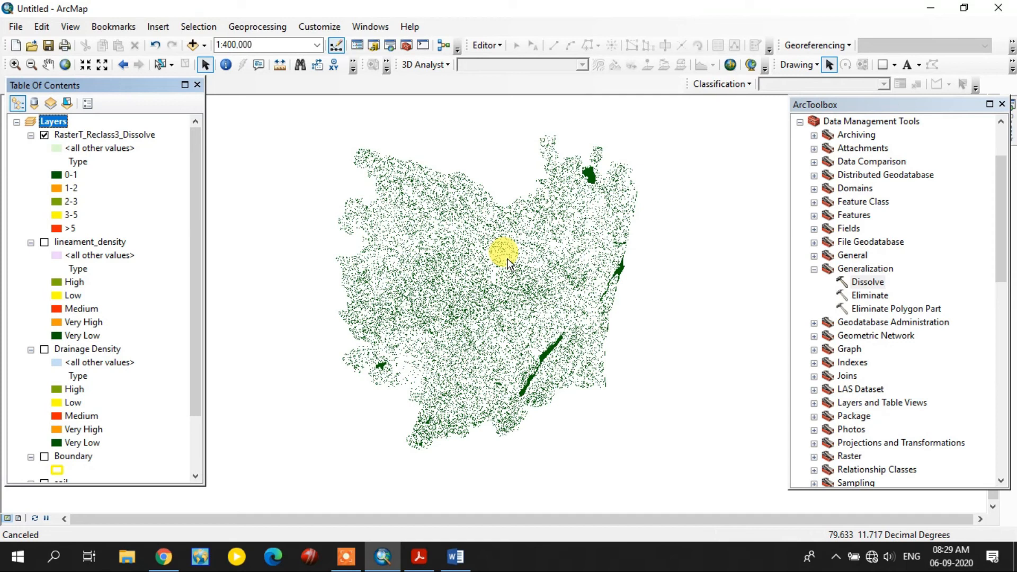
drag(446, 274, 468, 316)
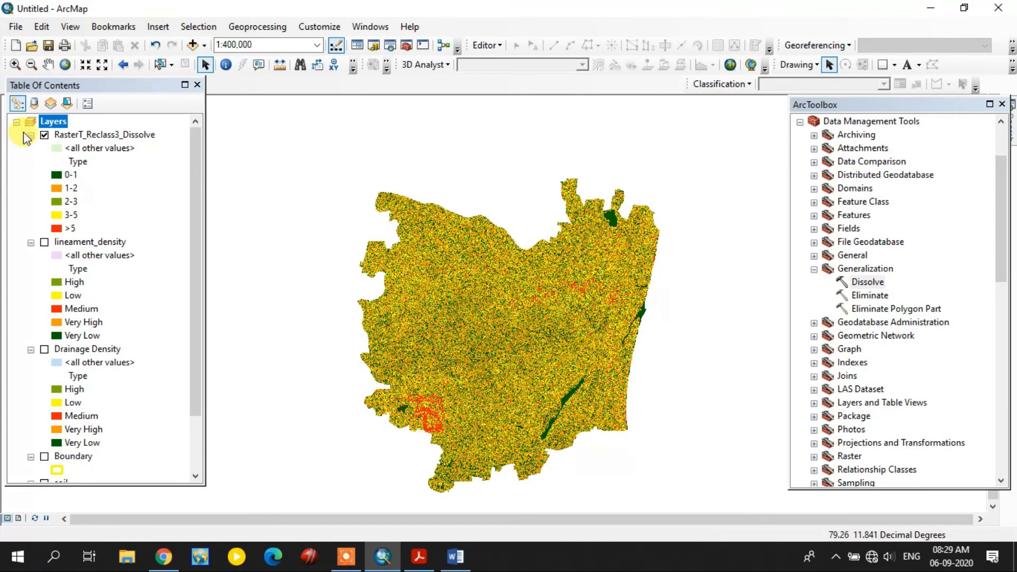
click(44, 134)
scroll(146, 325, down, 3)
scroll(146, 324, up, 3)
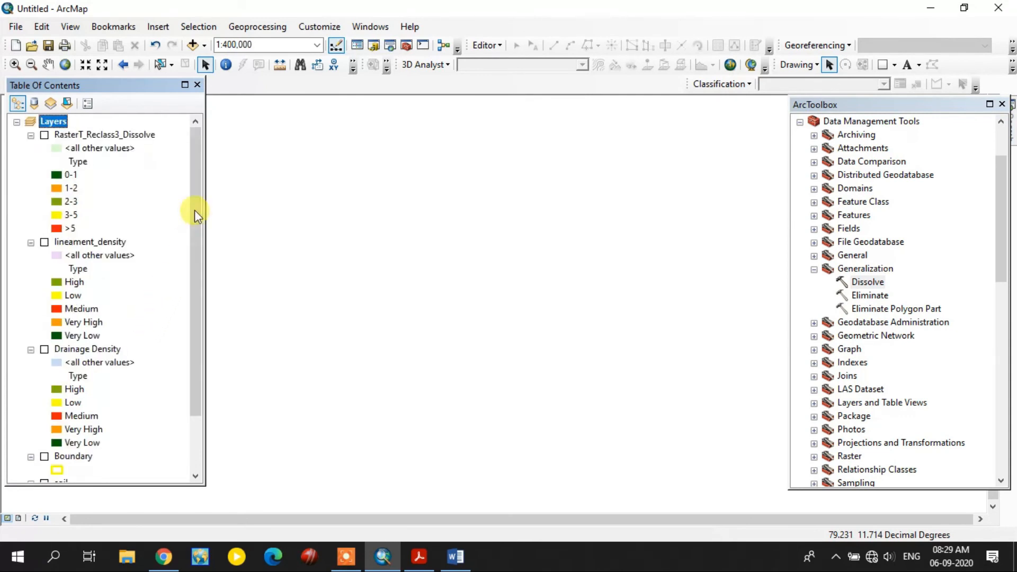
Add the raster soilmapof tamilnadu1.img from the Soil folder to the map.
click(189, 46)
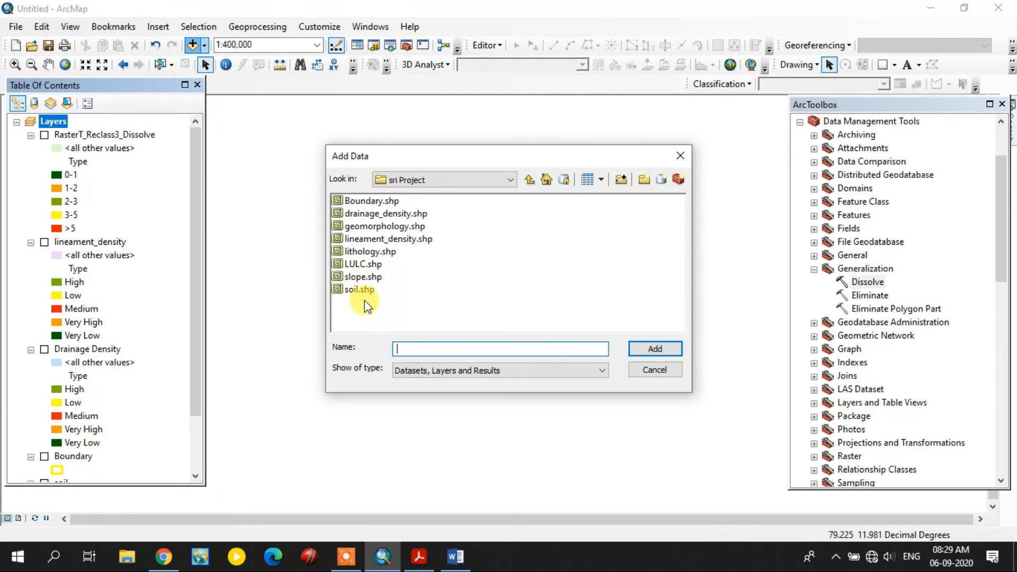
click(529, 180)
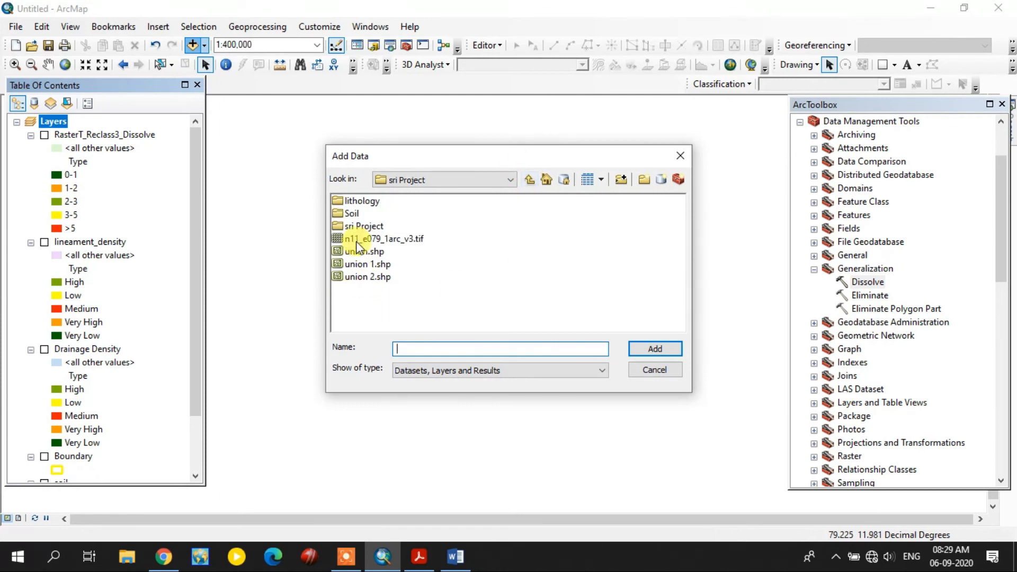
double_click(352, 214)
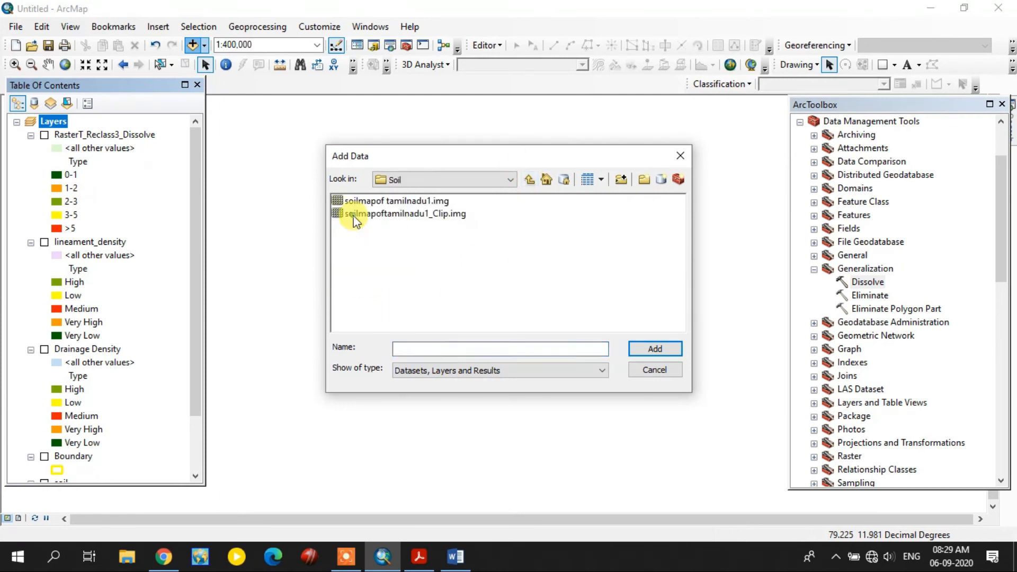
click(421, 201)
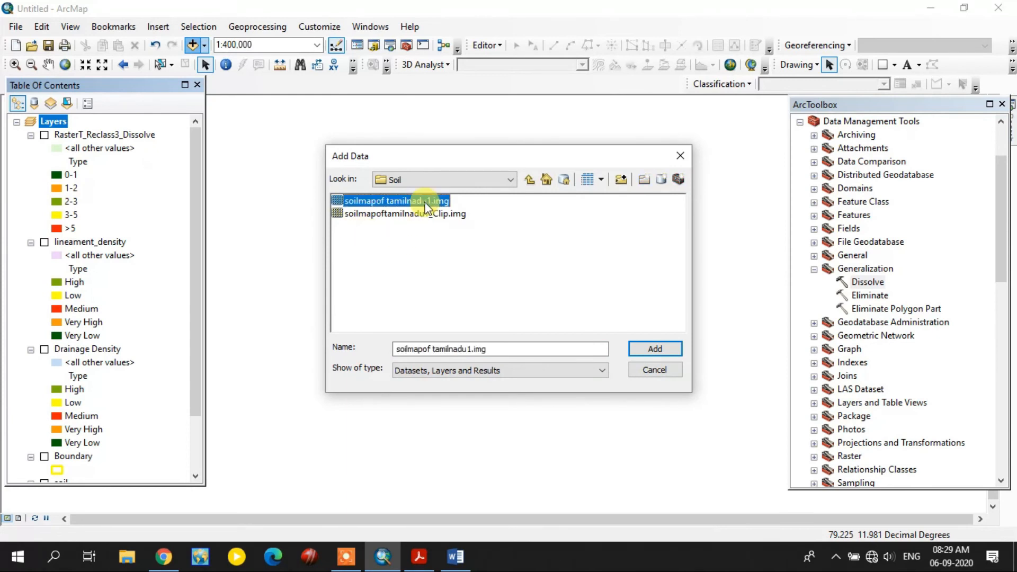
click(654, 348)
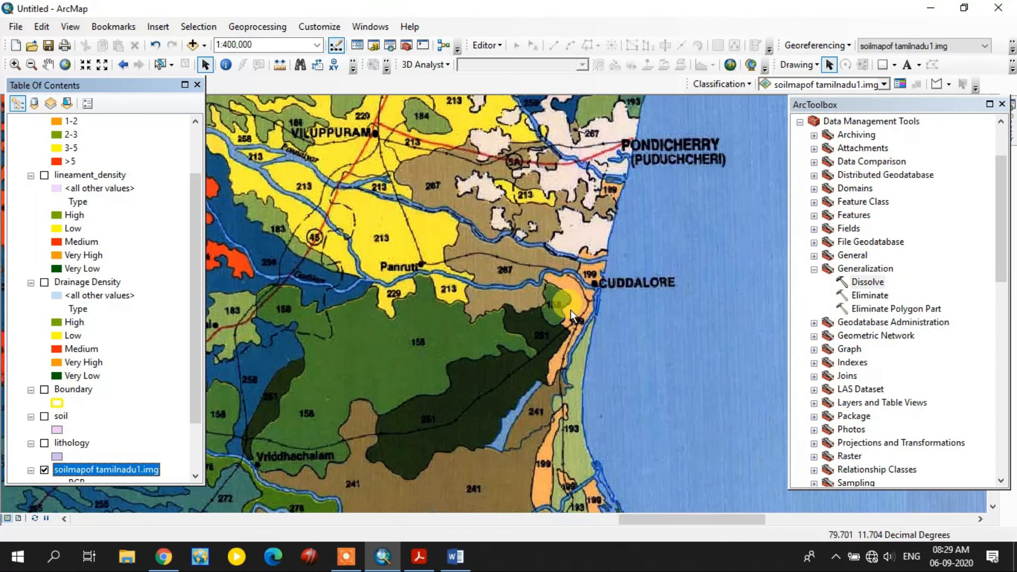
Examine the full extent of the Tamil Nadu soil map, including its legend.
scroll(555, 312, up, 2)
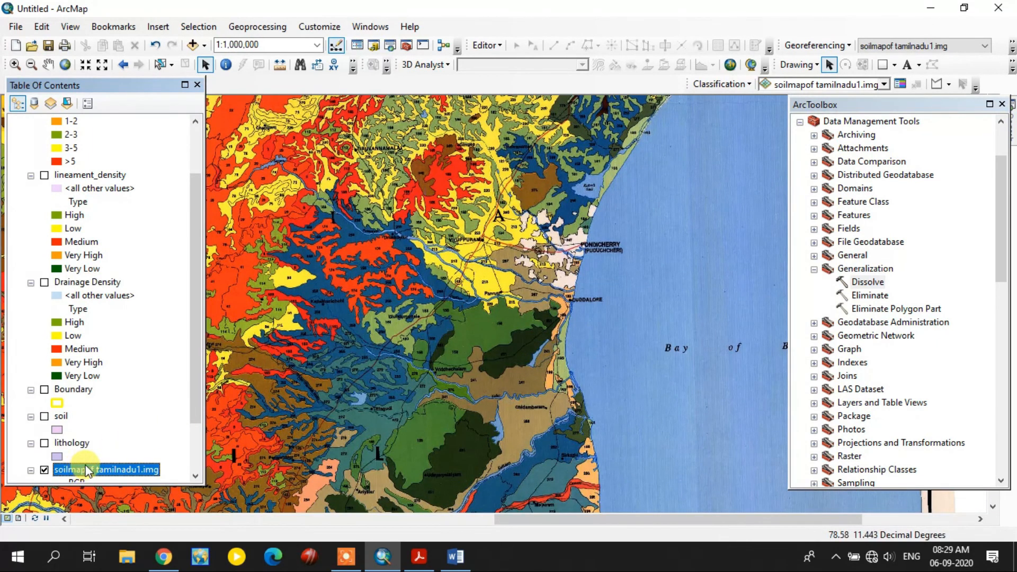
scroll(116, 453, down, 2)
scroll(470, 338, up, 2)
scroll(470, 338, up, 1)
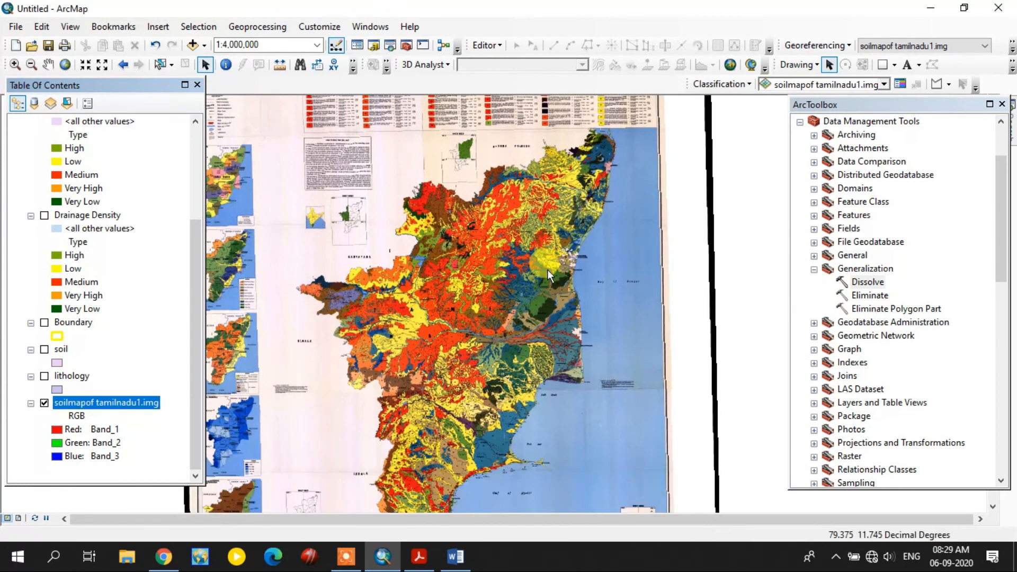
scroll(548, 269, up, 2)
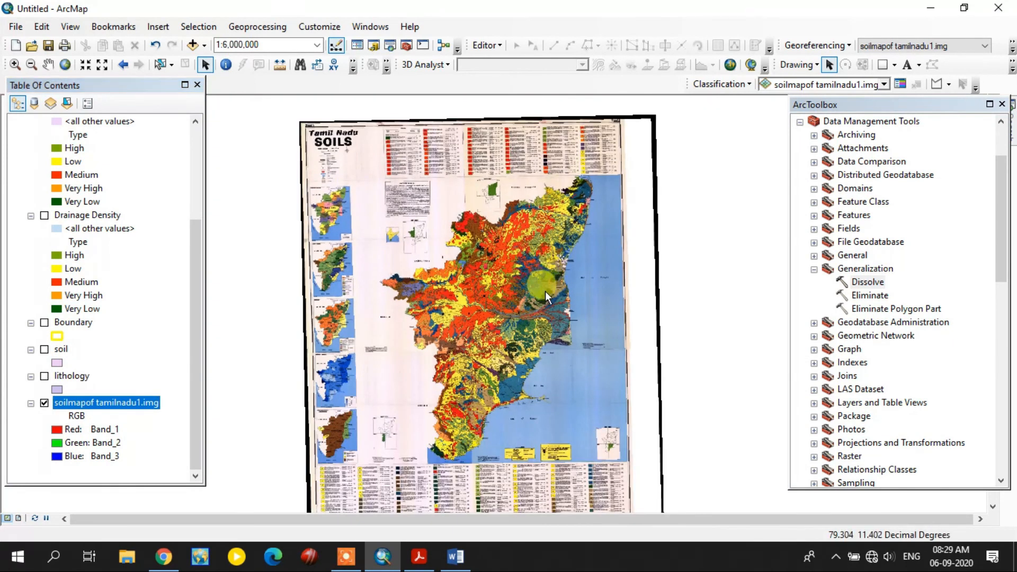
scroll(546, 291, down, 1)
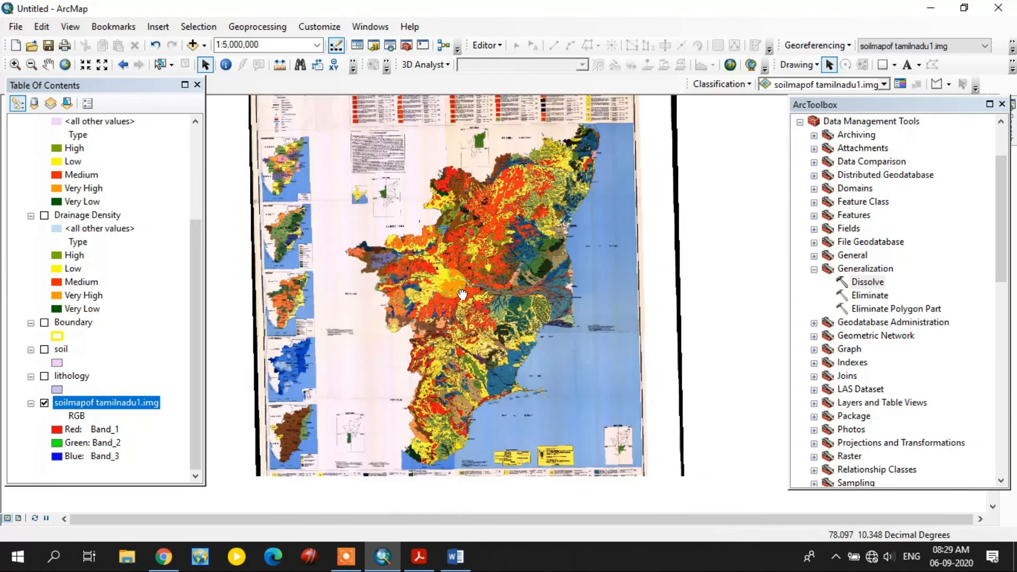
Examine the Tamil Nadu soil map's publisher note and the numbered soil units around Chidambaram.
scroll(522, 351, down, 10)
scroll(546, 347, down, 3)
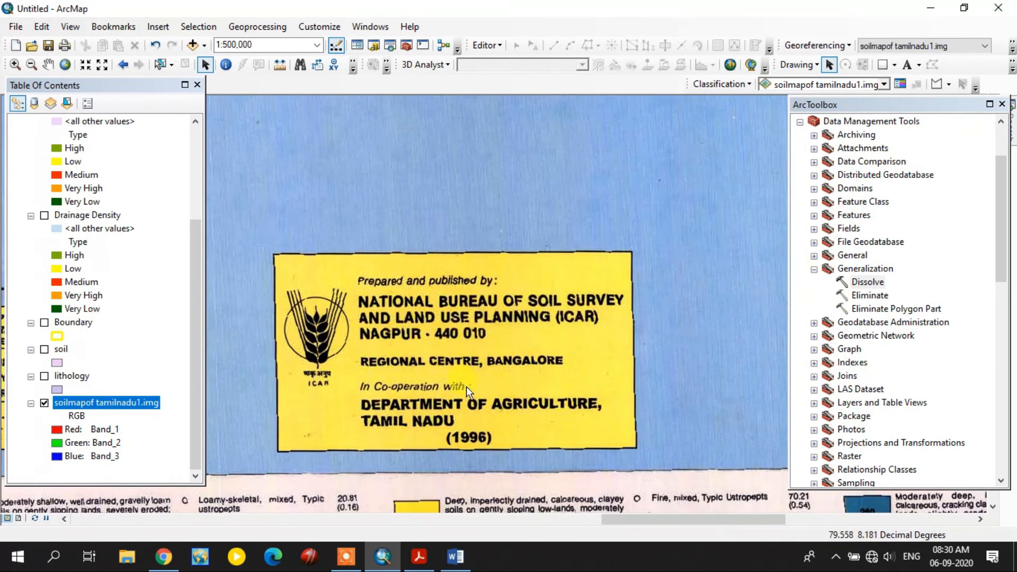
scroll(469, 386, up, 6)
scroll(463, 373, down, 3)
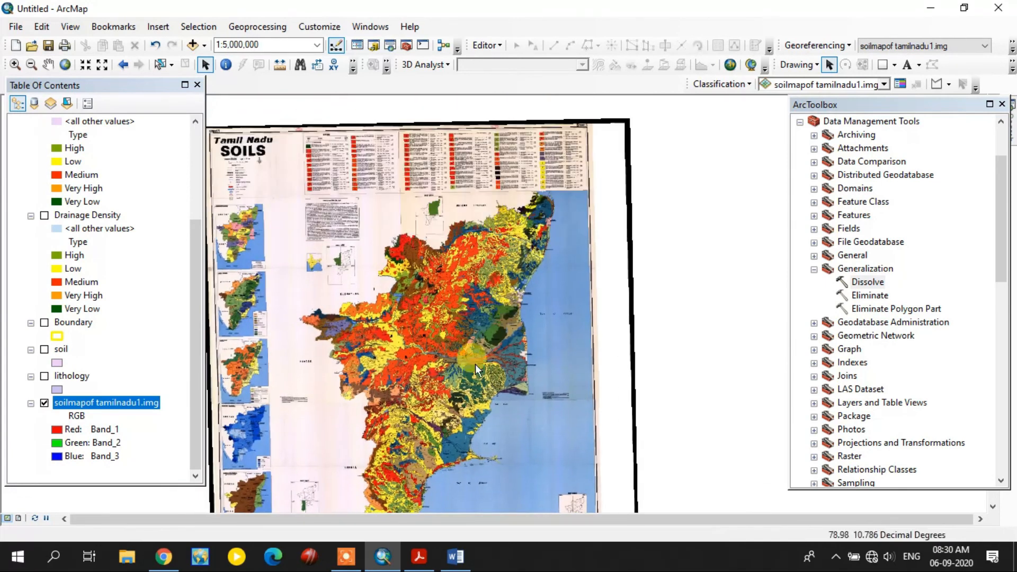
scroll(502, 332, down, 4)
scroll(554, 326, down, 2)
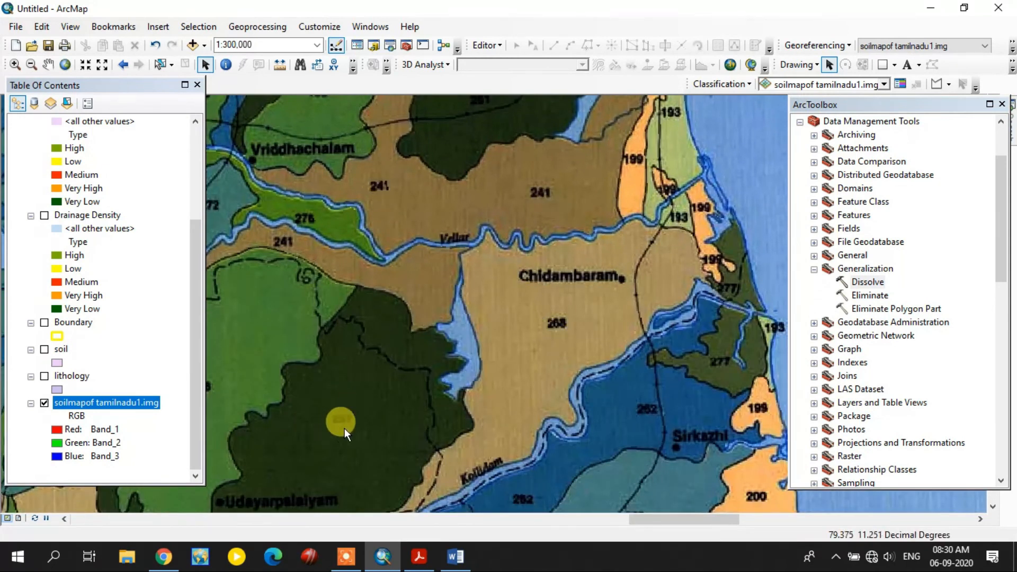
scroll(600, 423, up, 2)
drag(606, 437, 599, 147)
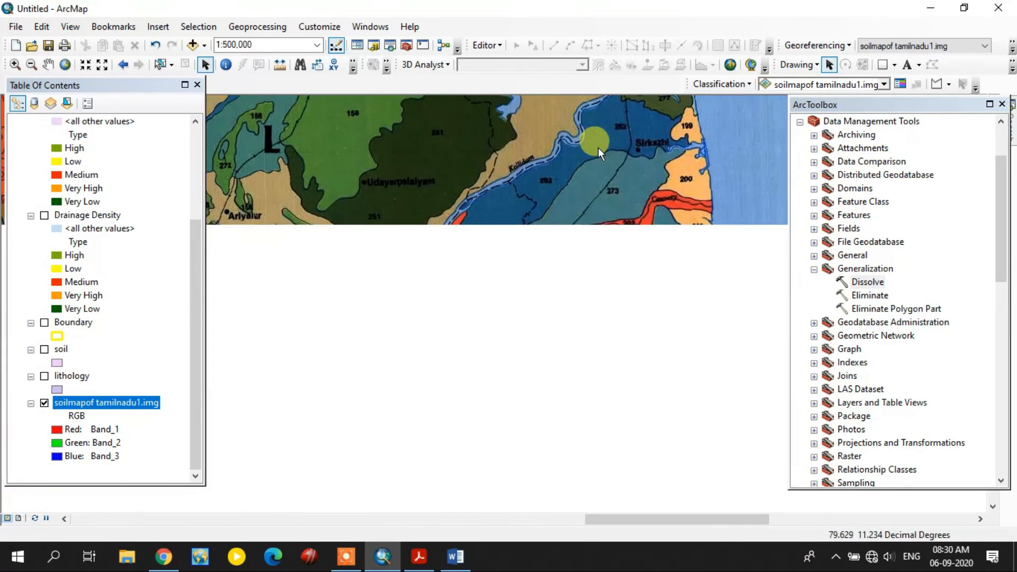
Examine the soil unit descriptions in the legend of the Tamil Nadu soil map.
scroll(583, 302, up, 5)
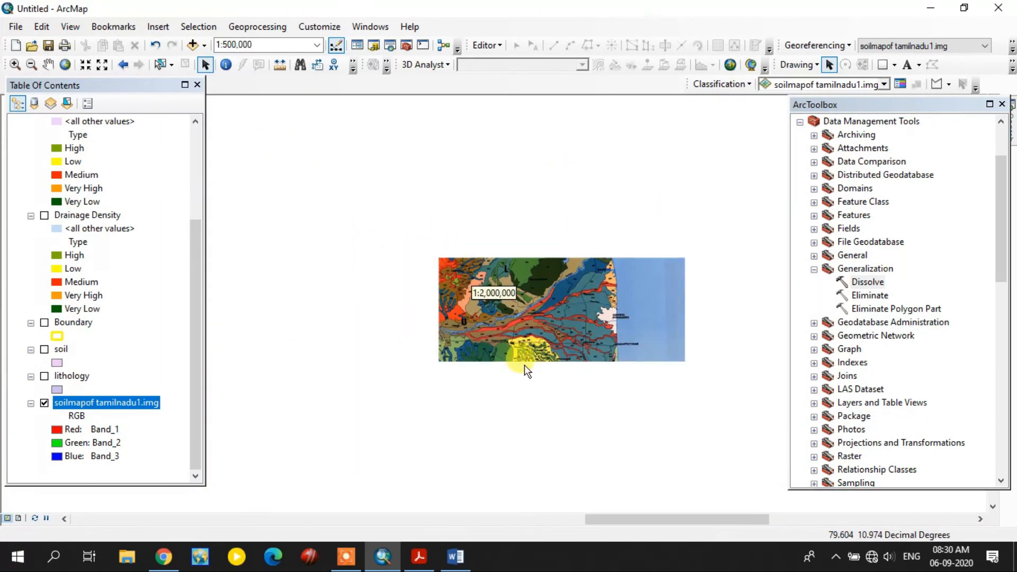
drag(514, 430, 637, 61)
drag(527, 388, 614, 74)
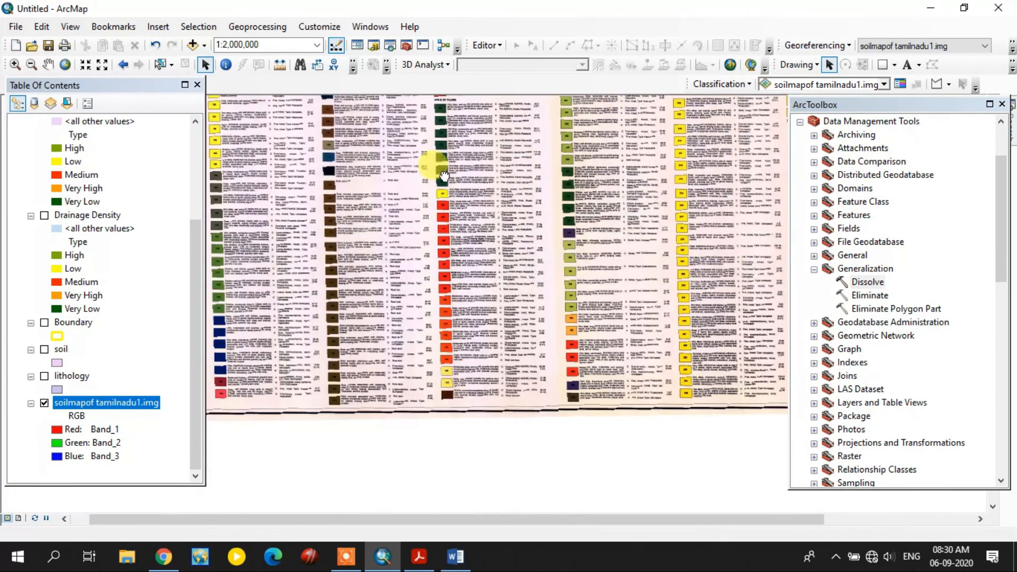
scroll(325, 173, down, 4)
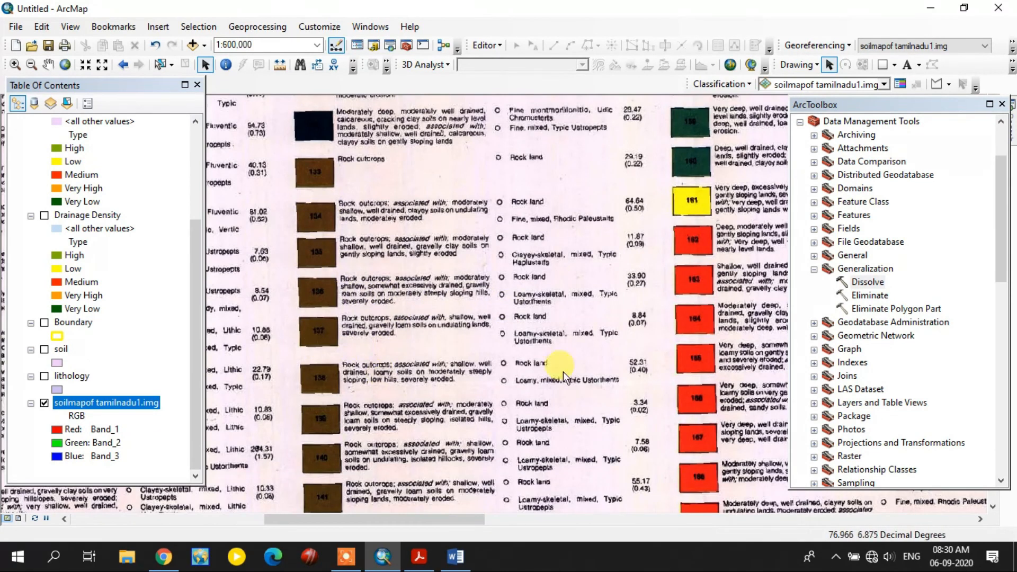
scroll(563, 371, up, 7)
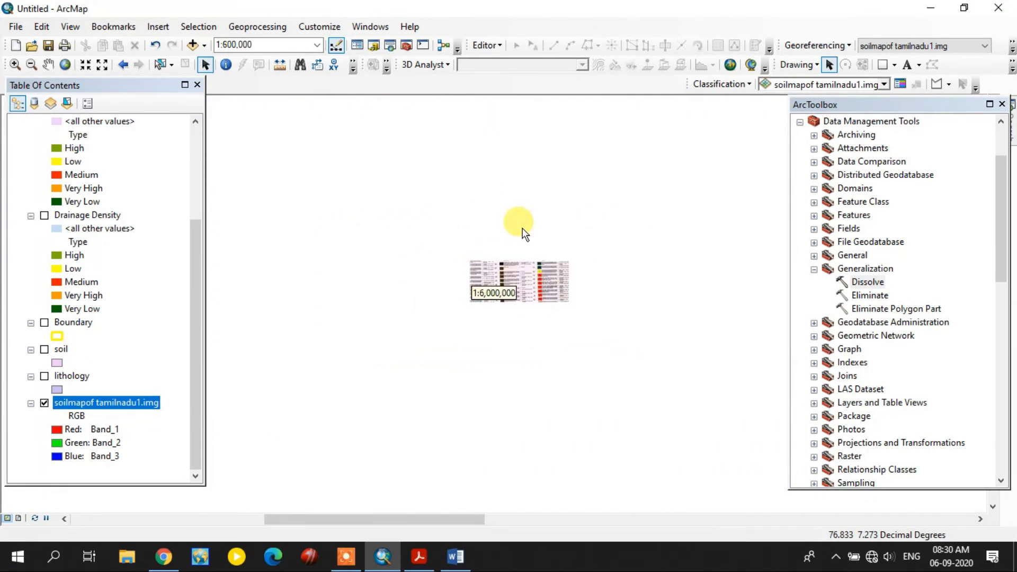
Turn on the soil layer and compare its polygons with the soil map south of Pondicherry.
scroll(397, 462, down, 3)
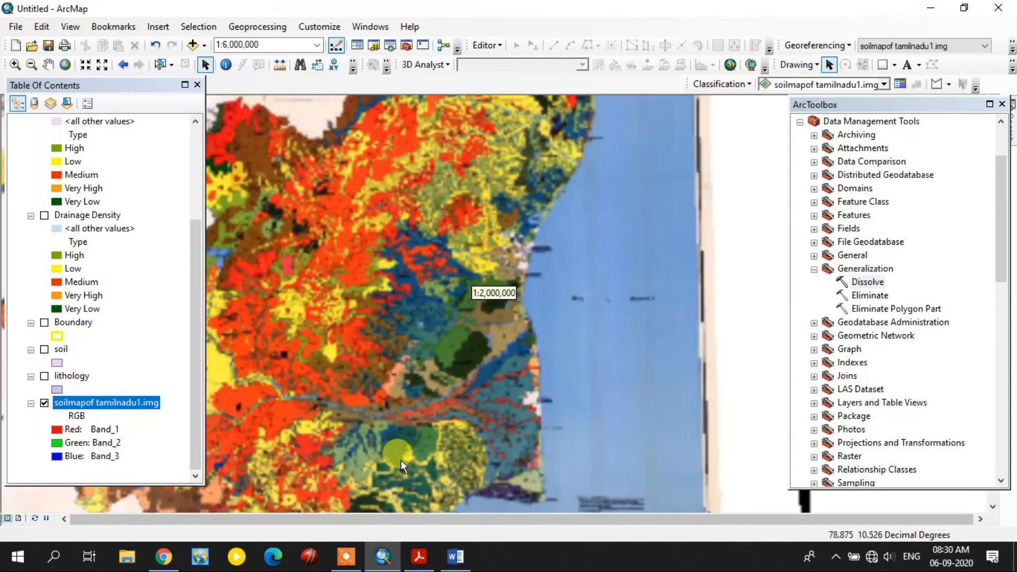
scroll(343, 443, down, 3)
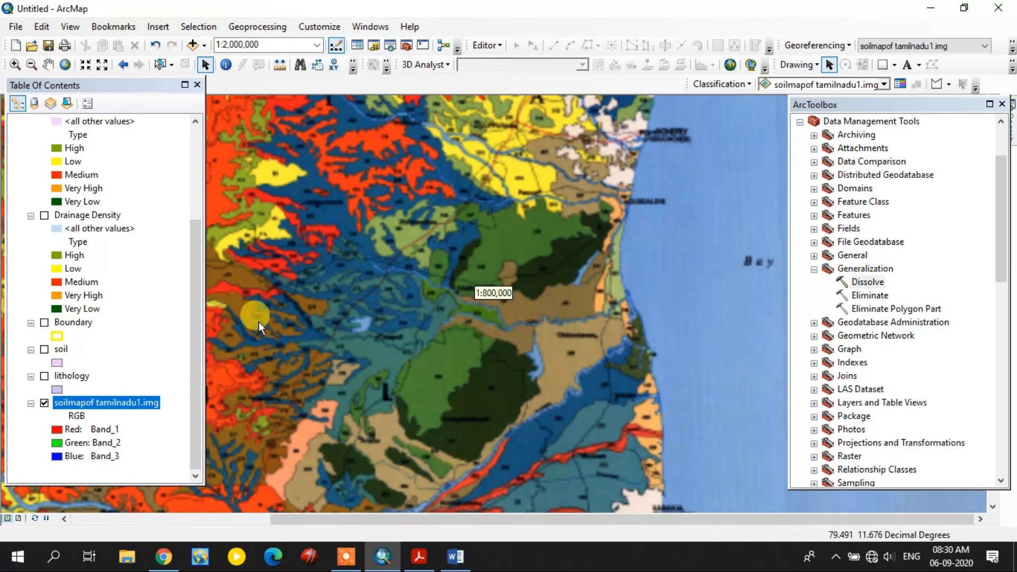
click(45, 350)
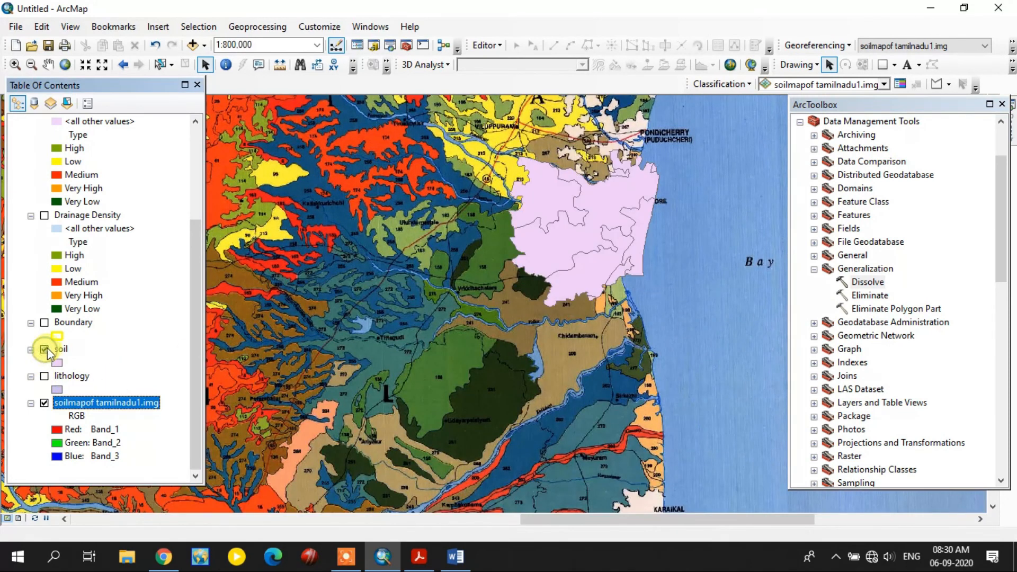
scroll(453, 240, down, 2)
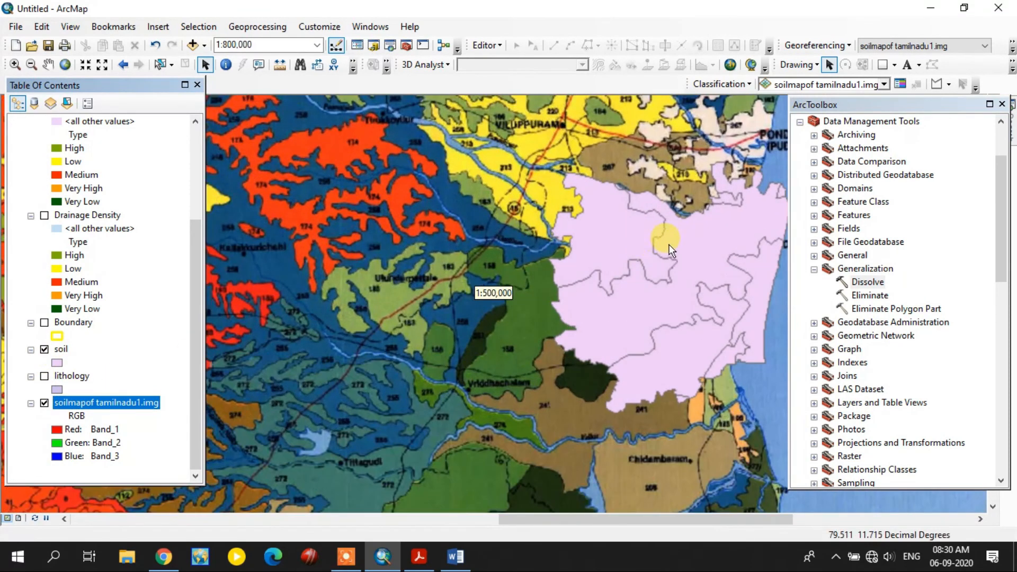
drag(721, 257, 596, 251)
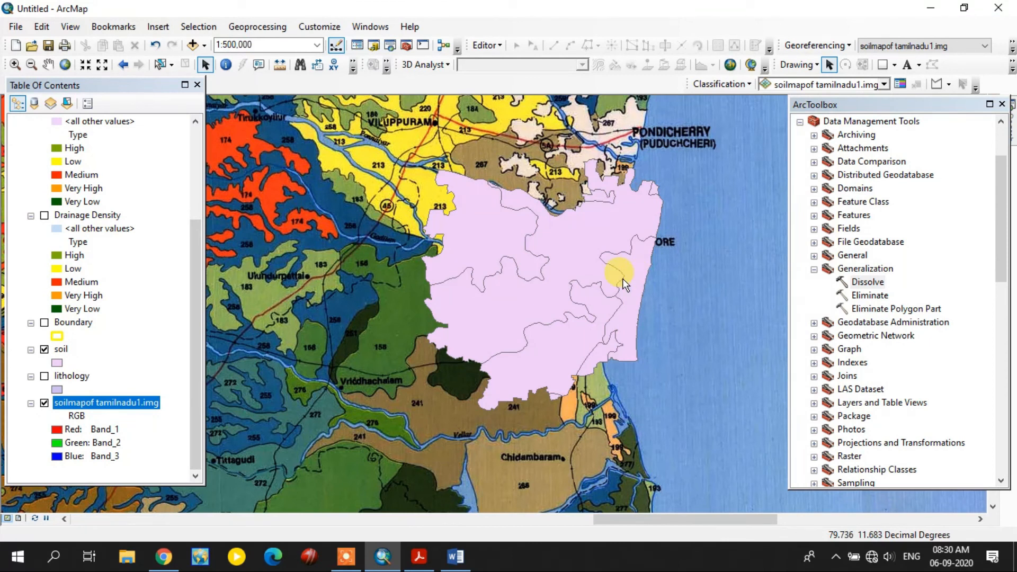
scroll(450, 377, up, 3)
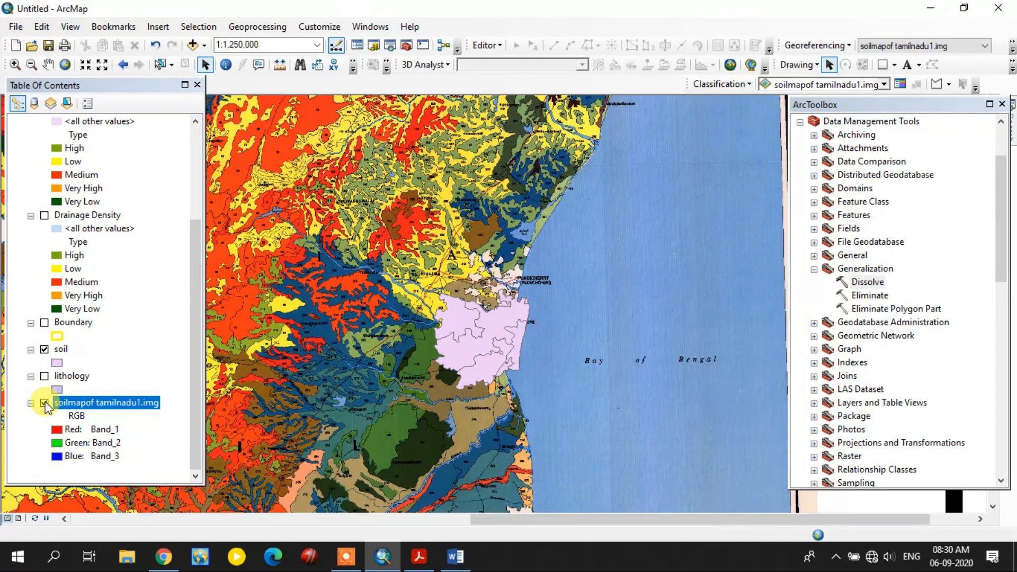
Turn off the soilmapof tamilnadu1.img raster and view the soil polygons alone.
click(45, 403)
scroll(554, 318, down, 3)
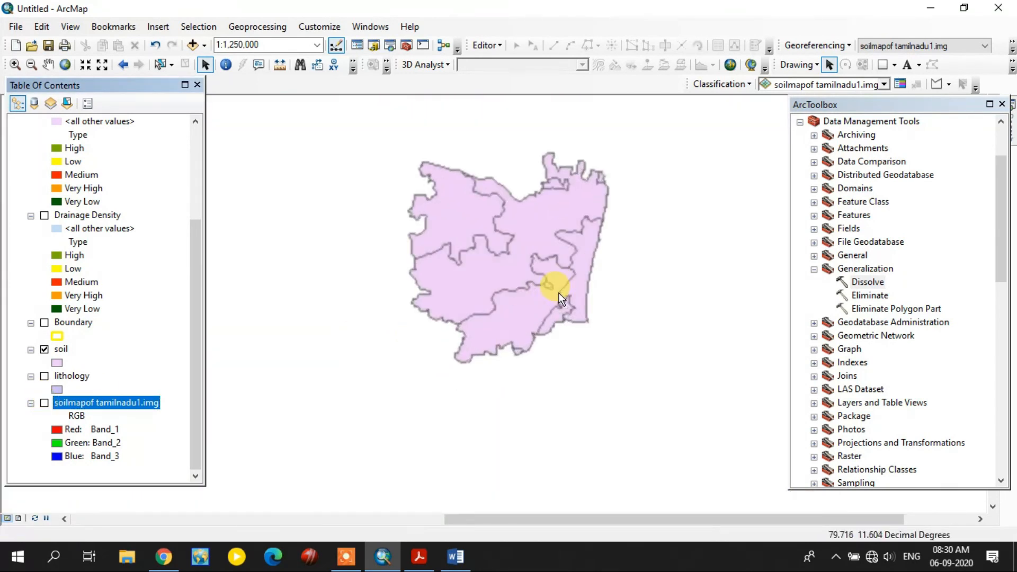
drag(494, 272, 508, 298)
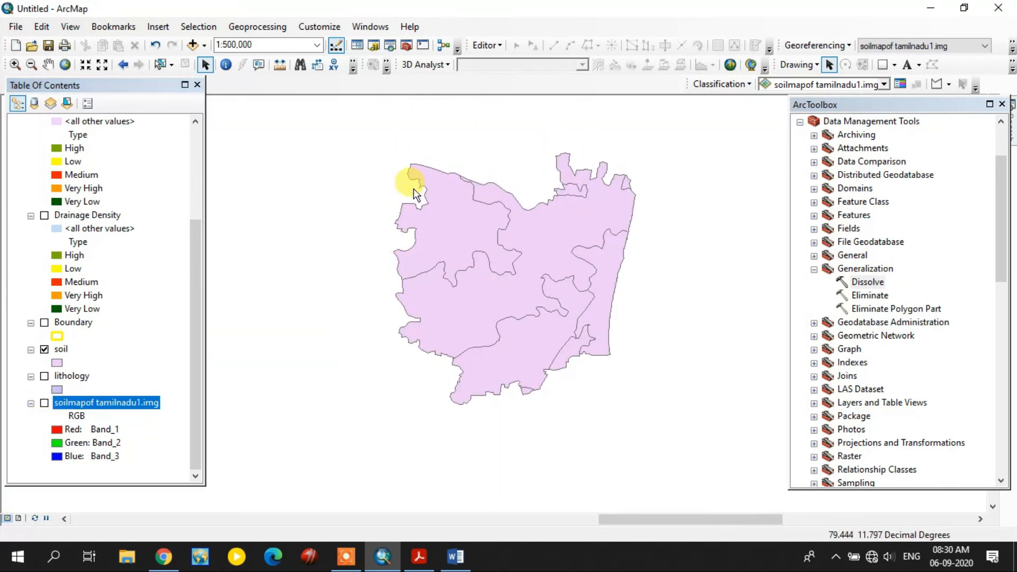
Review the soil types in the soil layer's attribute table, then close the table.
right_click(62, 351)
click(182, 73)
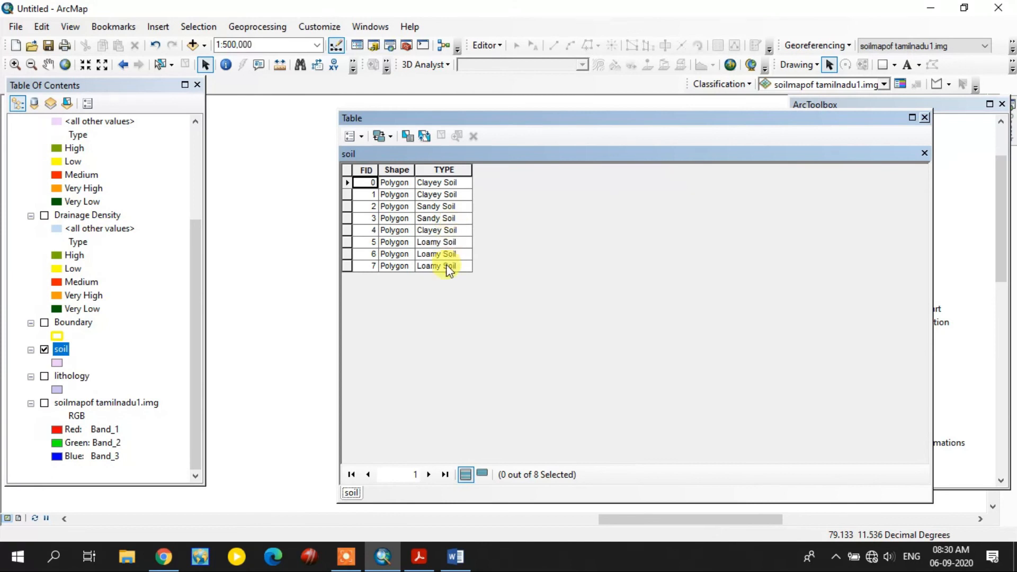
click(925, 119)
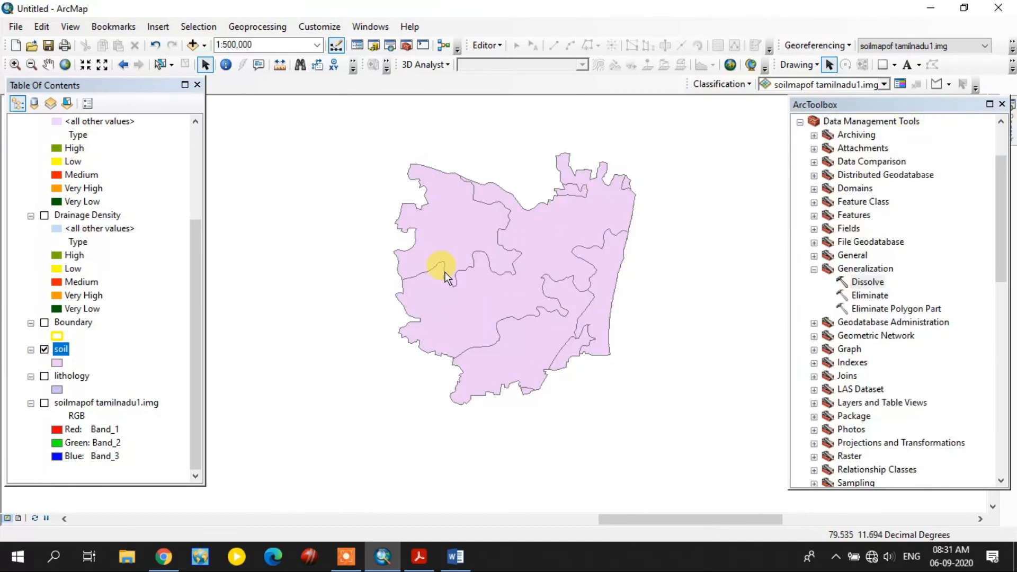
Set the soil layer's symbology to unique values categories based on the TYPE field.
right_click(60, 352)
click(97, 342)
click(318, 166)
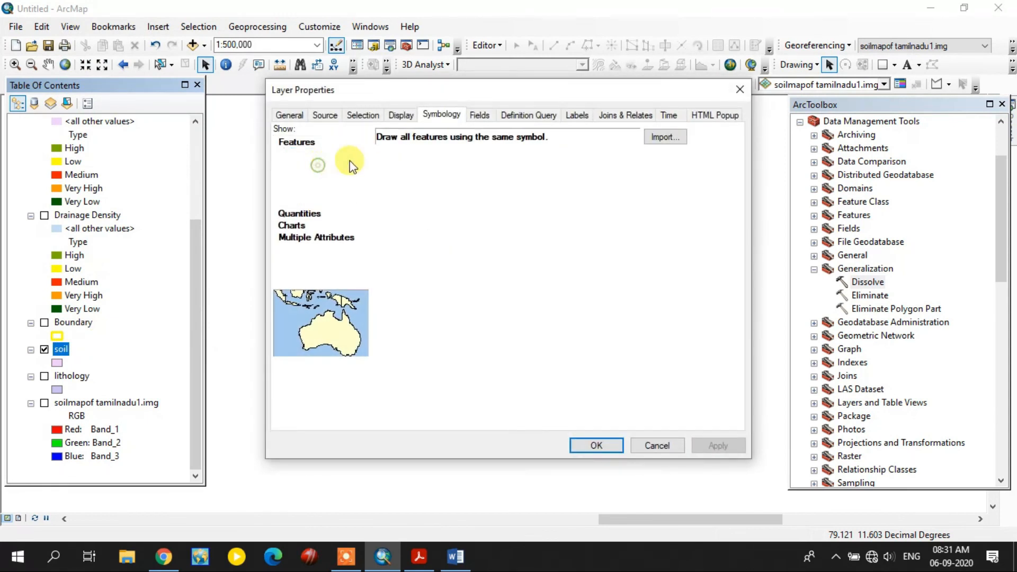
click(433, 167)
click(433, 167)
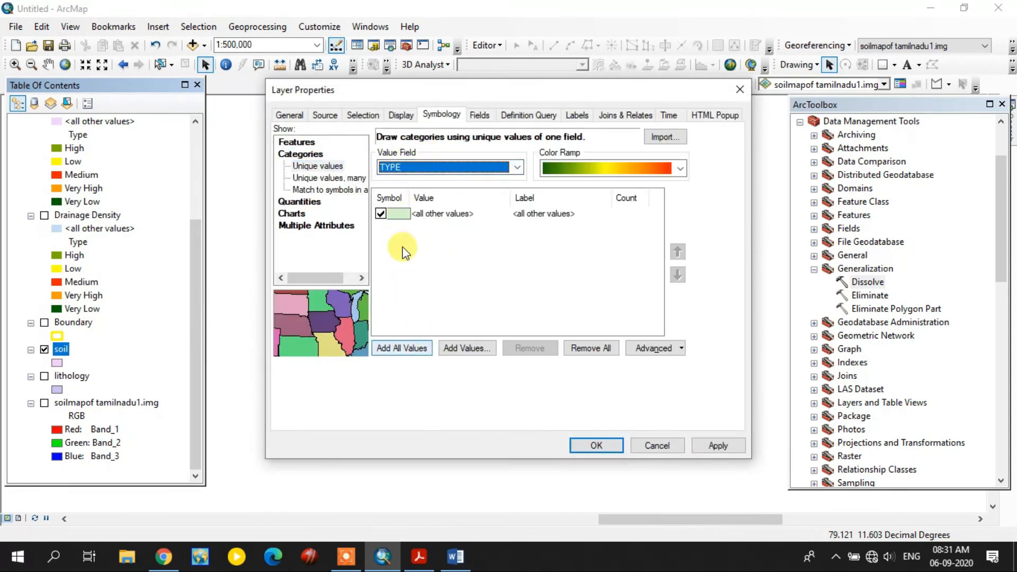
Set the default symbol's outline width to 0, then add all TYPE values and apply the soil layer's symbology.
click(406, 225)
double_click(406, 222)
double_click(975, 263)
text(1)
click(913, 451)
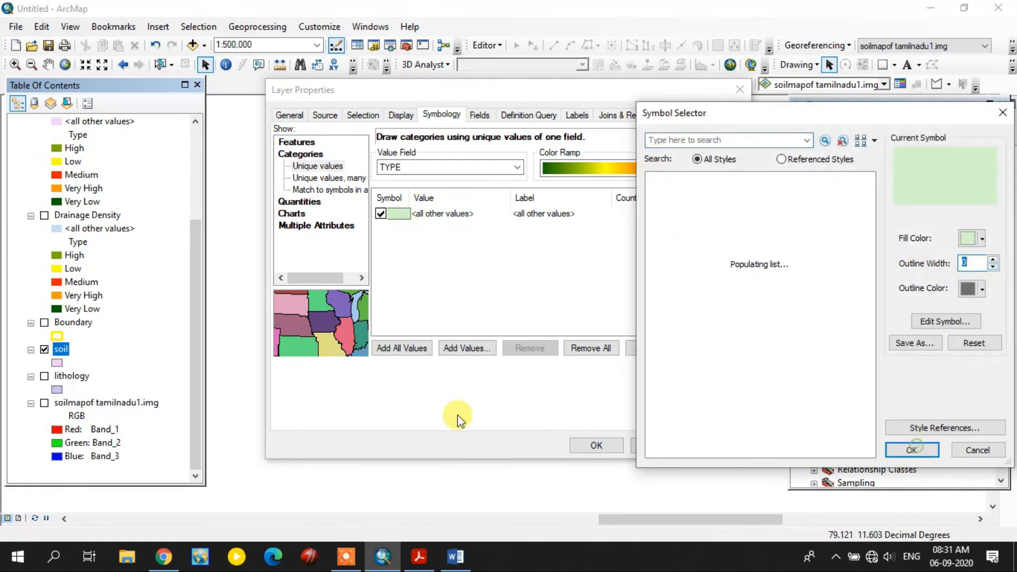
click(408, 348)
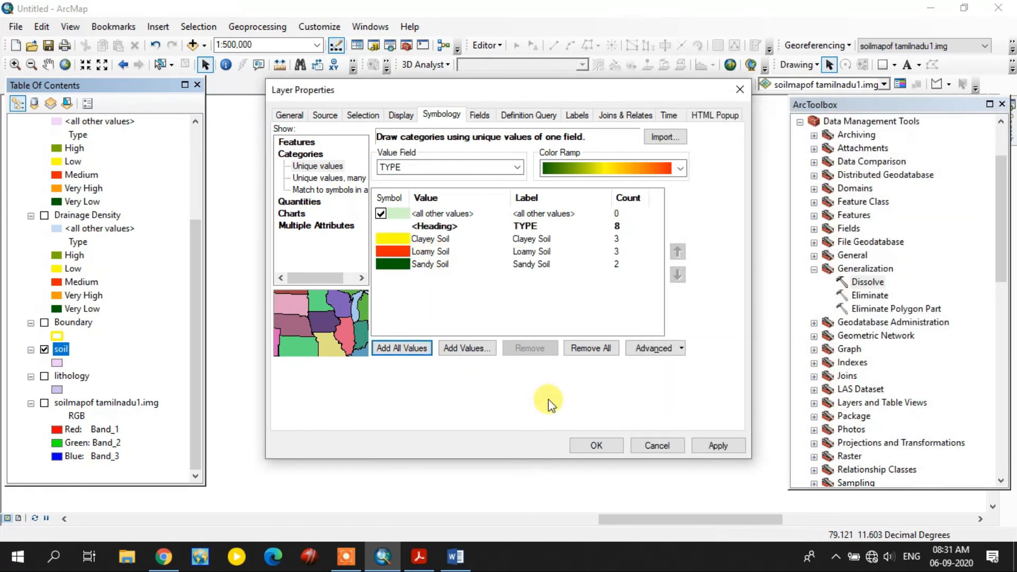
click(596, 445)
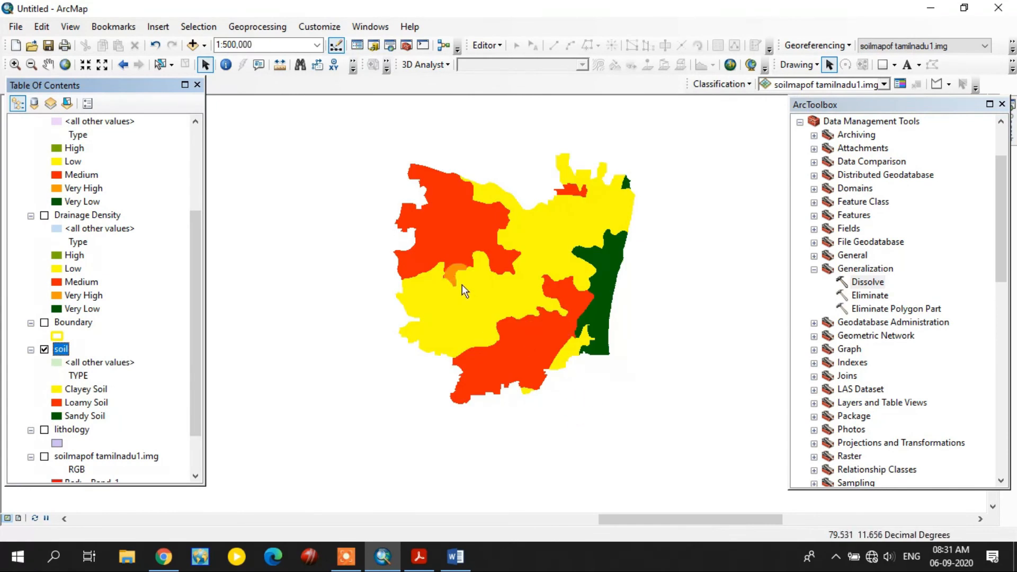
Turn off the soil layer and add both RectifyGSIGEOLOGY&MINERAL rasters from the lithology folder.
click(44, 350)
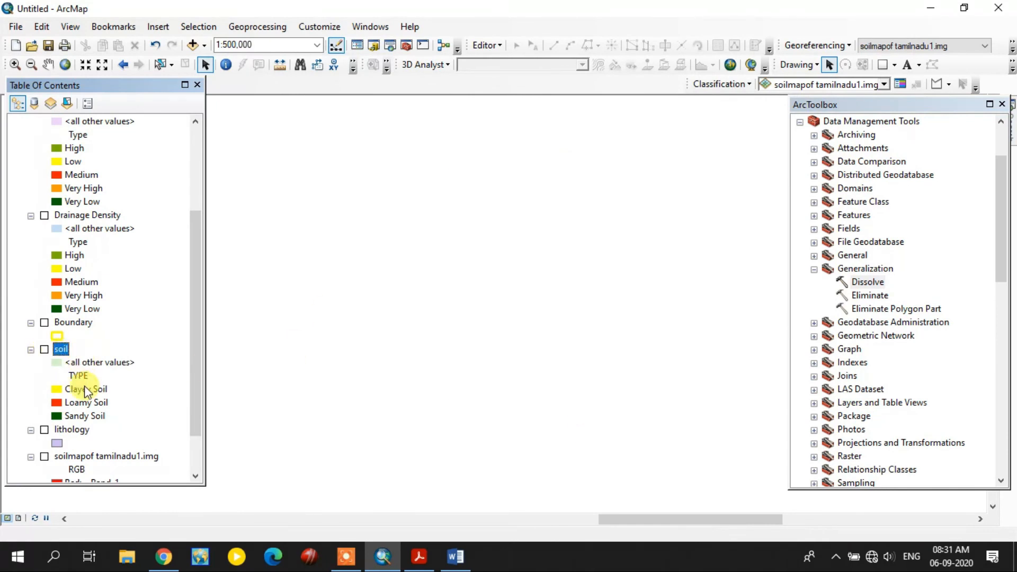
scroll(84, 390, down, 2)
click(192, 44)
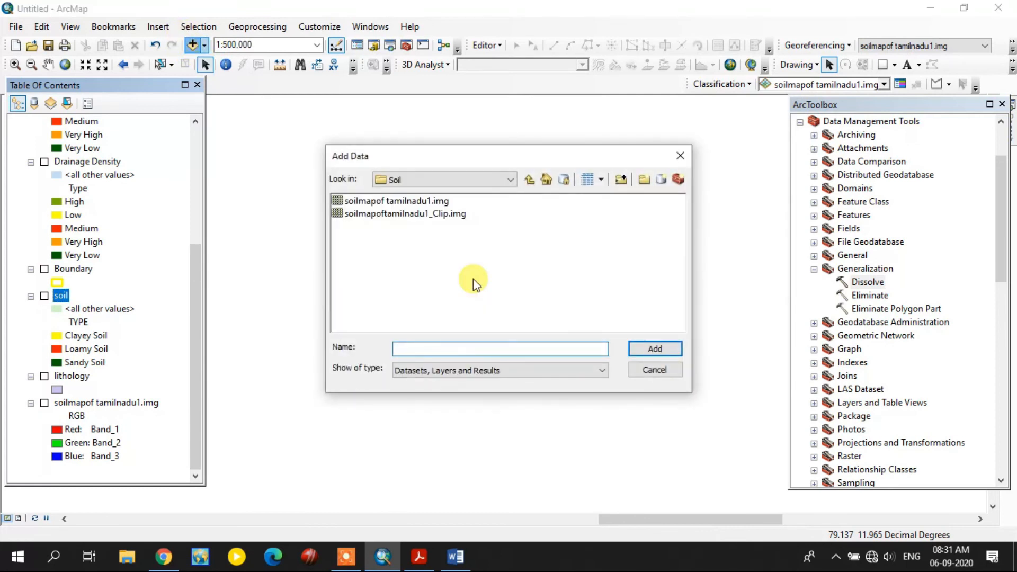
click(530, 179)
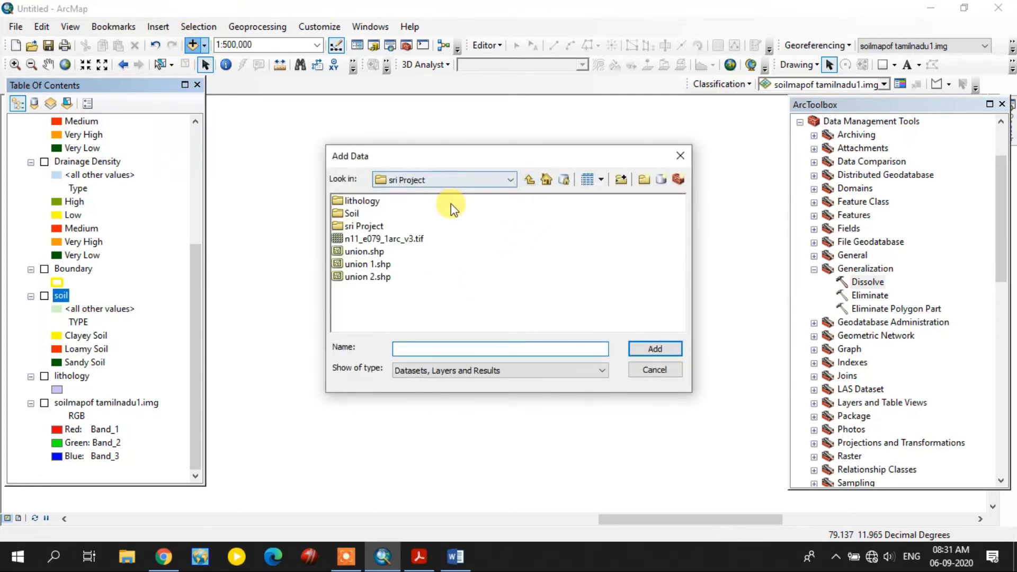
double_click(364, 206)
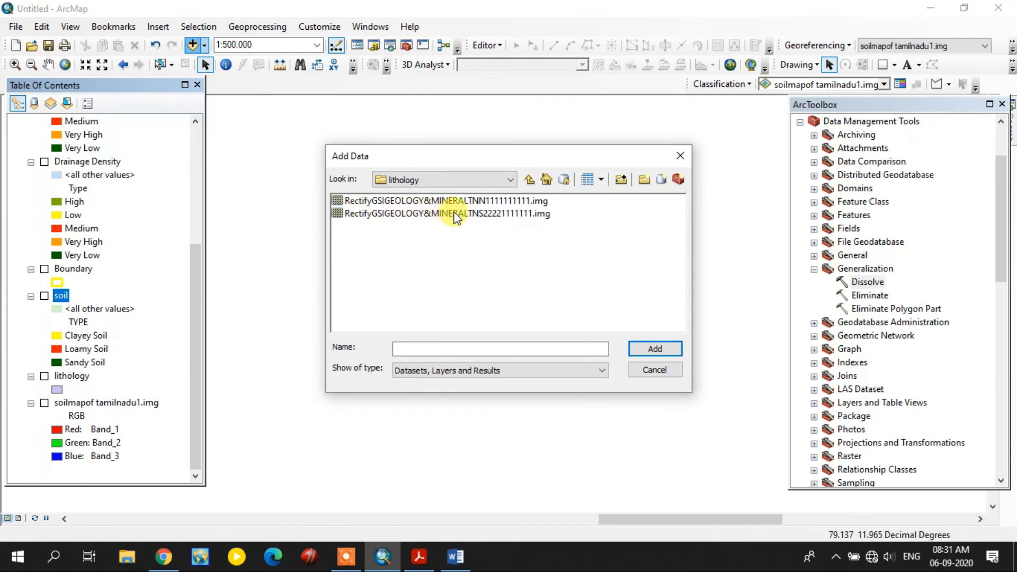
click(490, 201)
shift+click(490, 212)
click(658, 345)
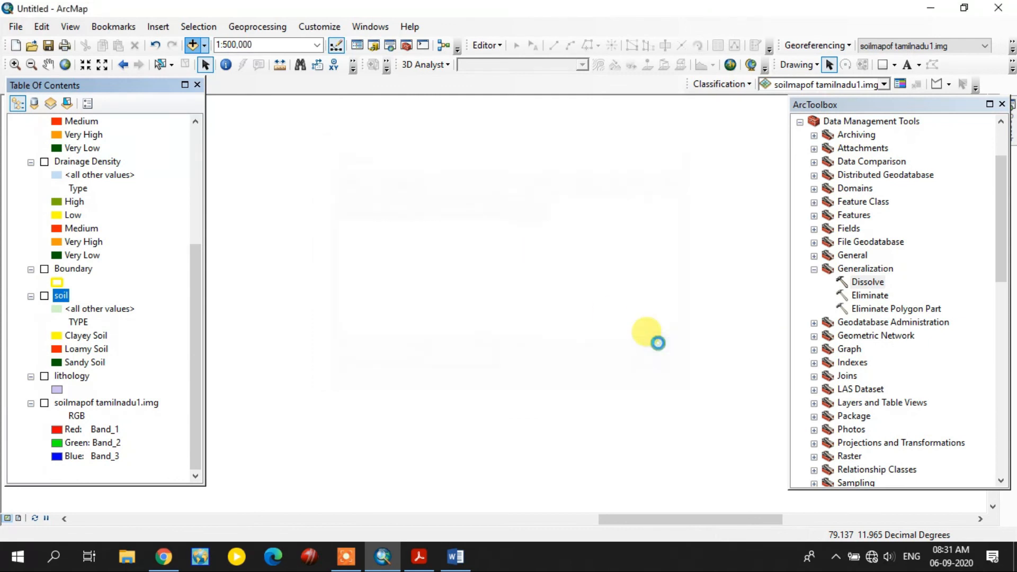
Examine the Geological and Mineral Map of Tamil Nadu and Pondicherry, including its title, the join between the two sheets and the legend.
scroll(605, 334, up, 4)
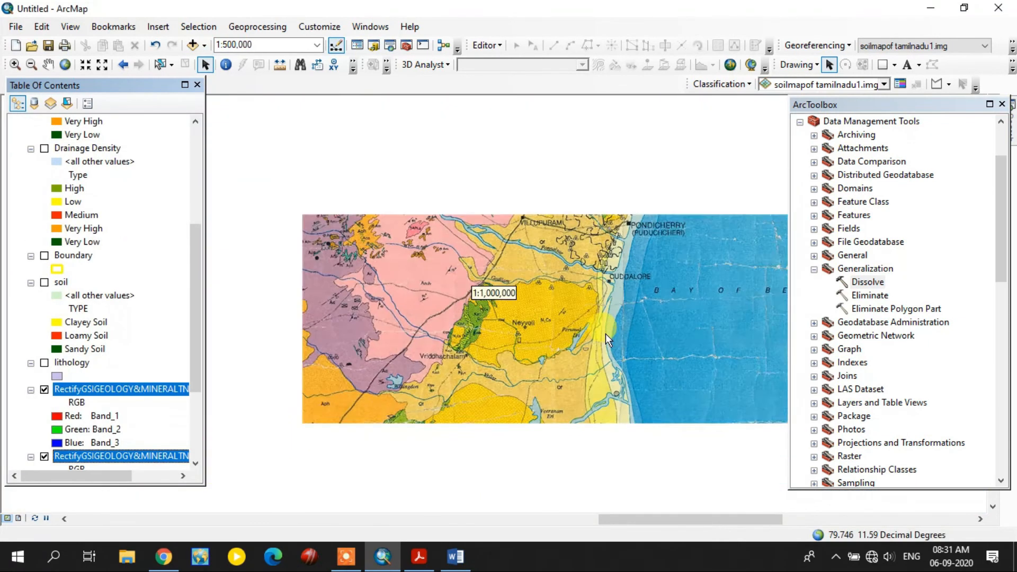
scroll(606, 334, up, 3)
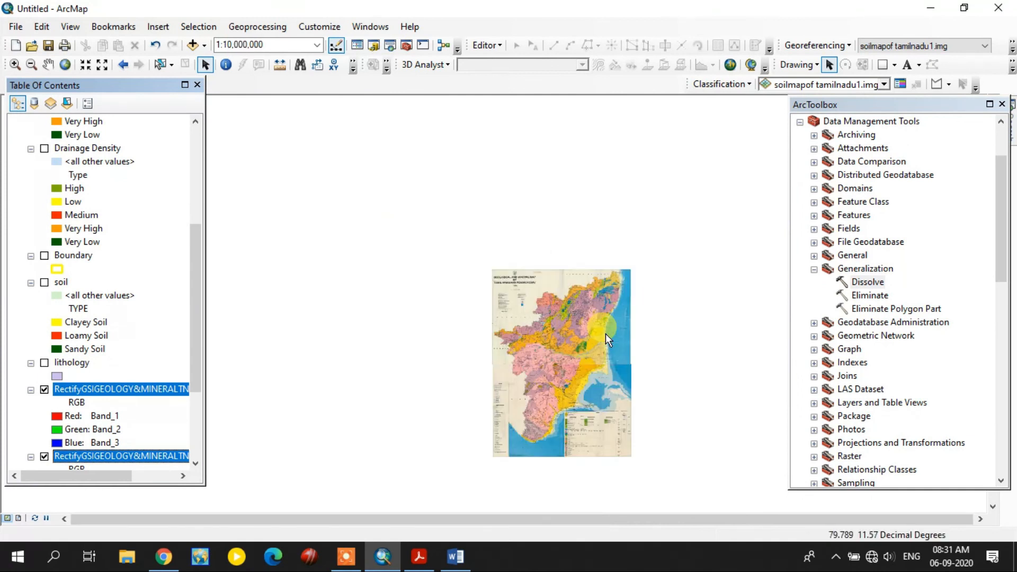
scroll(528, 243, down, 7)
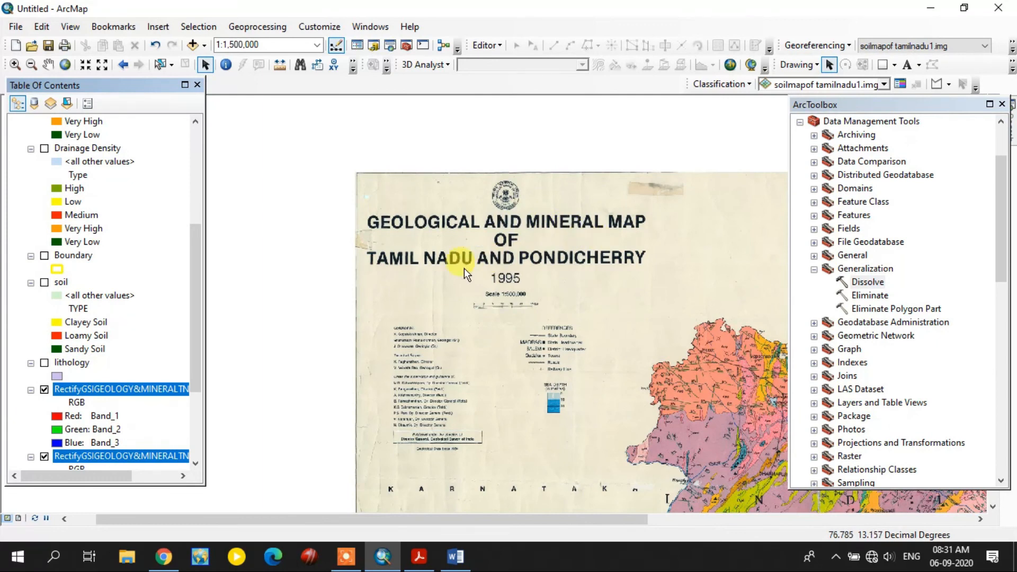
drag(562, 417, 227, 150)
drag(628, 407, 400, 128)
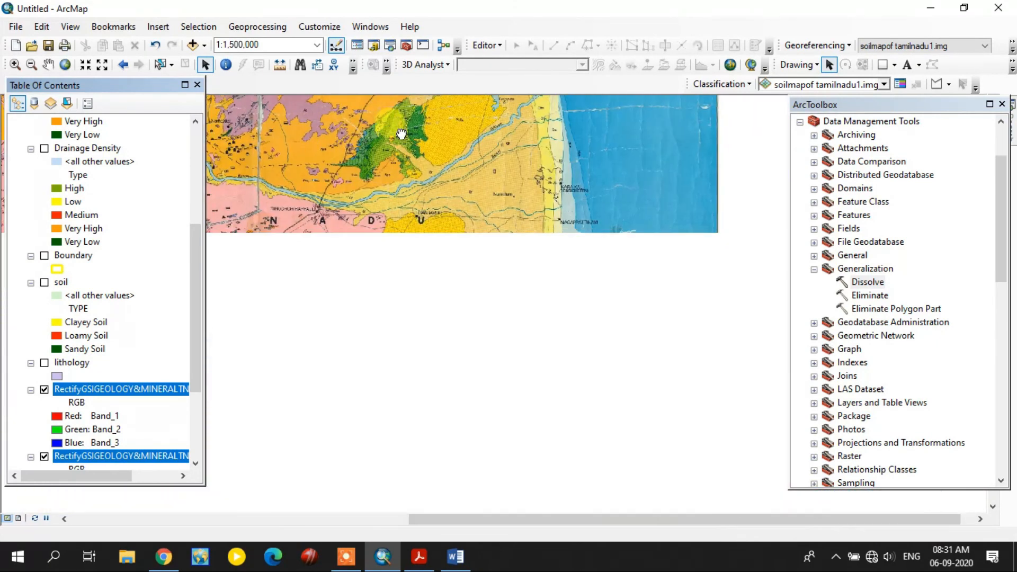
scroll(611, 189, down, 3)
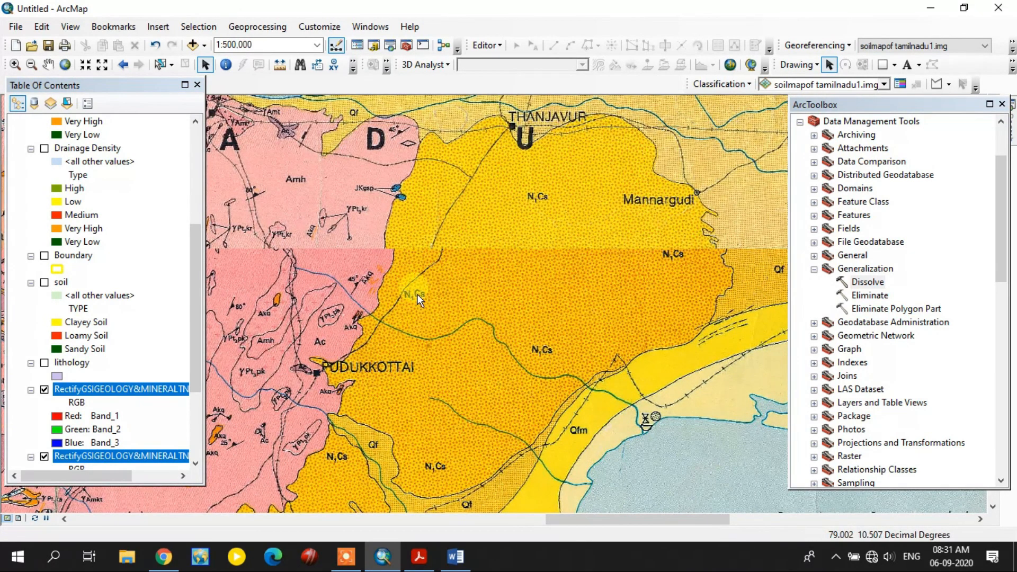
scroll(485, 375, up, 4)
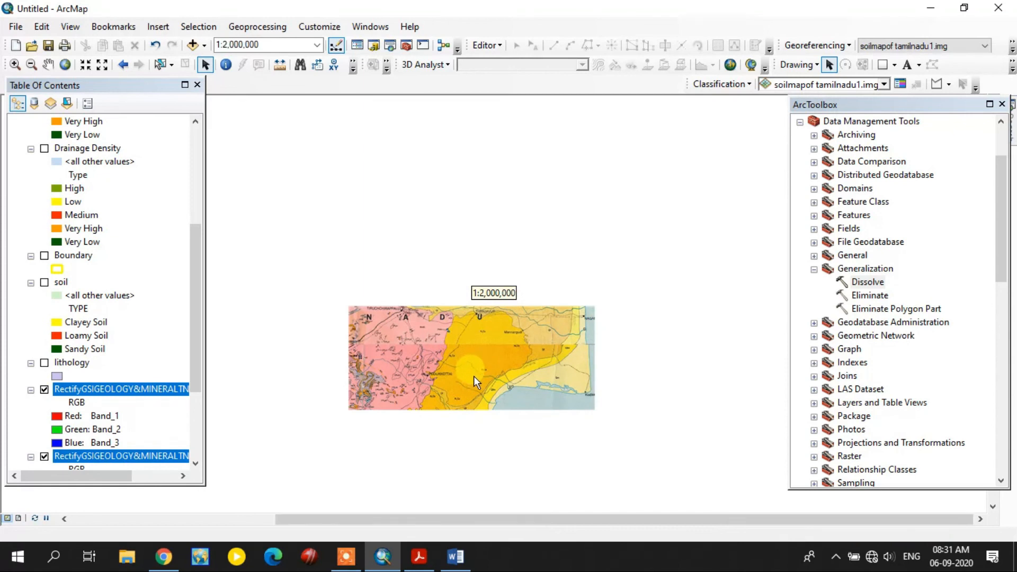
drag(498, 427, 702, 139)
drag(615, 358, 452, 271)
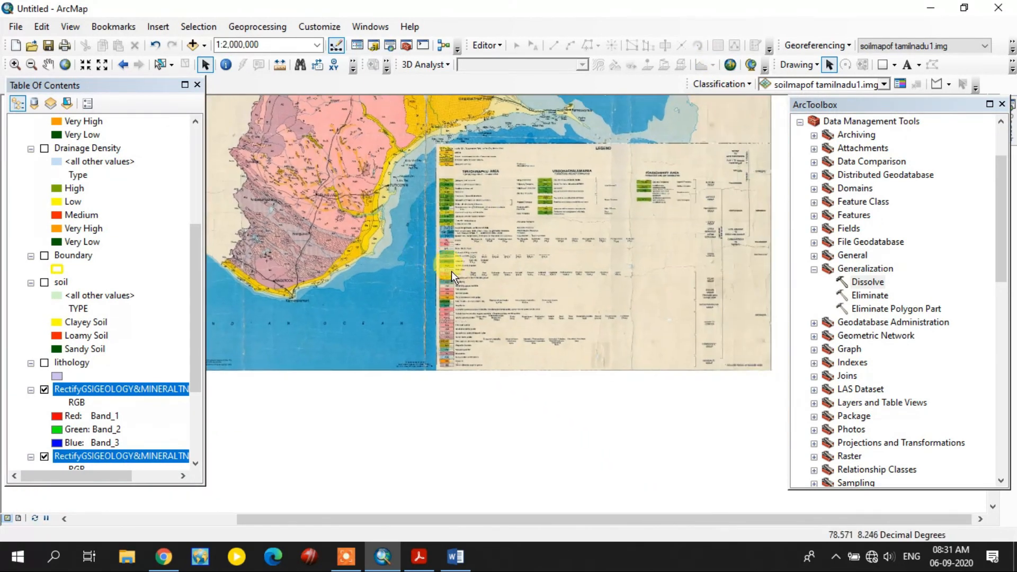
Examine the rock units listed in the legend of the geological map's southern sheet.
scroll(494, 255, down, 3)
scroll(495, 256, down, 2)
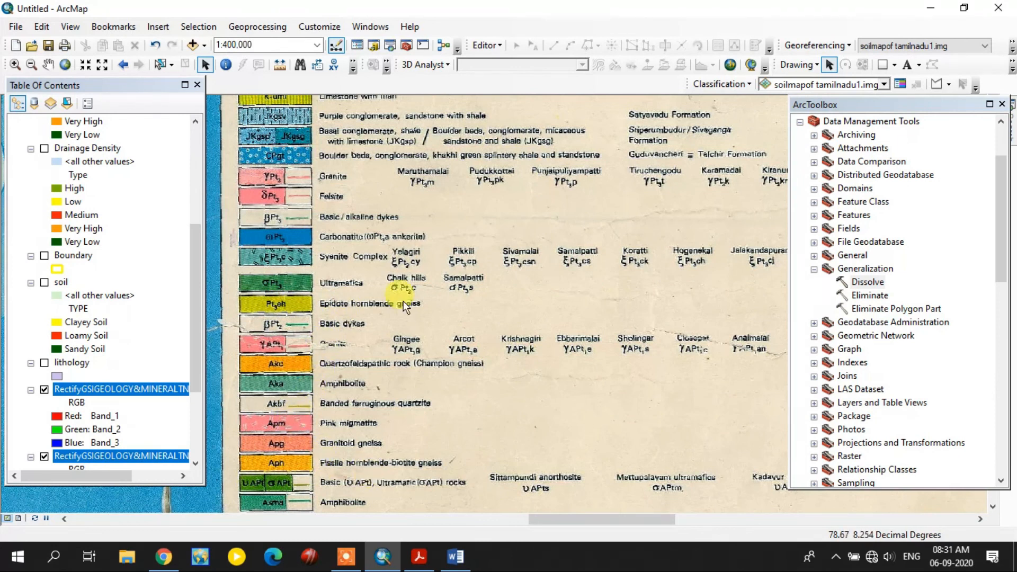
scroll(503, 285, up, 6)
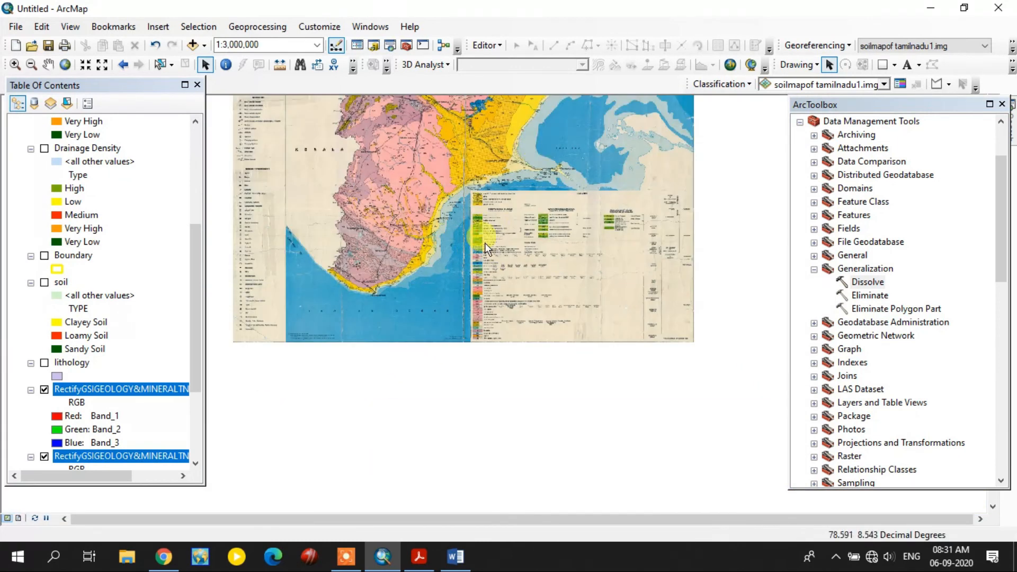
scroll(58, 322, down, 1)
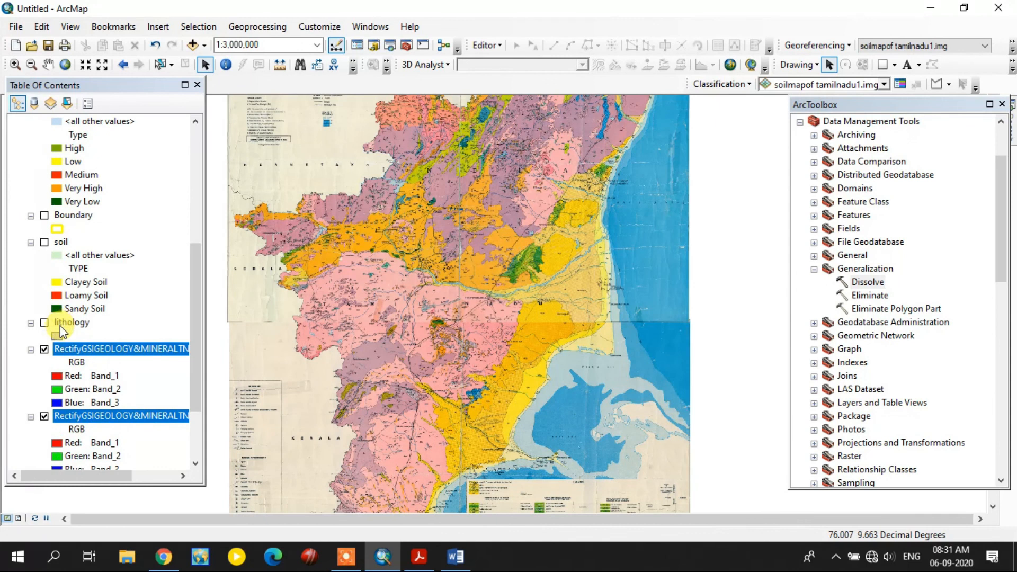
Turn on the lithology layer and turn off both RectifyGSIGEOLOGY&MINERAL rasters.
click(45, 324)
scroll(607, 200, down, 4)
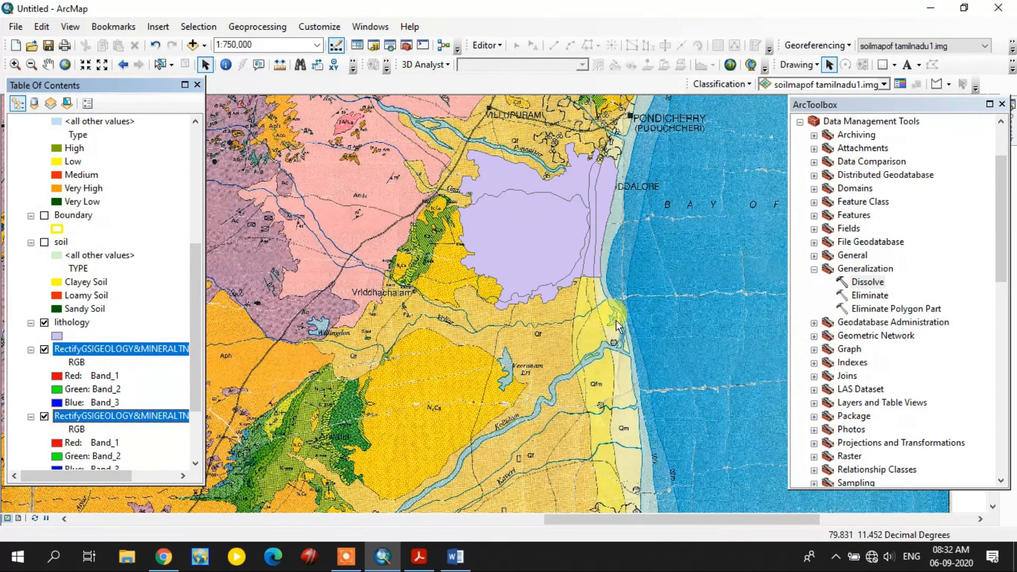
click(44, 349)
click(44, 416)
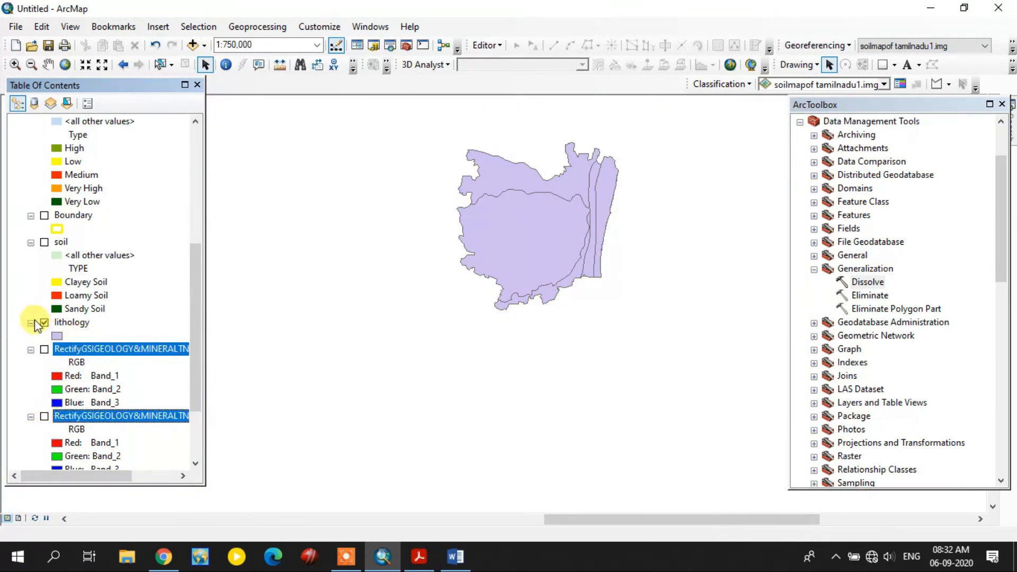
Set the lithology layer's symbology to unique values categories based on the type field.
click(23, 311)
right_click(71, 323)
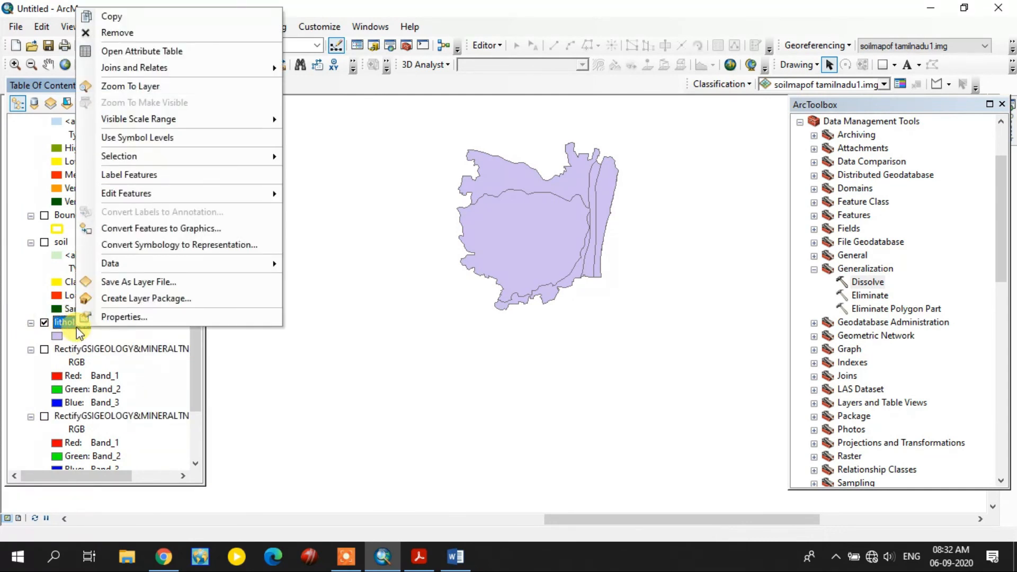
click(122, 318)
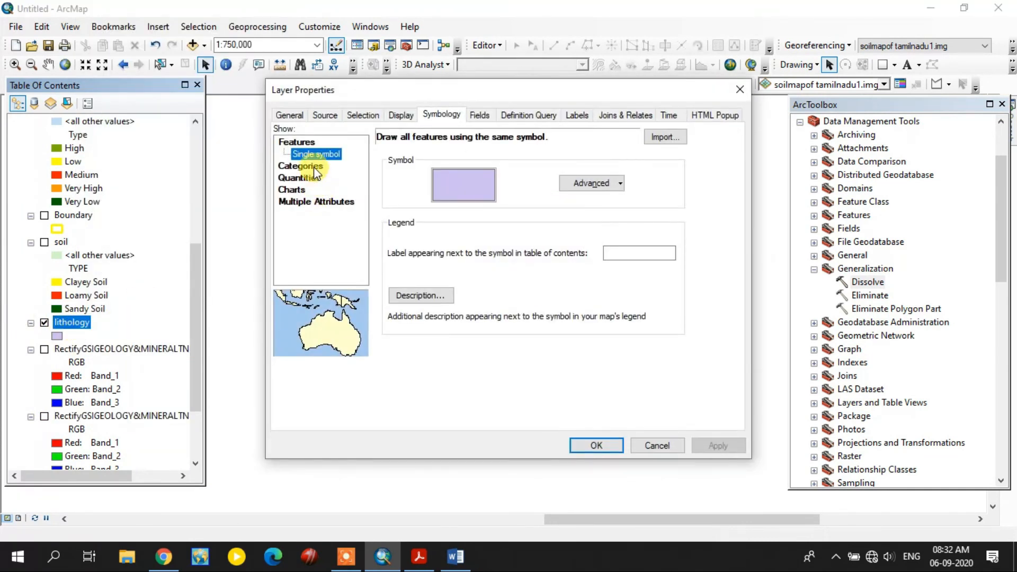
click(315, 167)
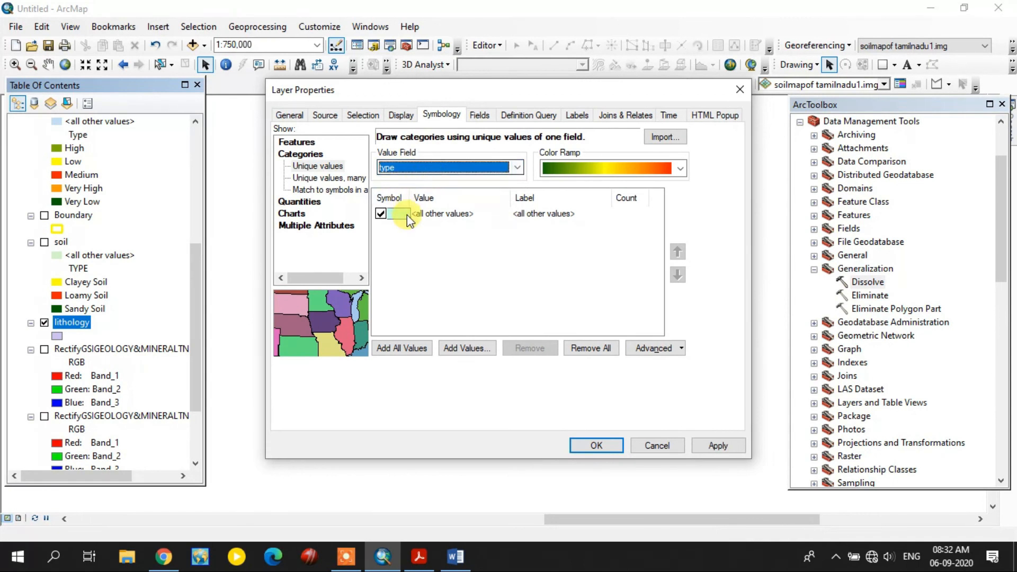
Set the default symbol's outline width to 0, then add all type values and apply the lithology layer's symbology.
double_click(402, 215)
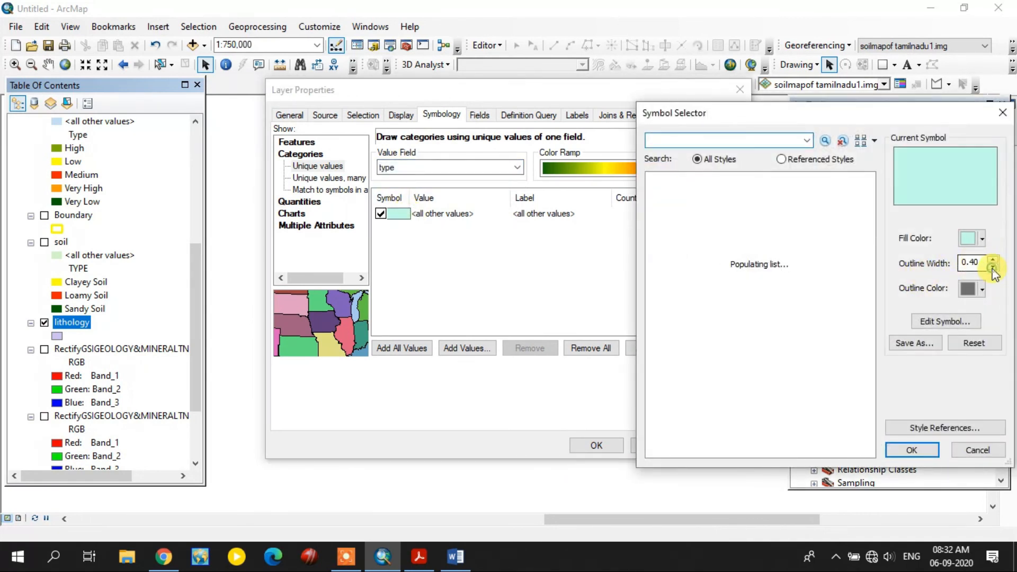
click(994, 269)
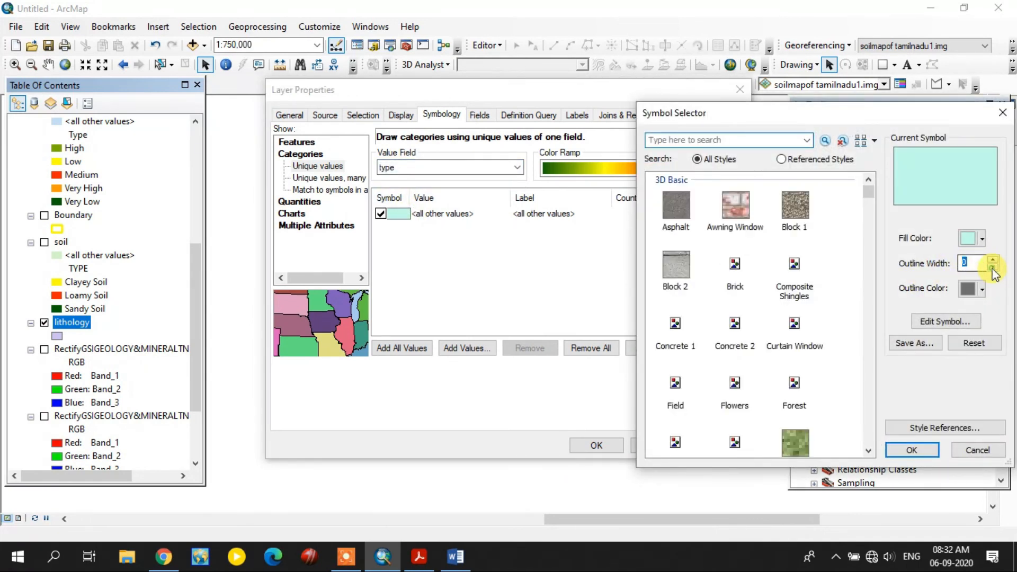
click(904, 450)
click(401, 348)
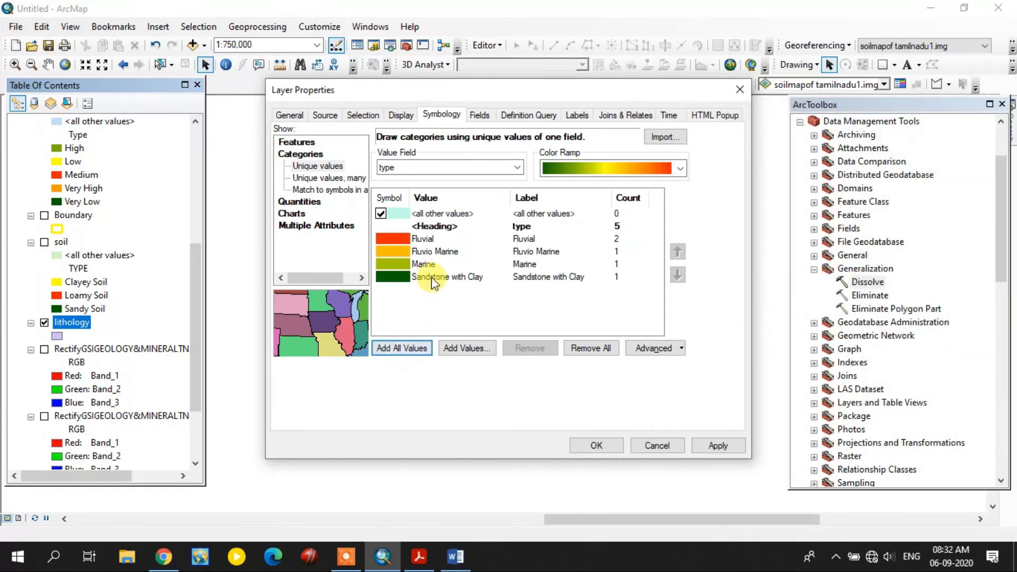
click(615, 445)
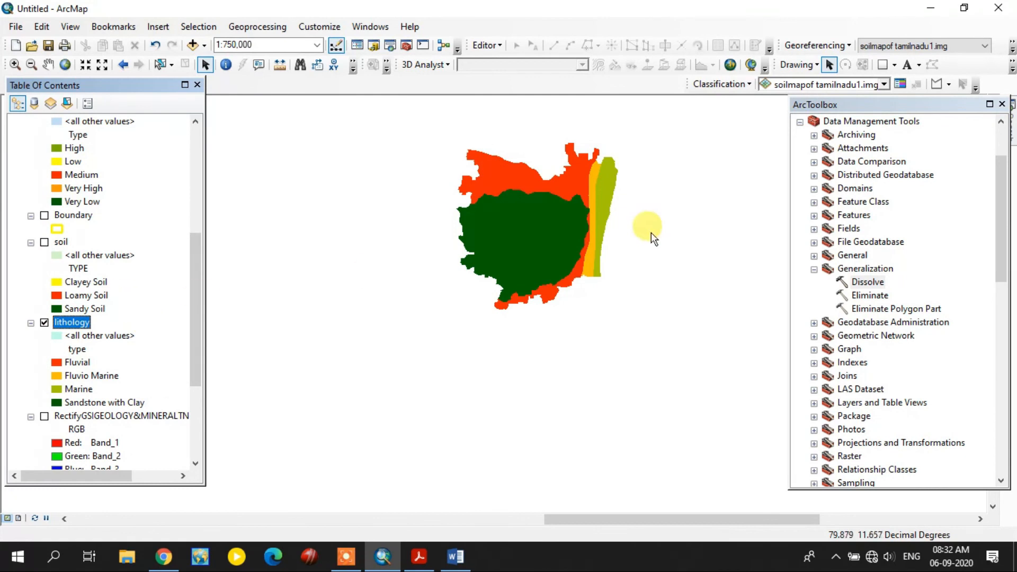
Remove both RectifyGSIGEOLOGY&MINERAL rasters and the soilmapof tamilnadu1.img raster from the map.
scroll(127, 386, down, 3)
click(139, 298)
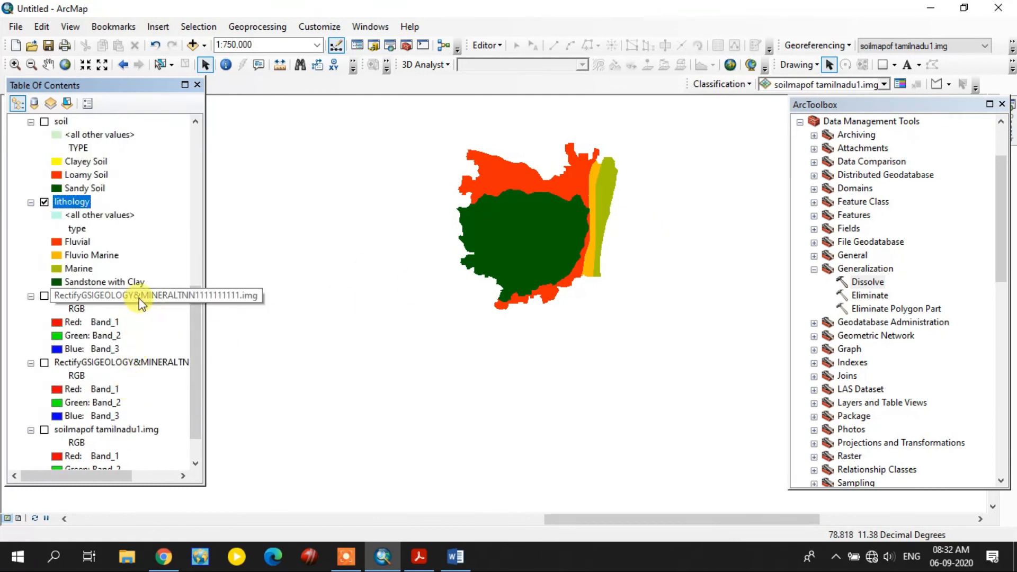
right_click(127, 363)
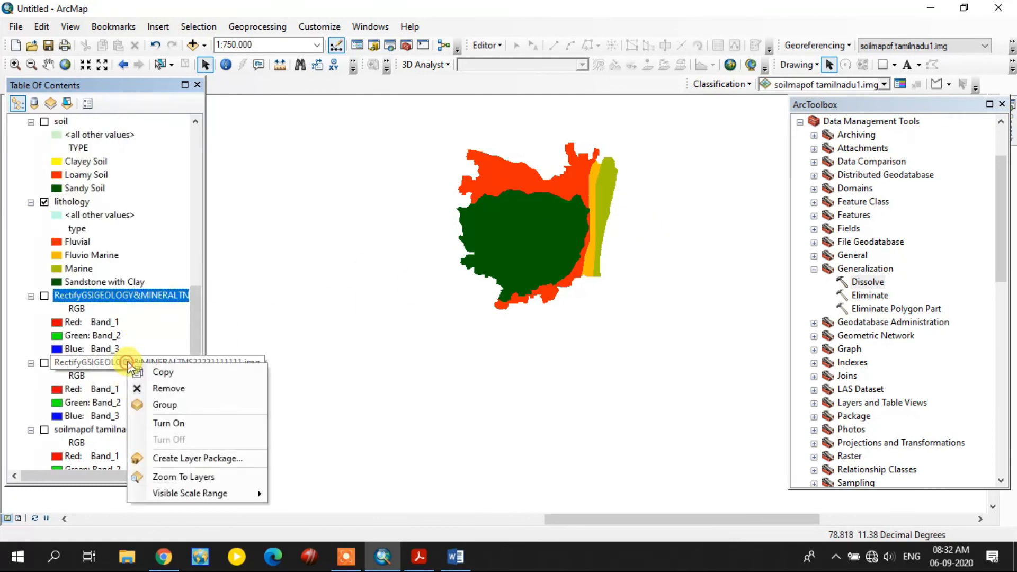
click(170, 386)
scroll(170, 384, down, 3)
right_click(153, 403)
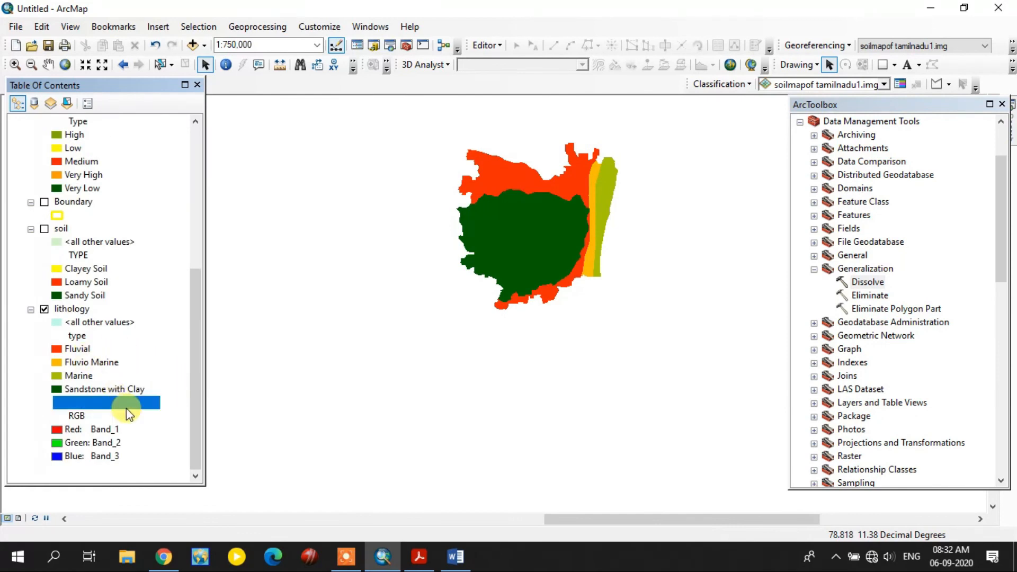
click(204, 210)
Rename the RasterT_Reclass3_Dissolve layer as Slope.
scroll(118, 341, up, 6)
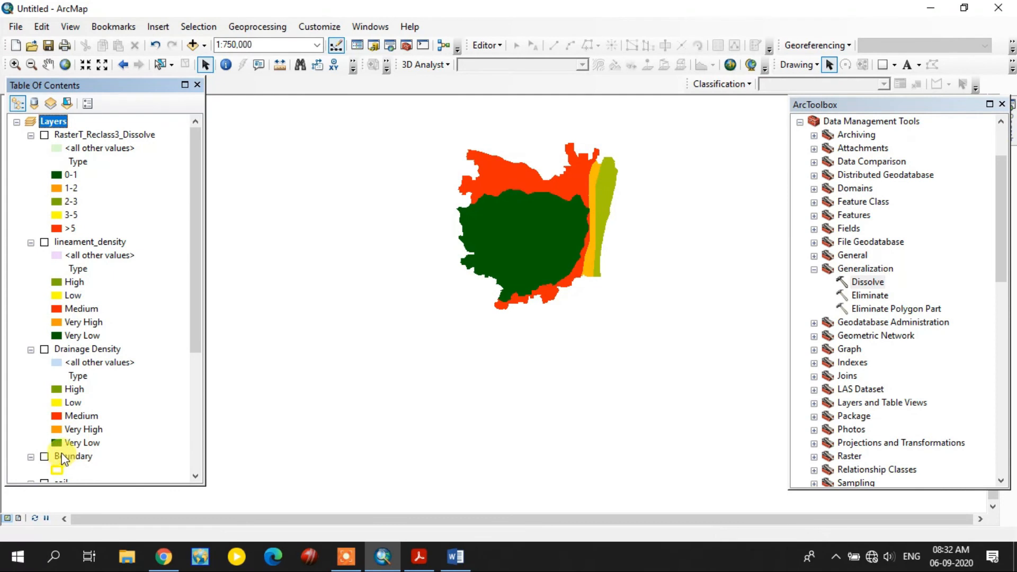
click(96, 136)
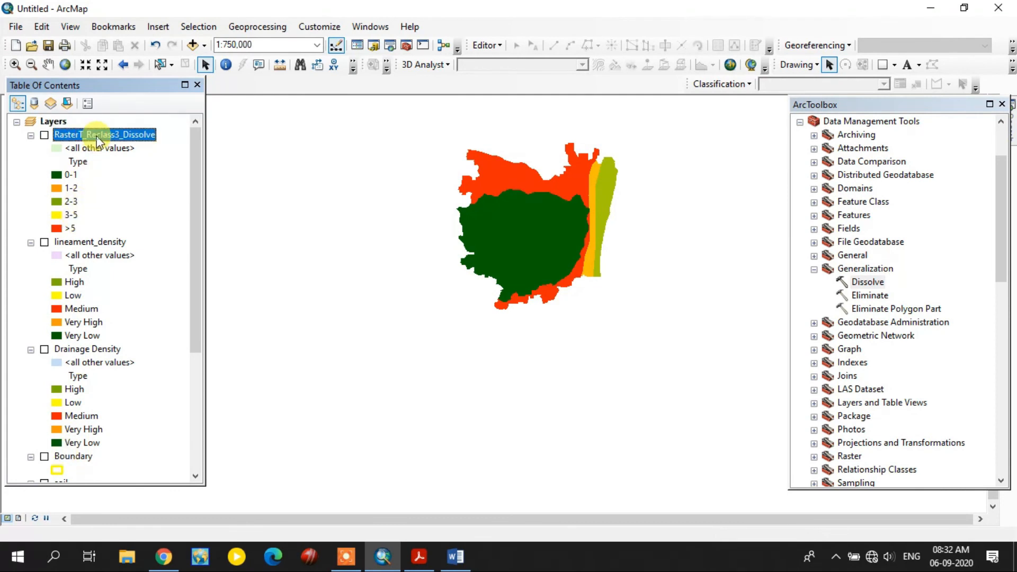
click(96, 136)
text(Slope)
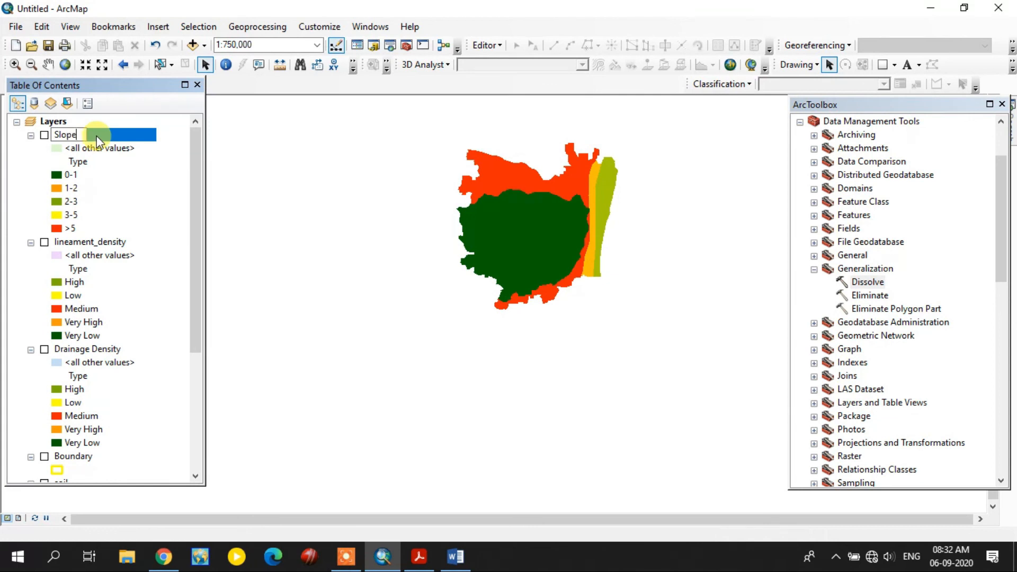
key(Return)
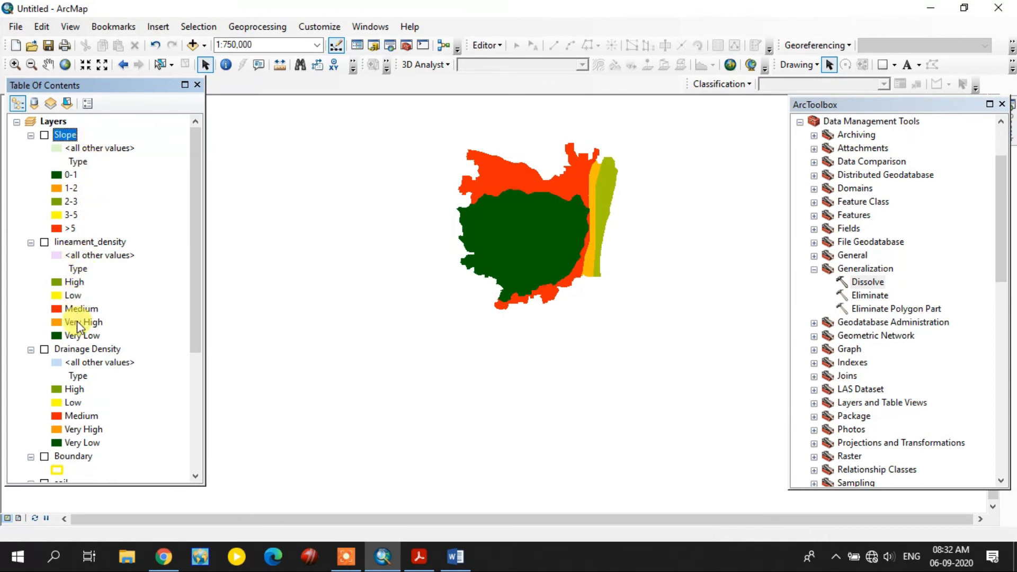
scroll(91, 349, down, 4)
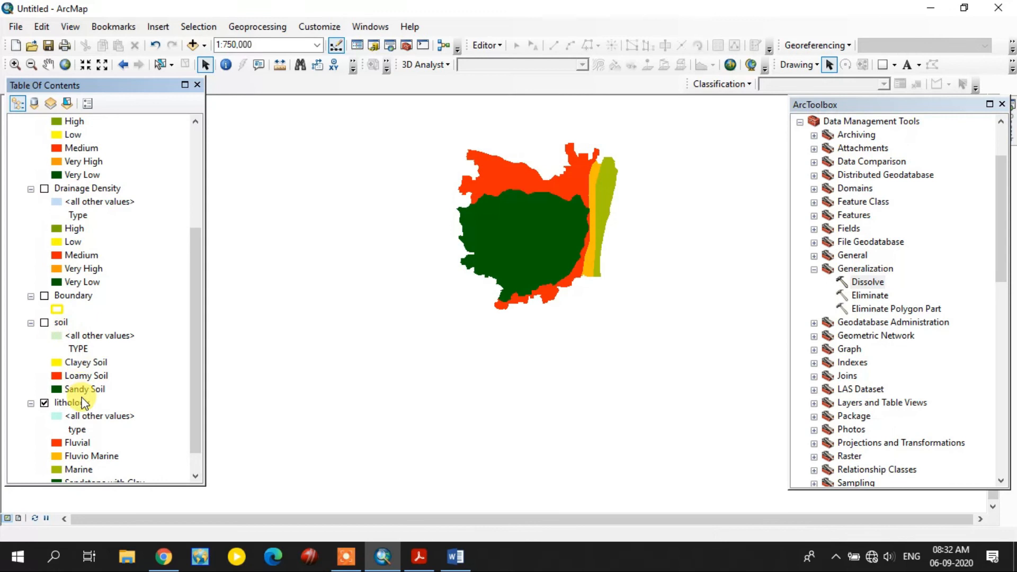
scroll(74, 392, down, 1)
scroll(85, 377, up, 4)
scroll(84, 376, up, 1)
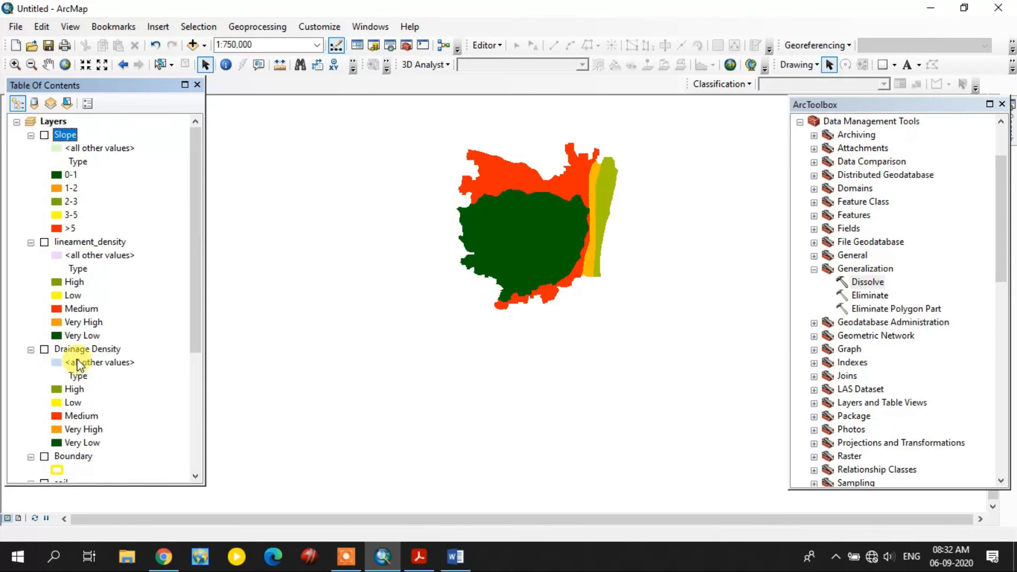
click(13, 188)
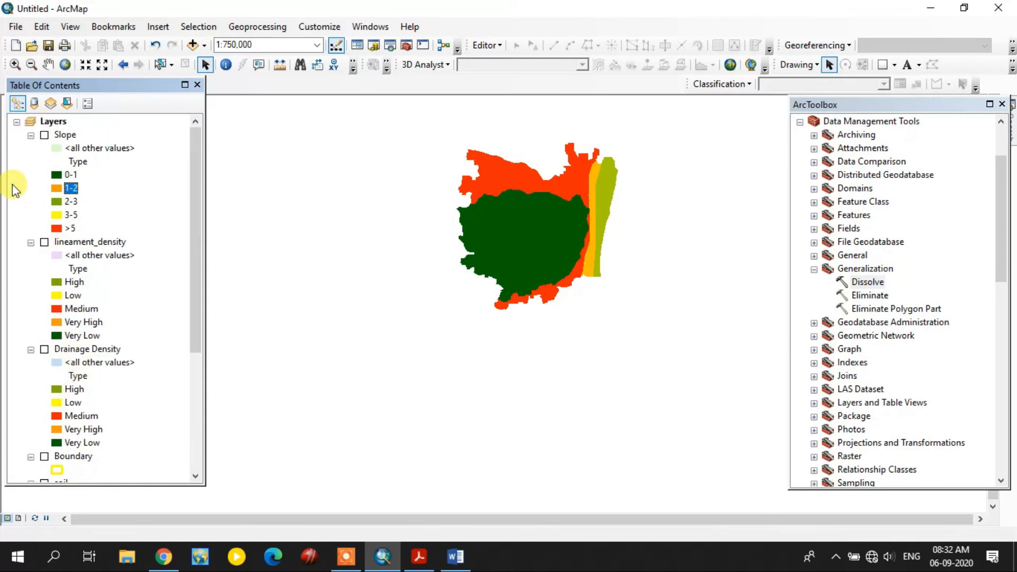